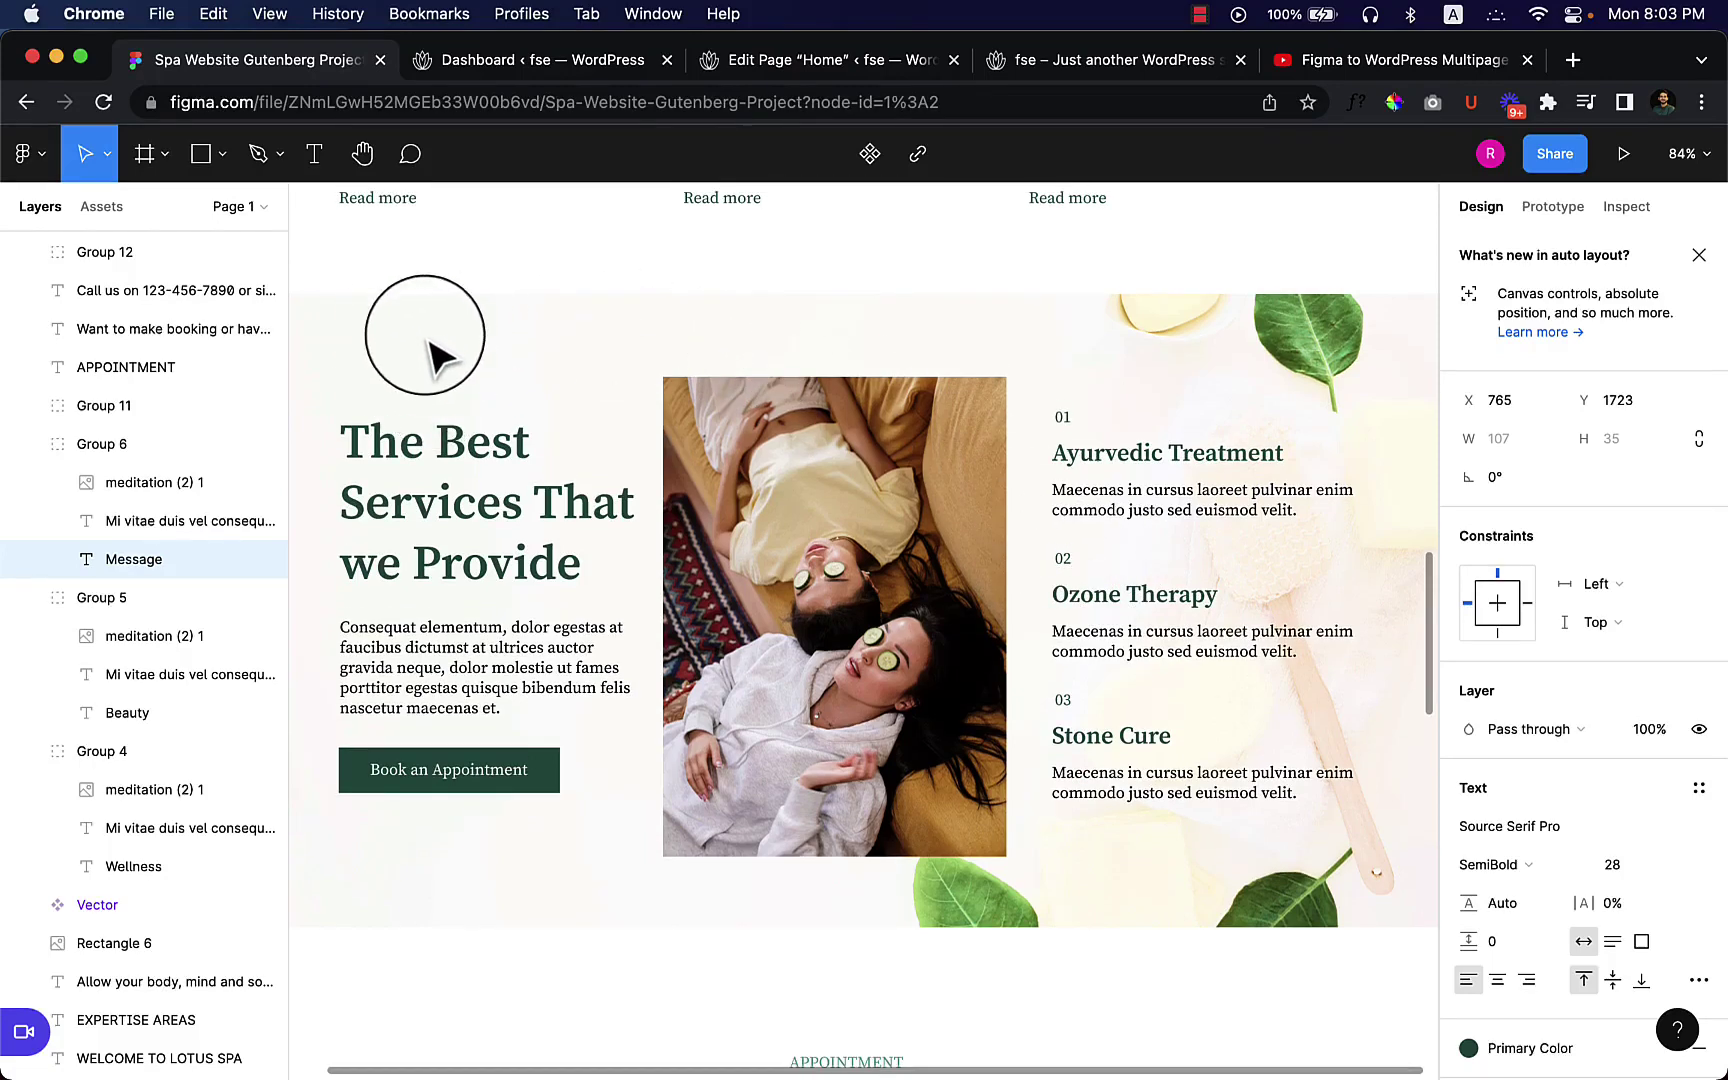
Step: Insert a Cover block below the service columns using /cov
{"action": "scroll", "coordinate": [474, 436], "scroll_direction": "down", "scroll_amount": 1}
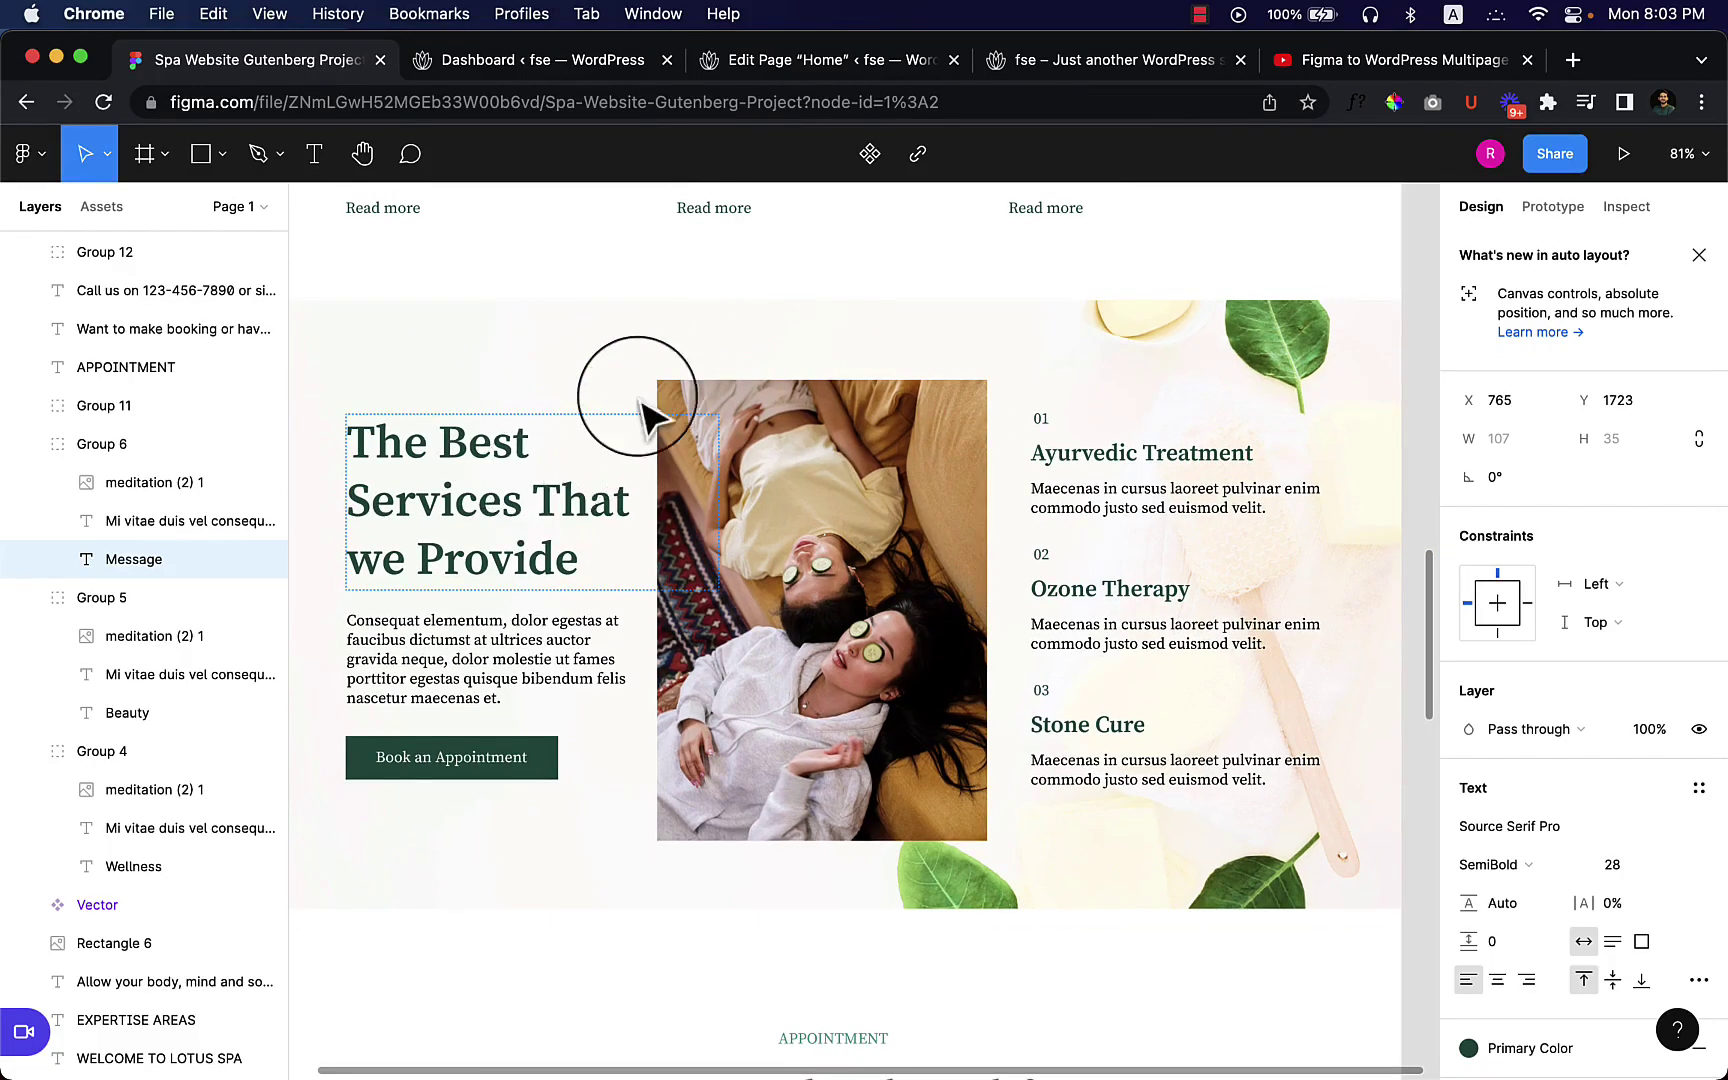
{"action": "key", "text": "Escape"}
{"action": "mouse_move", "coordinate": [636, 355]}
{"action": "left_mouse_down"}
{"action": "mouse_move", "coordinate": [656, 355]}
{"action": "mouse_move", "coordinate": [647, 344]}
{"action": "left_mouse_up"}
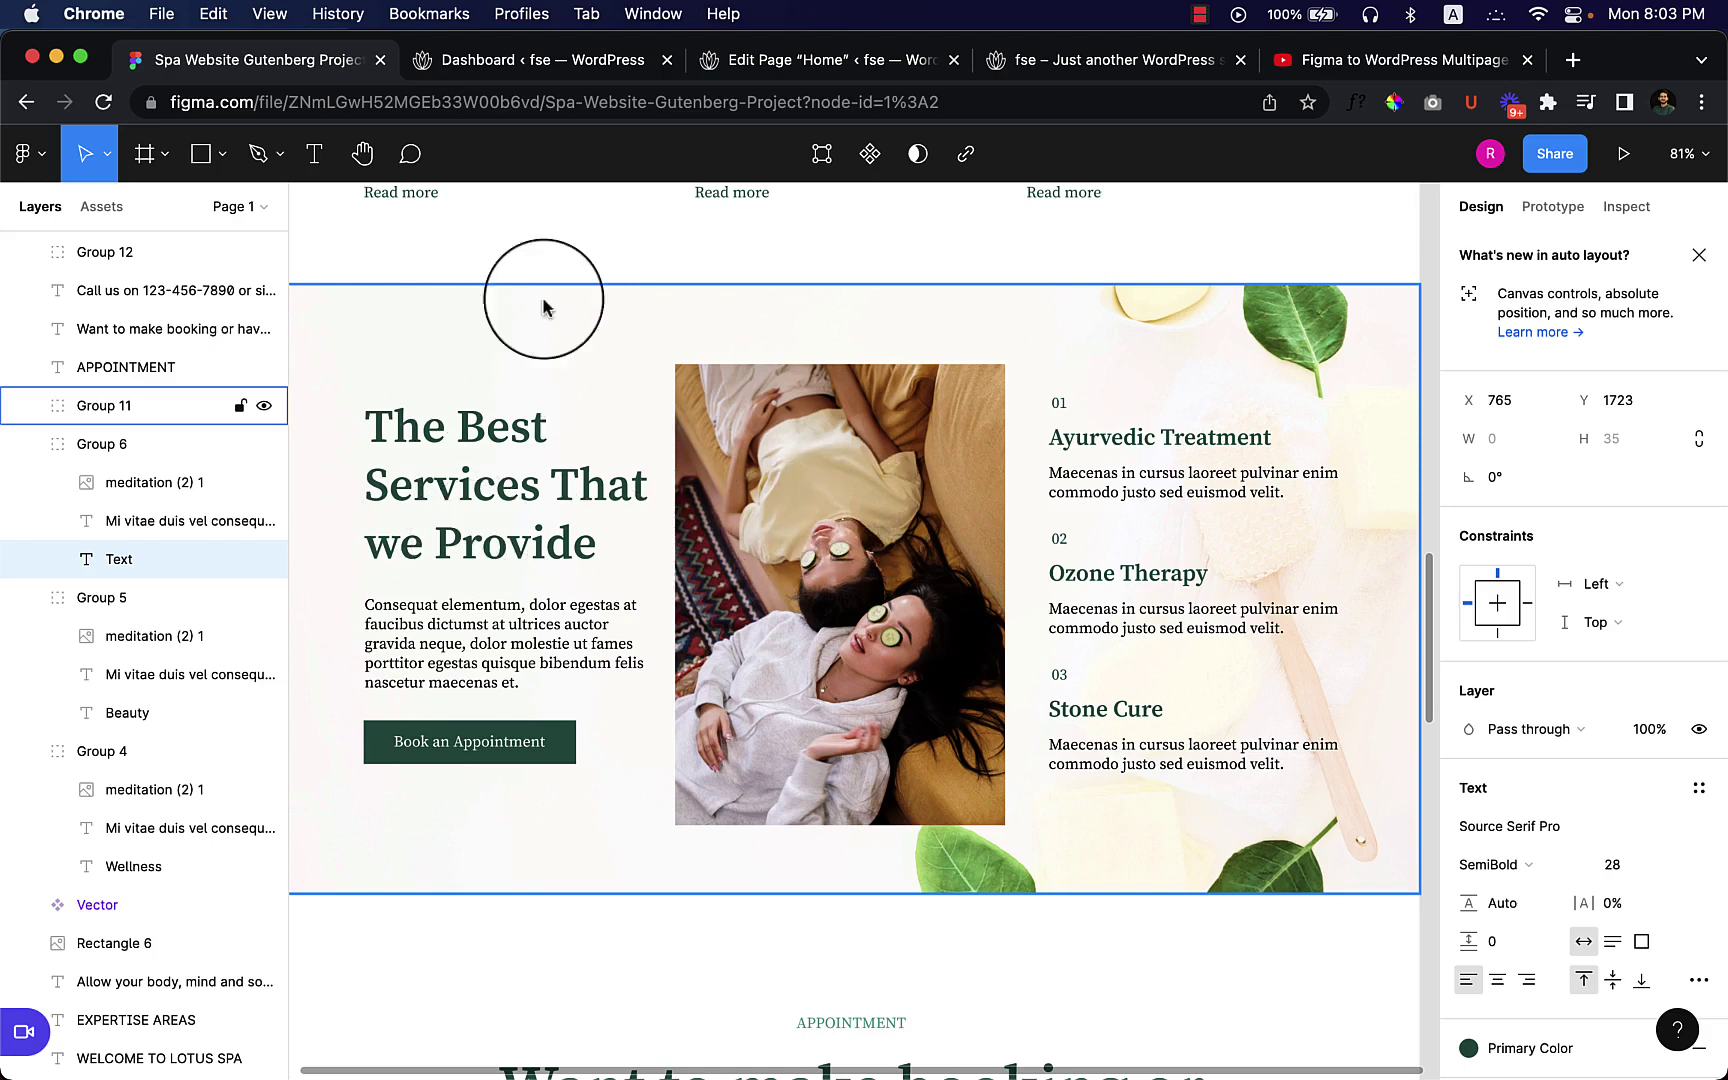
{"action": "left_click", "coordinate": [767, 66]}
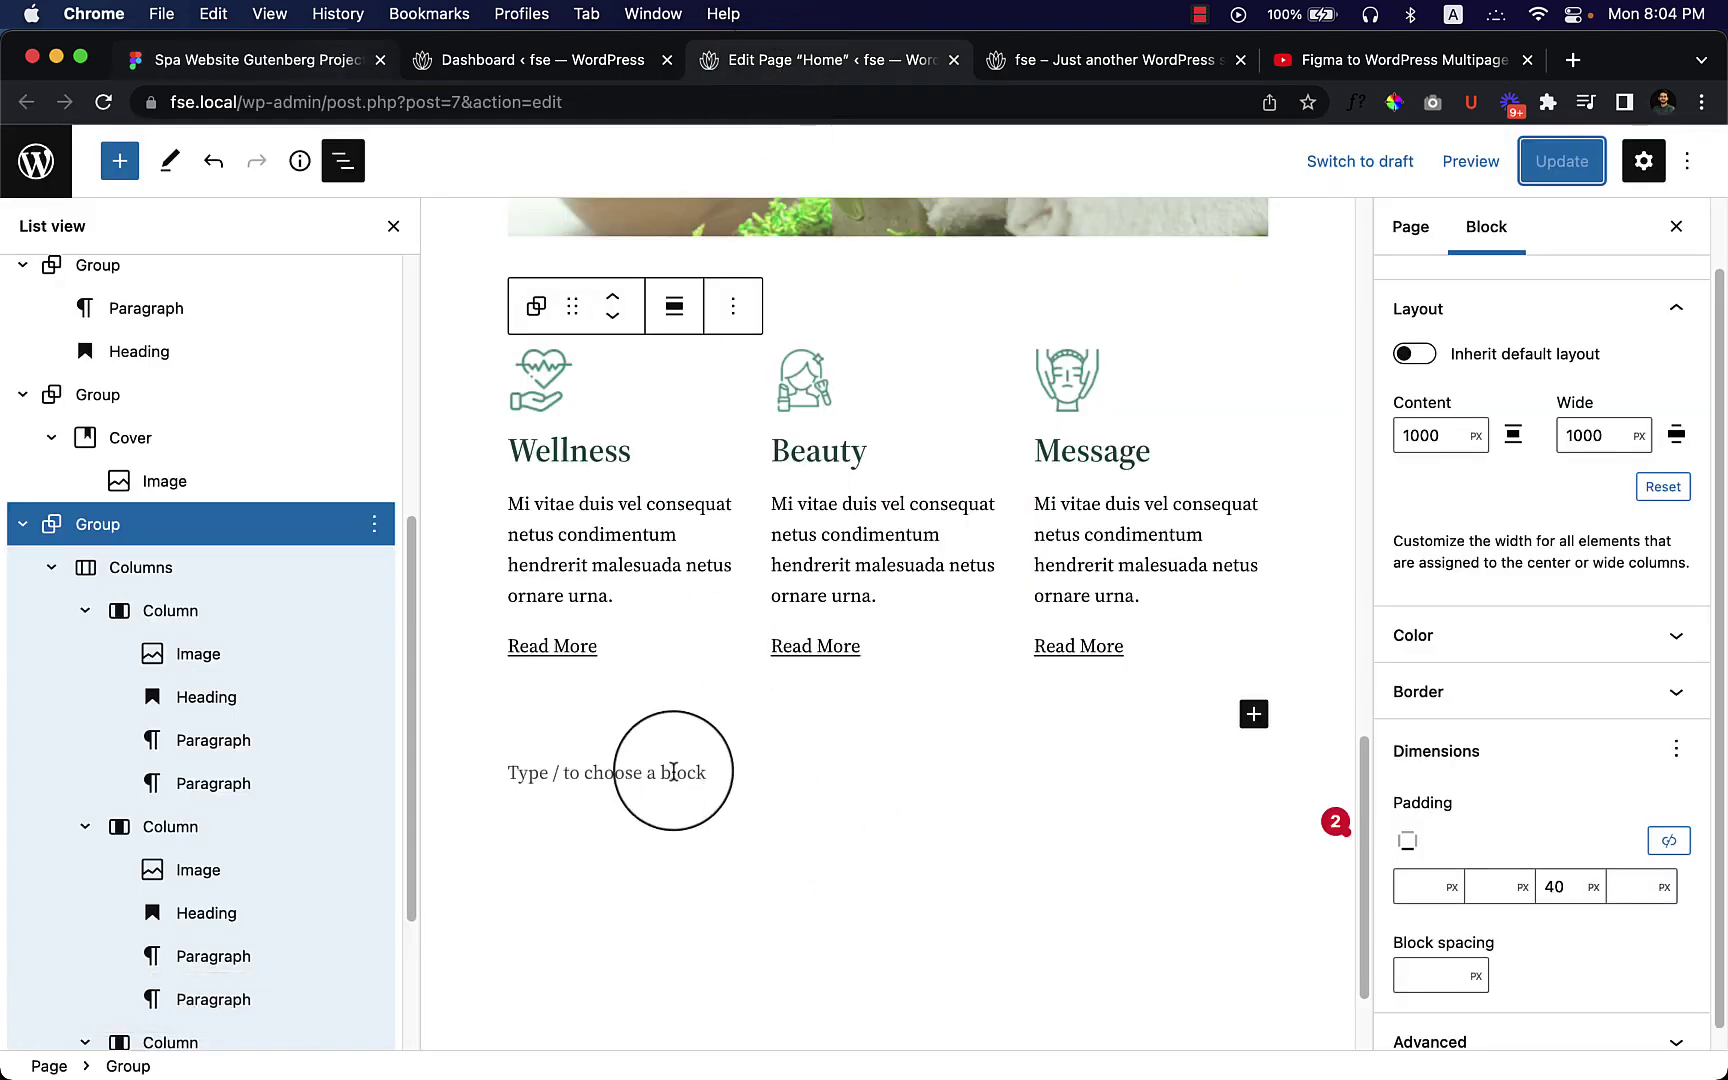
{"action": "left_click", "coordinate": [716, 780]}
{"action": "type", "text": "/"}
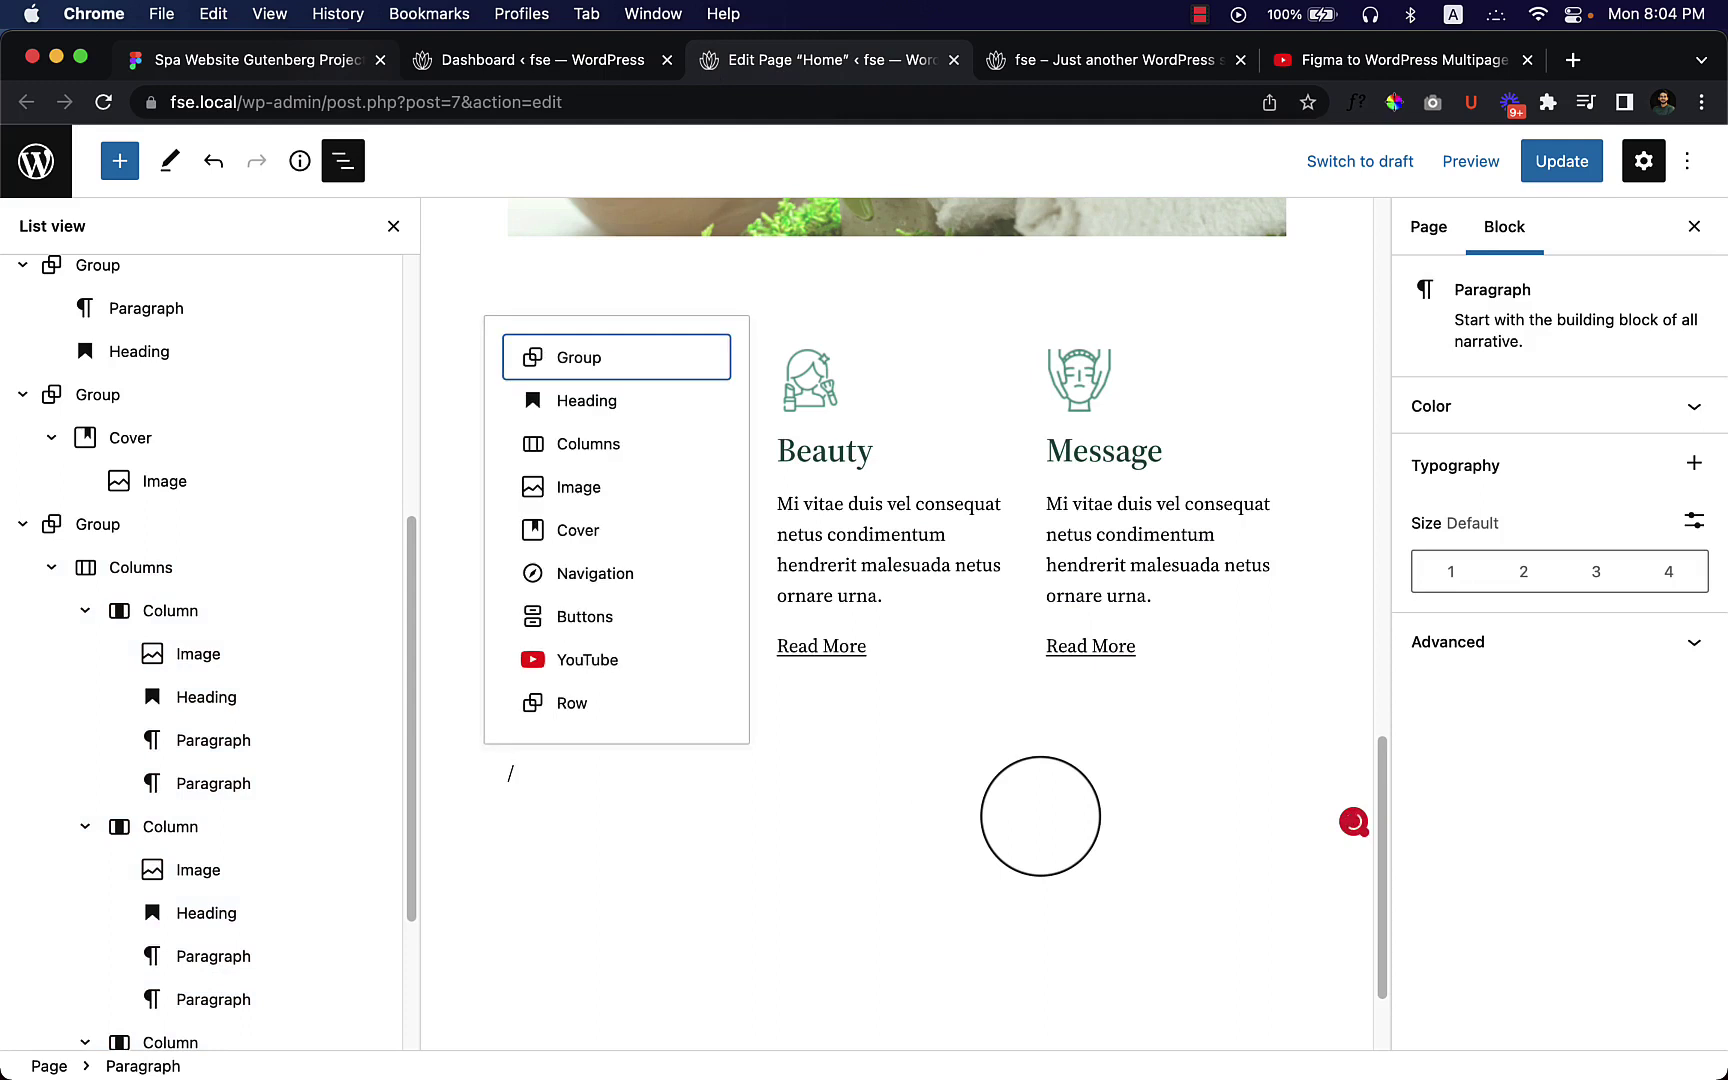
{"action": "type", "text": "cov"}
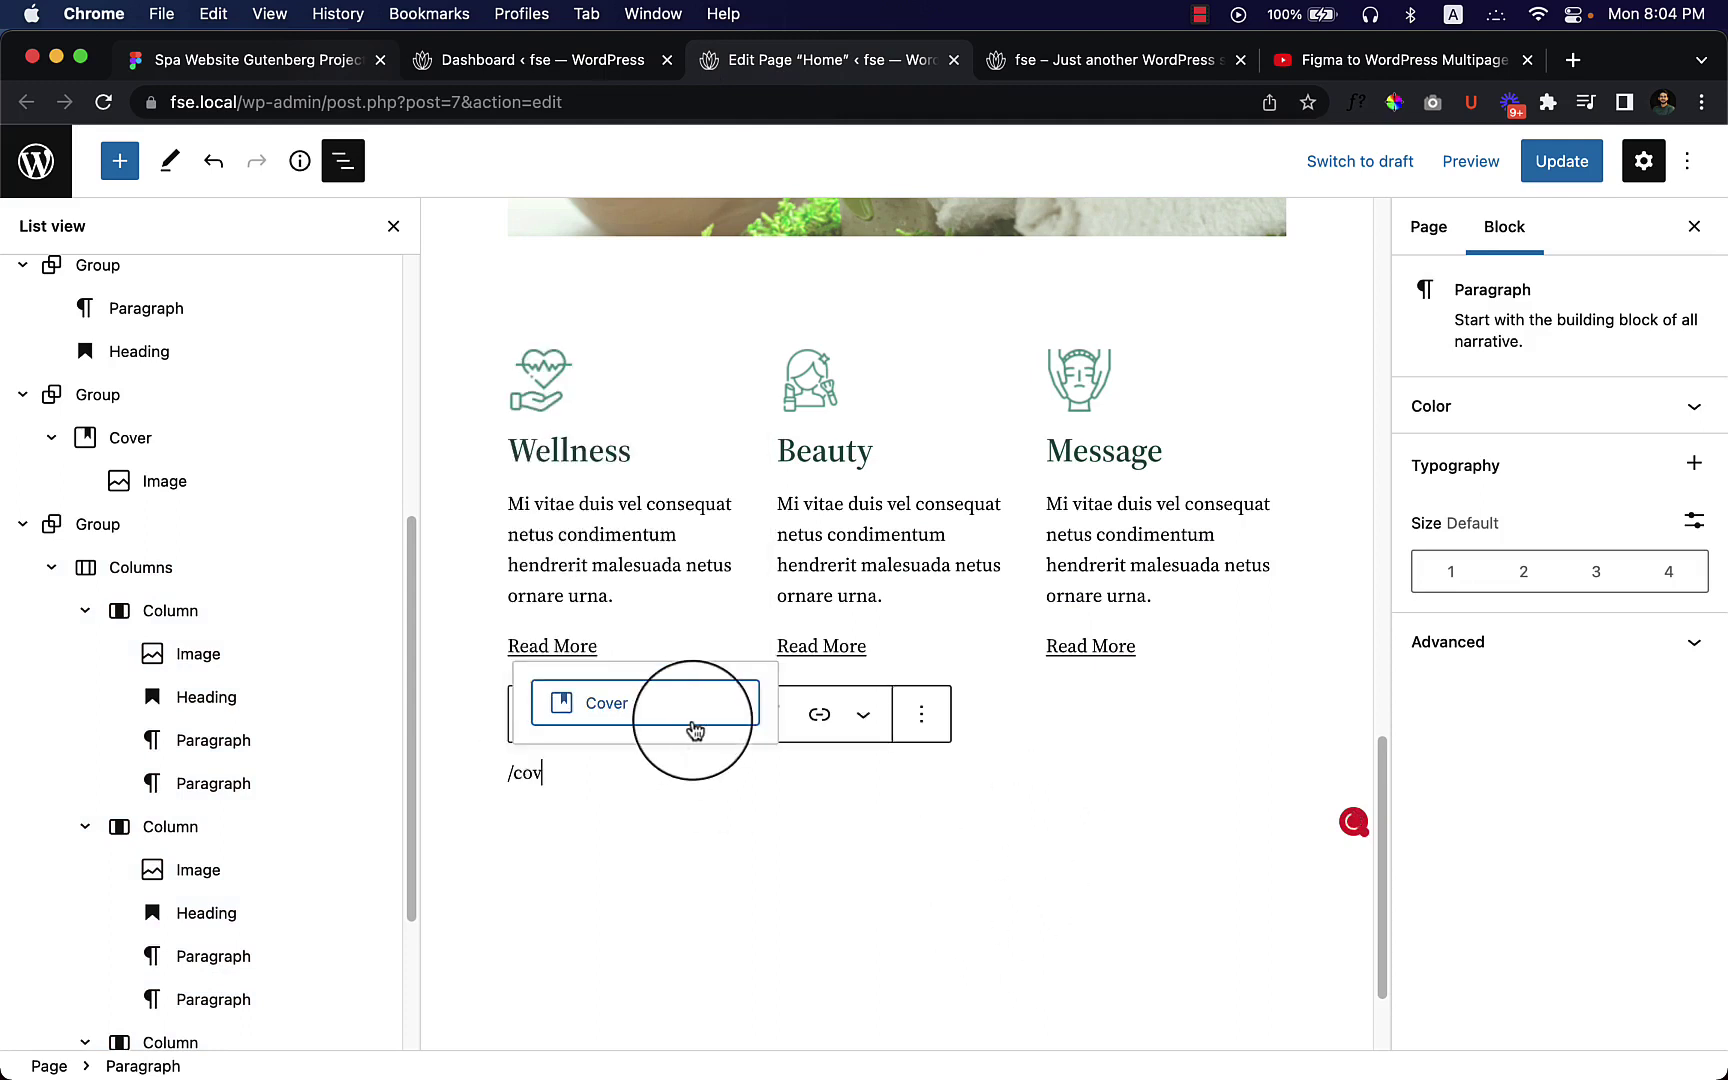
{"action": "left_click", "coordinate": [694, 729]}
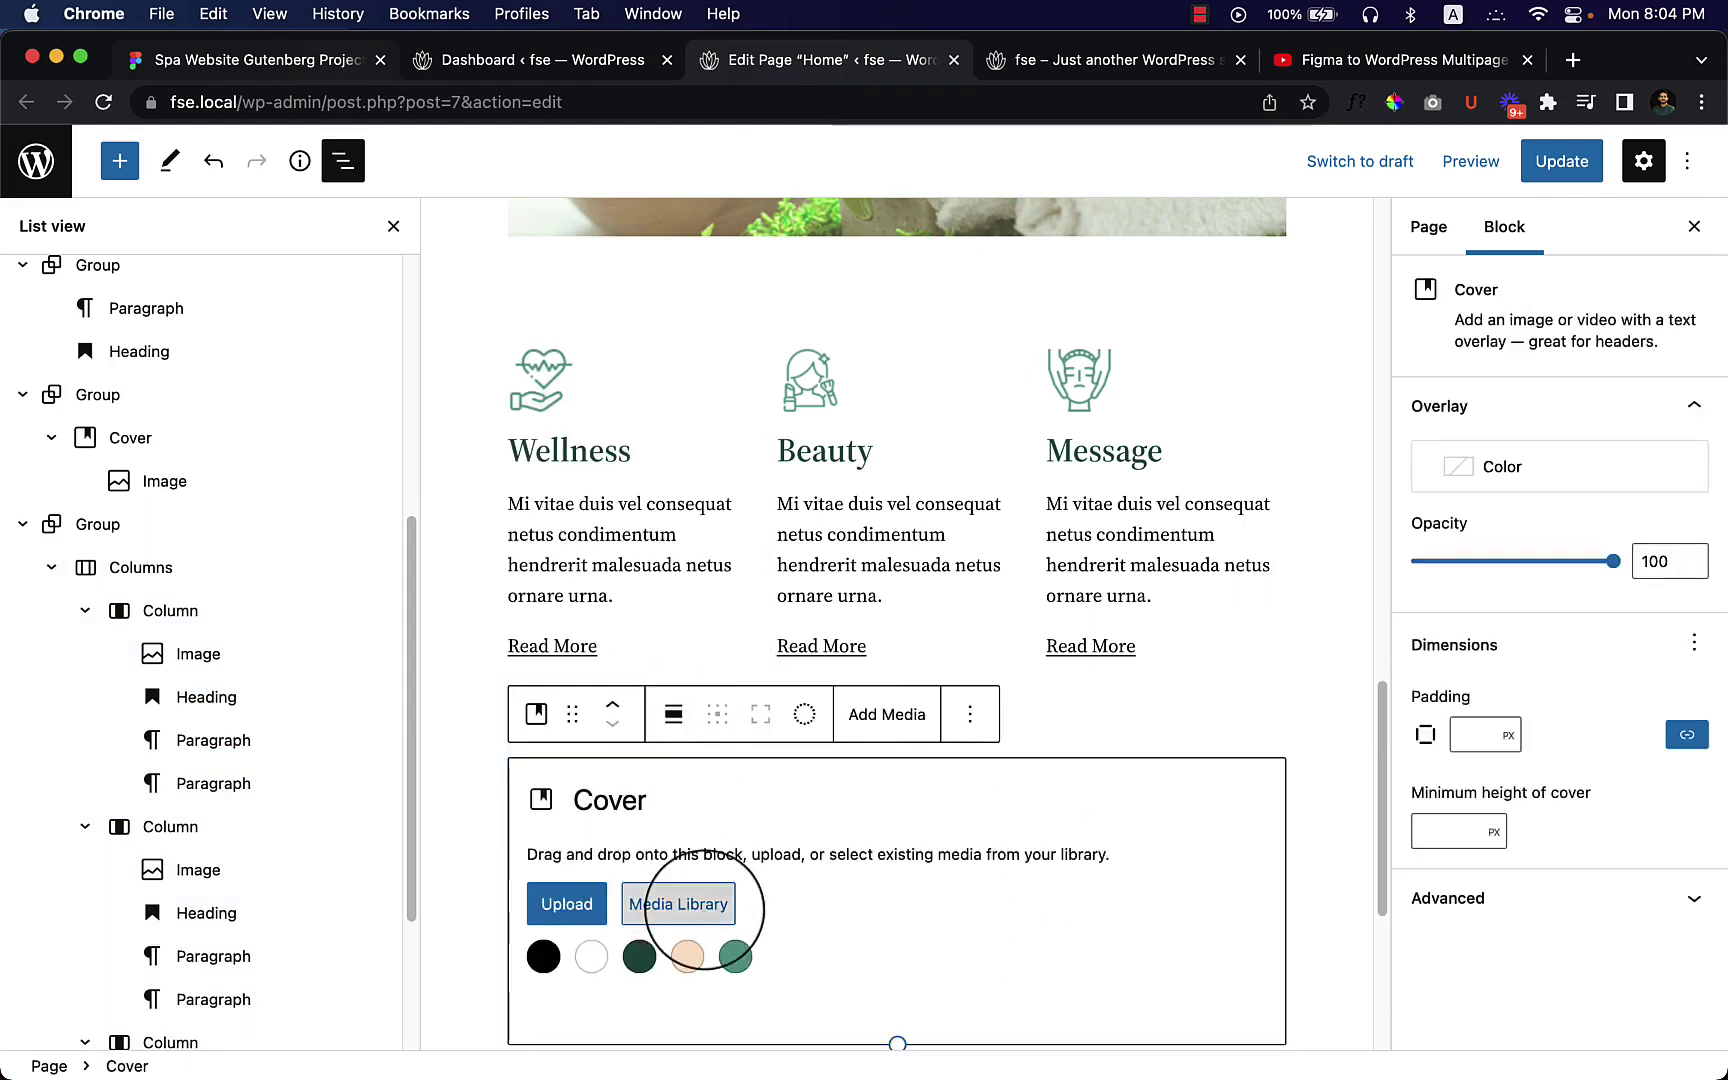
Step: Set section-bg-image.png from the Media Library as the cover background
{"action": "left_click", "coordinate": [704, 909]}
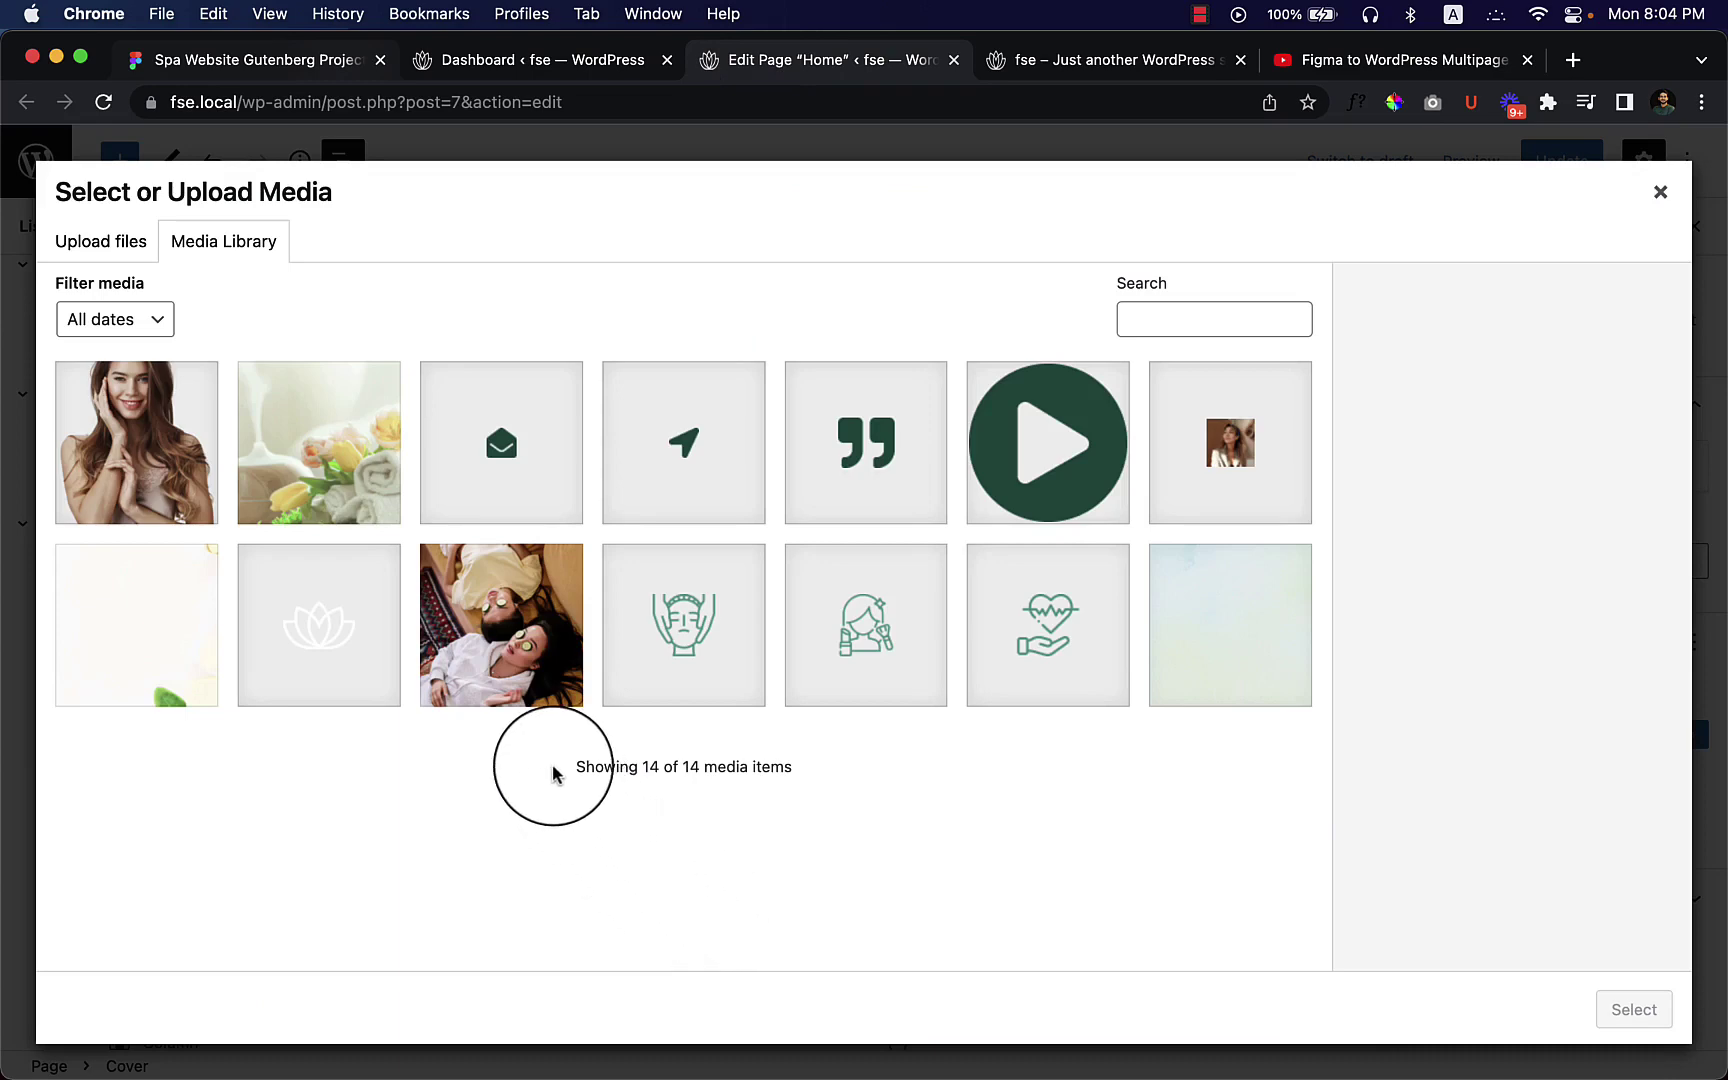
{"action": "left_click", "coordinate": [145, 665]}
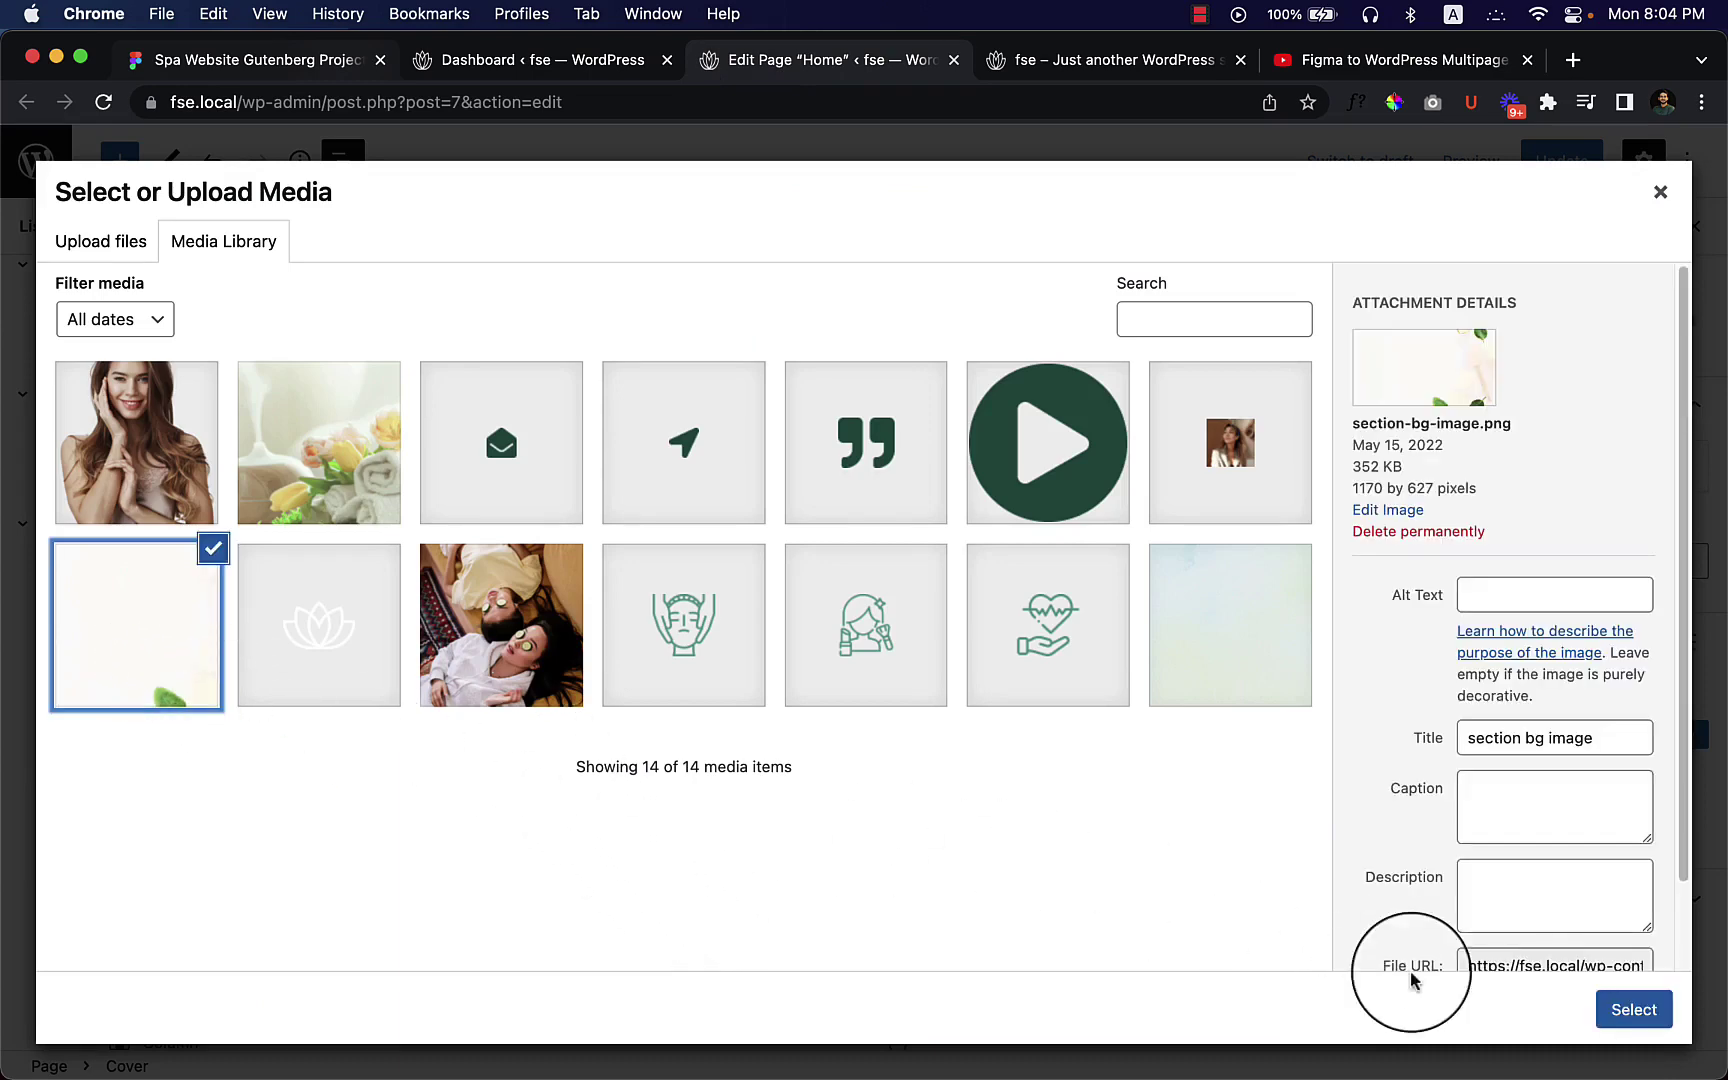
{"action": "left_click", "coordinate": [262, 62]}
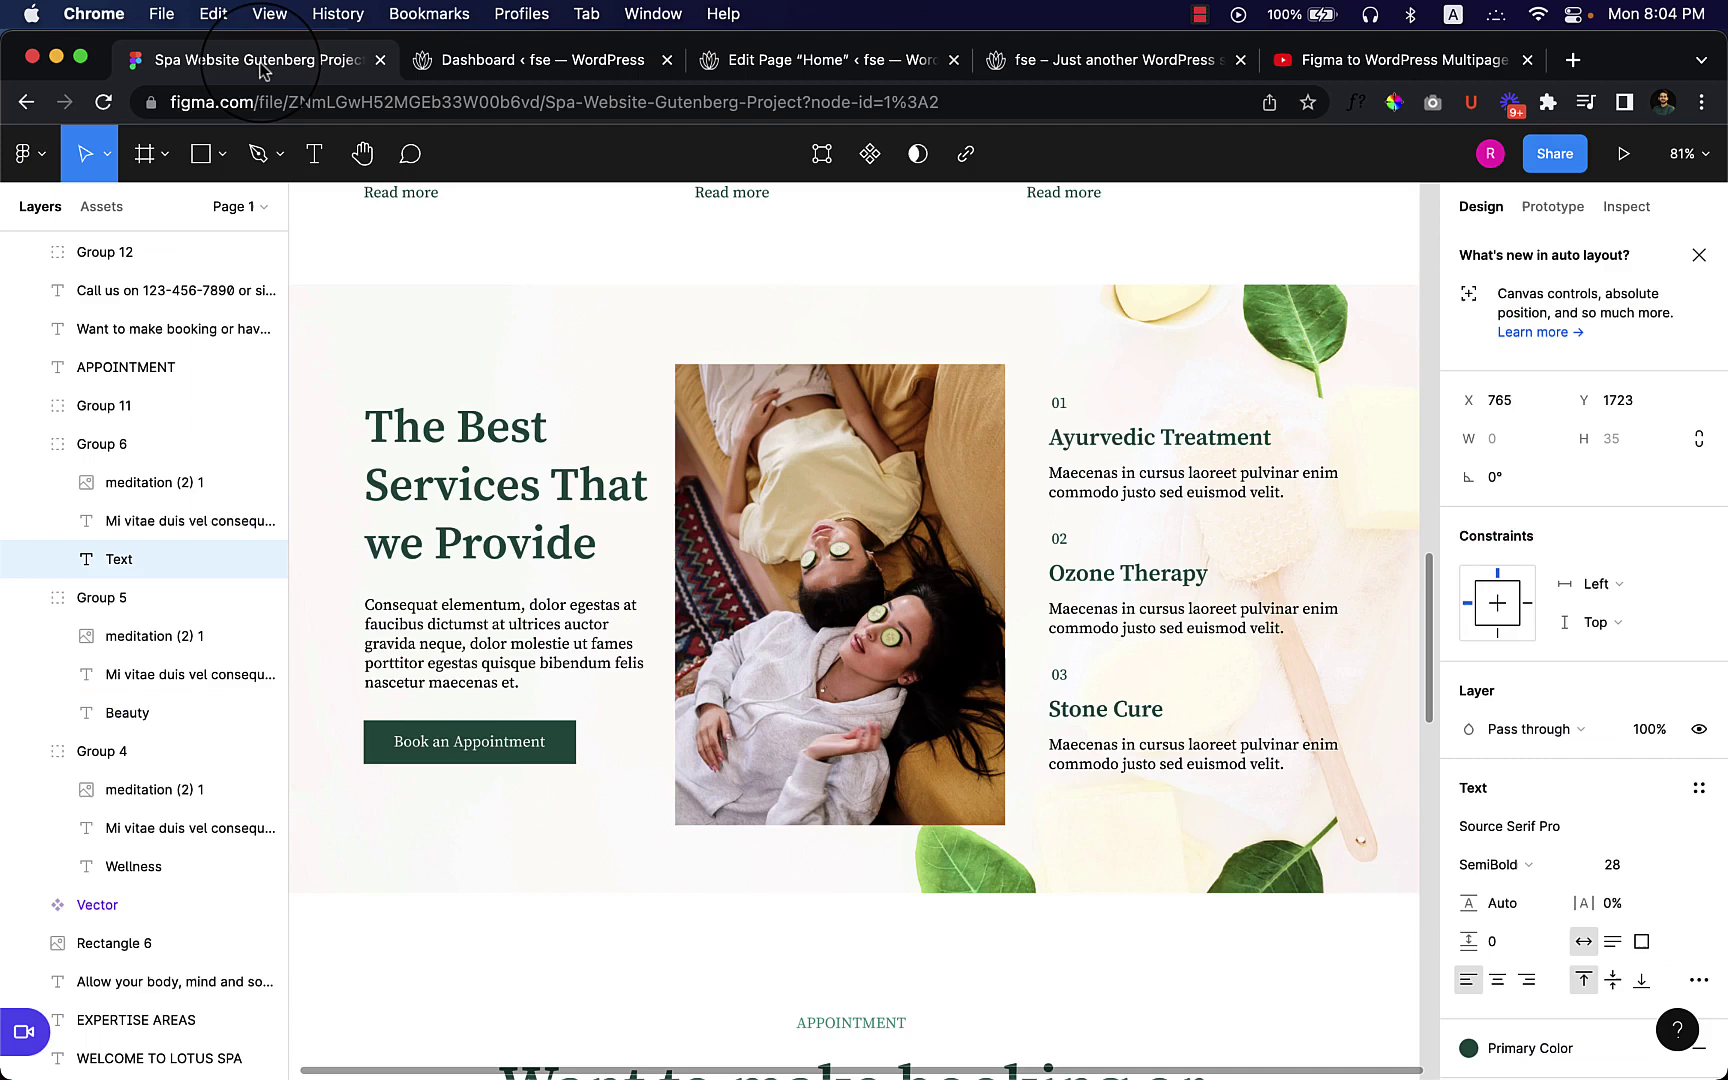
{"action": "left_click", "coordinate": [836, 62]}
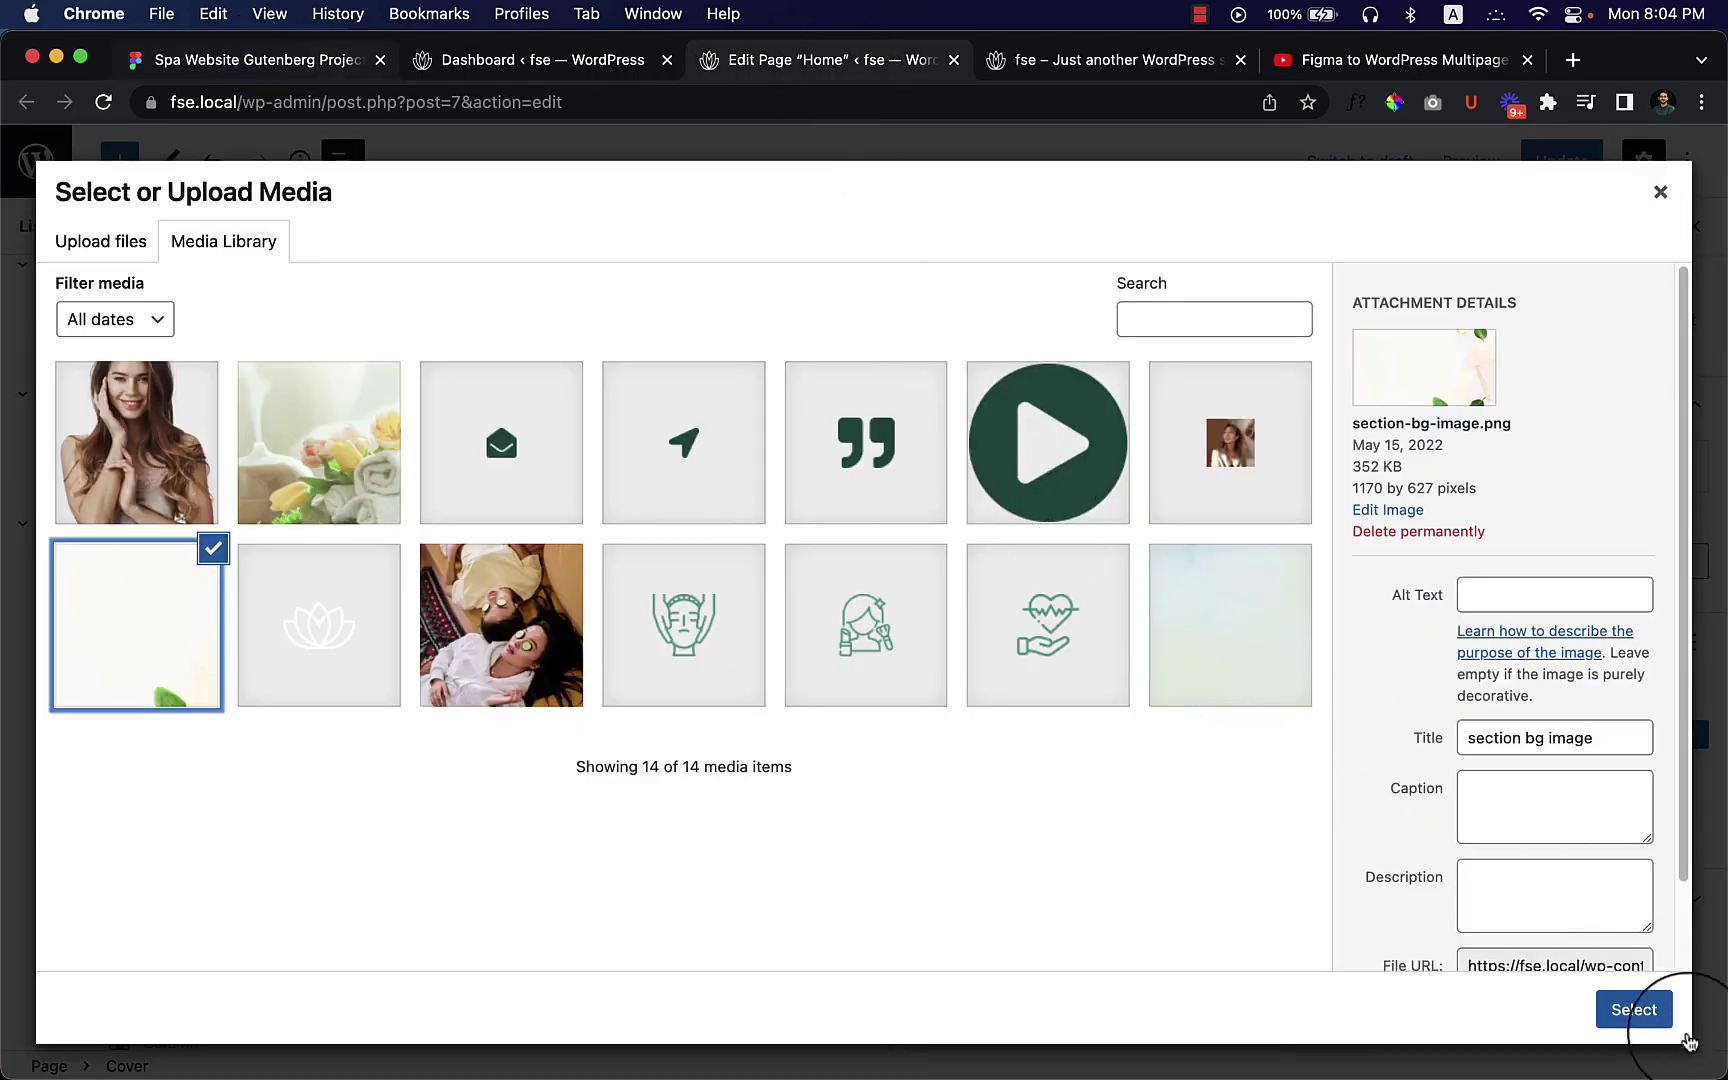
{"action": "left_click", "coordinate": [1637, 1010]}
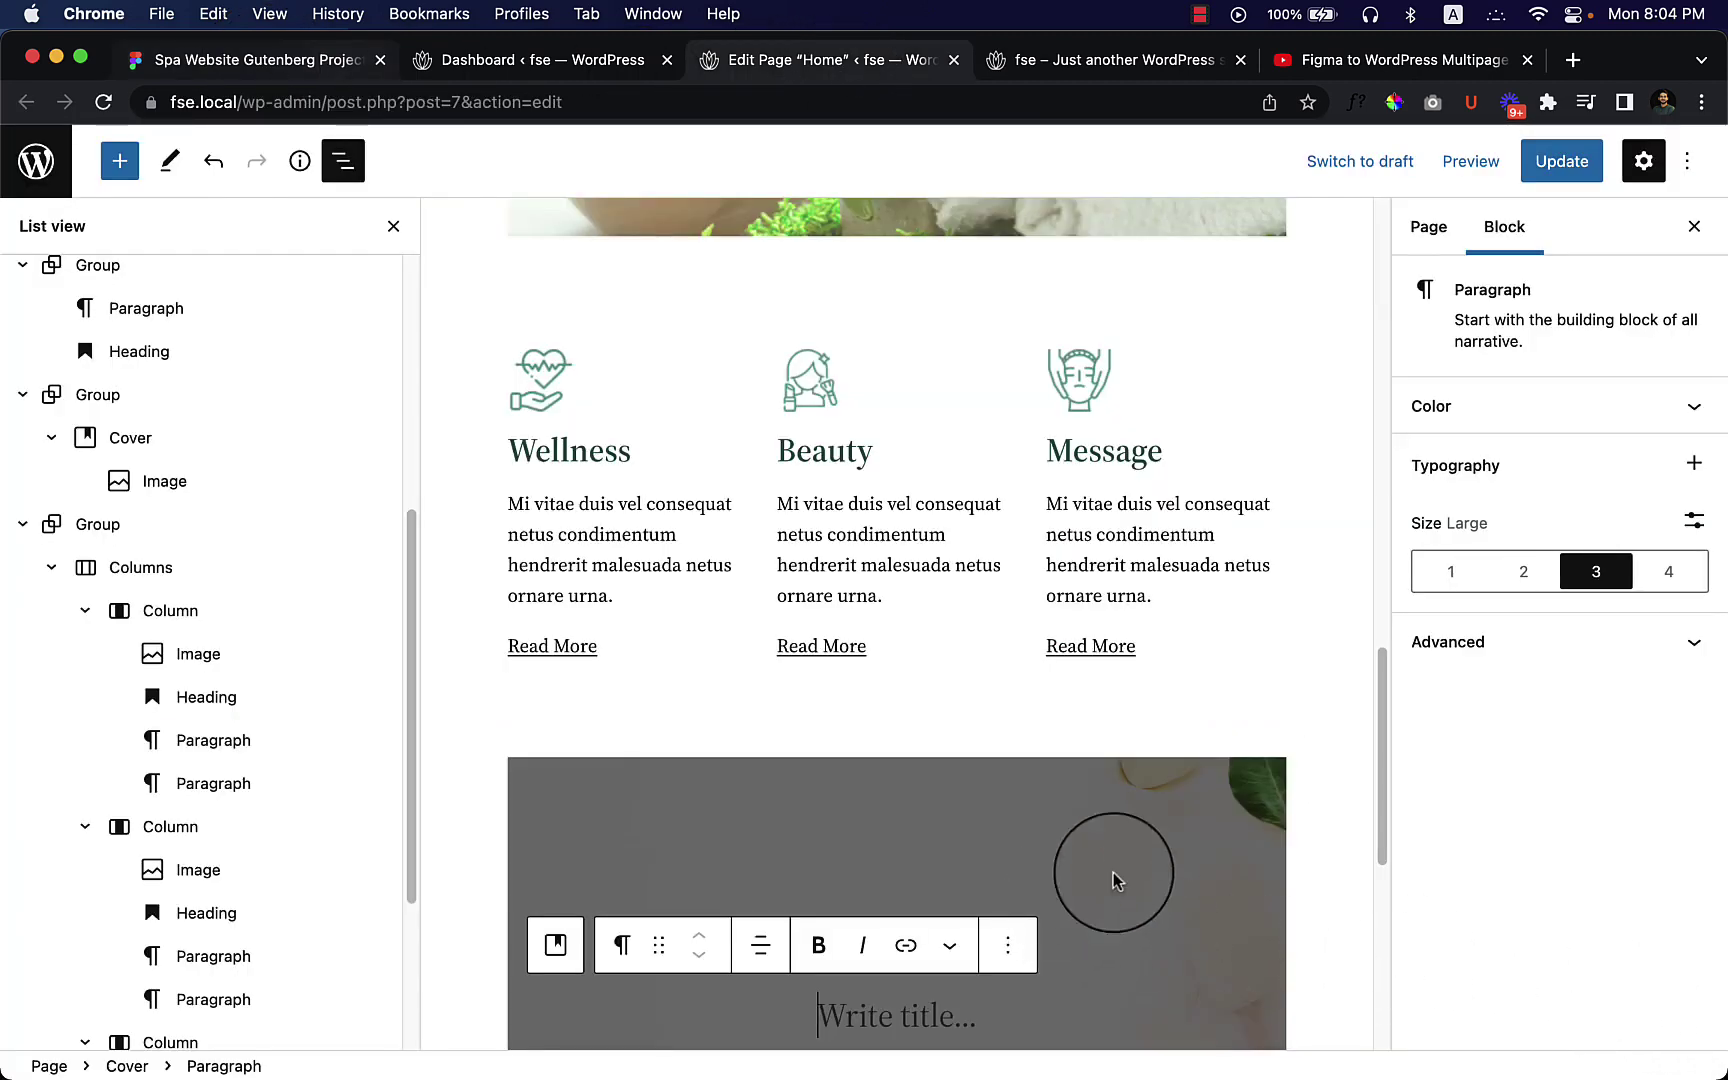
Step: Drop the cover overlay opacity to 0 and make the cover full width
{"action": "scroll", "coordinate": [231, 841], "scroll_direction": "down", "scroll_amount": 5}
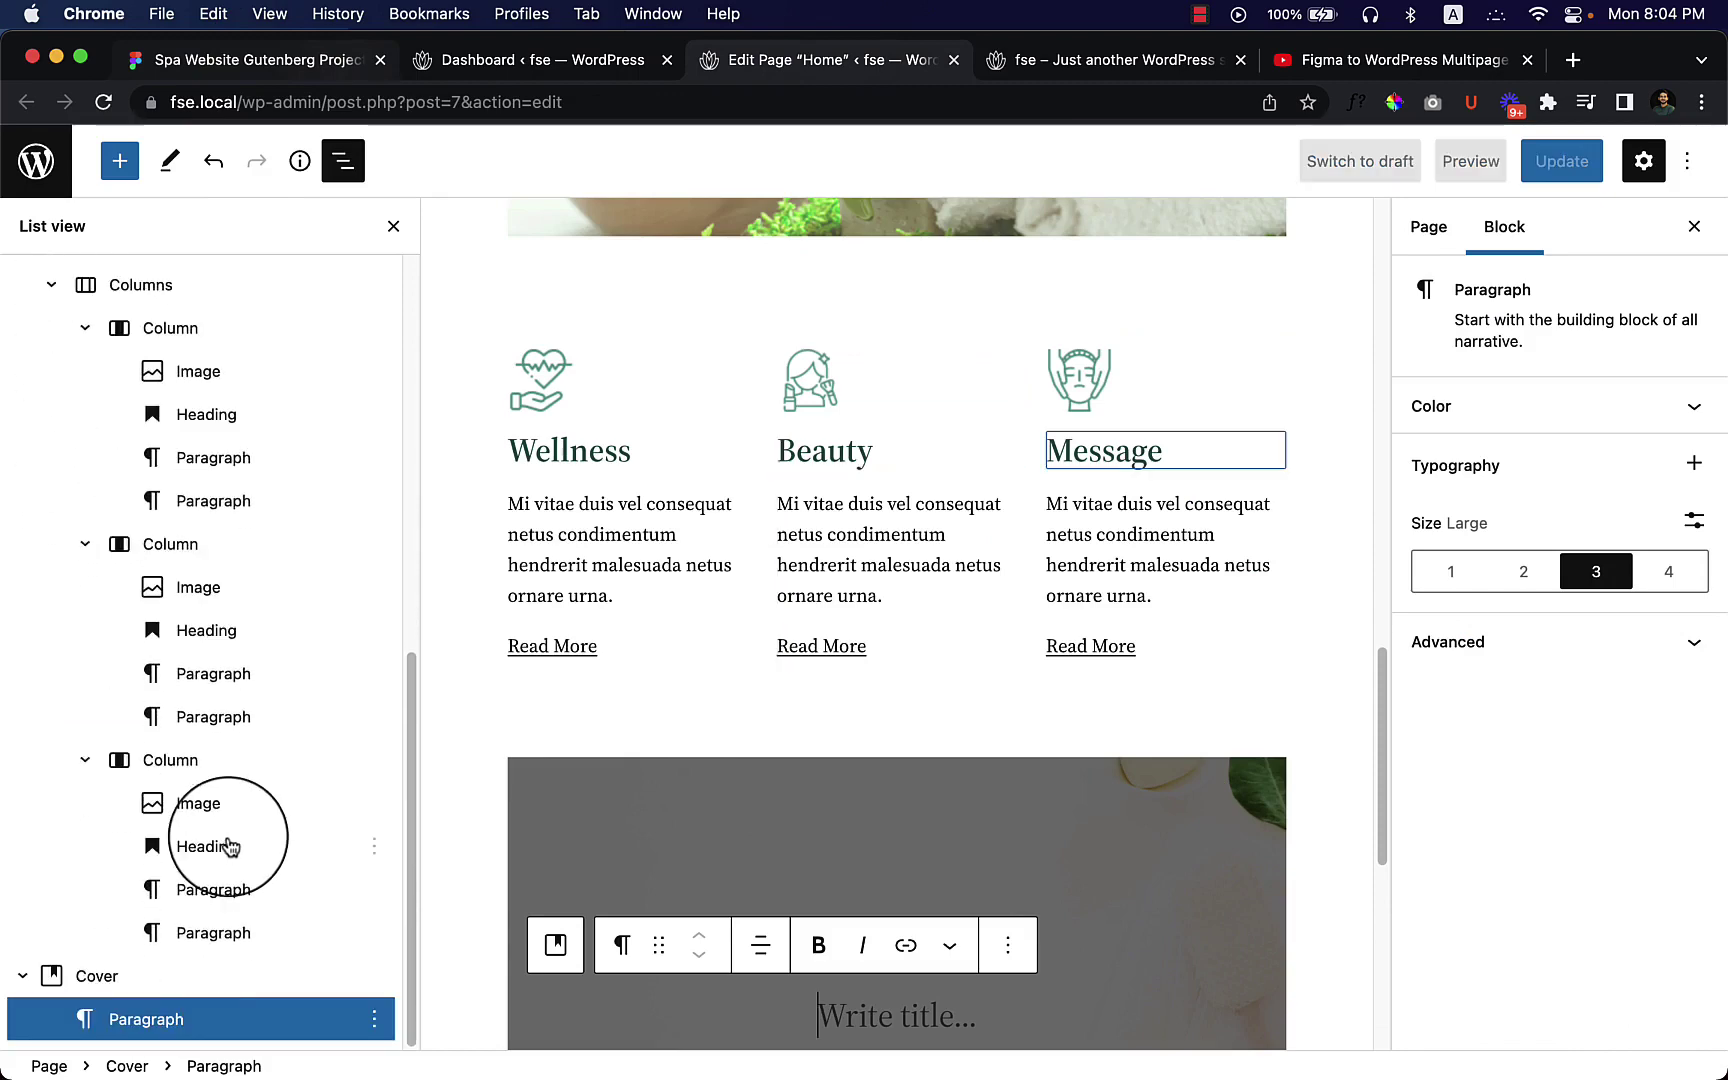
{"action": "left_click", "coordinate": [183, 985]}
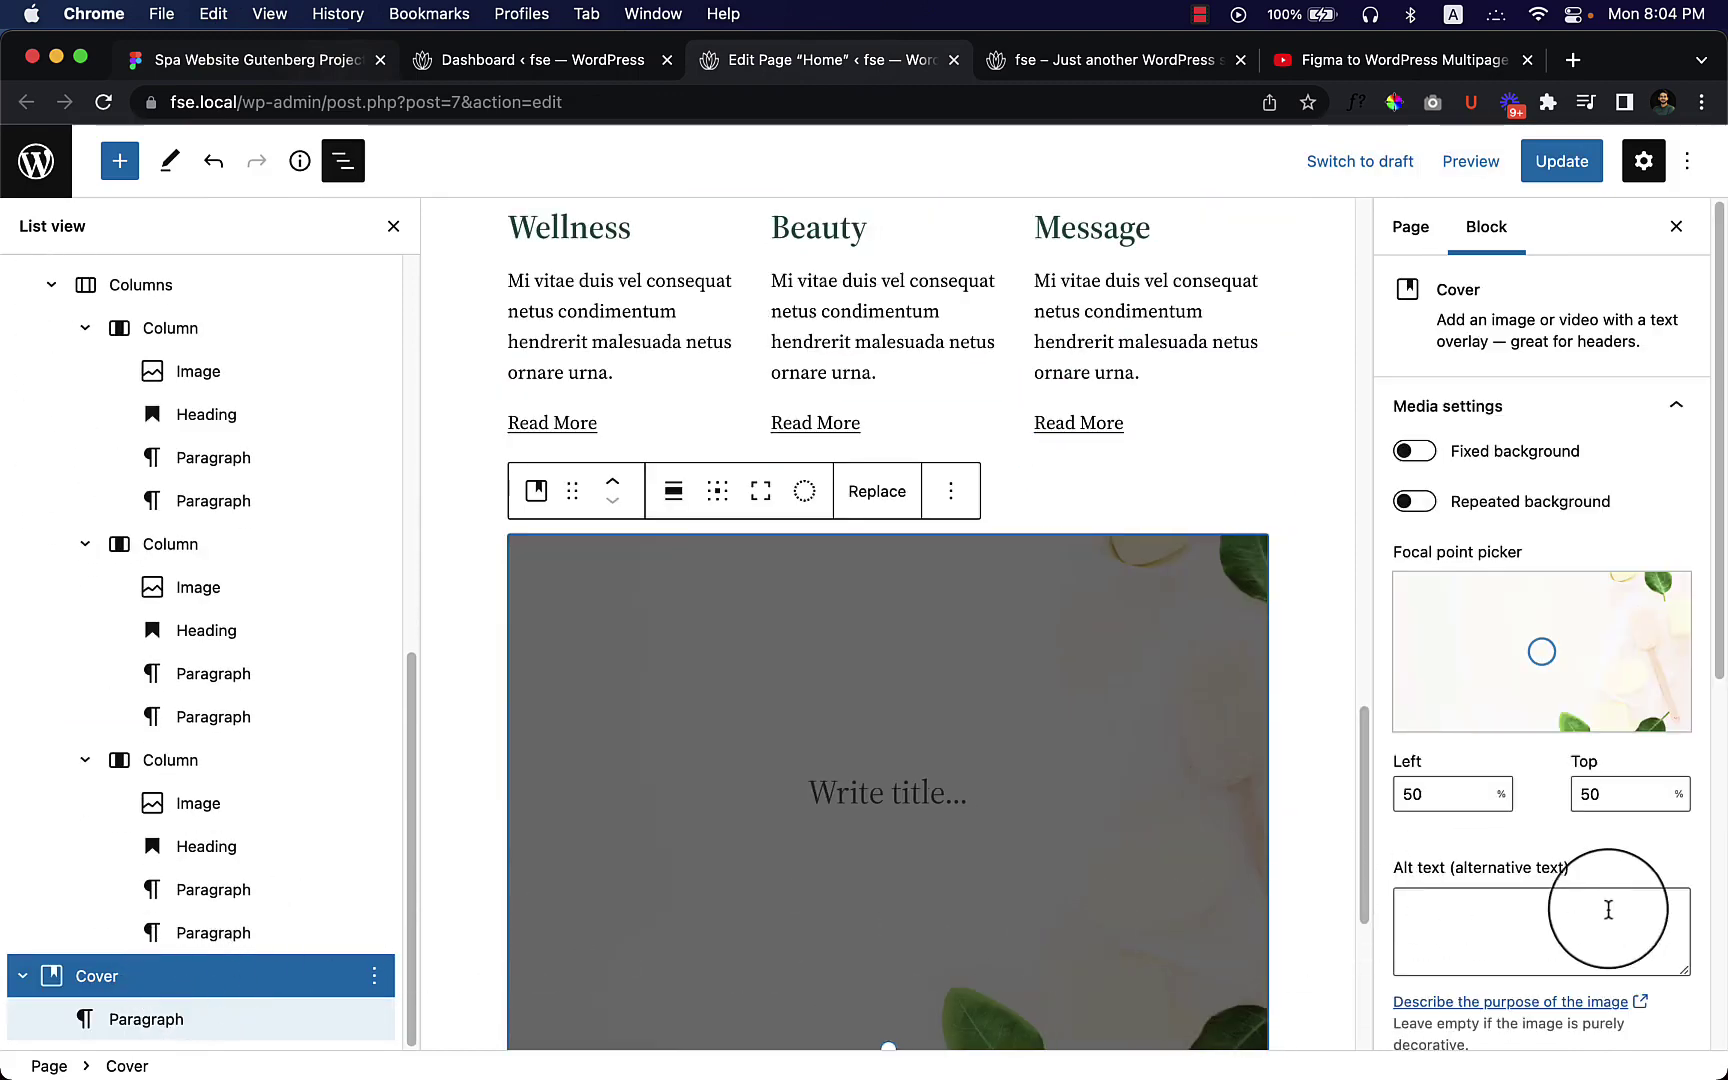
{"action": "scroll", "coordinate": [1608, 914], "scroll_direction": "down", "scroll_amount": 5}
{"action": "left_click_drag", "start_coordinate": [1497, 786], "coordinate": [1323, 788]}
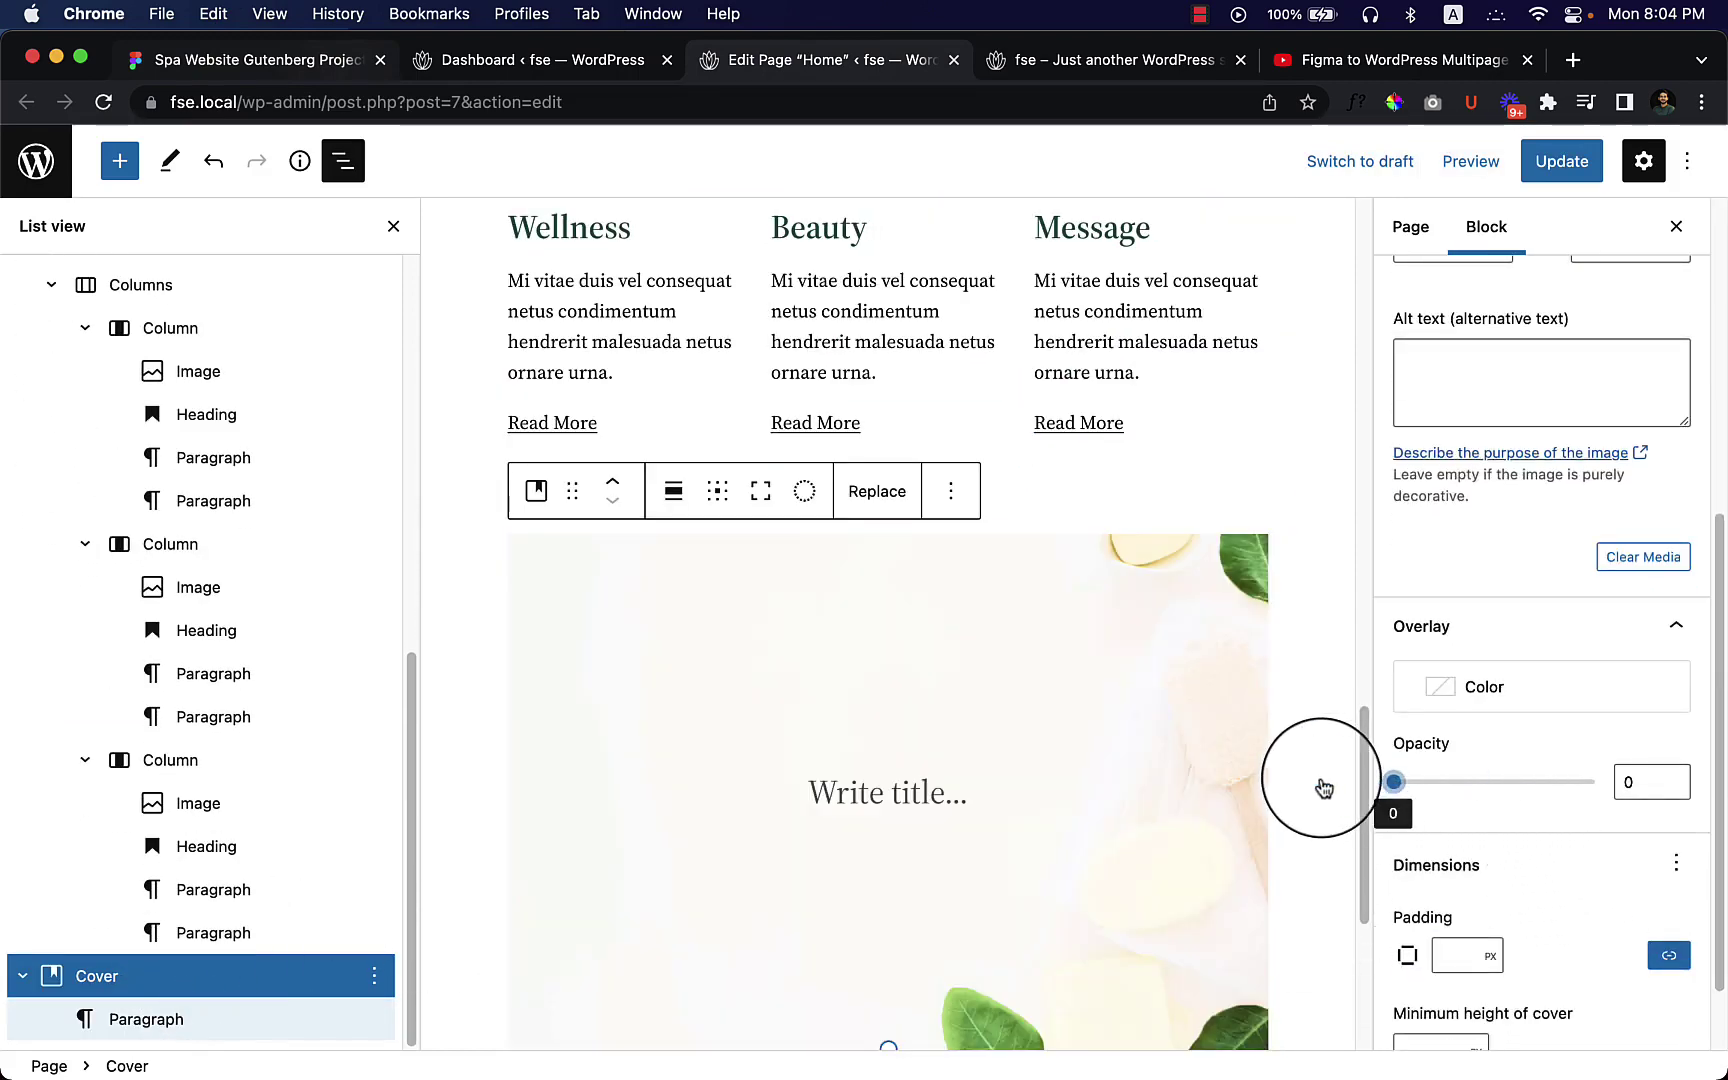
{"action": "left_click", "coordinate": [673, 491]}
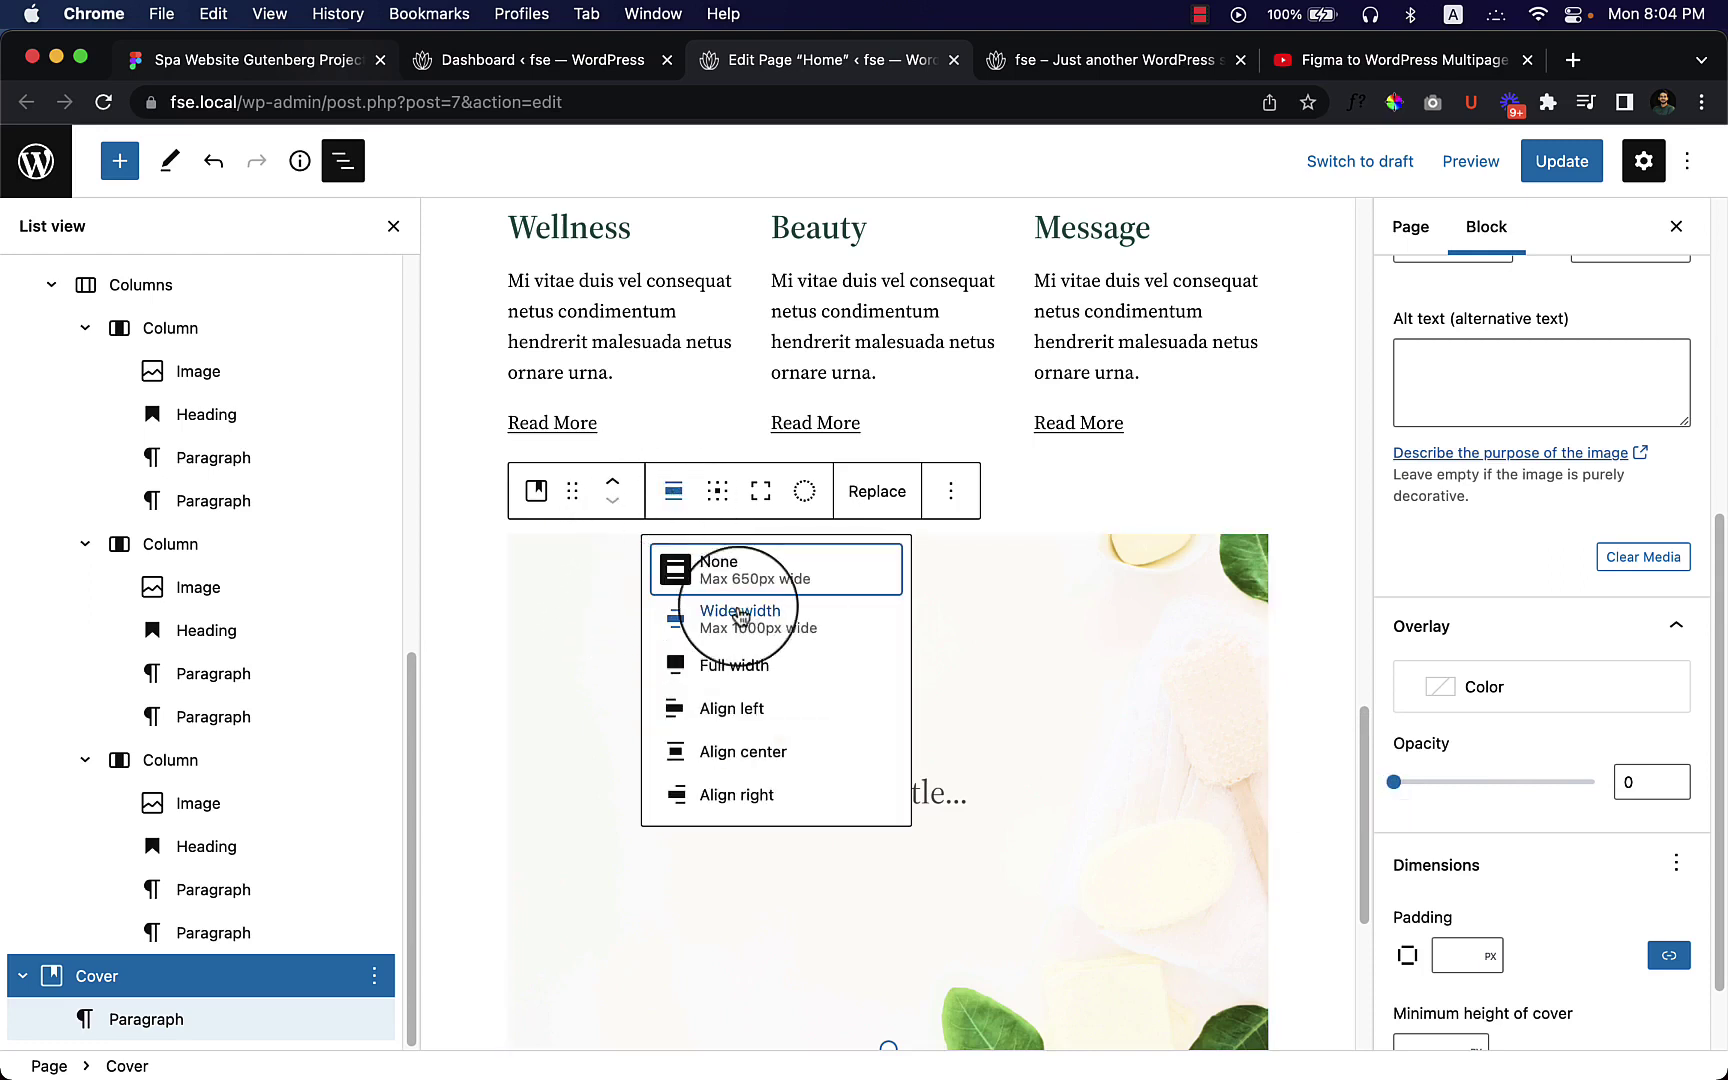
{"action": "left_click", "coordinate": [741, 670]}
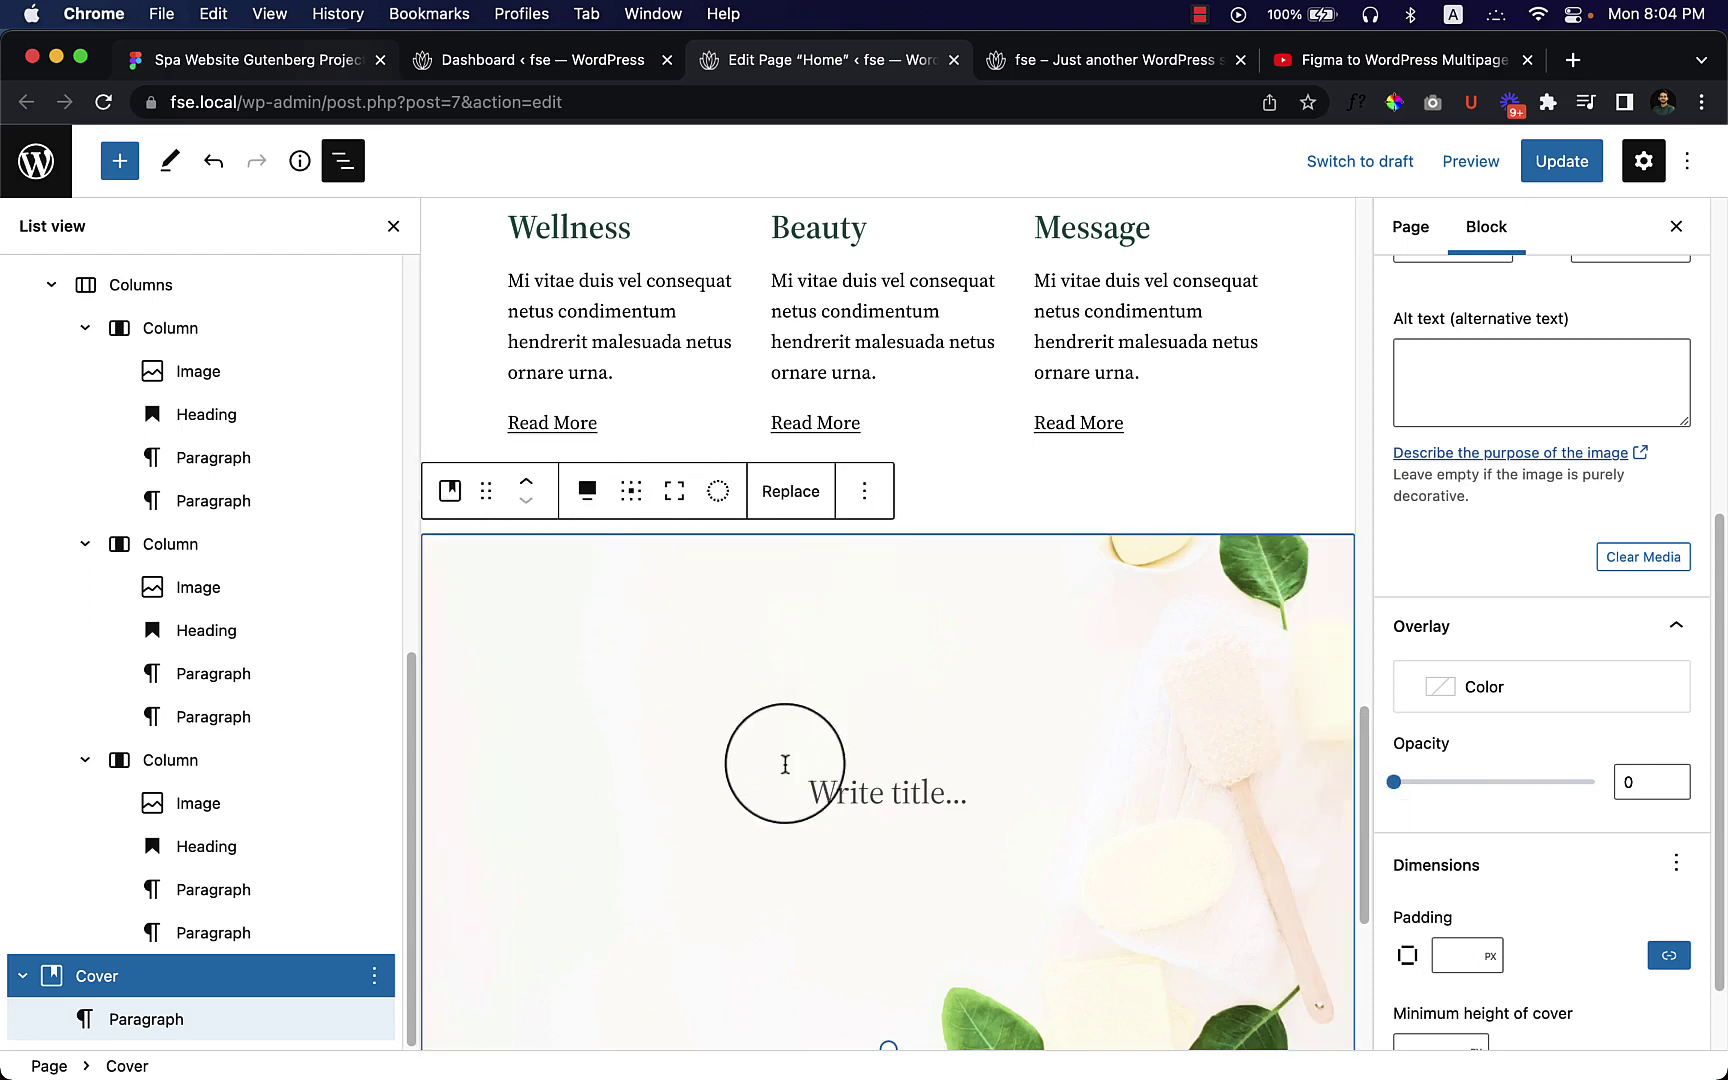
{"action": "left_click", "coordinate": [830, 792]}
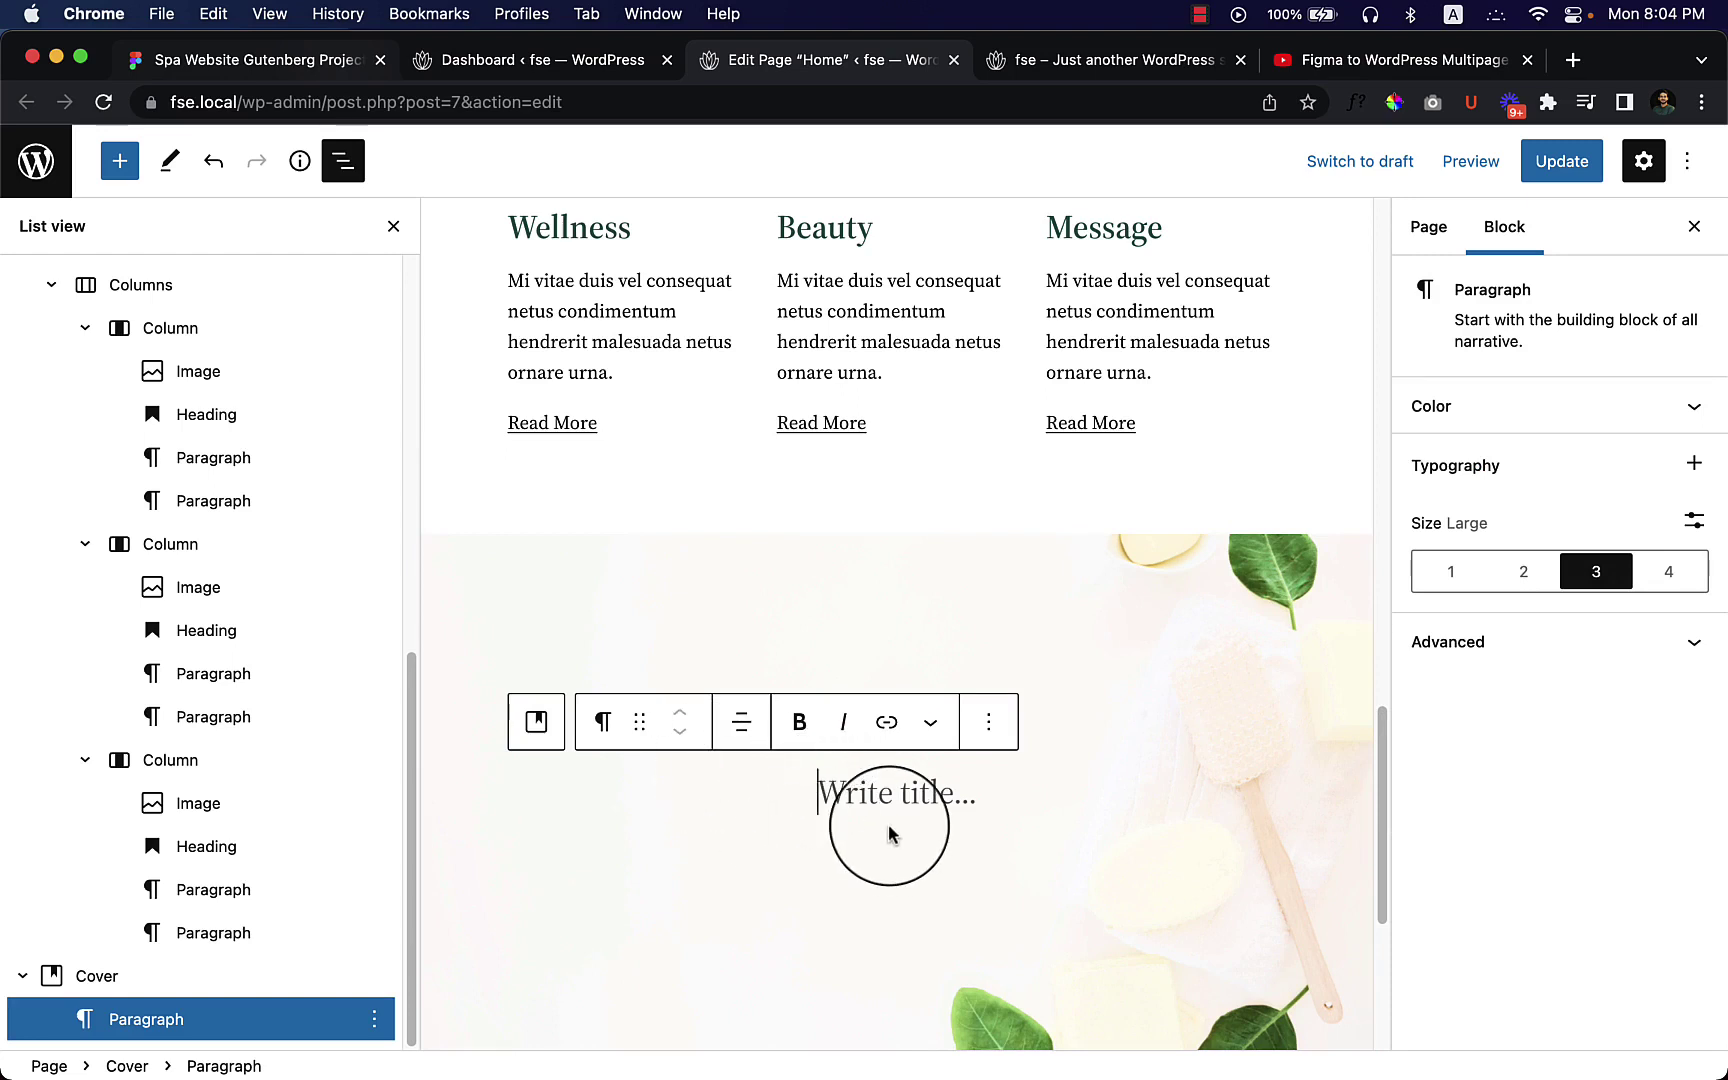
Step: Turn the cover's paragraph into a 33 / 33 / 33 Columns block via /columns
{"action": "type", "text": "/"}
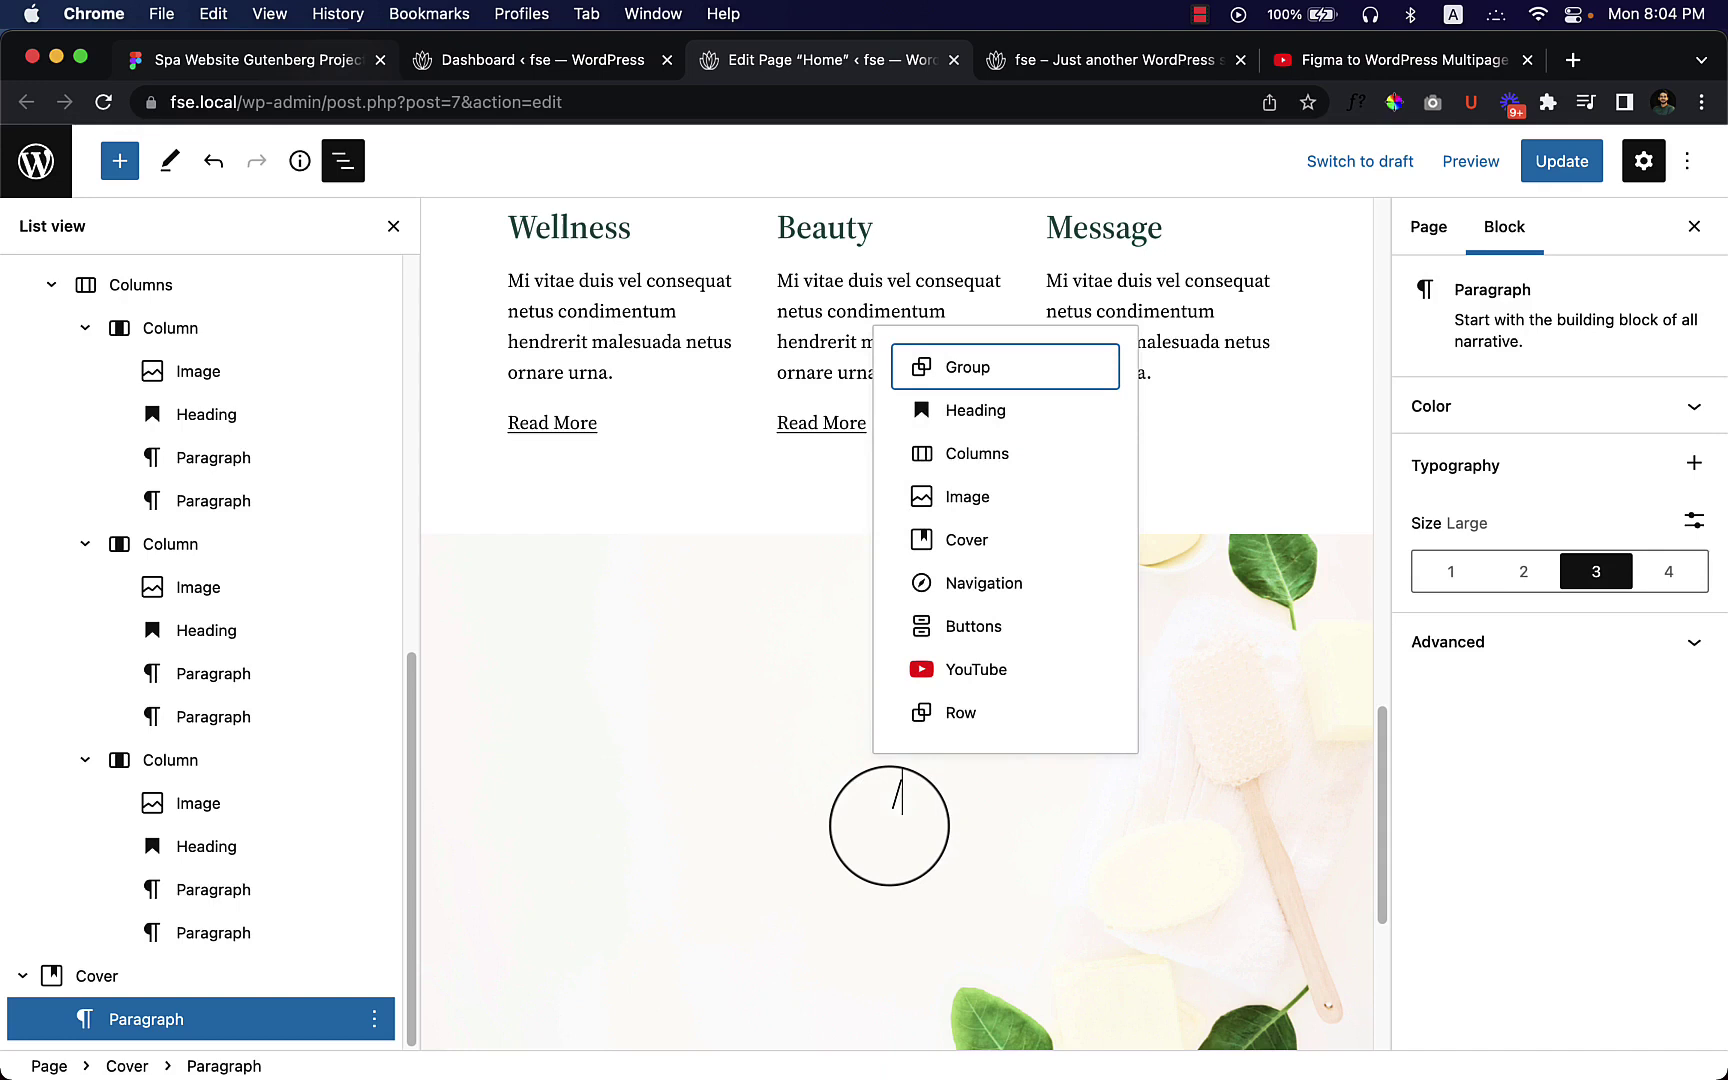
{"action": "type", "text": "c"}
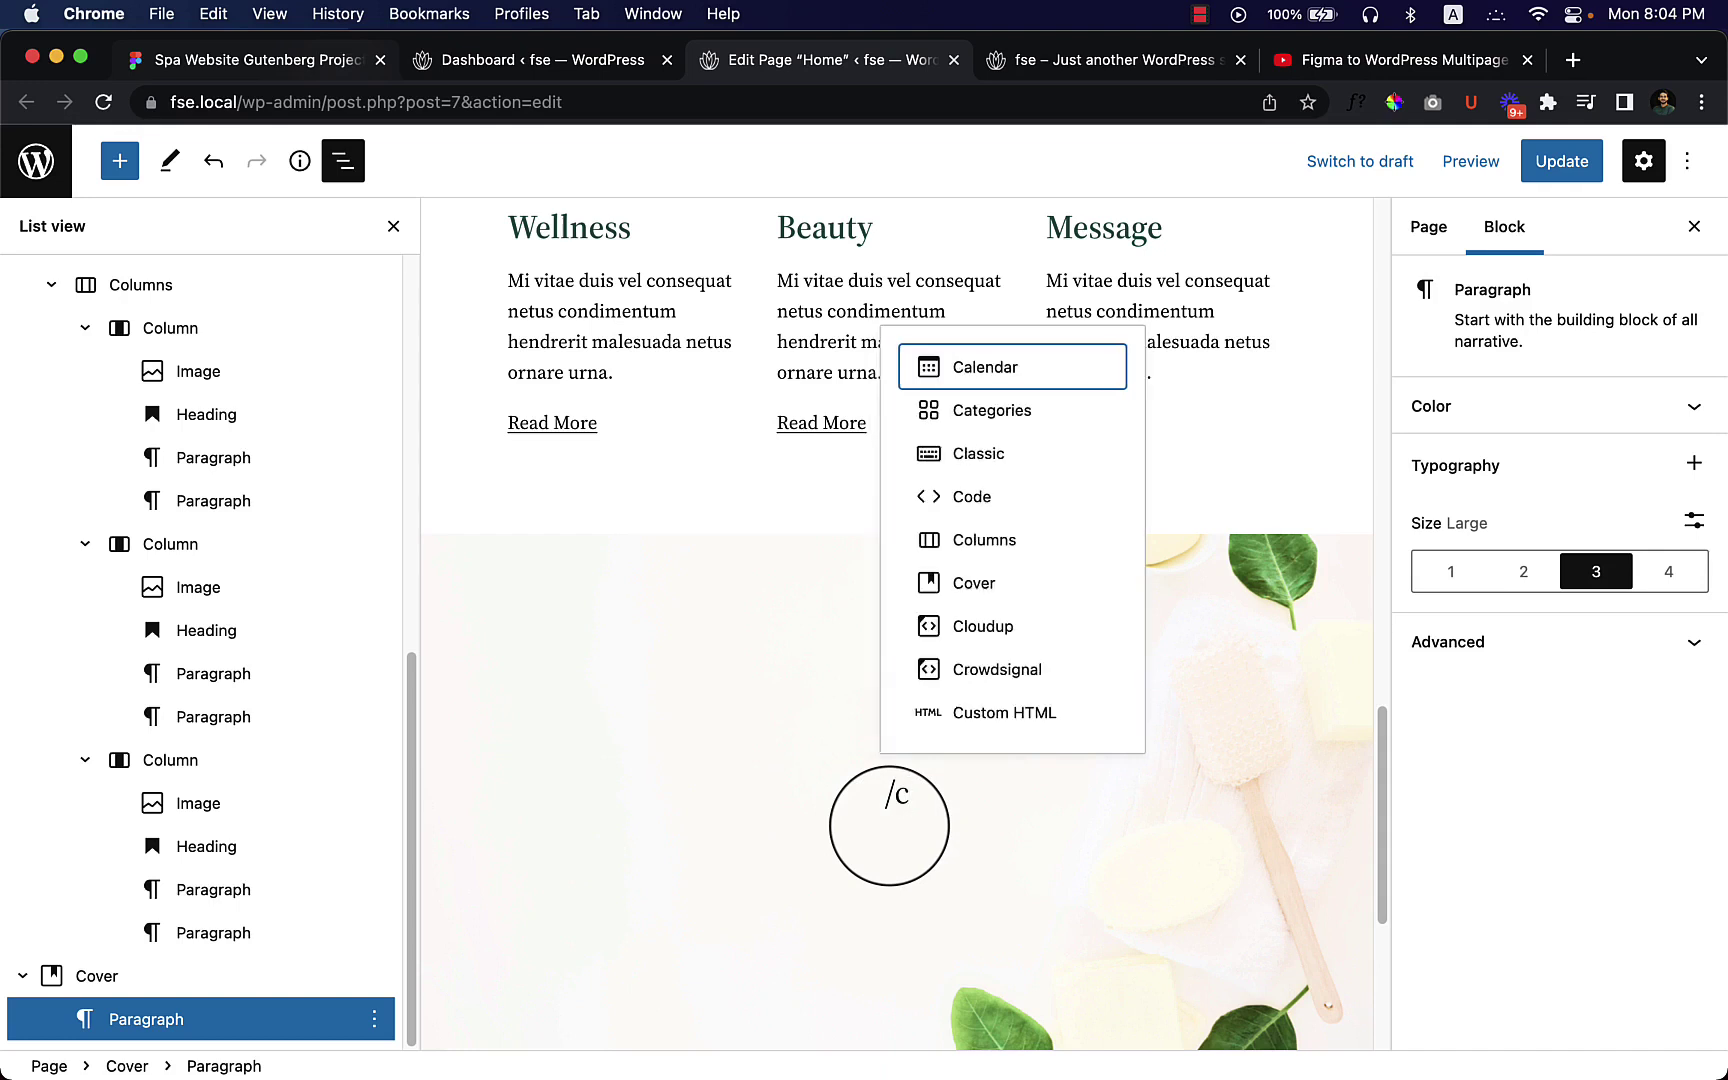
{"action": "type", "text": "olu"}
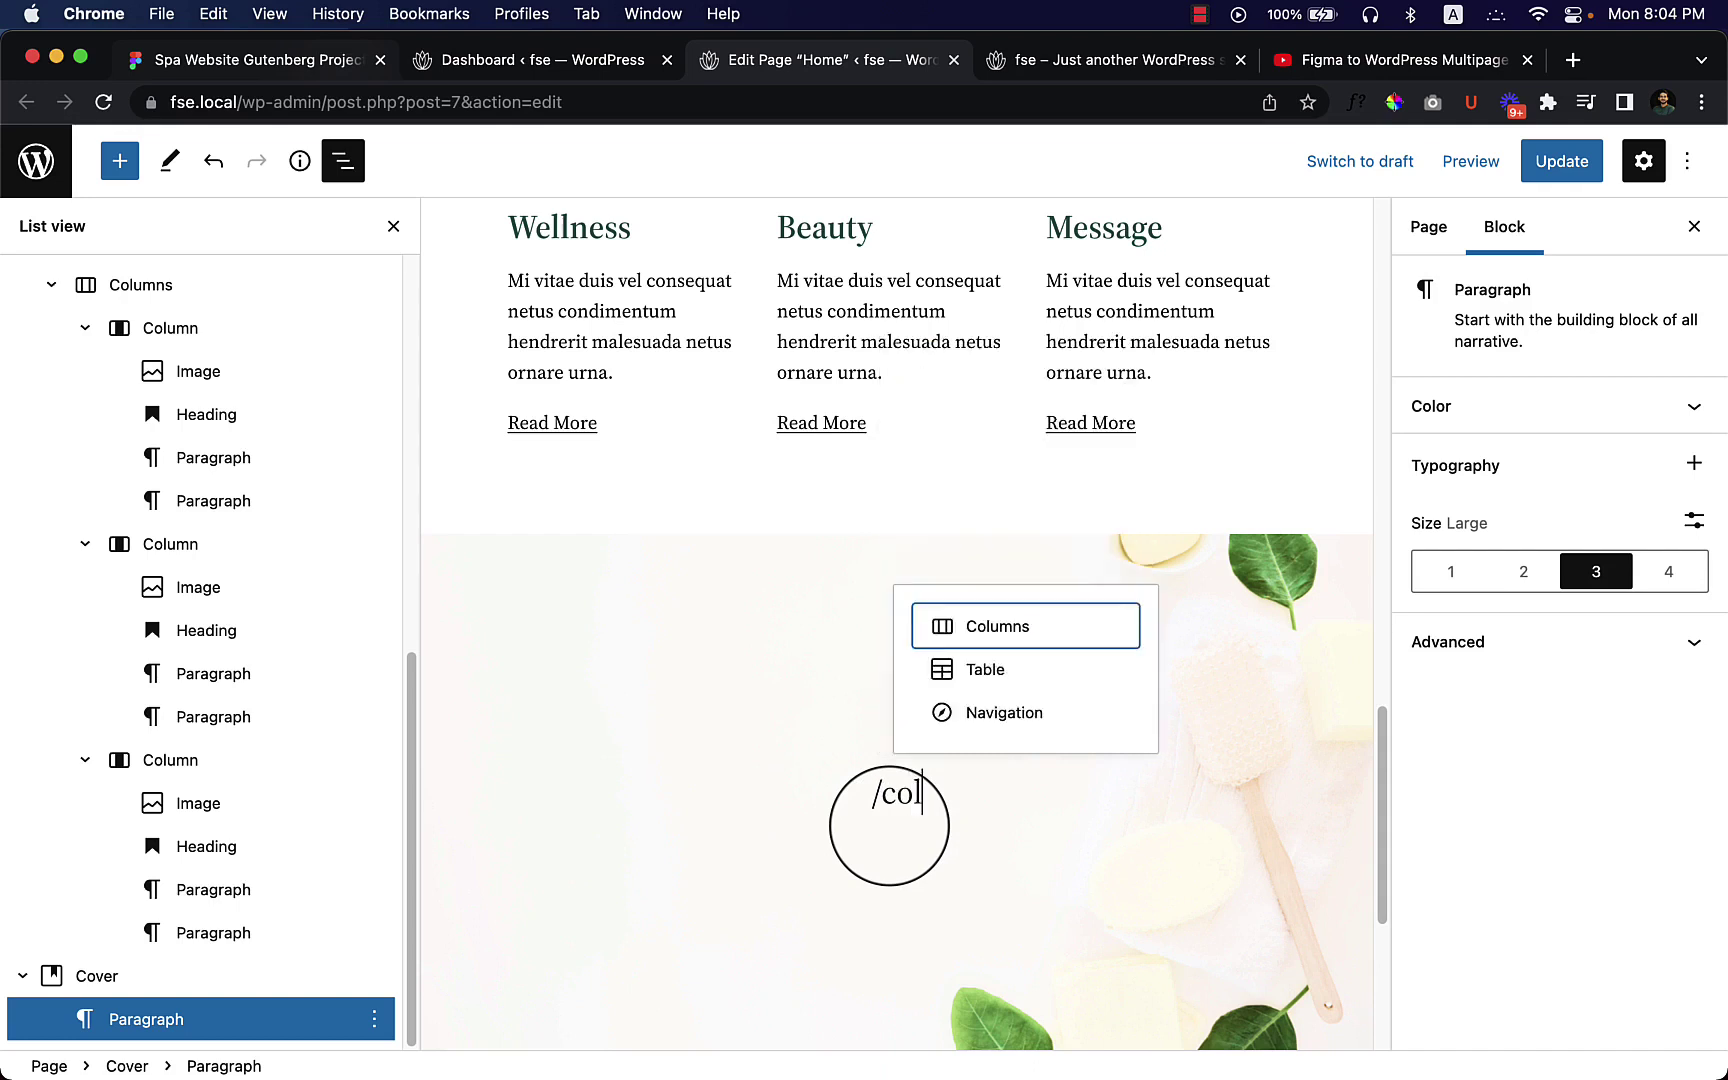
{"action": "left_click", "coordinate": [1051, 668]}
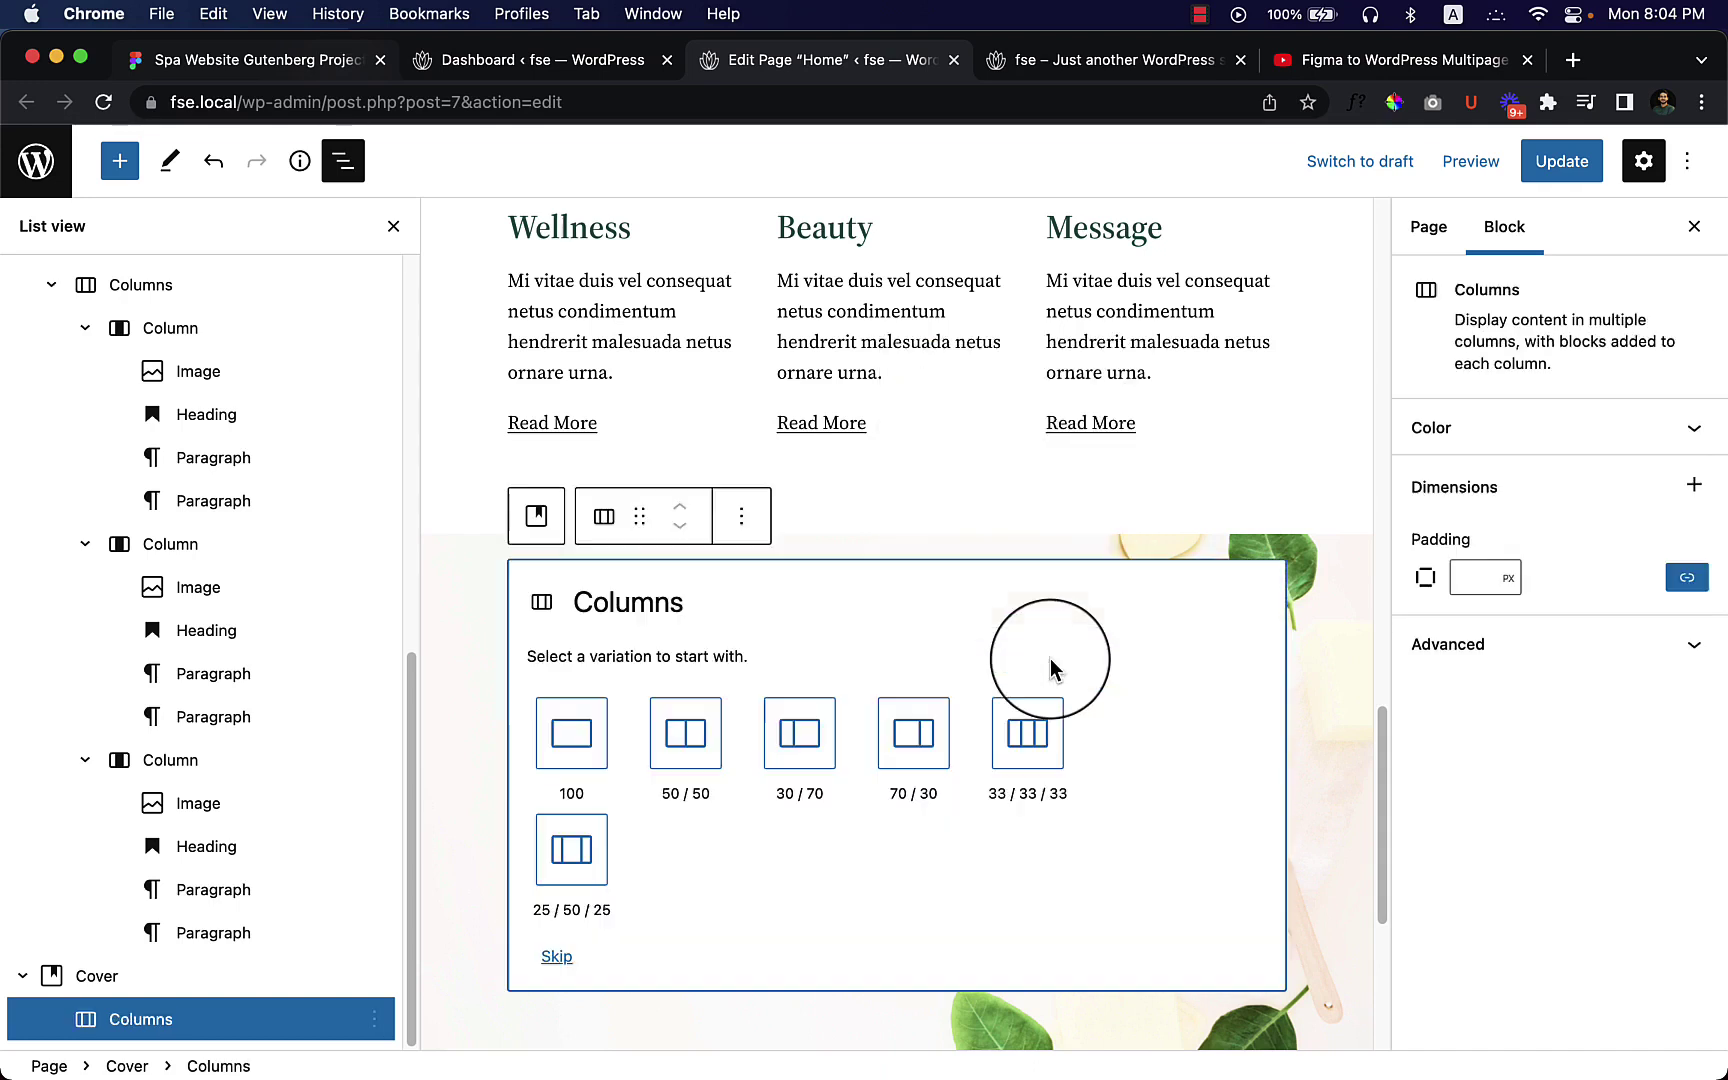
{"action": "left_click", "coordinate": [1020, 732]}
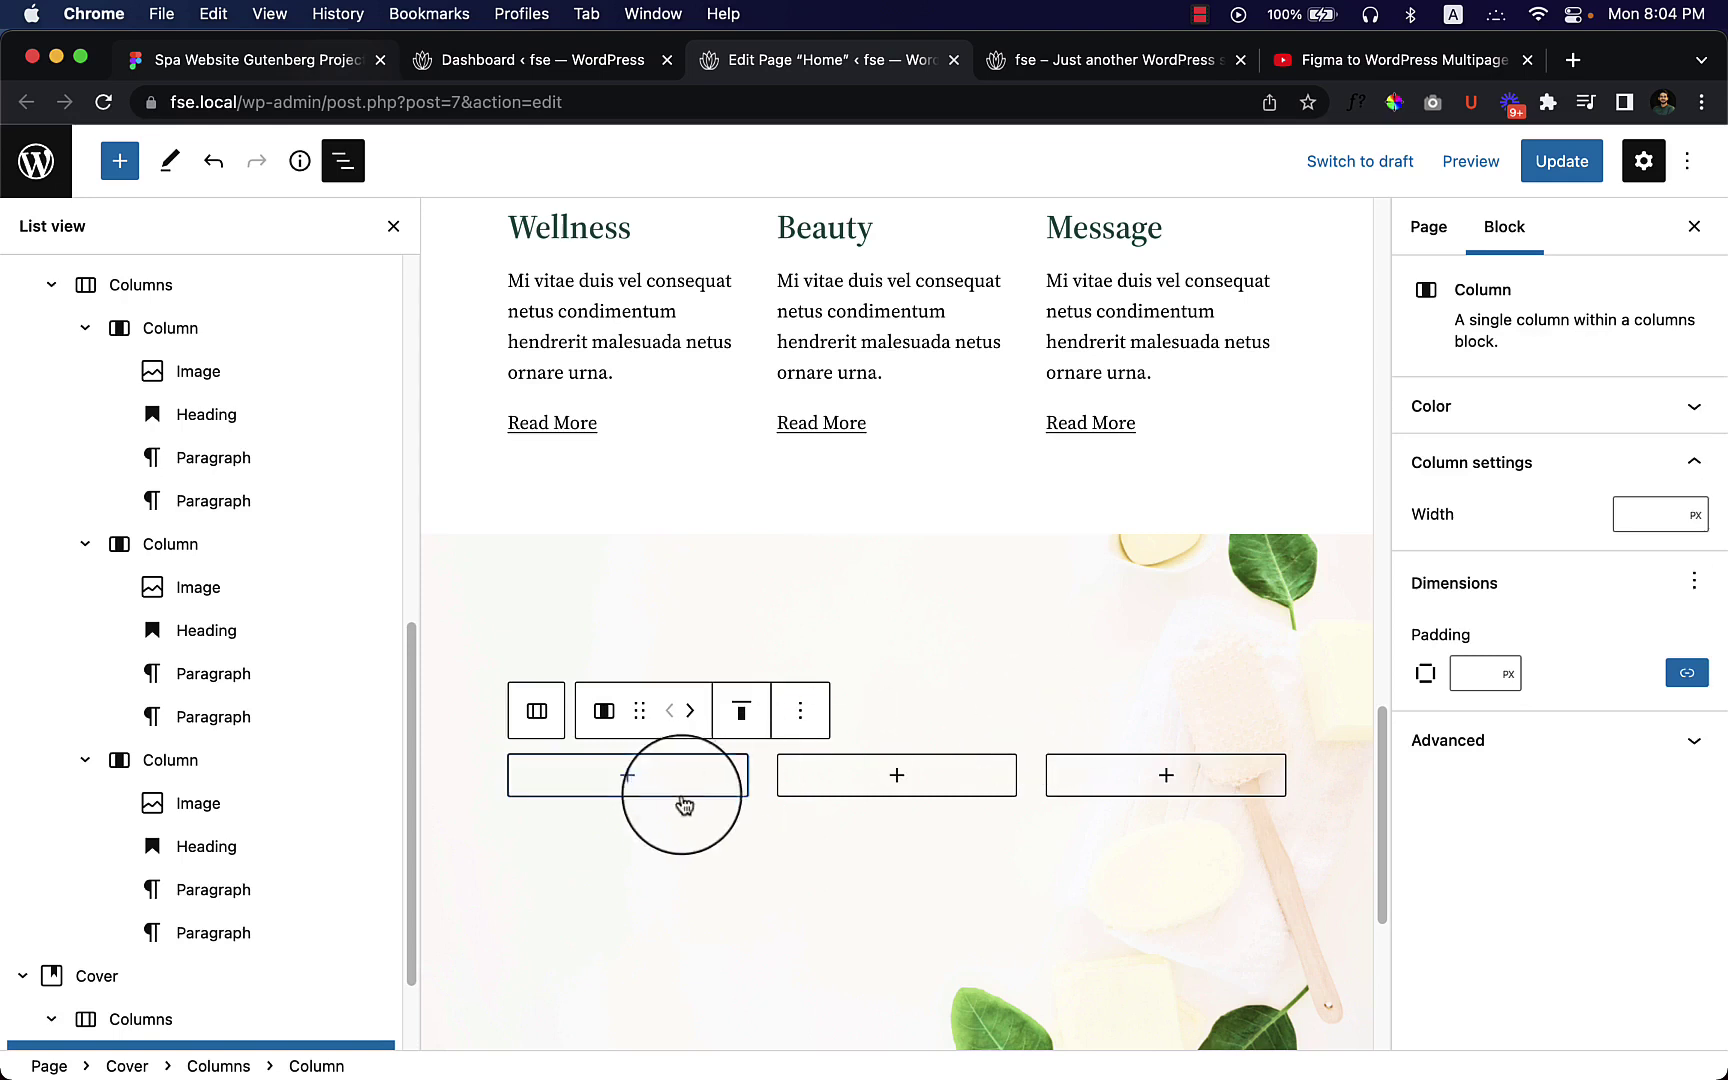
Step: Paste 'The Best Services That we Provide' from Figma into a paragraph in the first column
{"action": "left_click", "coordinate": [350, 63]}
{"action": "double_click", "coordinate": [478, 450]}
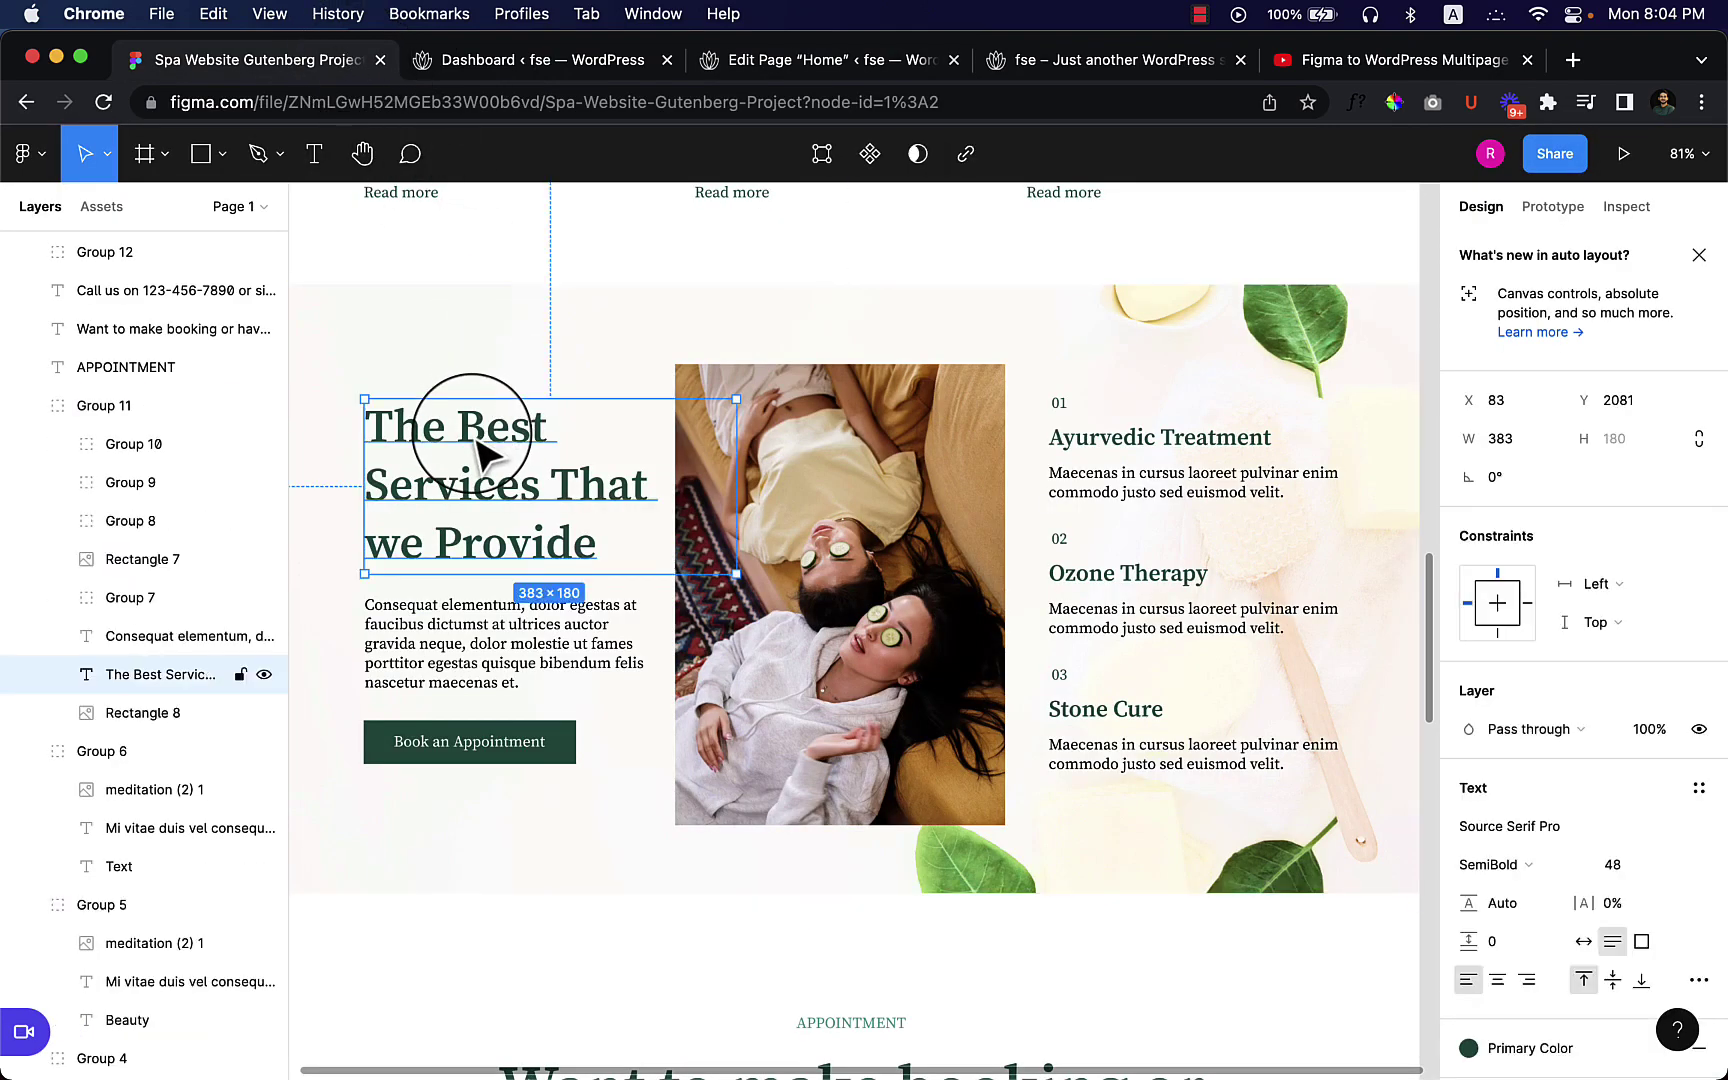
{"action": "double_click", "coordinate": [472, 435]}
{"action": "key", "text": "super+c"}
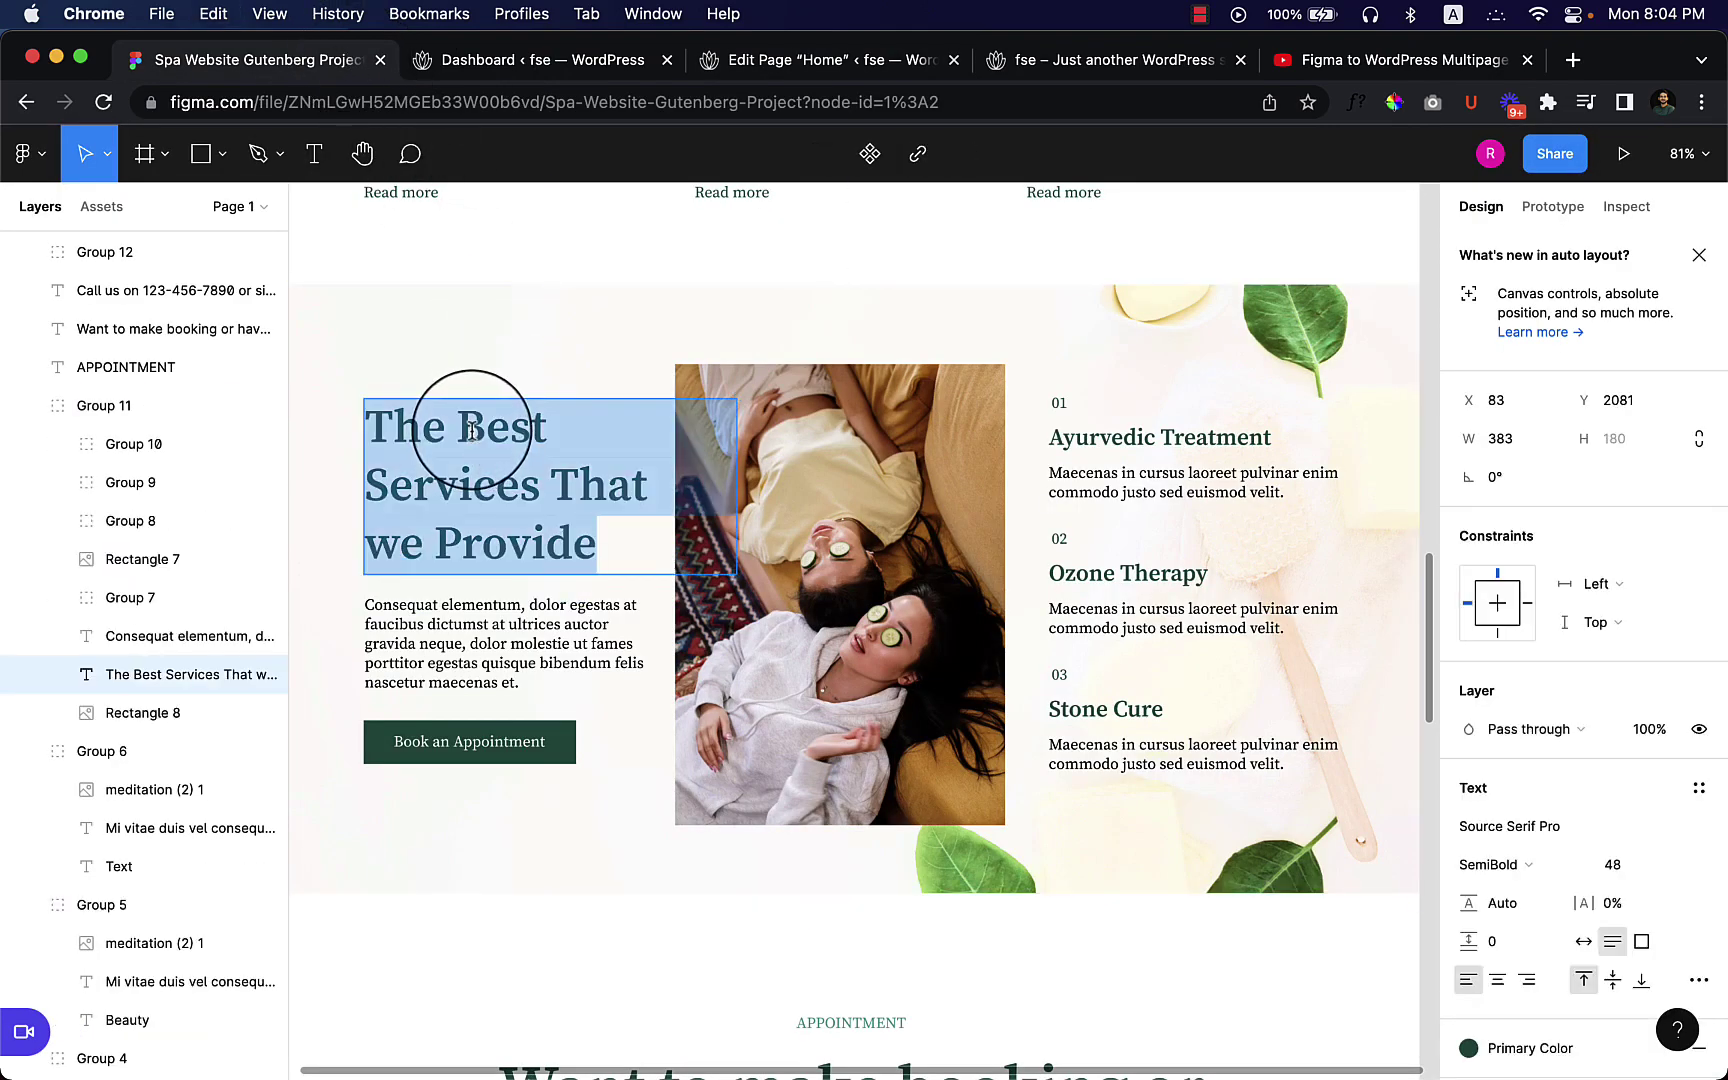
{"action": "left_click", "coordinate": [820, 60]}
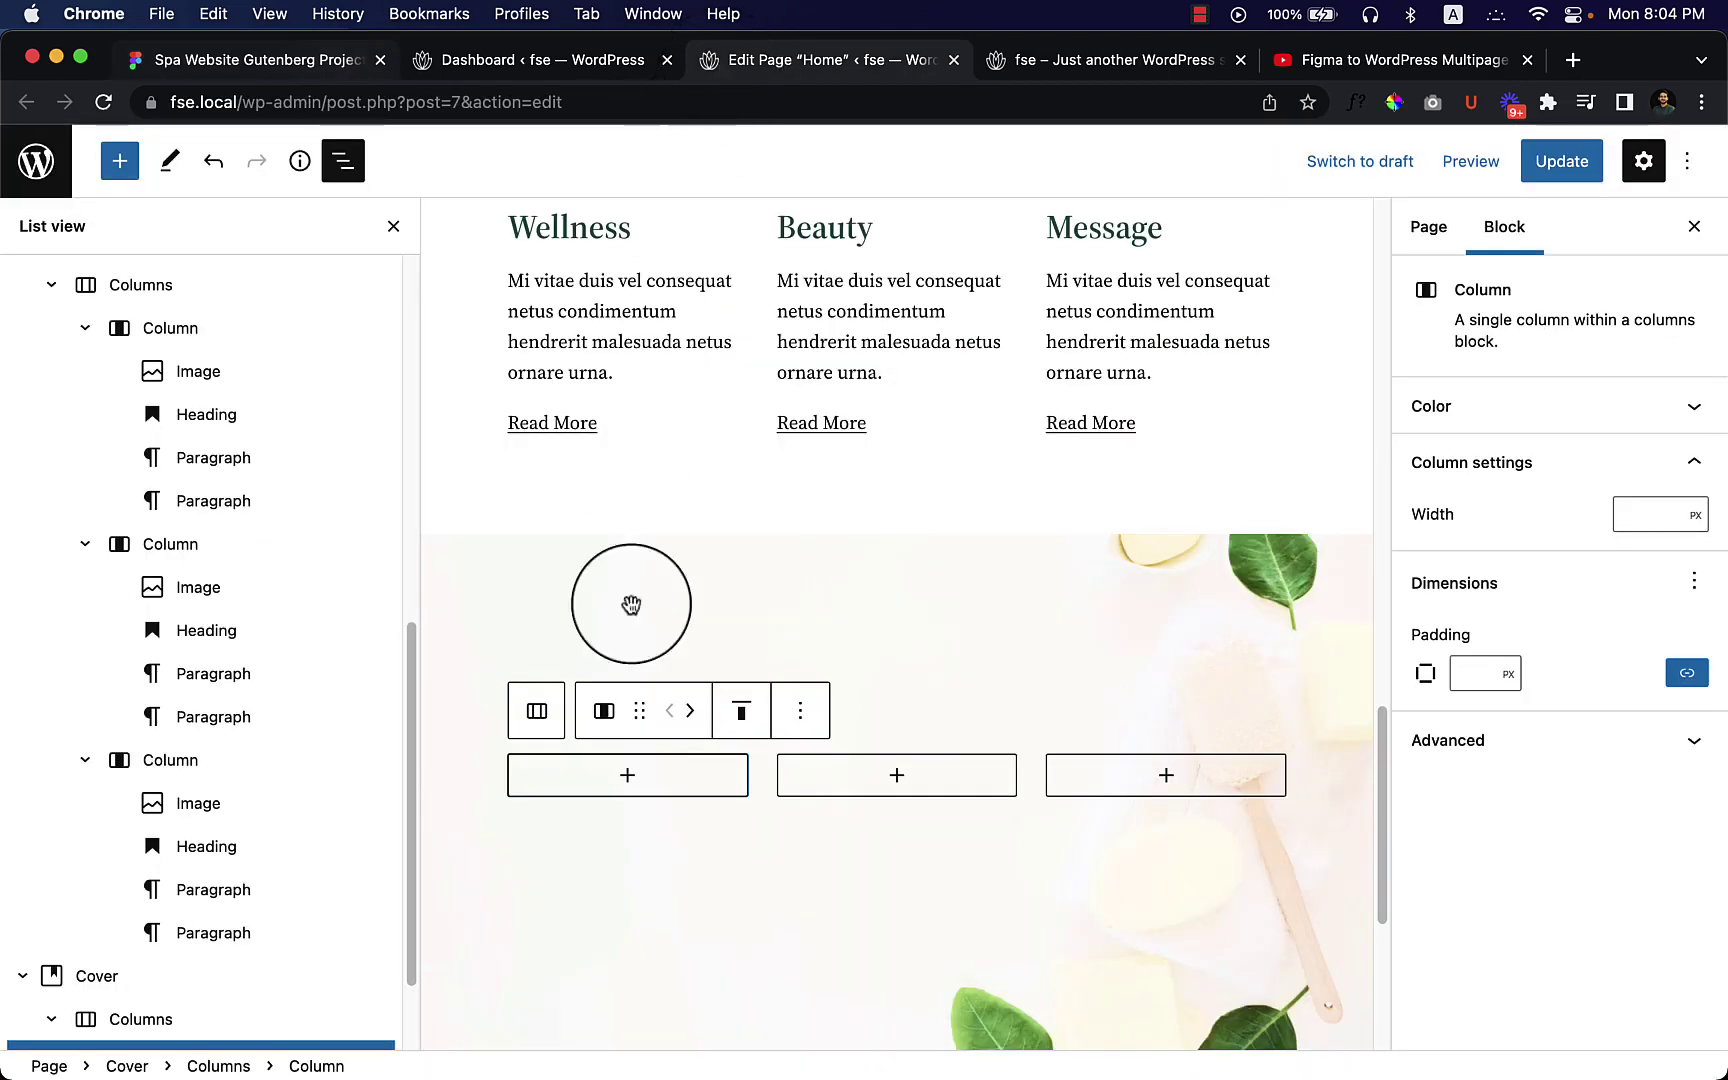
{"action": "left_click", "coordinate": [628, 777]}
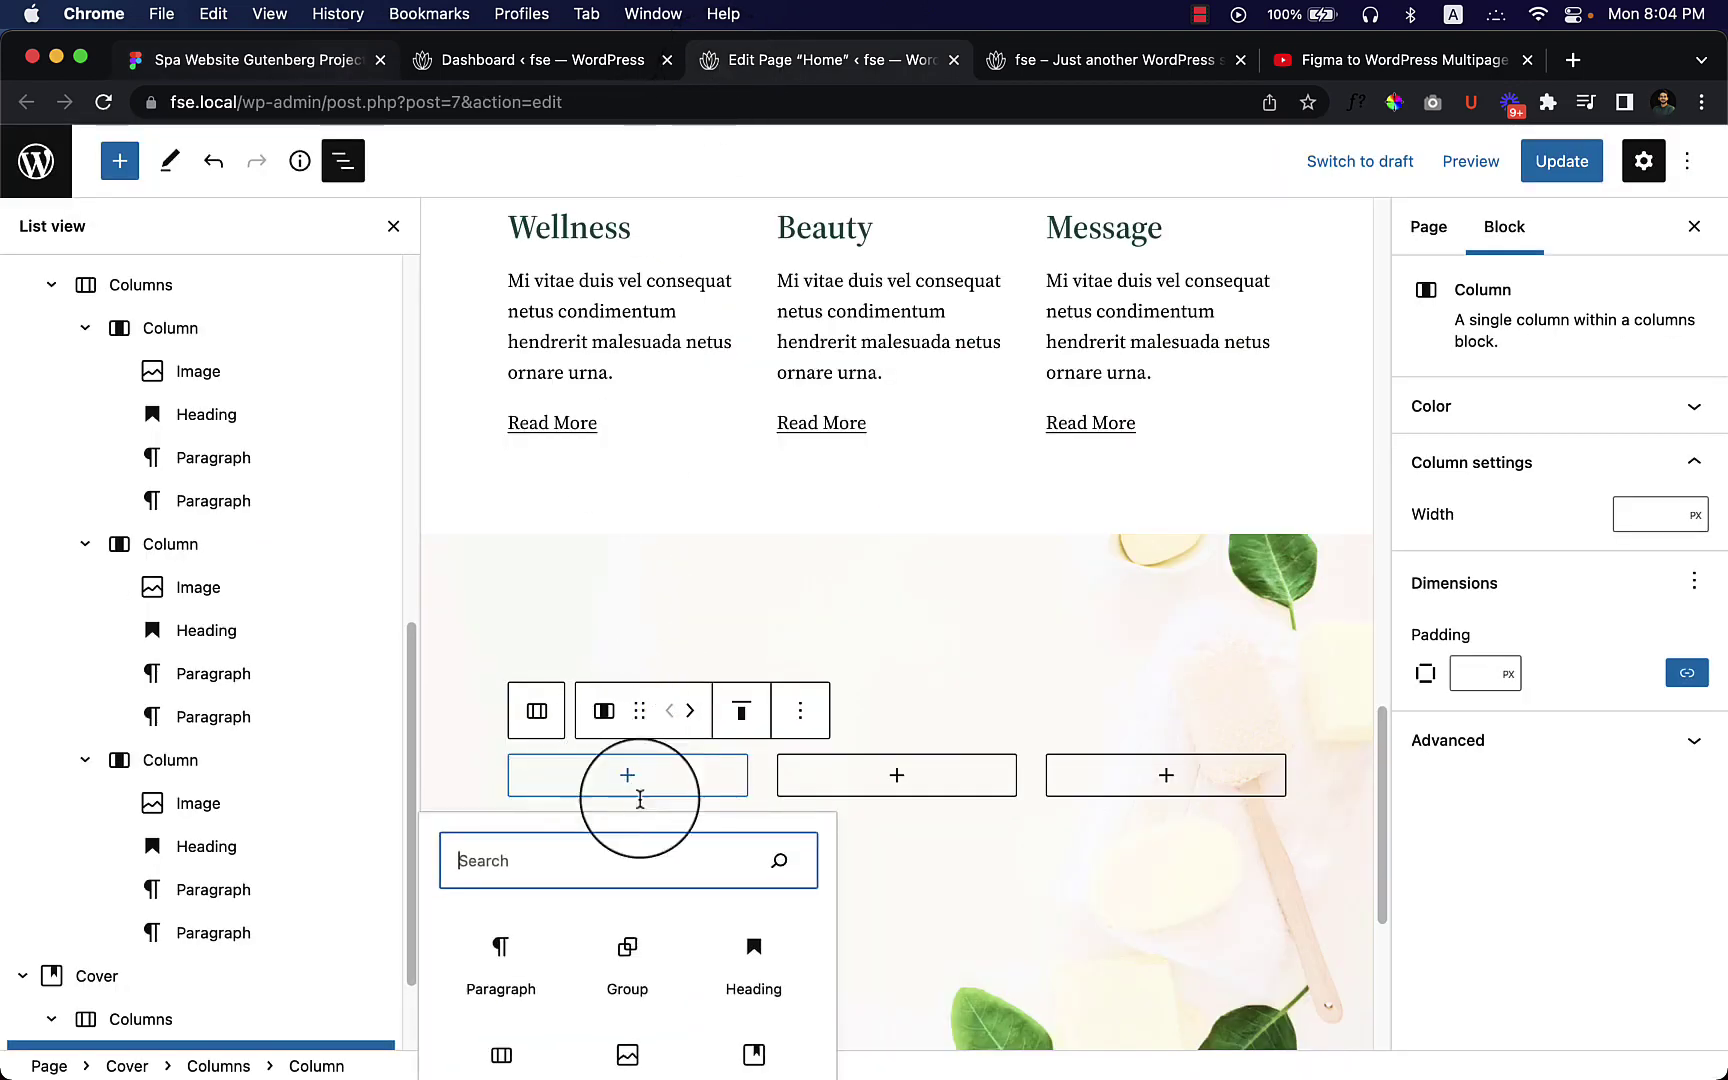
{"action": "left_click", "coordinate": [530, 963]}
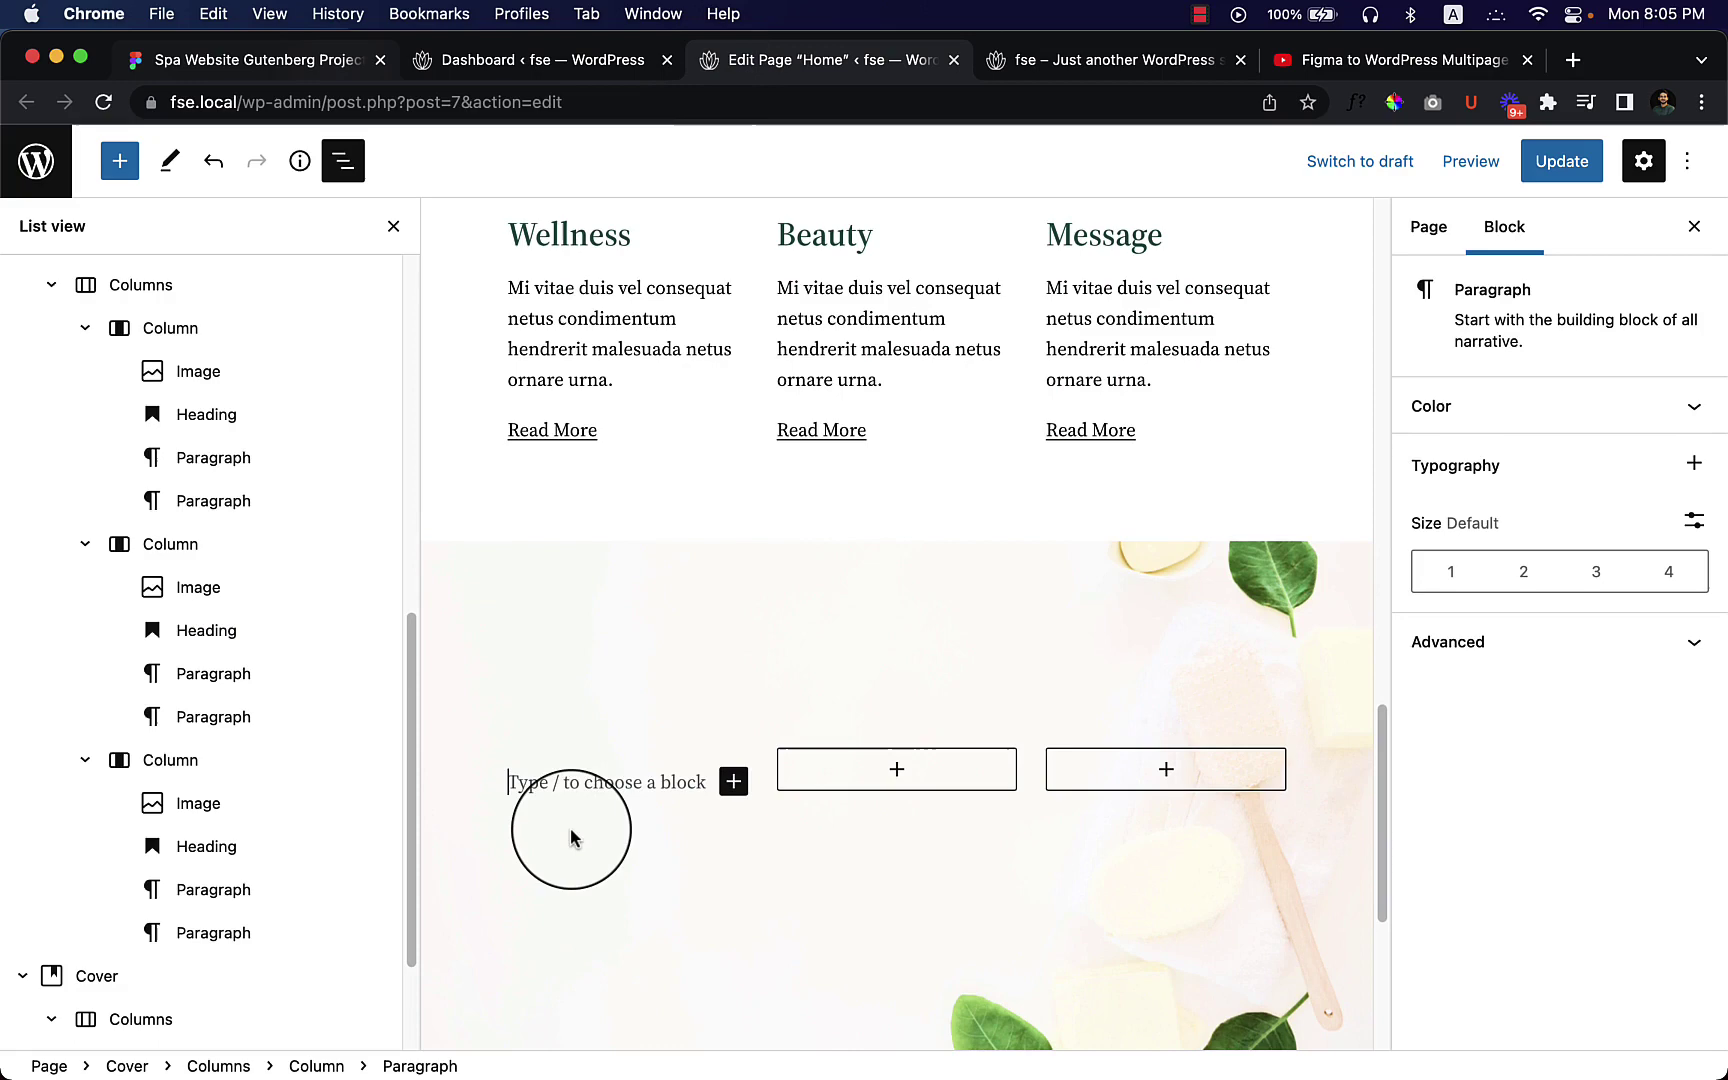
{"action": "key", "text": "super+v"}
Step: Convert the paragraph into a heading with a custom 48 px font size
{"action": "left_click", "coordinate": [600, 667]}
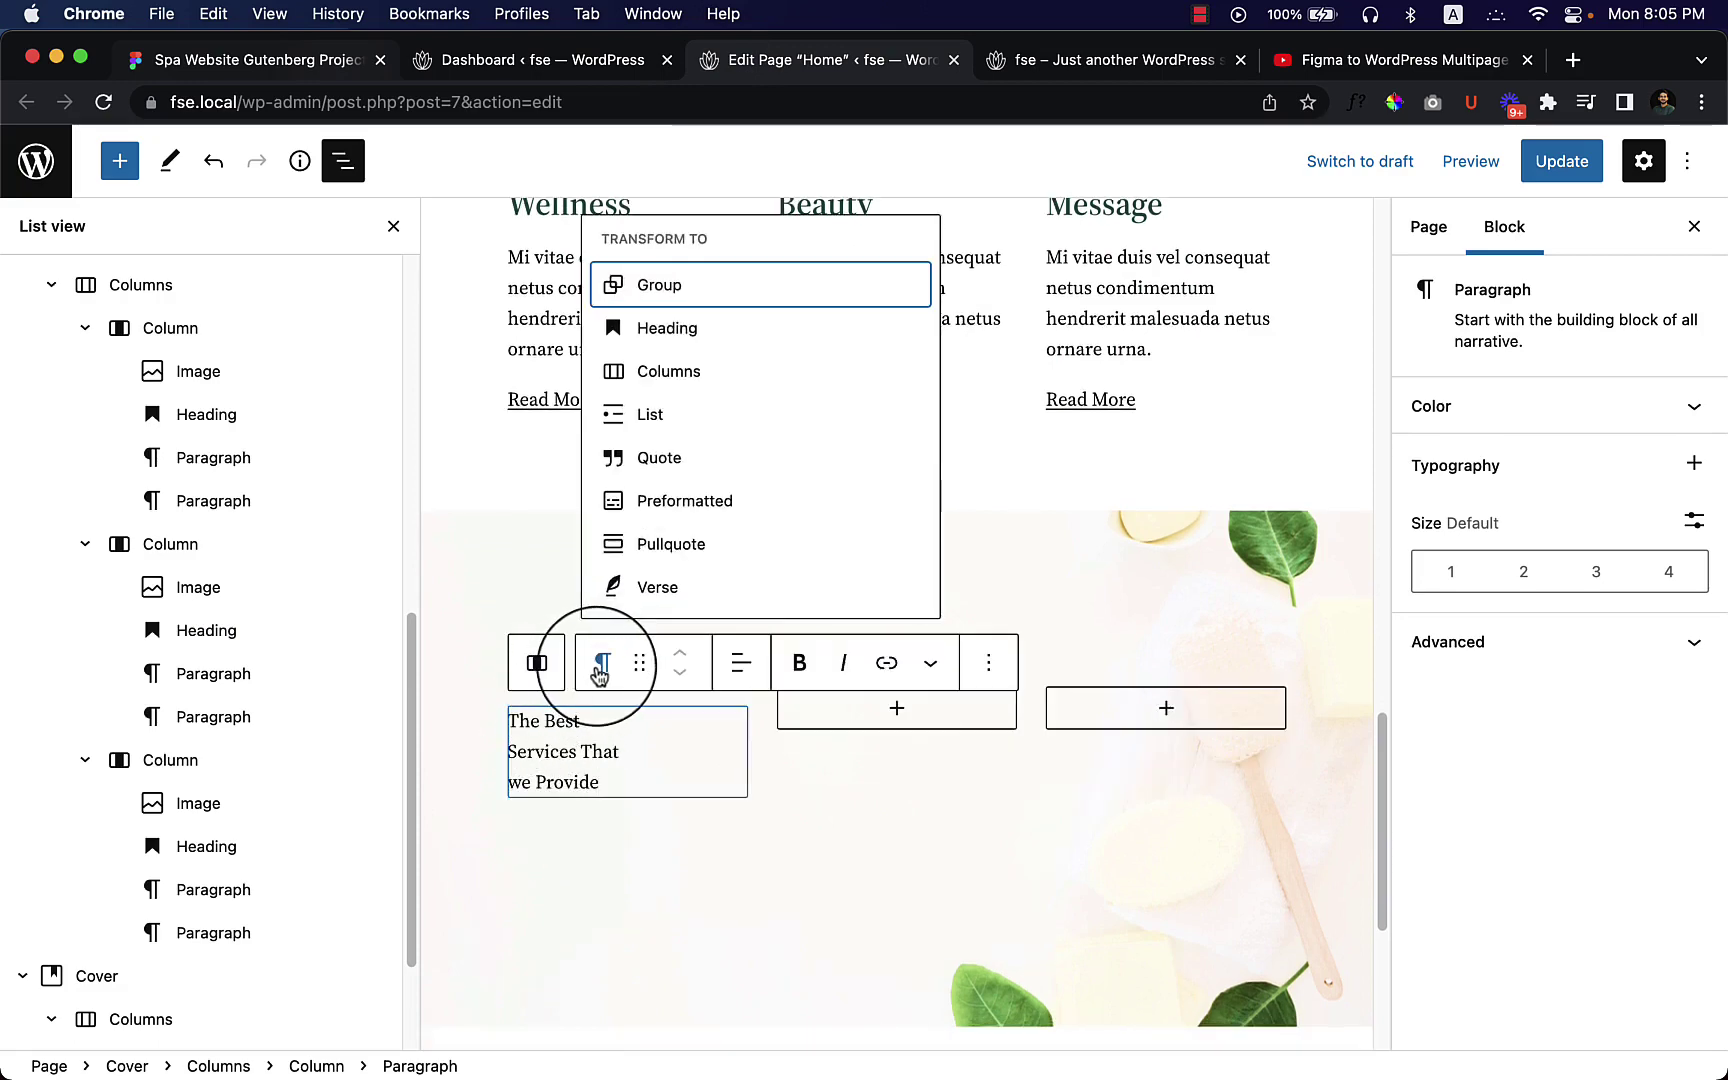
{"action": "left_click", "coordinate": [678, 330]}
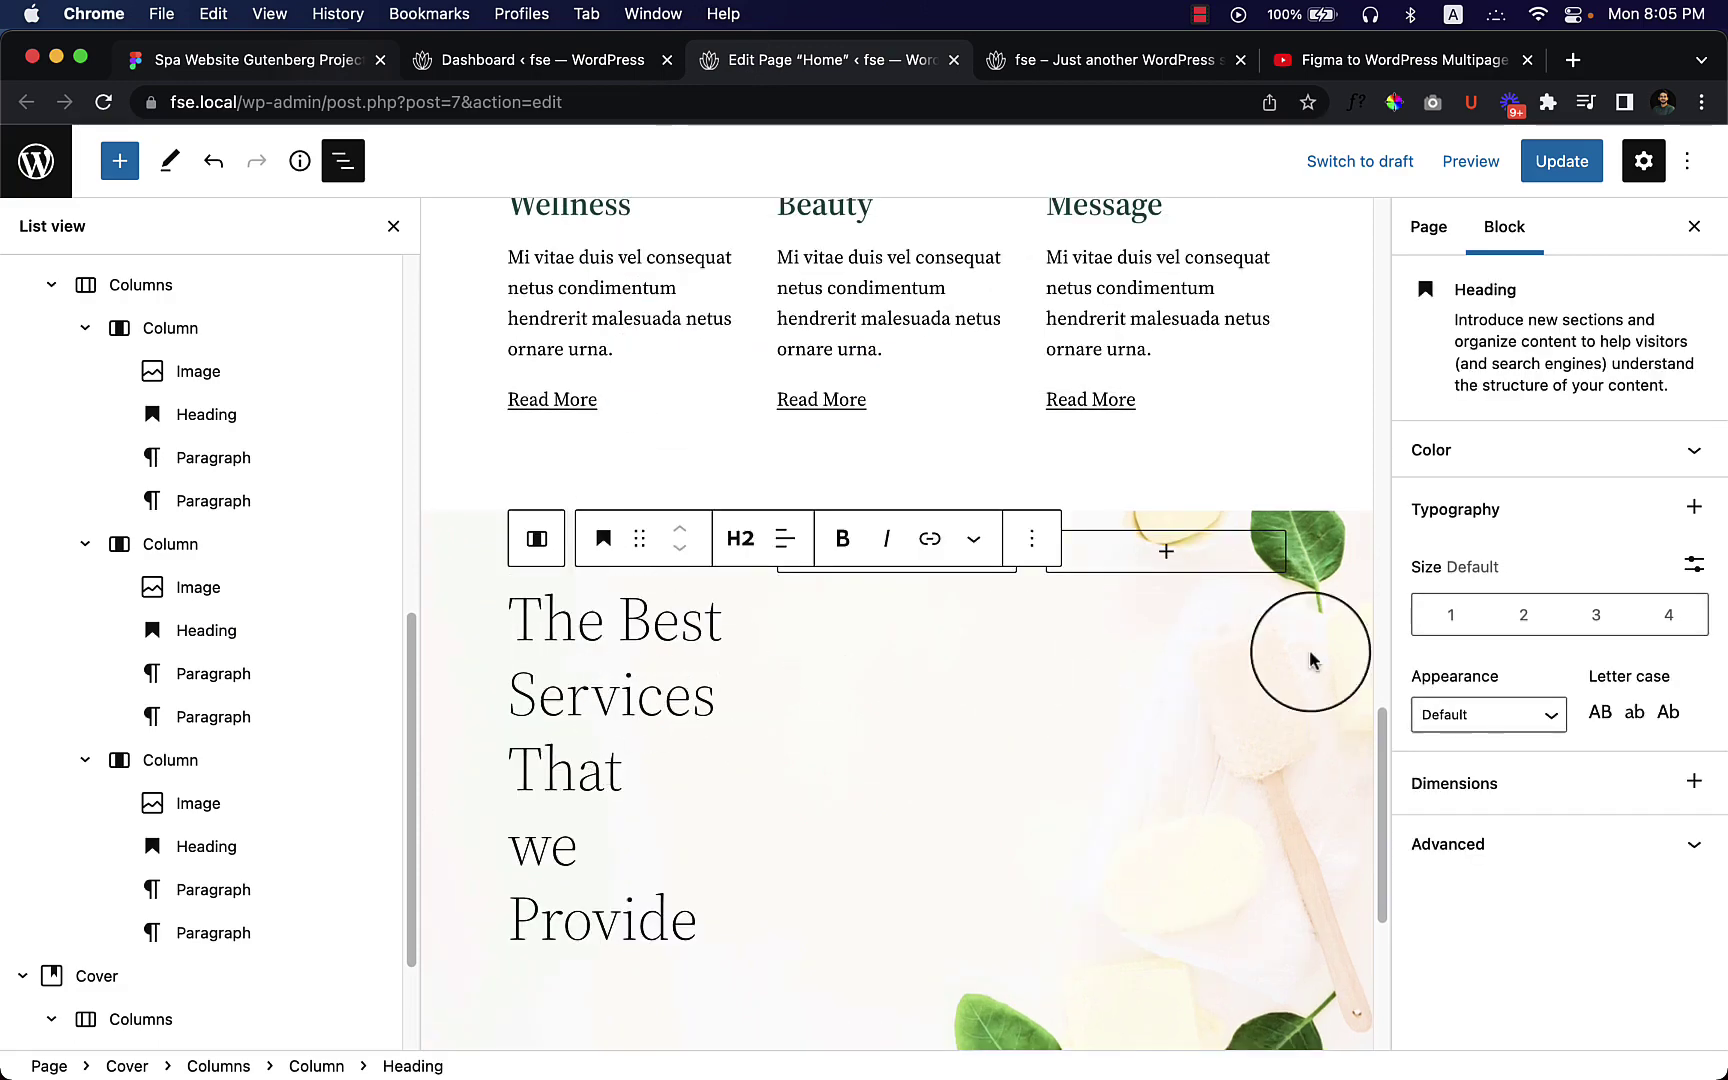
{"action": "left_click", "coordinate": [1694, 565]}
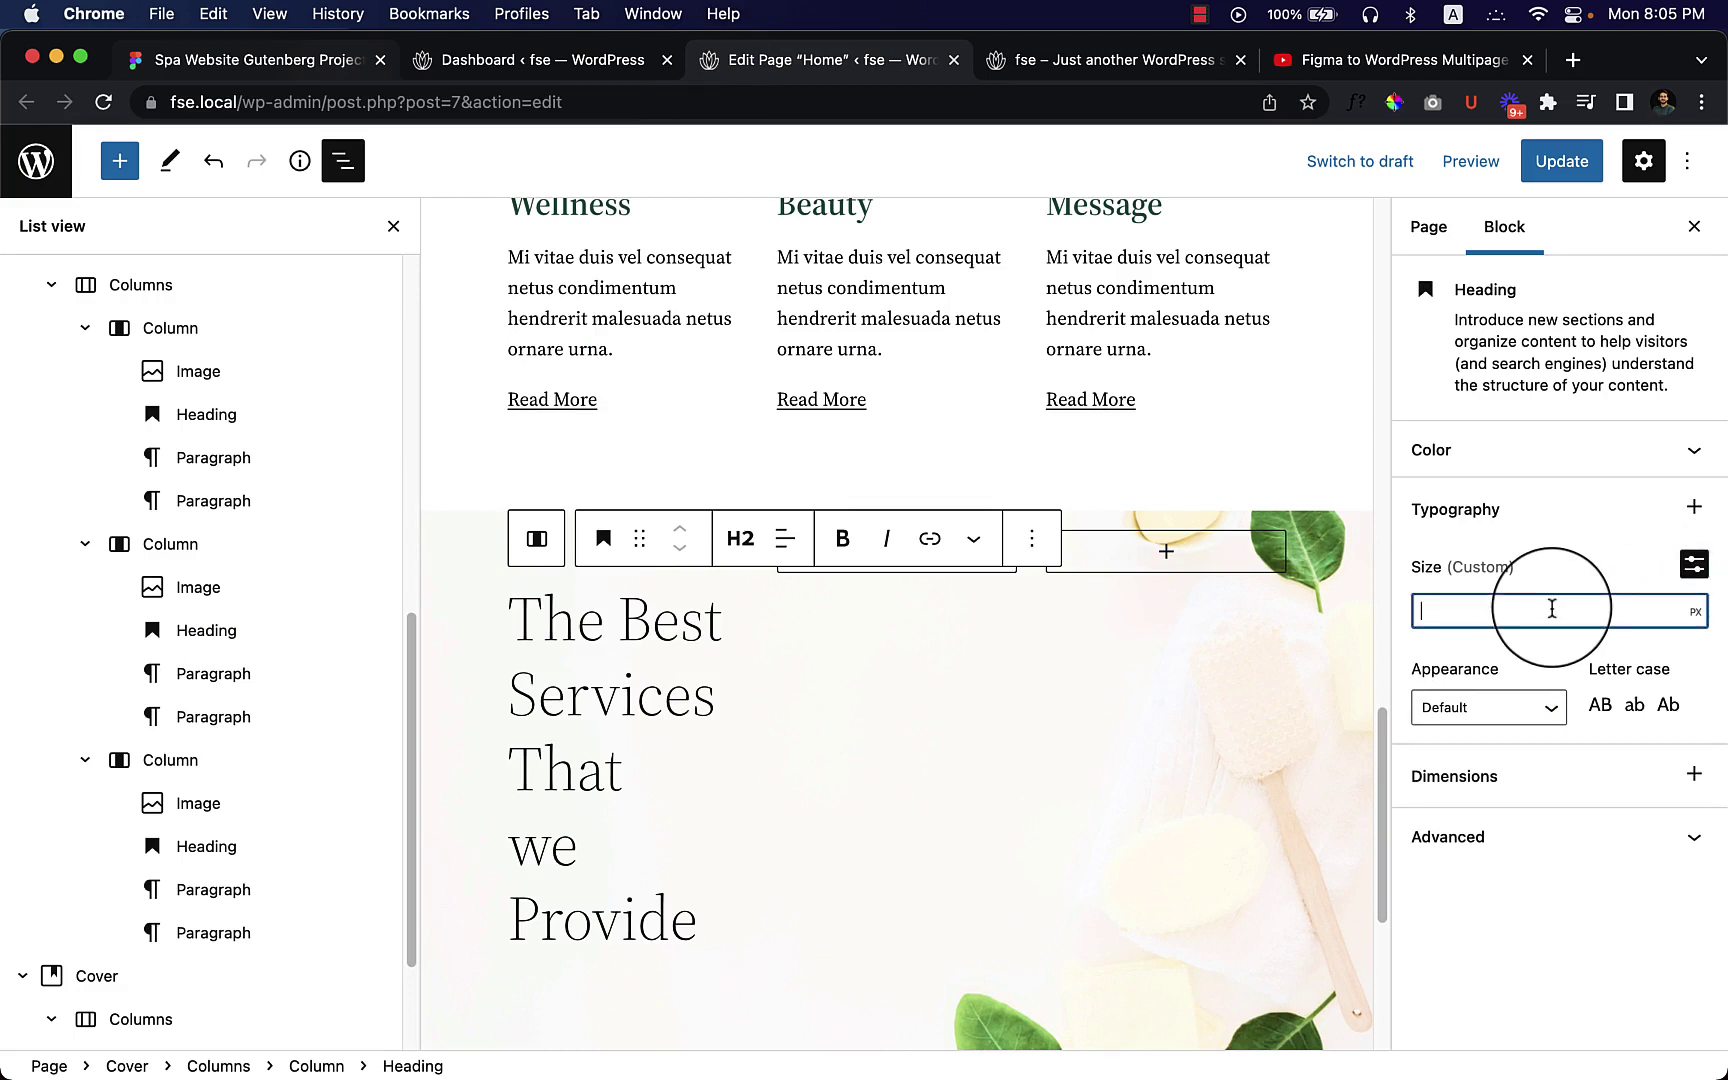
{"action": "type", "text": "48"}
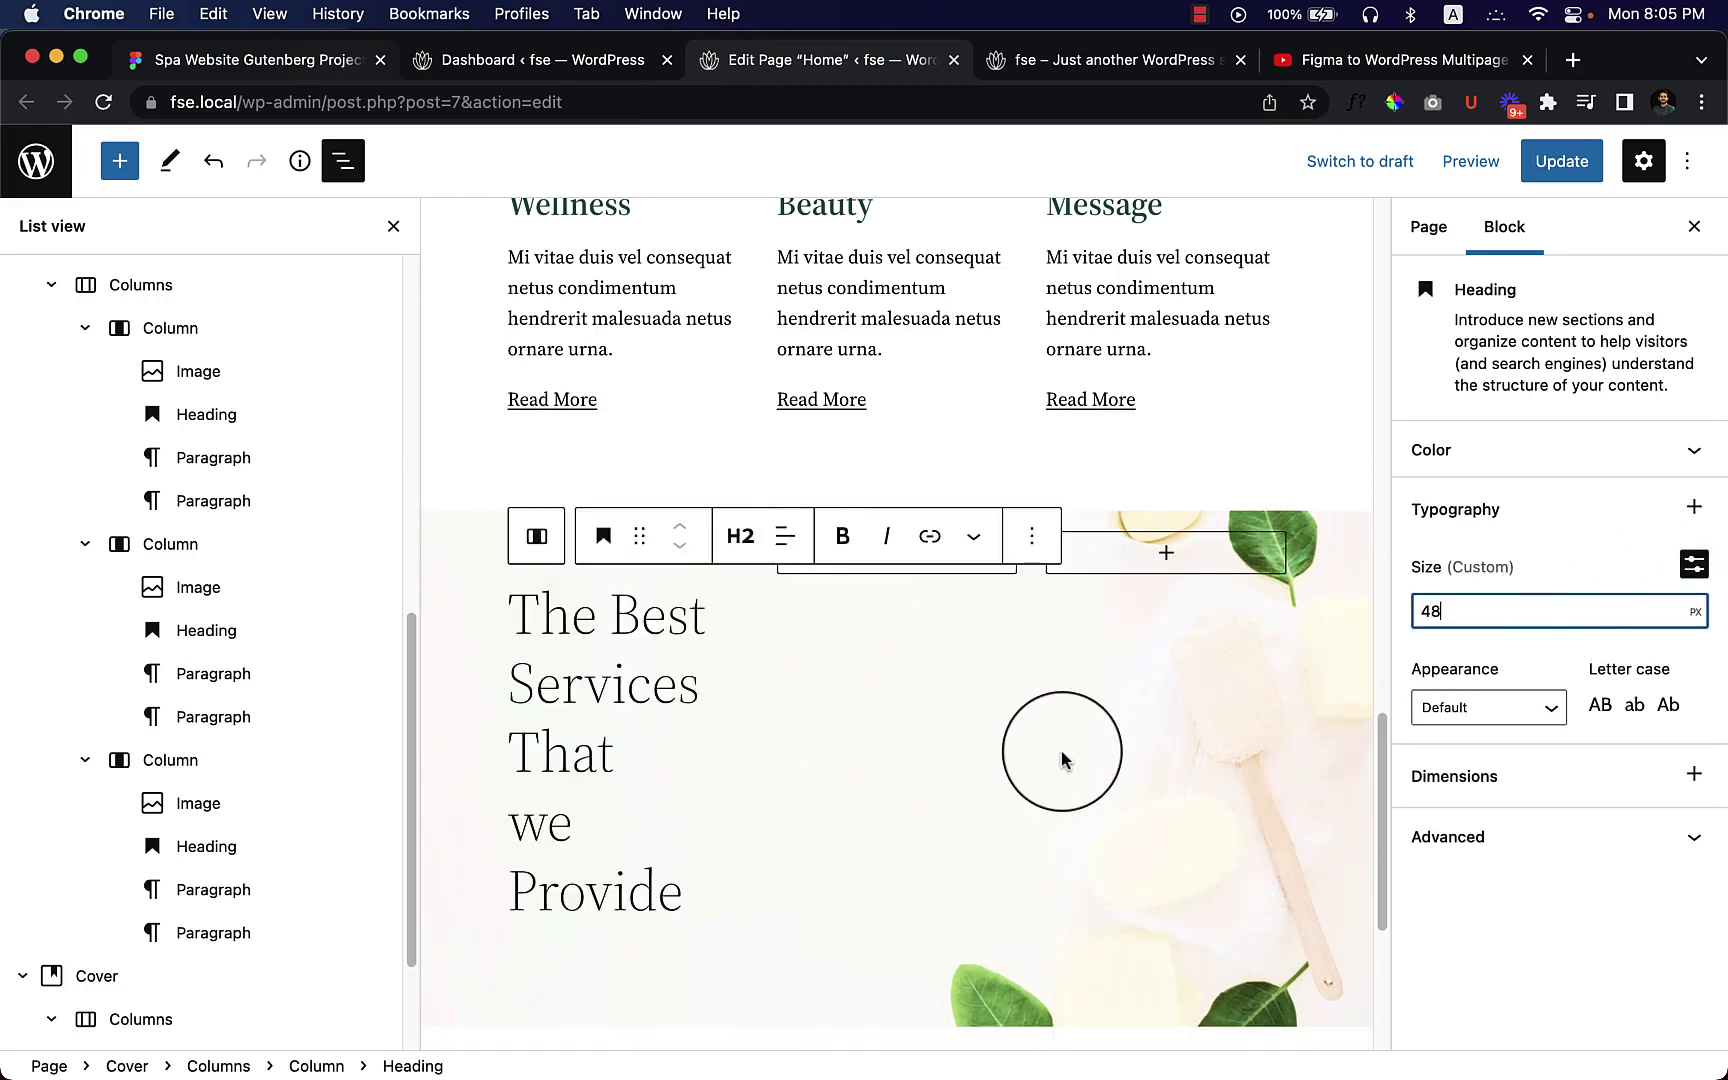
{"action": "left_click", "coordinate": [1582, 577]}
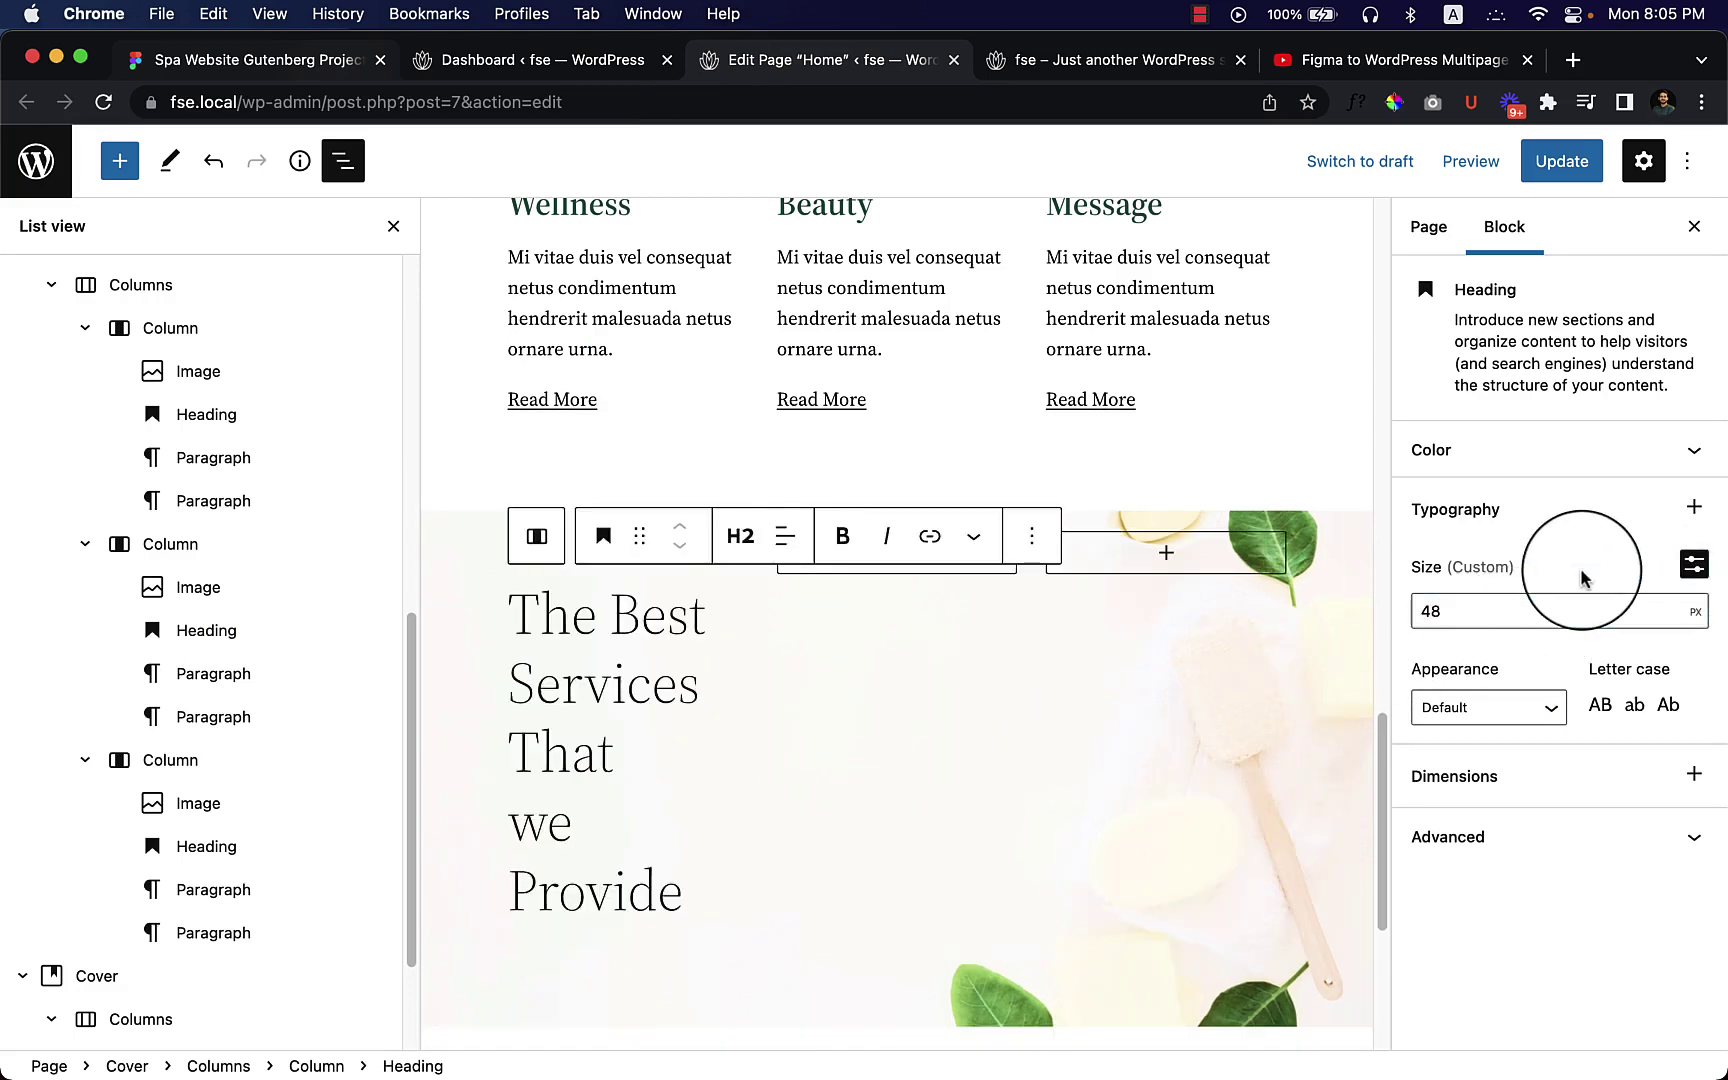
Step: Make the heading text dark green #205b4e and Semi Bold, and close List View
{"action": "left_click", "coordinate": [1506, 458]}
{"action": "left_click", "coordinate": [1490, 517]}
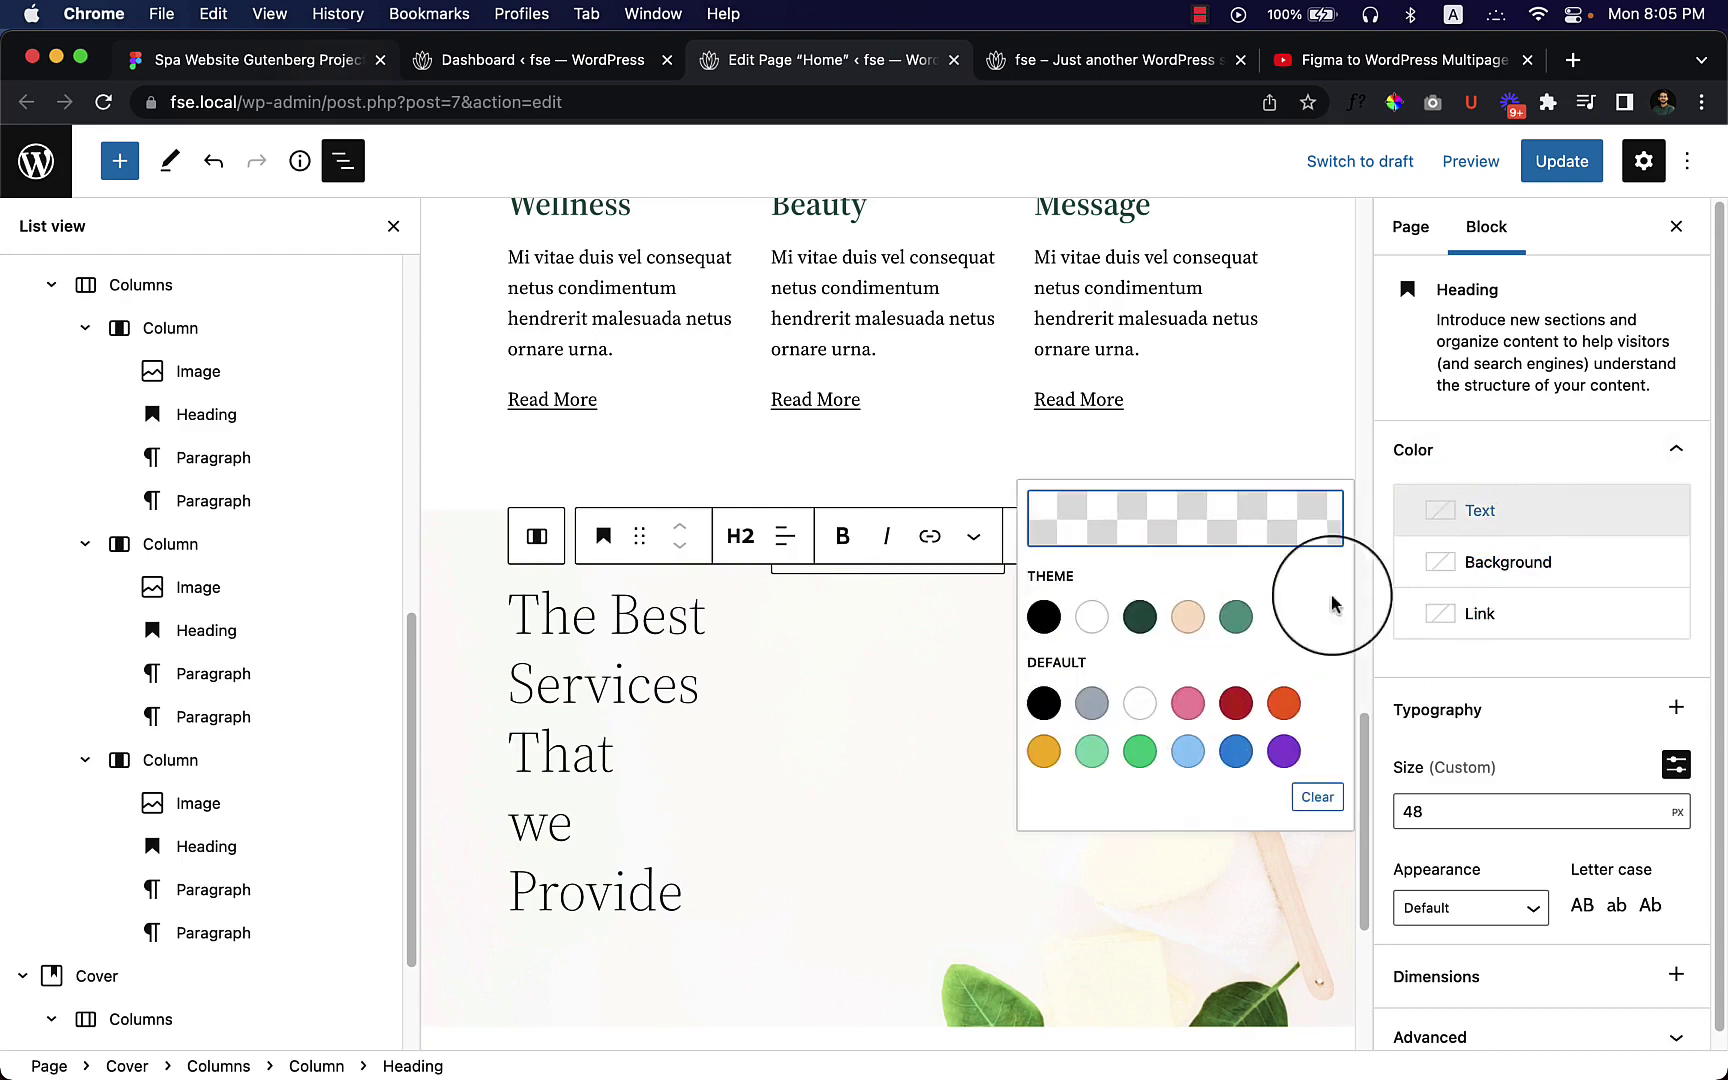
{"action": "left_click", "coordinate": [1140, 617]}
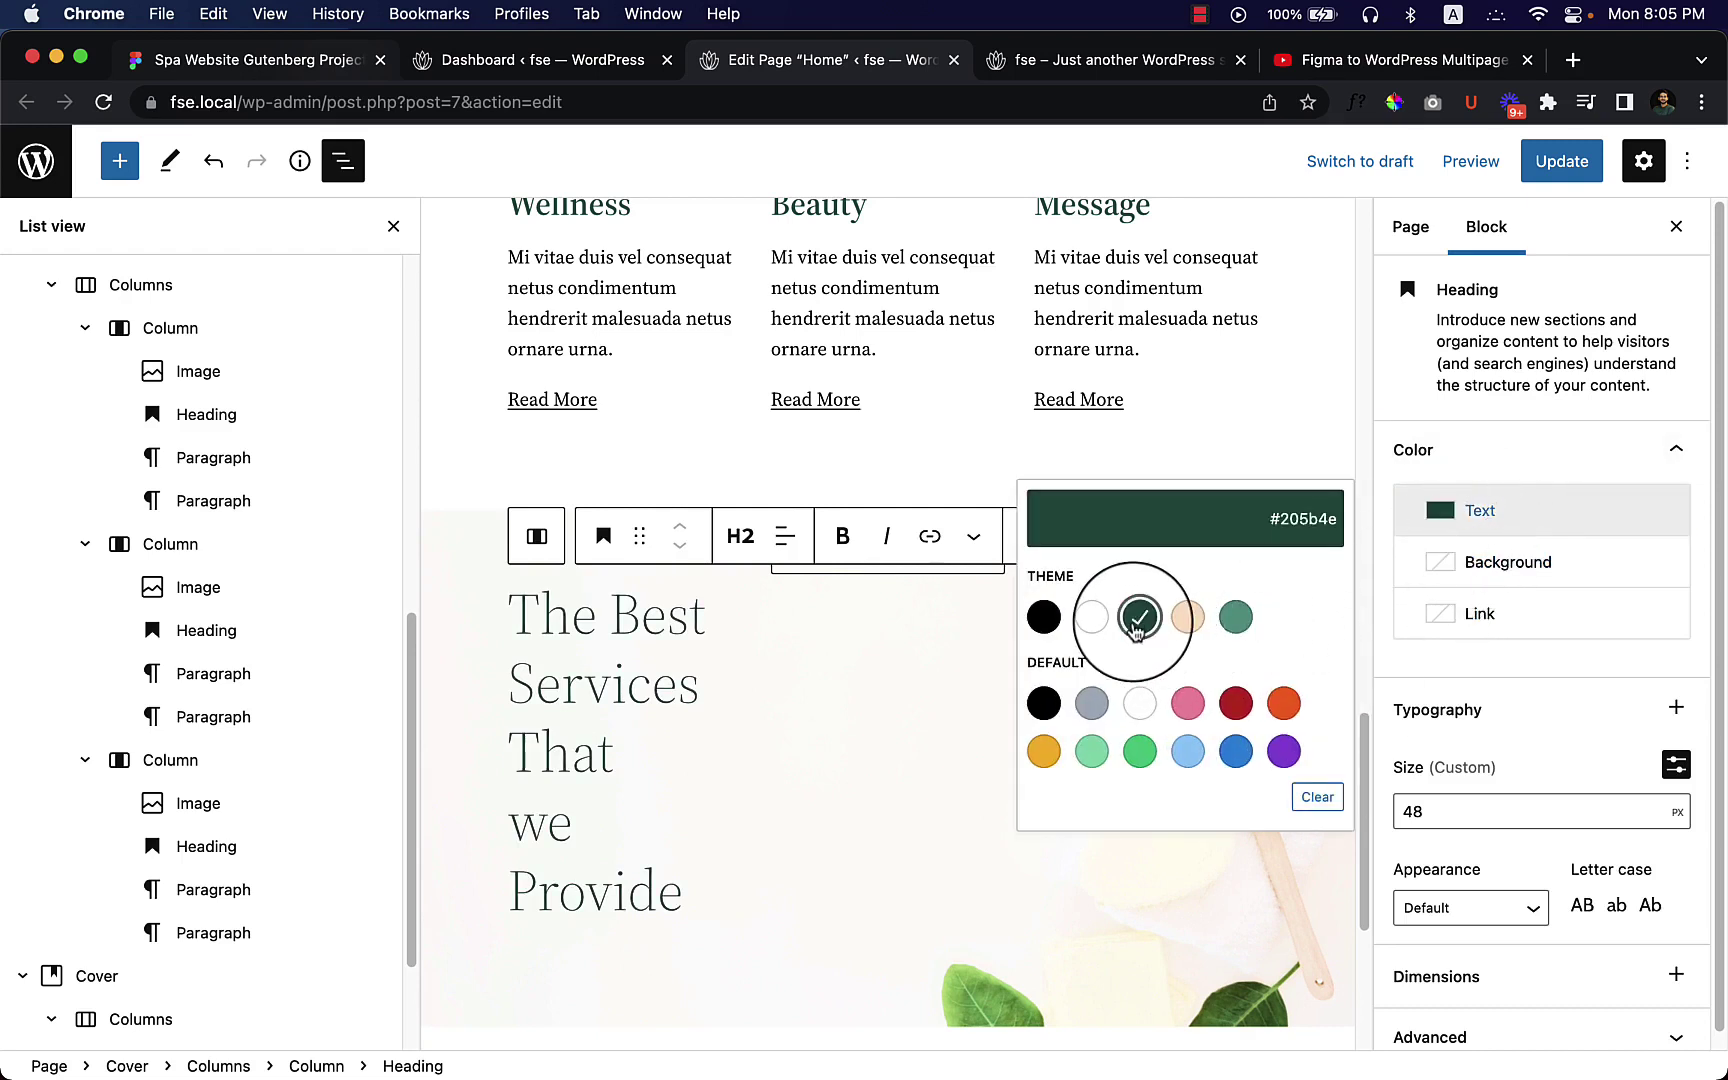
{"action": "left_click", "coordinate": [1445, 912]}
{"action": "left_click", "coordinate": [1467, 962]}
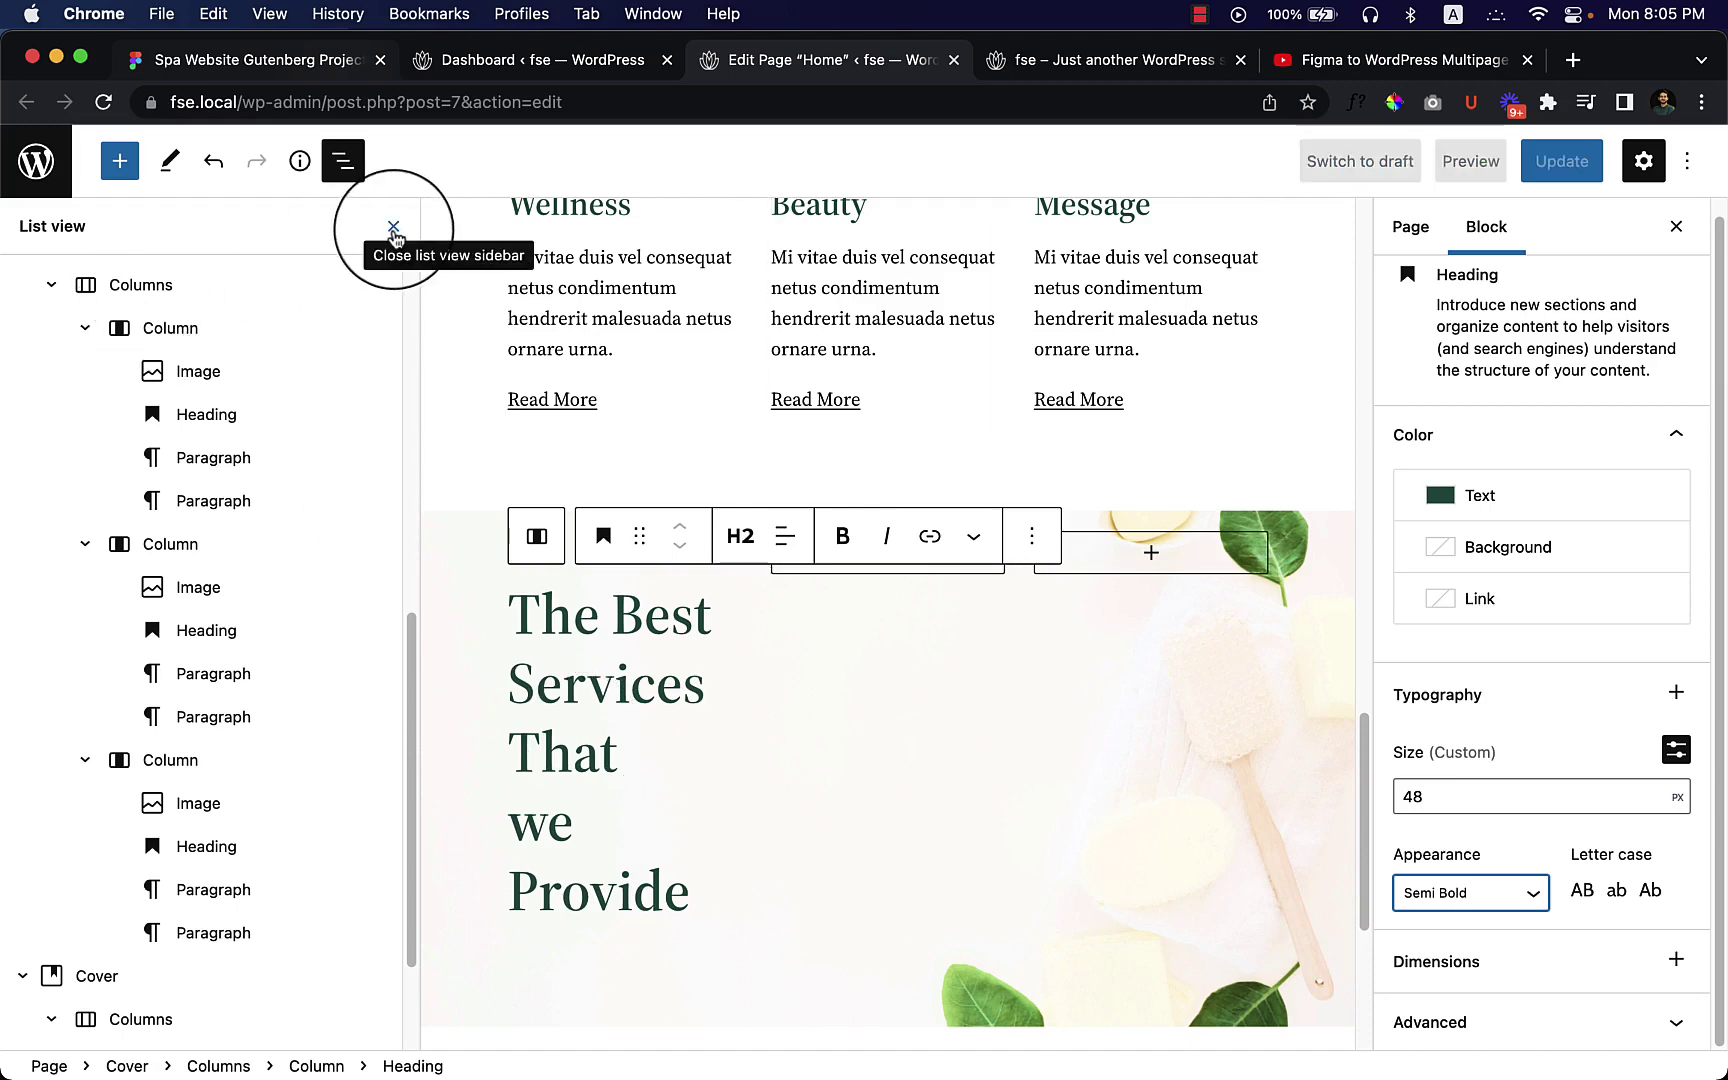
{"action": "left_click", "coordinate": [343, 161]}
Step: Add a paragraph under the heading with the 'Consequat elementum, dolor egestas…' text copied from Figma
{"action": "scroll", "coordinate": [301, 848], "scroll_direction": "down", "scroll_amount": 1}
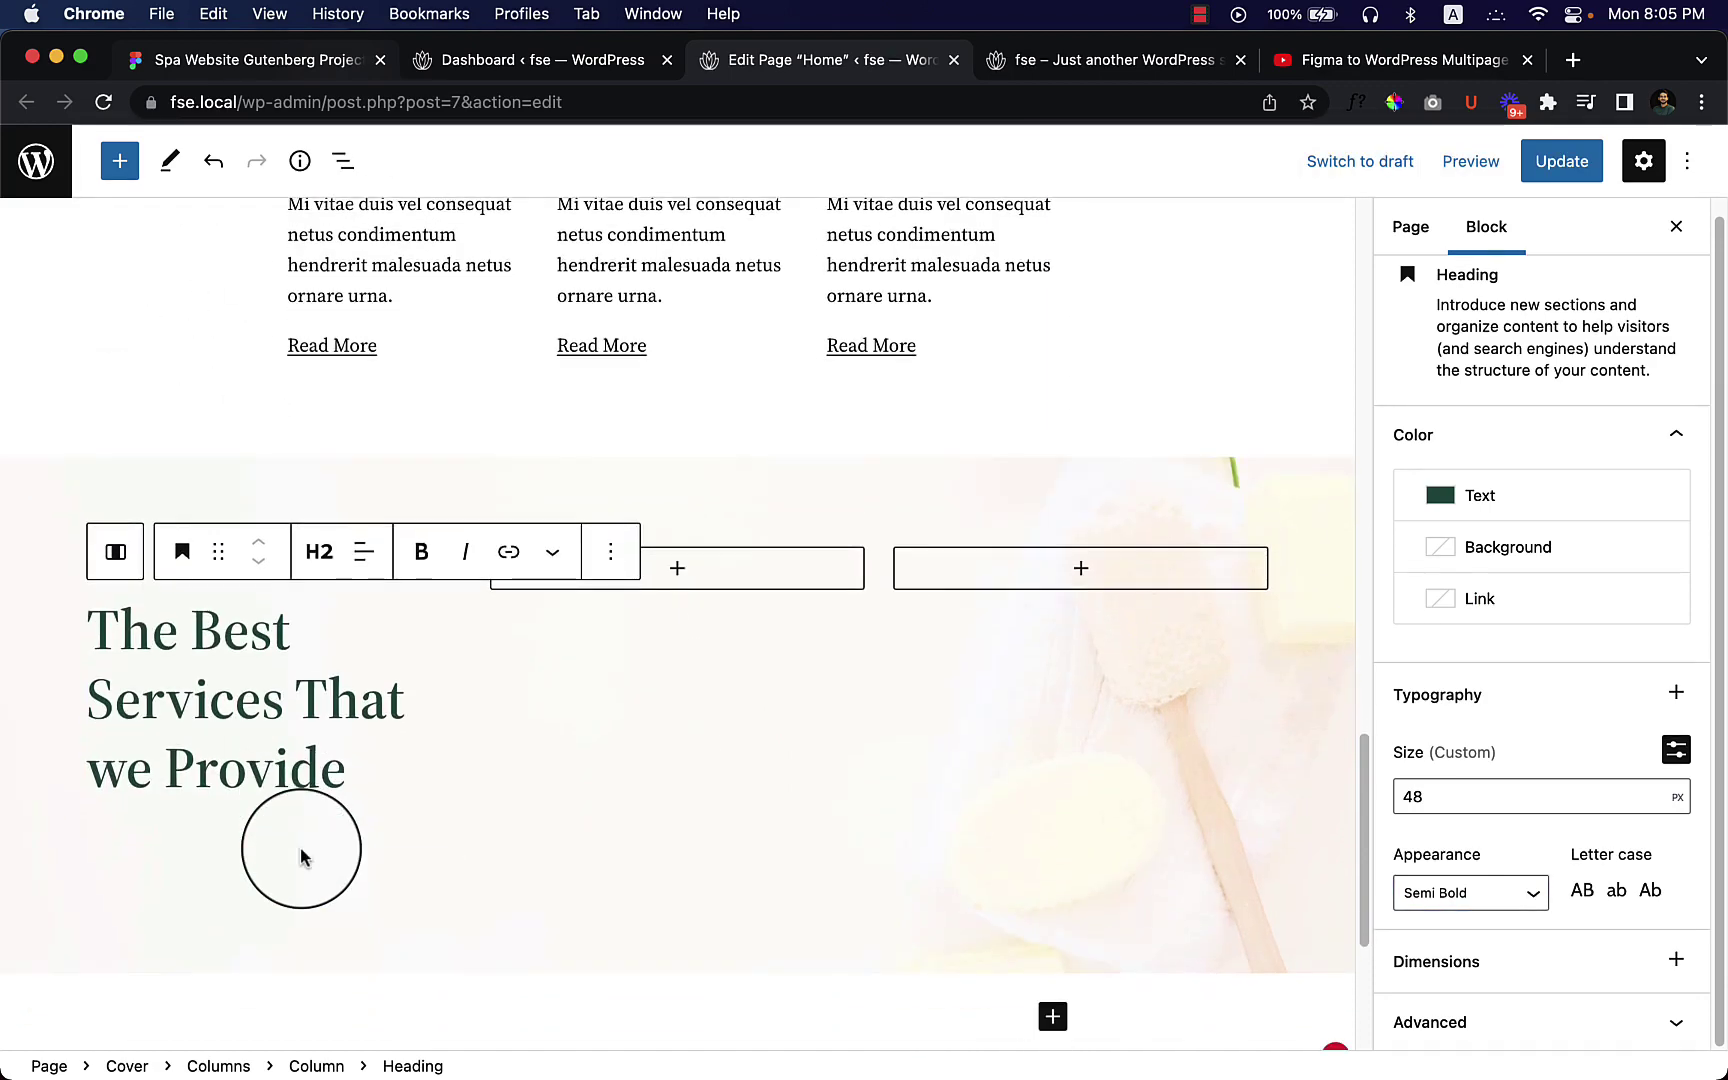
{"action": "left_click", "coordinate": [276, 862]}
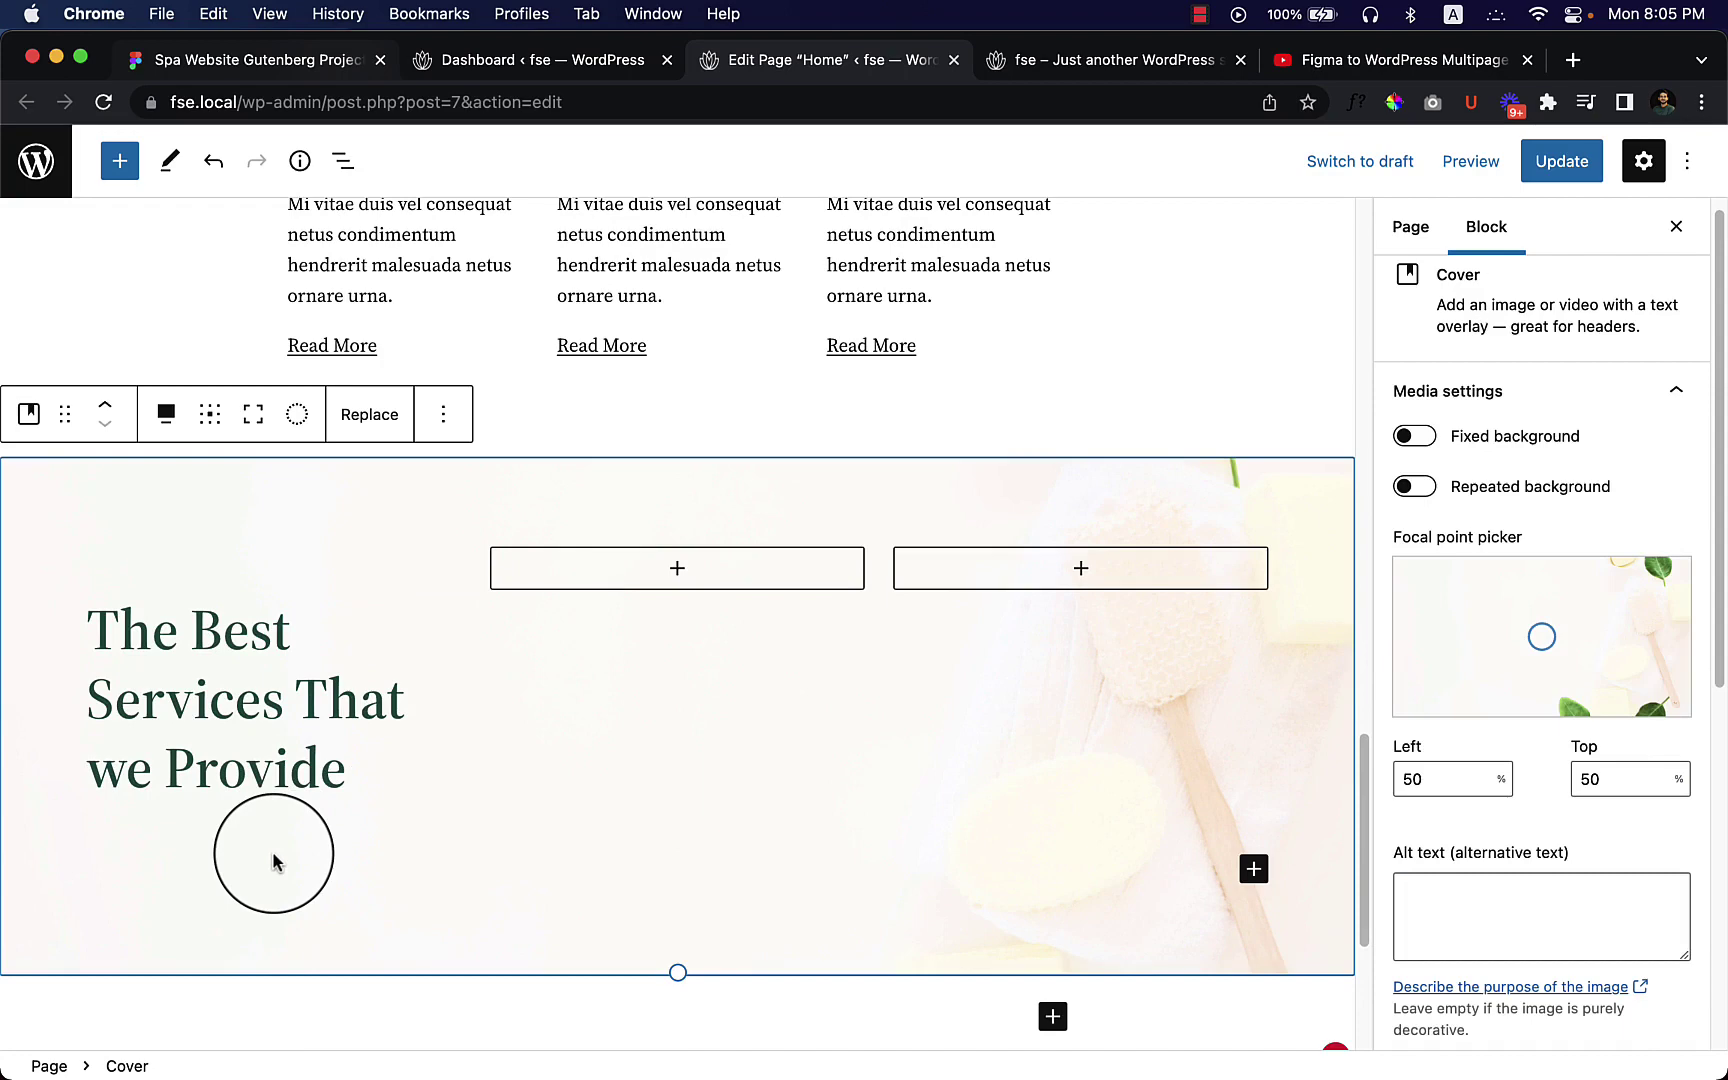
{"action": "left_click", "coordinate": [347, 770]}
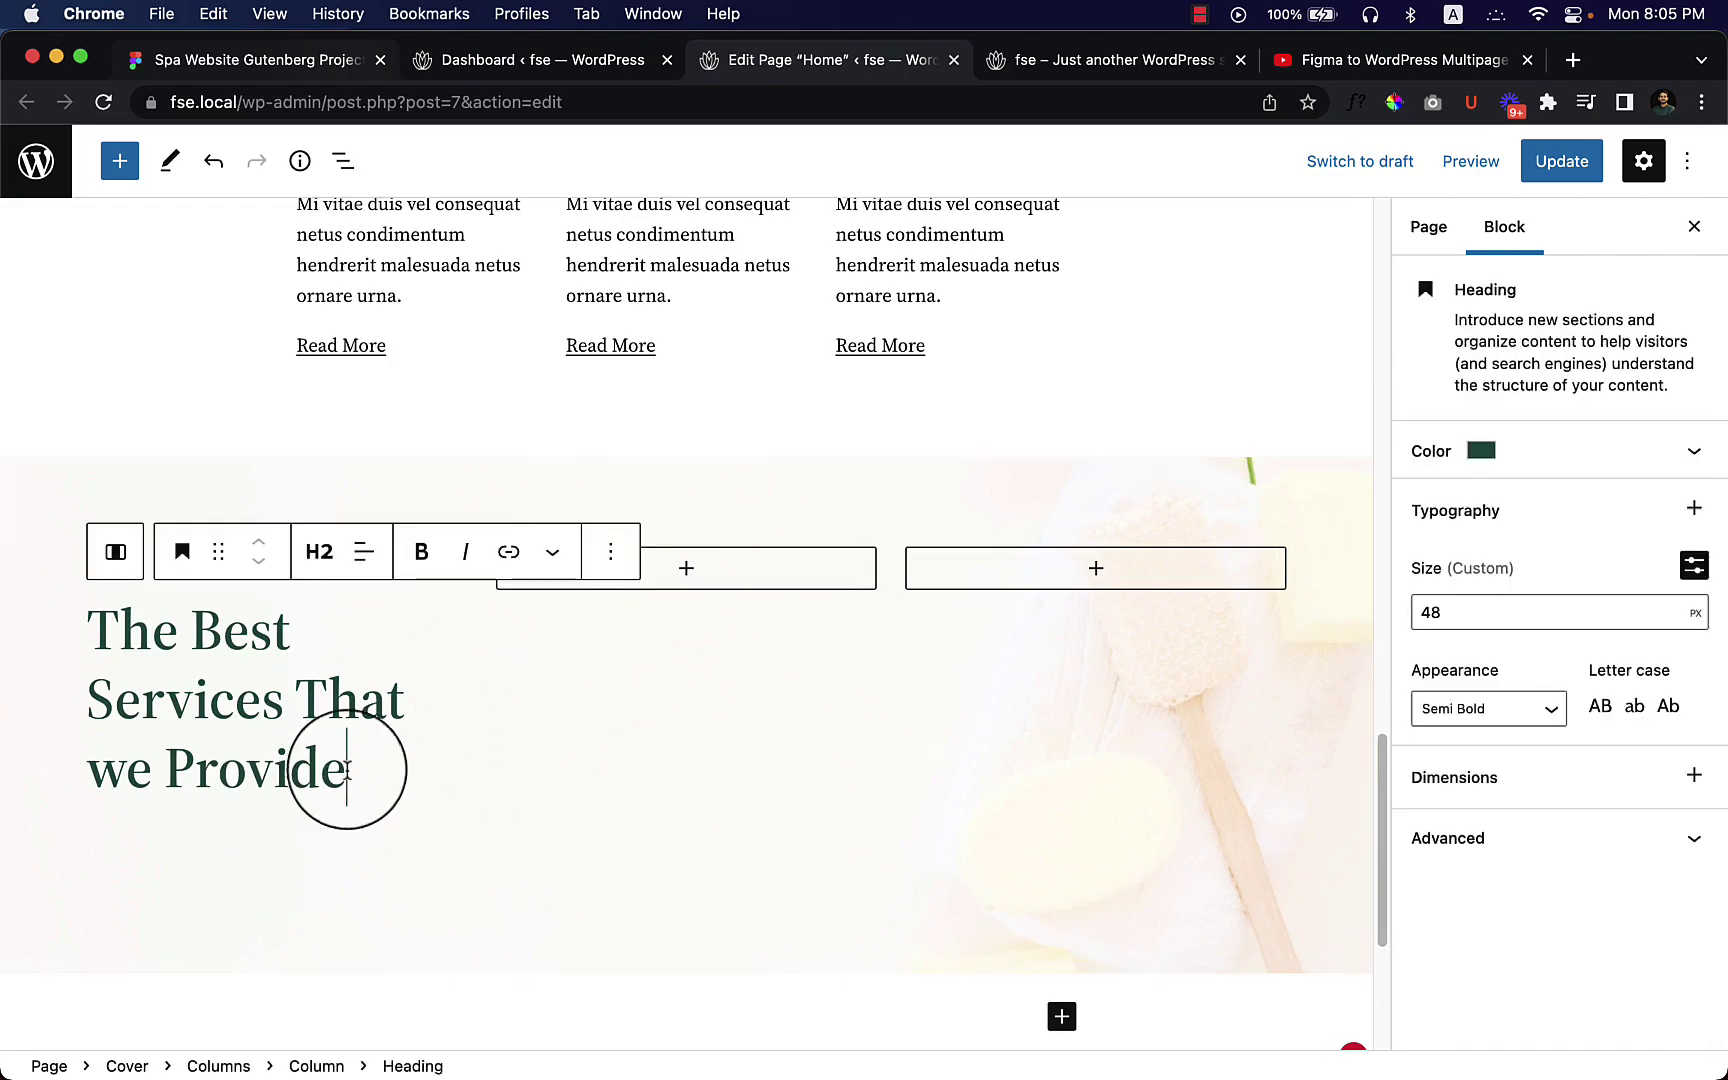
{"action": "key", "text": "Return"}
{"action": "scroll", "coordinate": [388, 815], "scroll_direction": "down", "scroll_amount": 2}
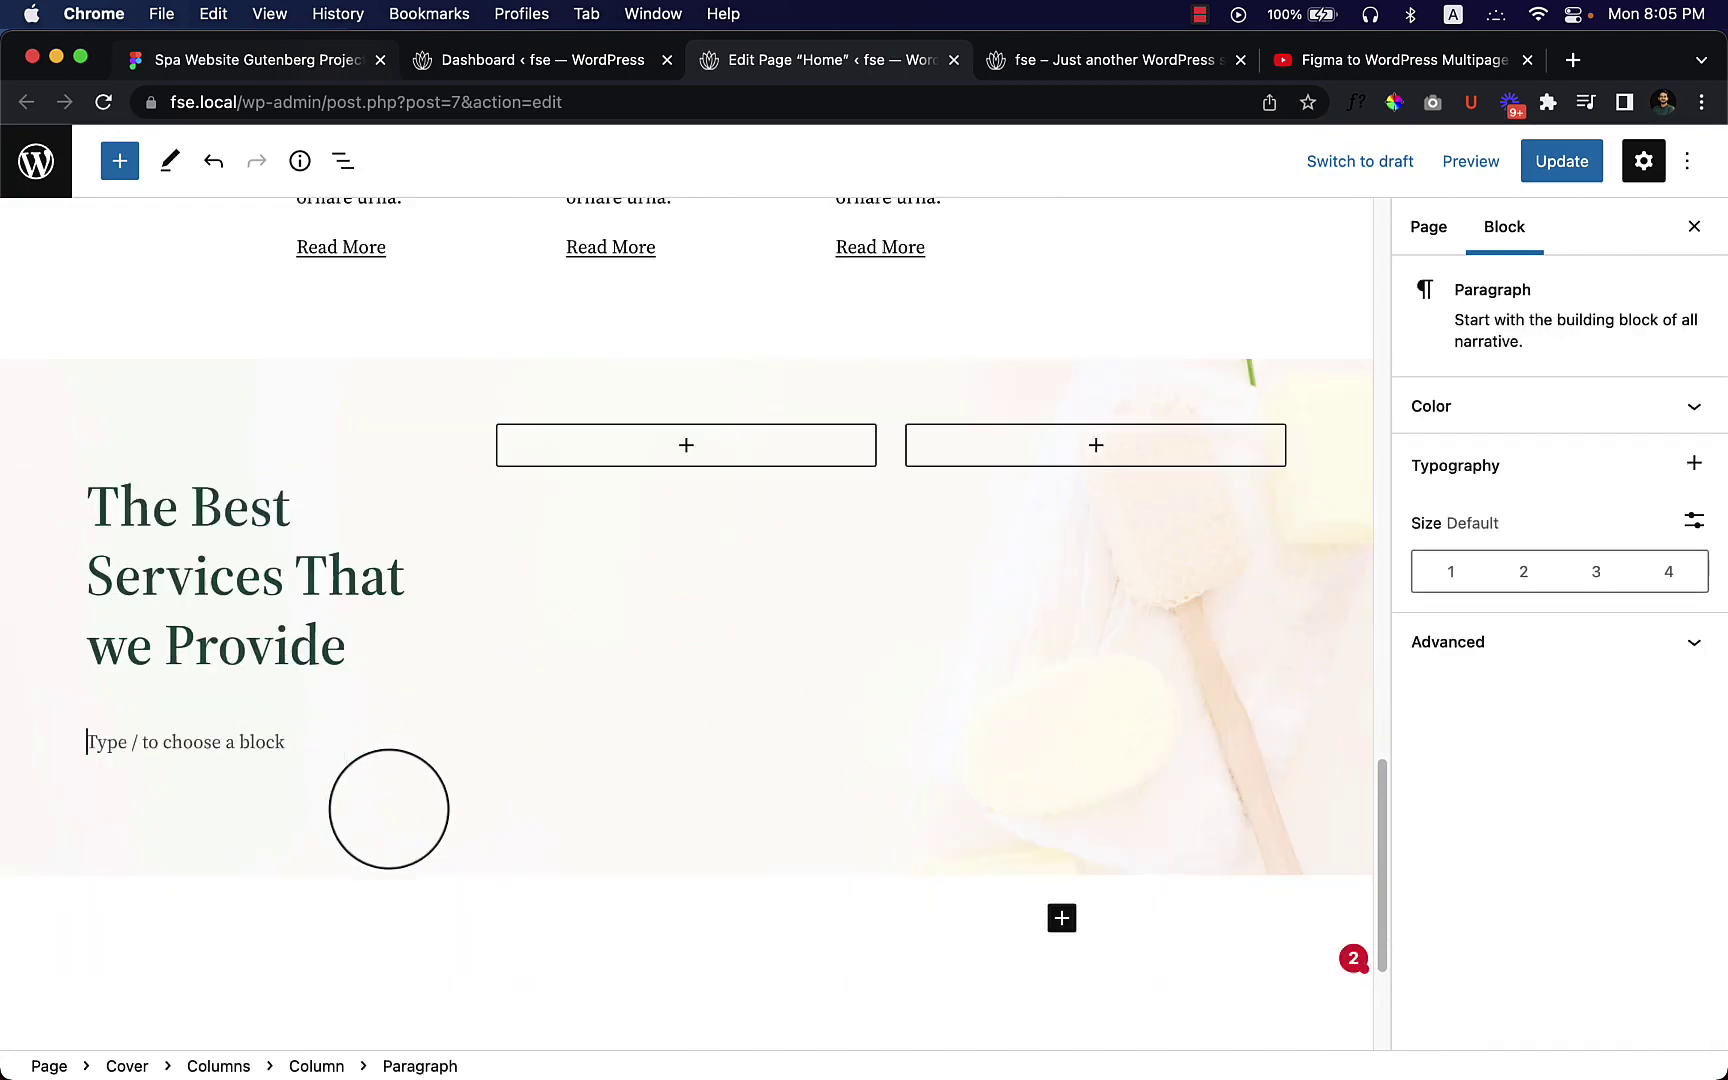
{"action": "left_click", "coordinate": [256, 62]}
{"action": "left_click", "coordinate": [490, 610]}
{"action": "double_click", "coordinate": [476, 612]}
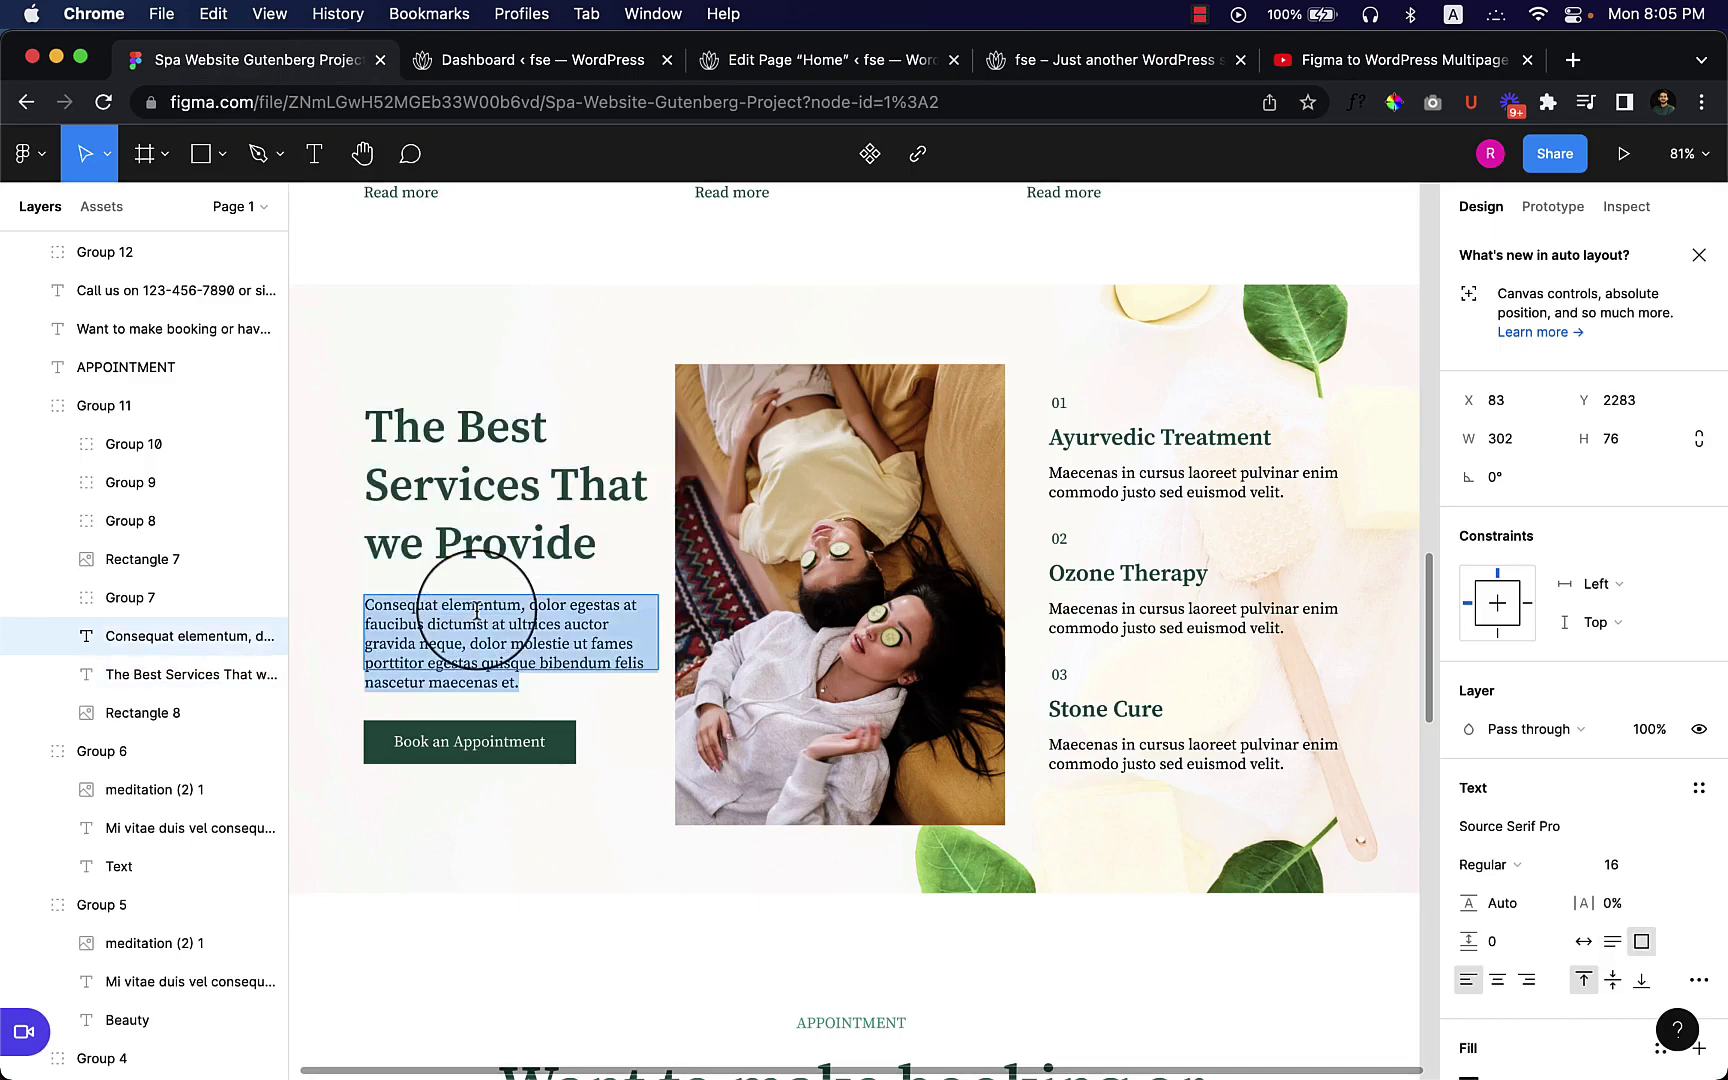
{"action": "key", "text": "super+c"}
{"action": "key", "text": "ctrl+Tab"}
{"action": "key", "text": "ctrl+Tab"}
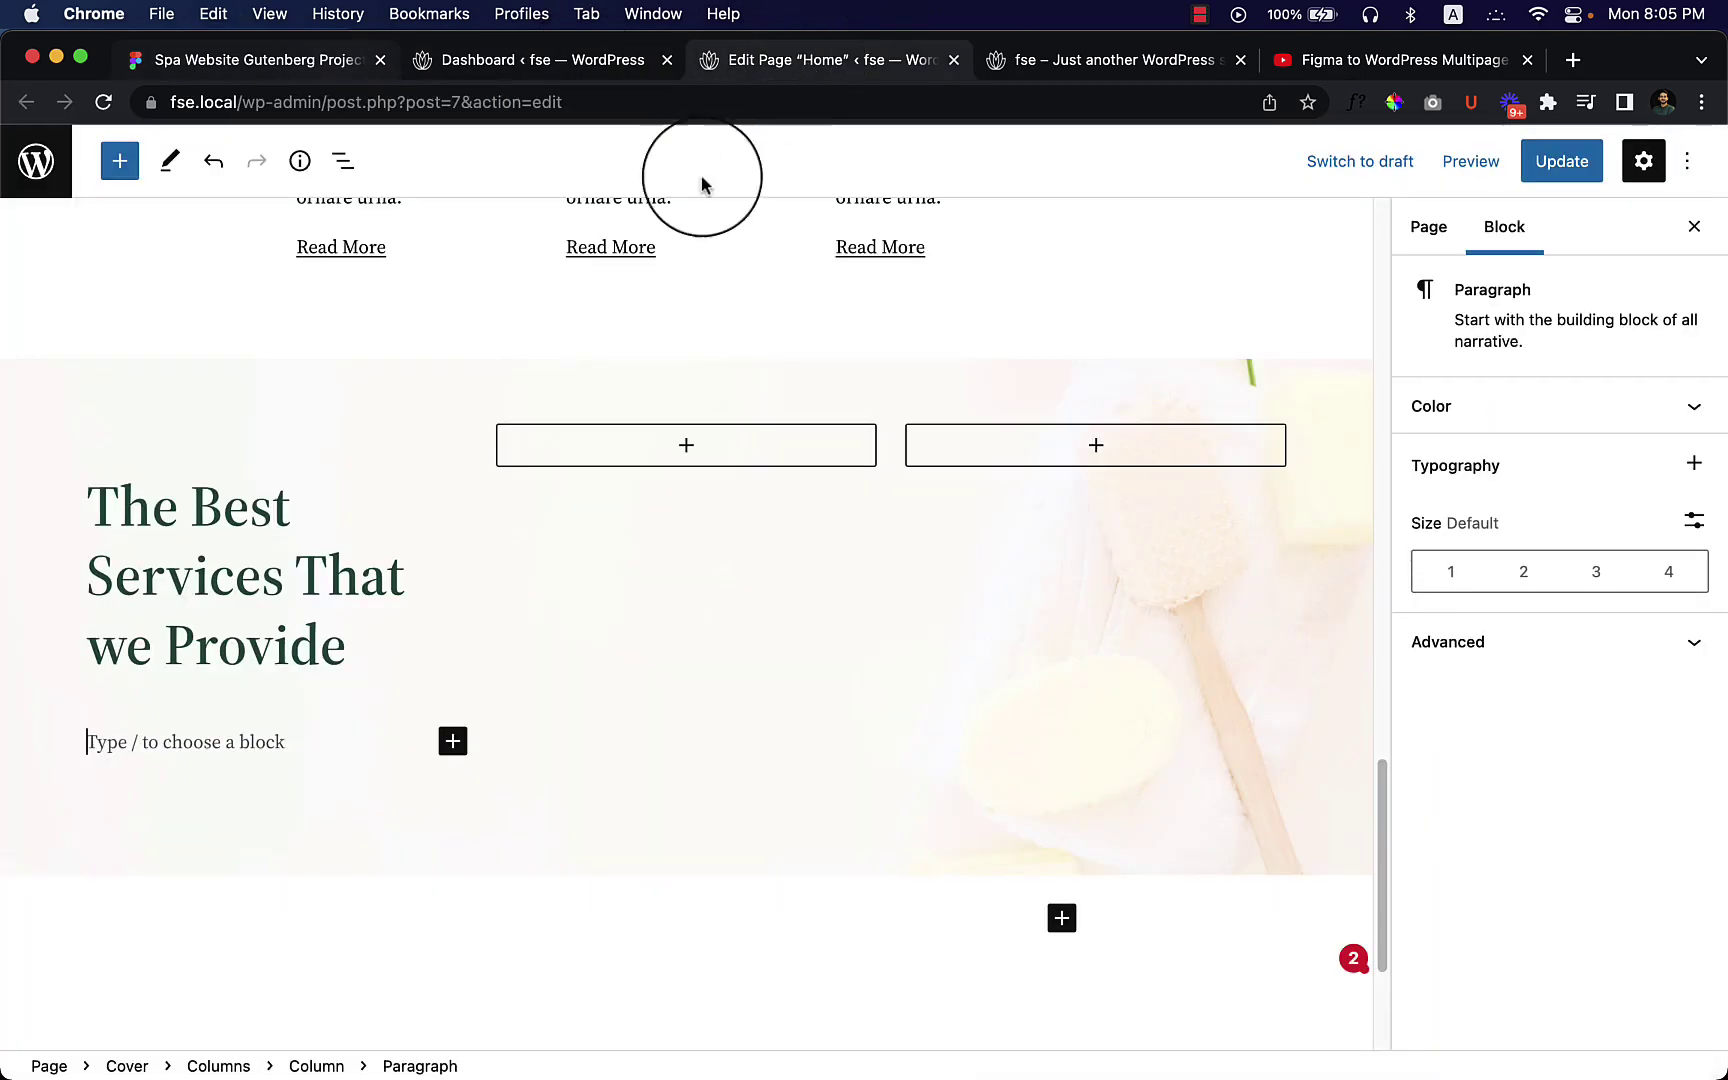
{"action": "key", "text": "super+v"}
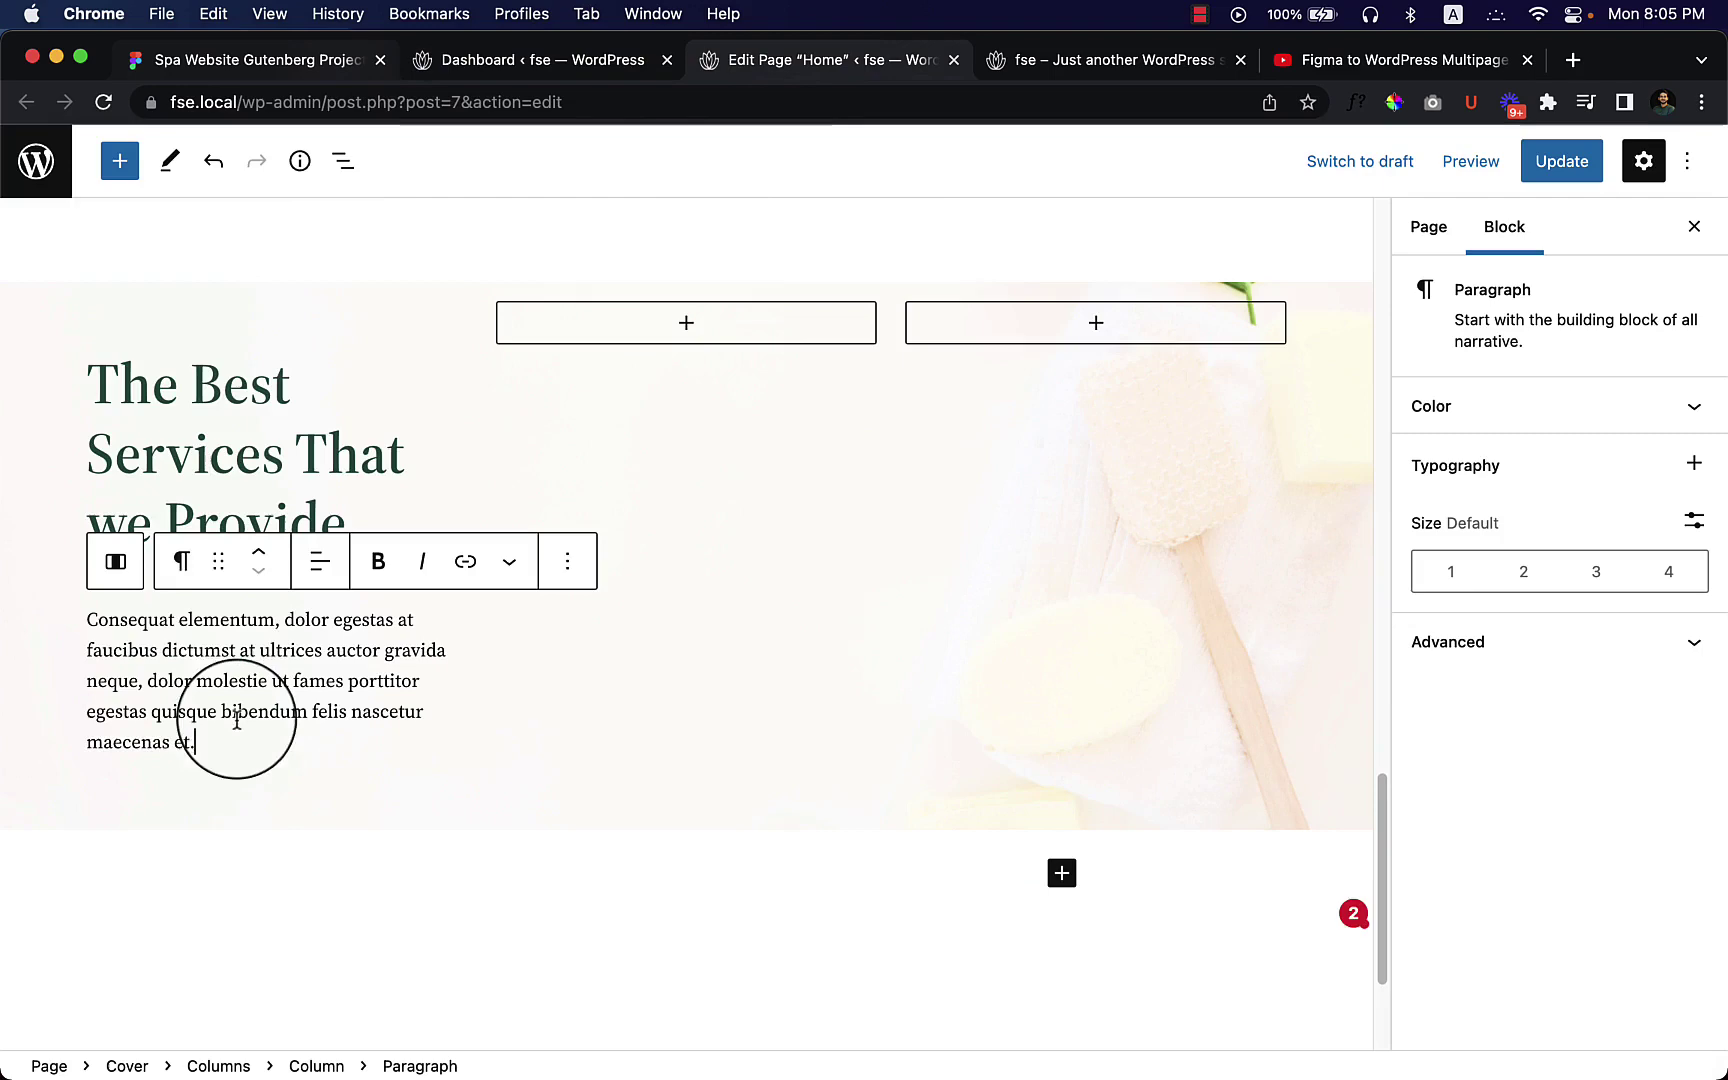
{"action": "left_click", "coordinate": [273, 522]}
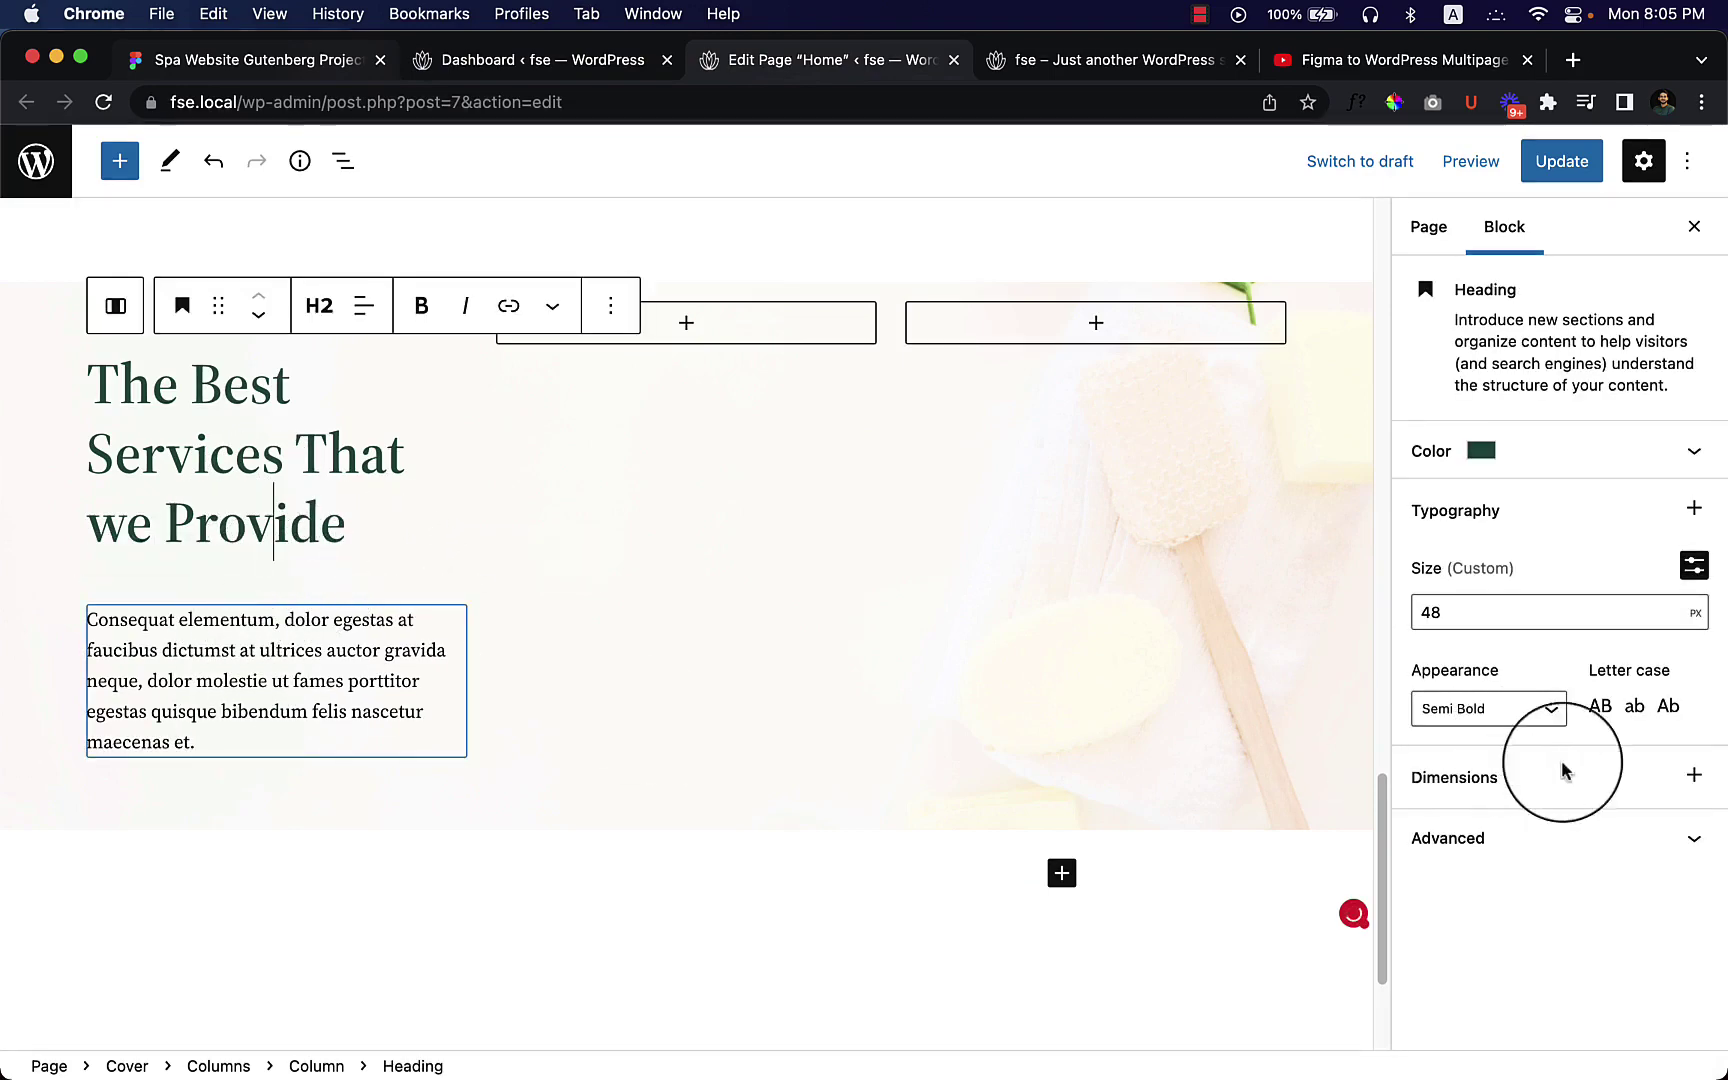
Step: Give the heading a 0 px margin through the Dimensions settings
{"action": "left_click", "coordinate": [1694, 776]}
{"action": "left_click", "coordinate": [1545, 850]}
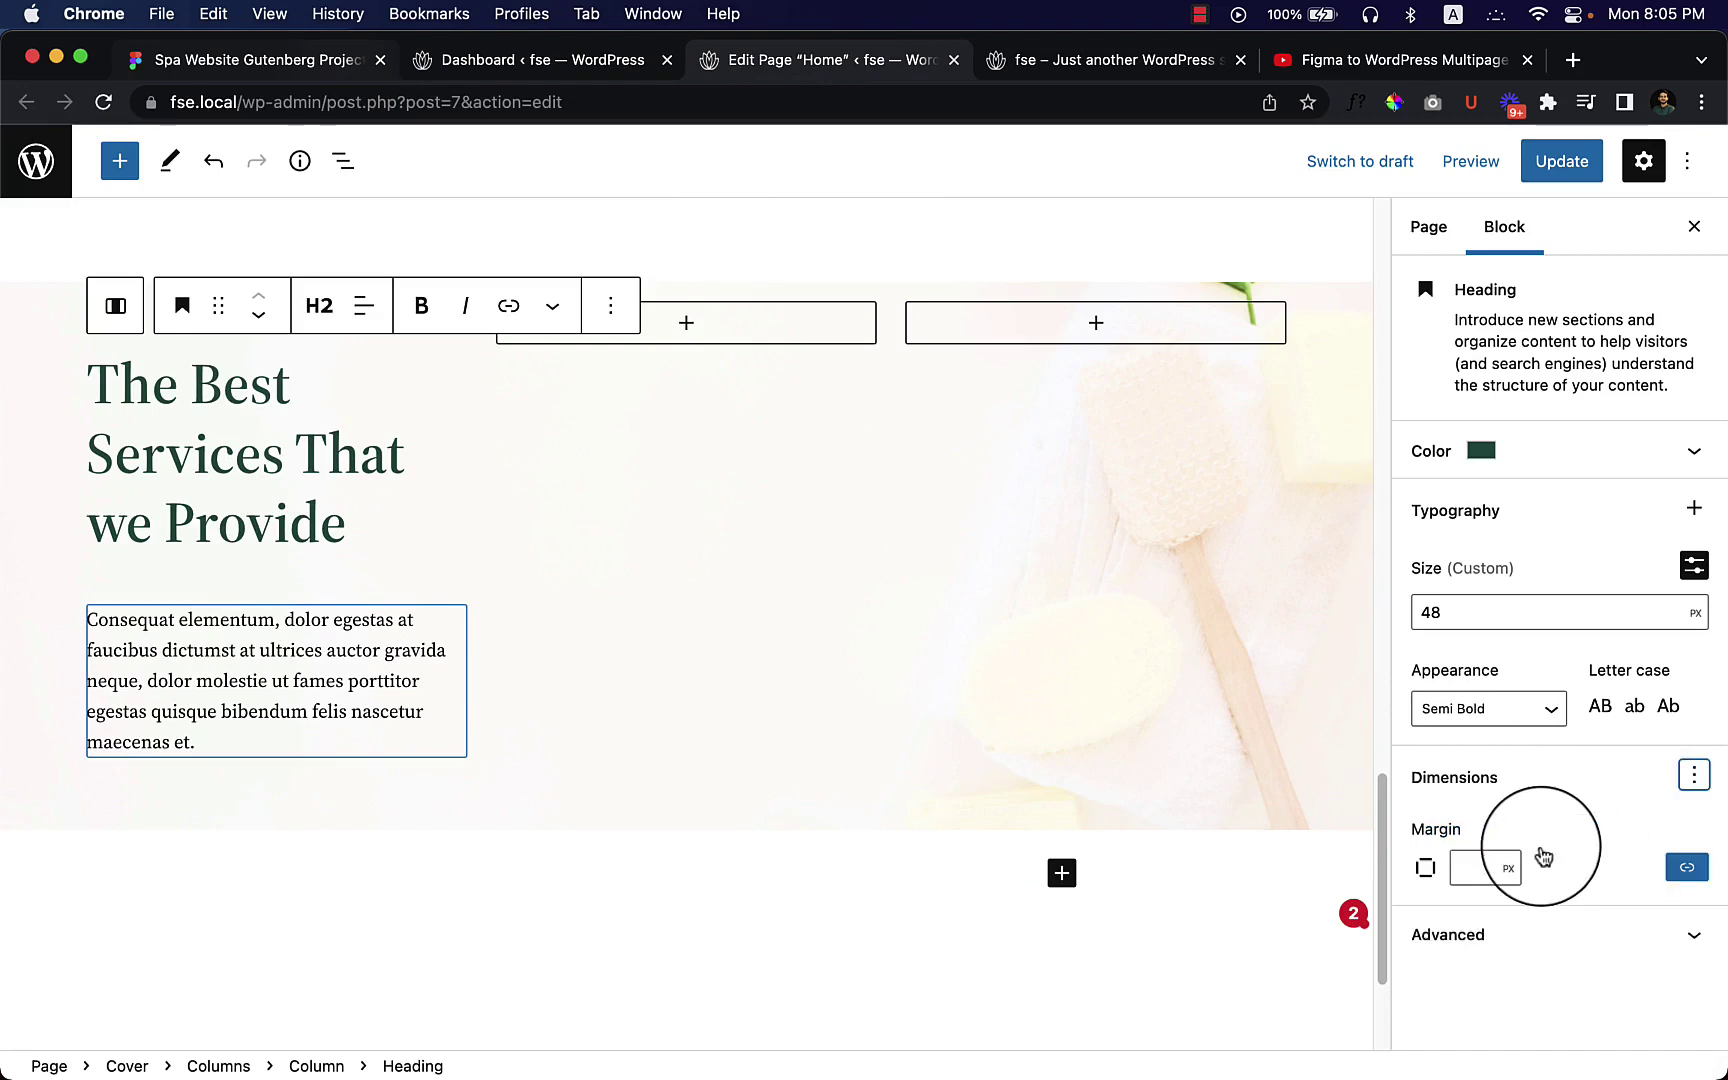
{"action": "left_click", "coordinate": [1487, 867]}
{"action": "type", "text": "0"}
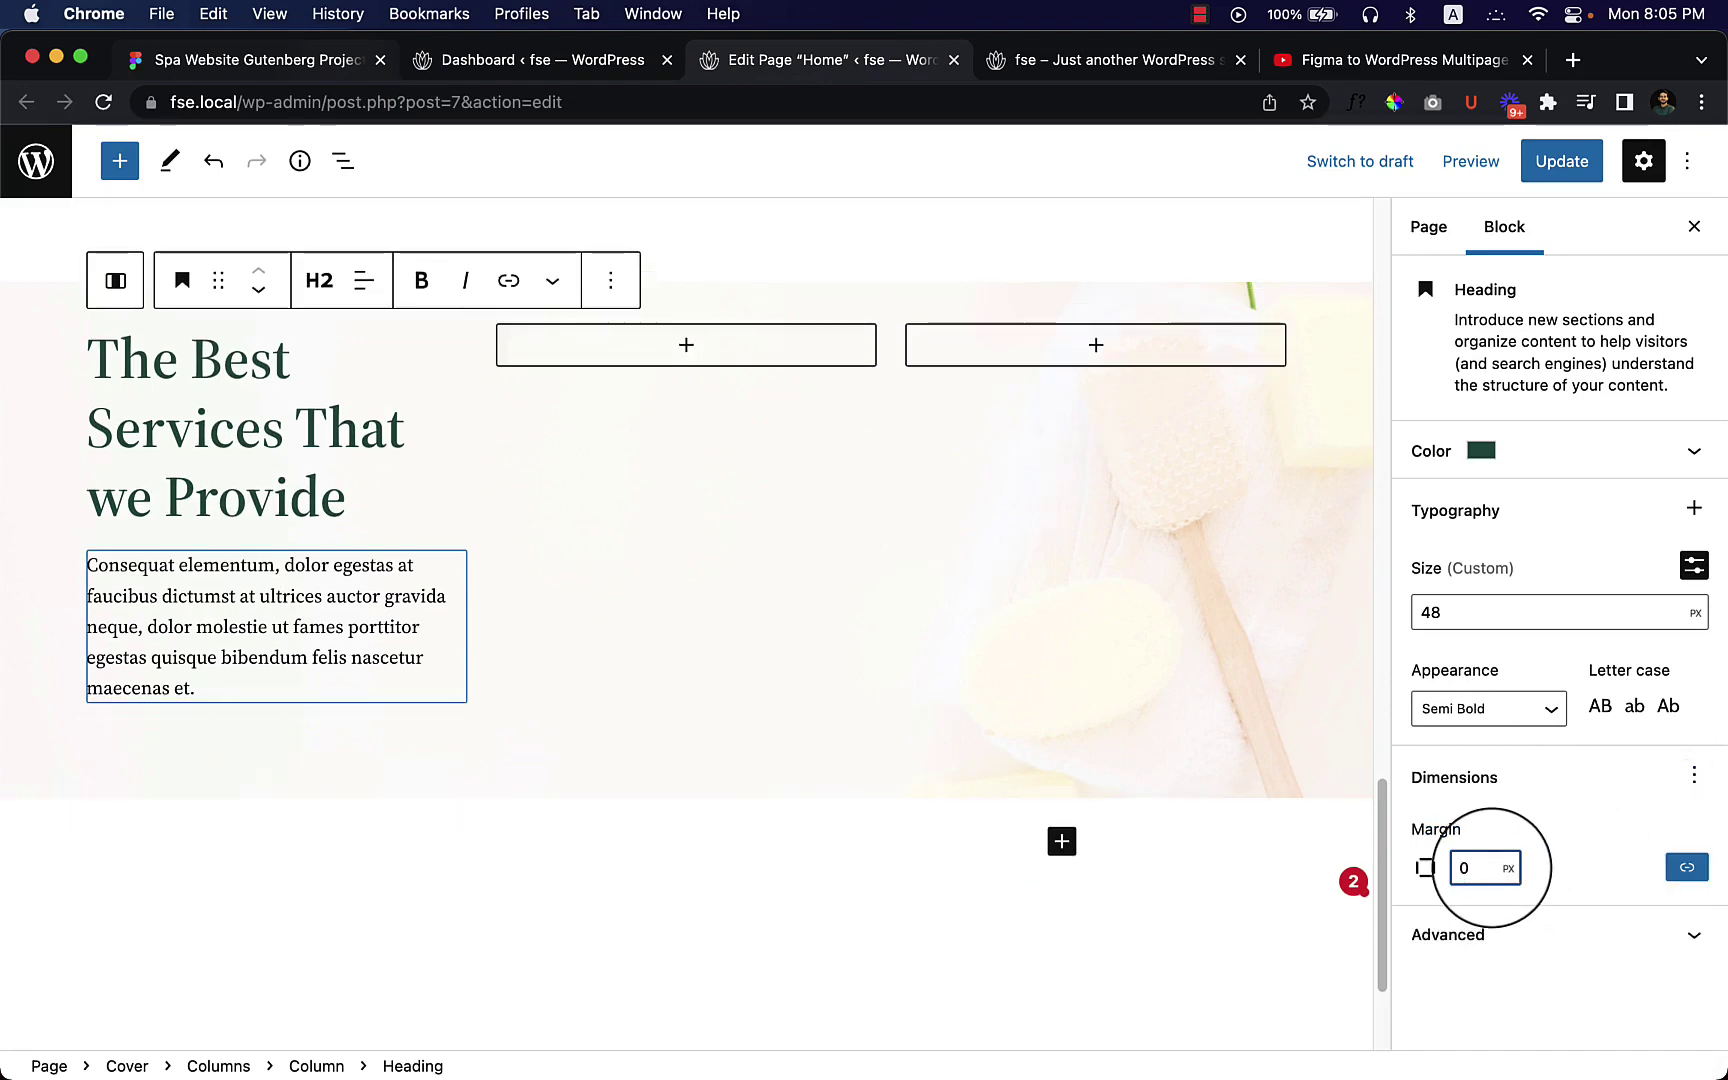
{"action": "left_click", "coordinate": [1531, 1003]}
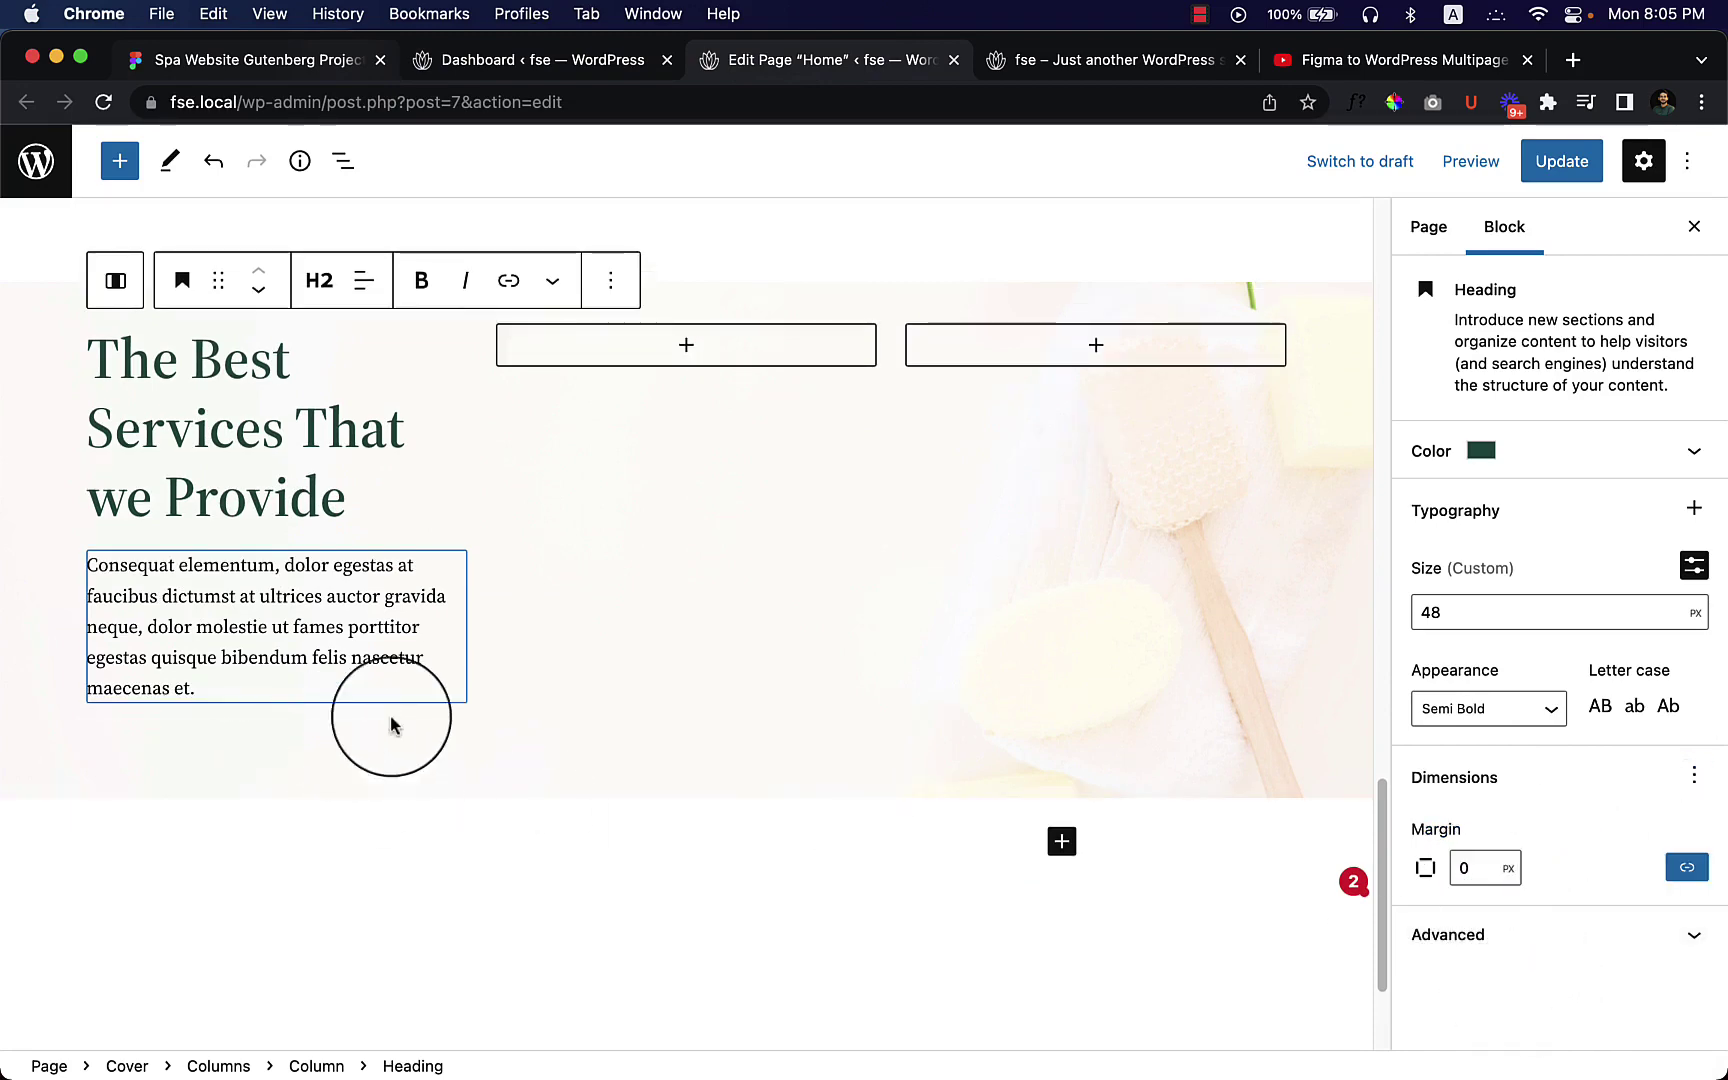
{"action": "left_click", "coordinate": [337, 62]}
Step: Add a Buttons block below the paragraph labelled 'Book an Appointment', copied from Figma
{"action": "double_click", "coordinate": [449, 744]}
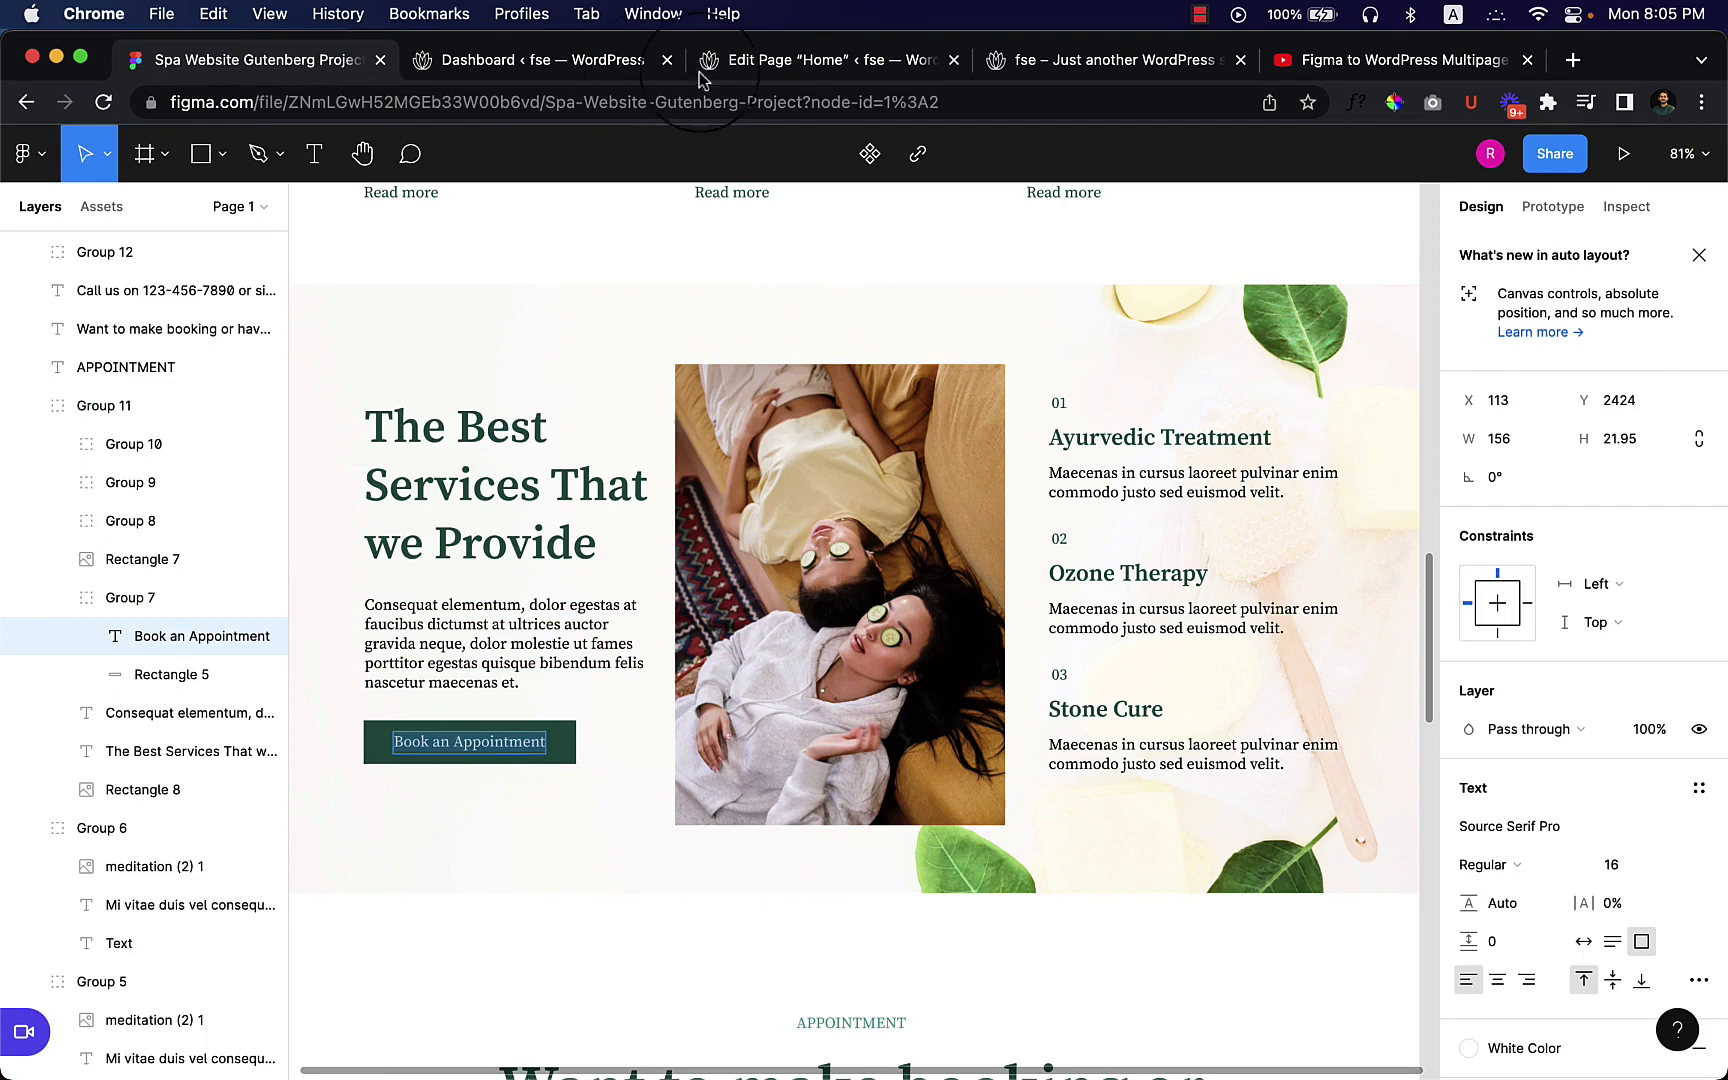
{"action": "key", "text": "super+3"}
{"action": "left_click", "coordinate": [318, 700]}
{"action": "key", "text": "Return"}
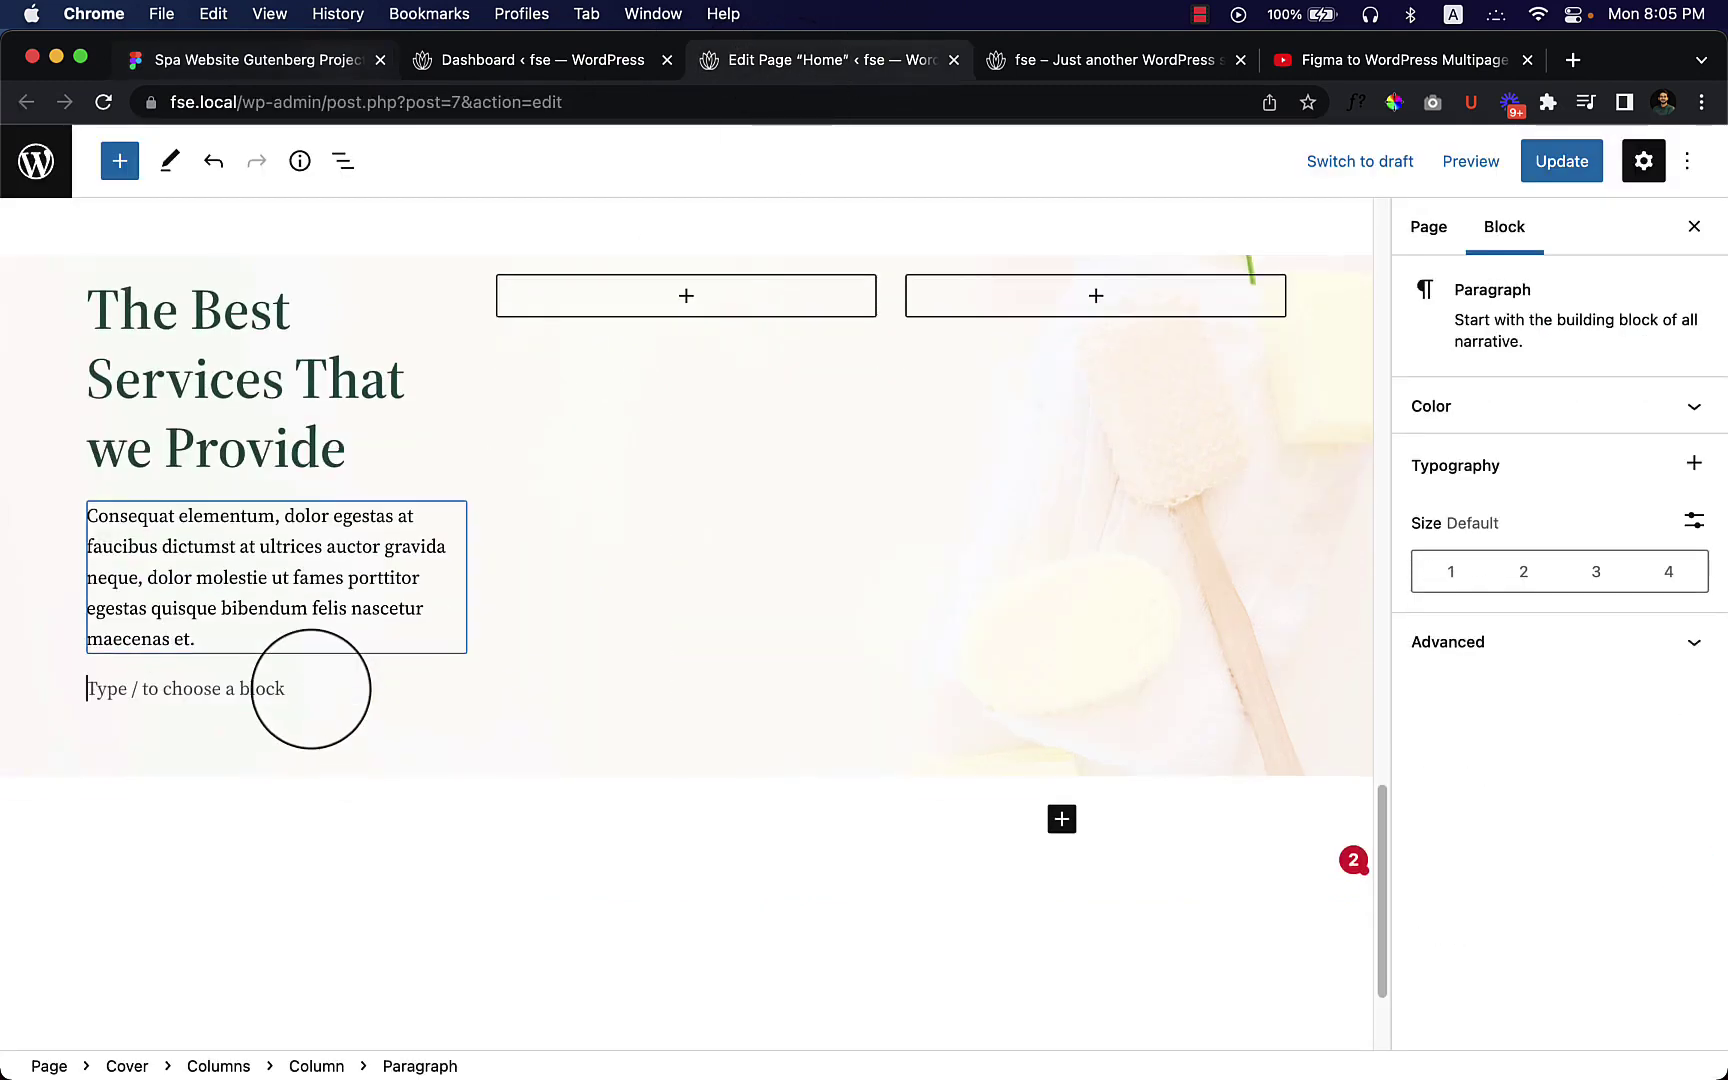
{"action": "type", "text": "/"}
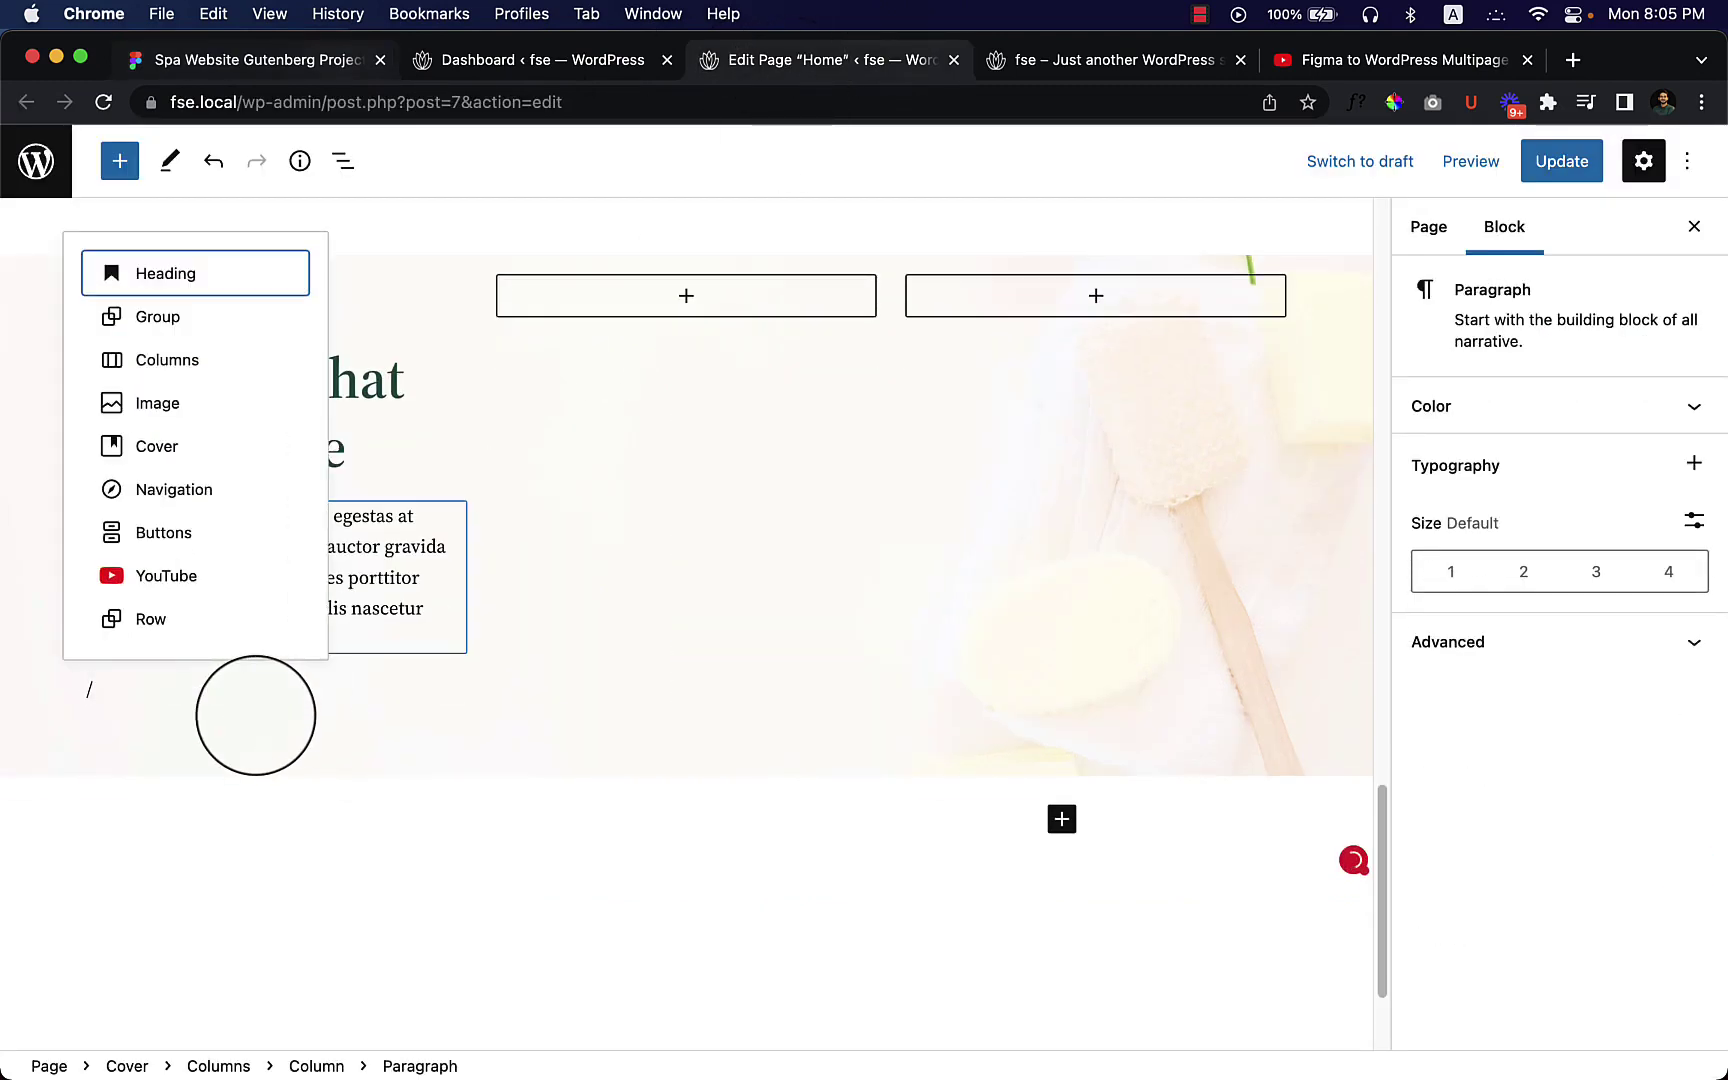
{"action": "type", "text": "but"}
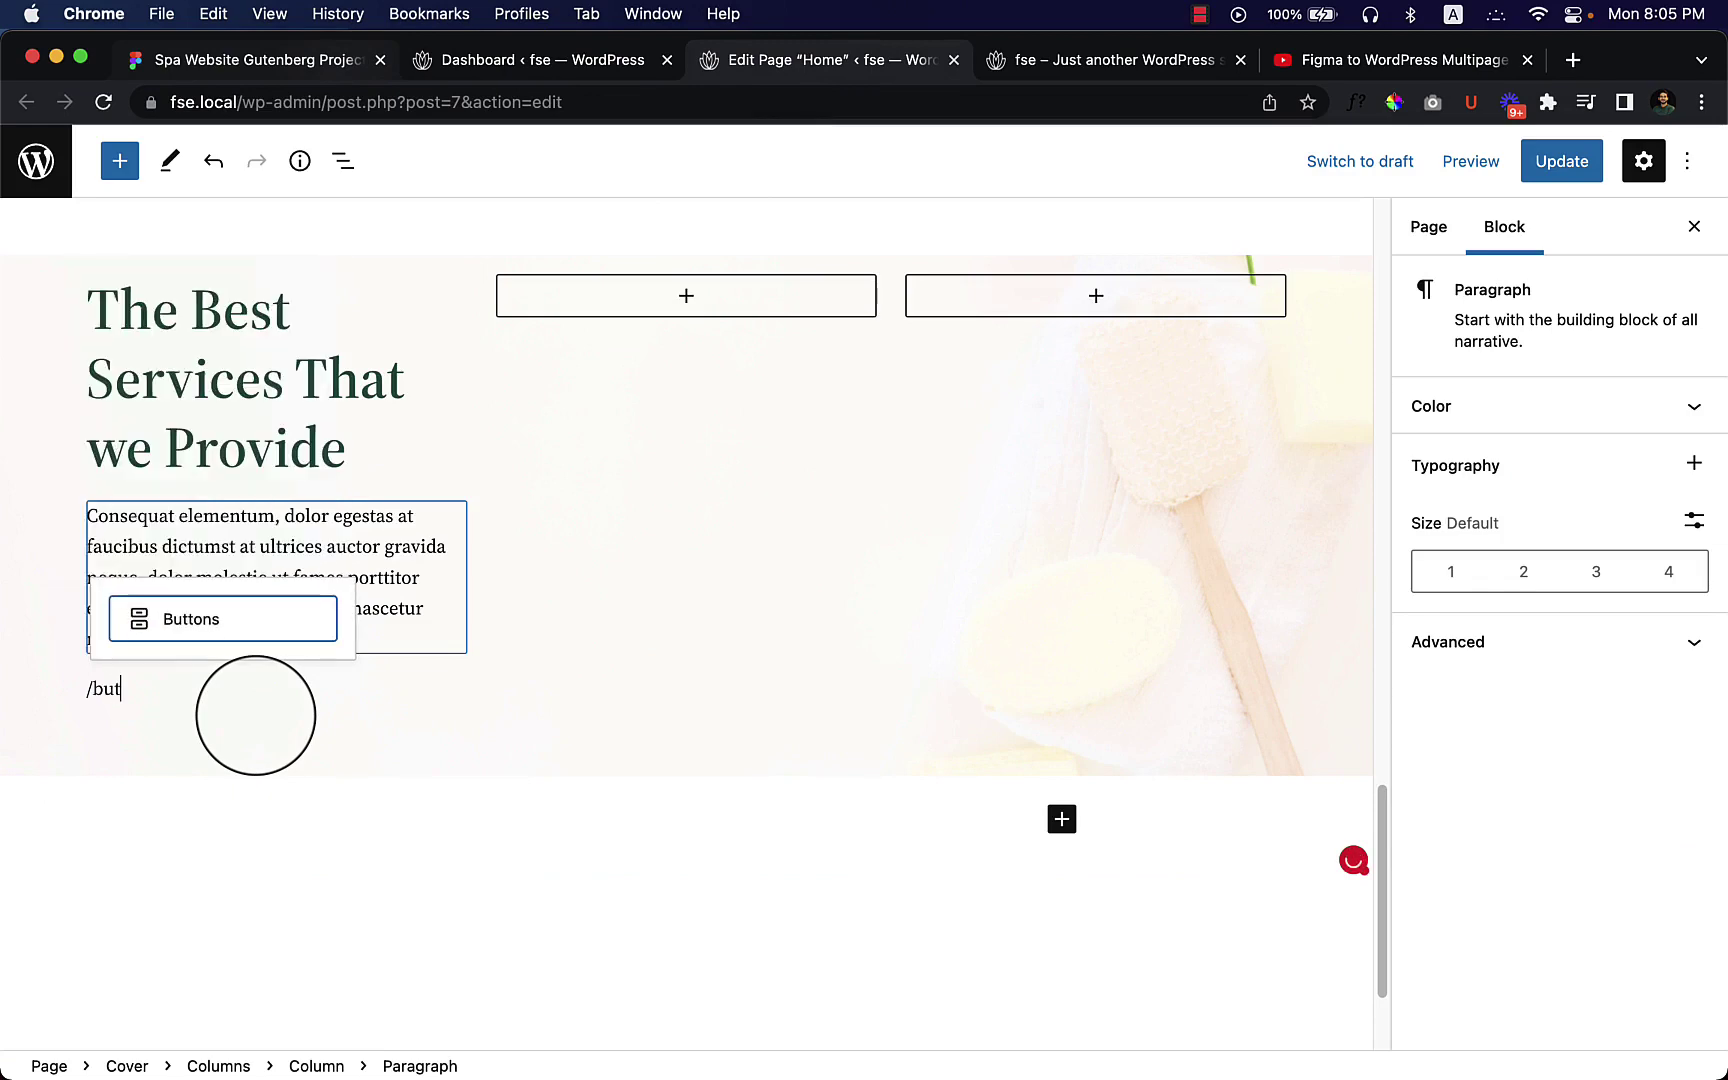
{"action": "key", "text": "Return"}
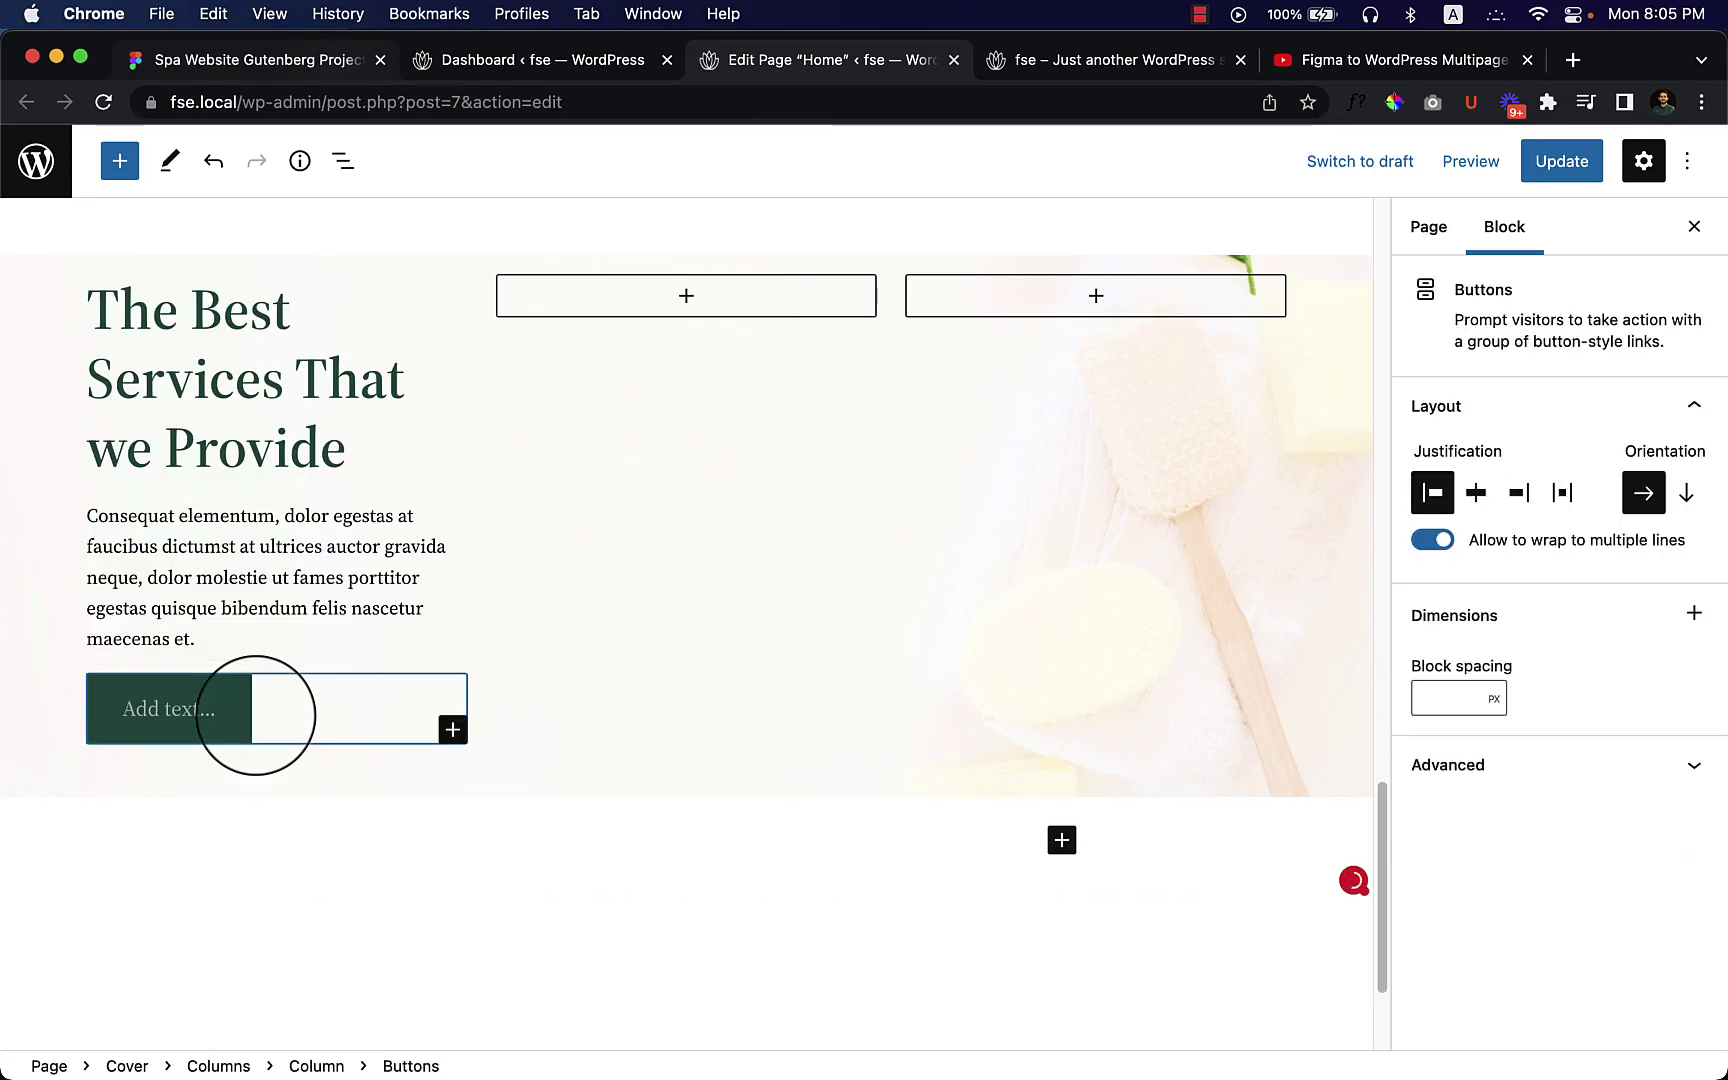
{"action": "left_click", "coordinate": [193, 722]}
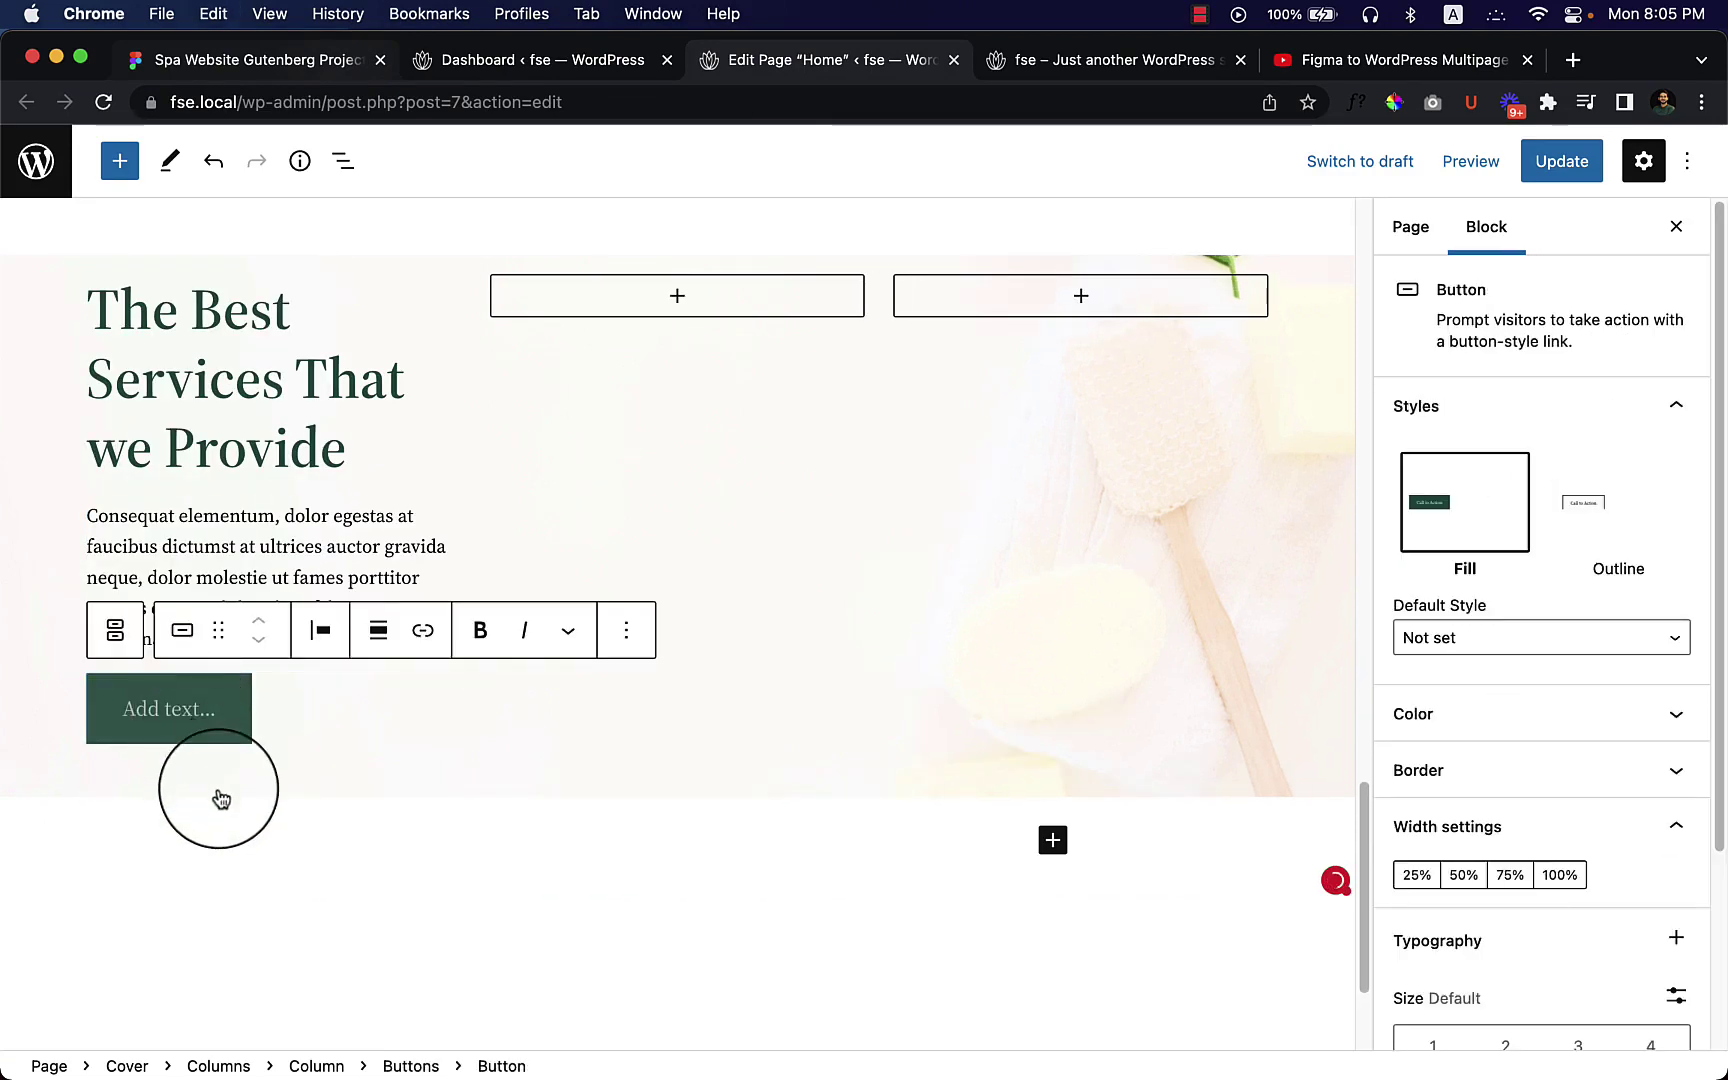
{"action": "type", "text": "Book an Appointment"}
{"action": "left_click", "coordinate": [355, 814]}
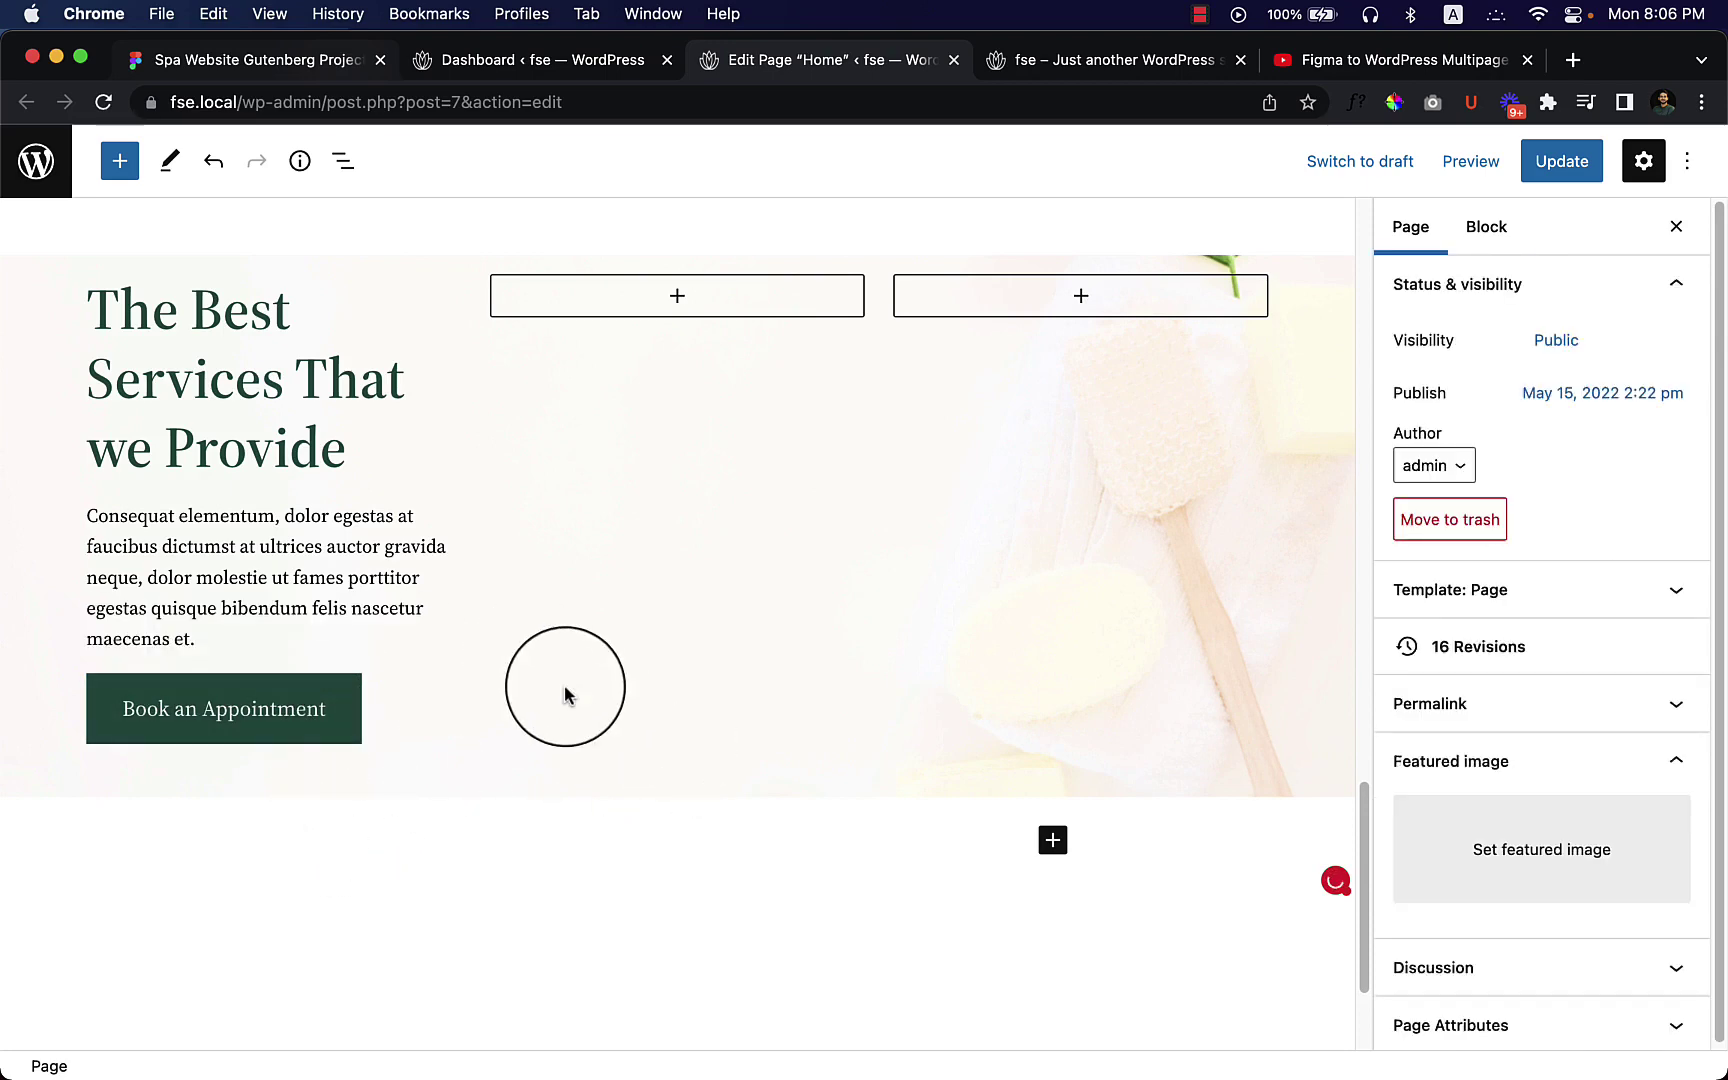
{"action": "scroll", "coordinate": [186, 450], "scroll_direction": "up", "scroll_amount": 3}
Step: Give the cover 60 px top and bottom padding and compare it with the Figma design
{"action": "left_click", "coordinate": [47, 456]}
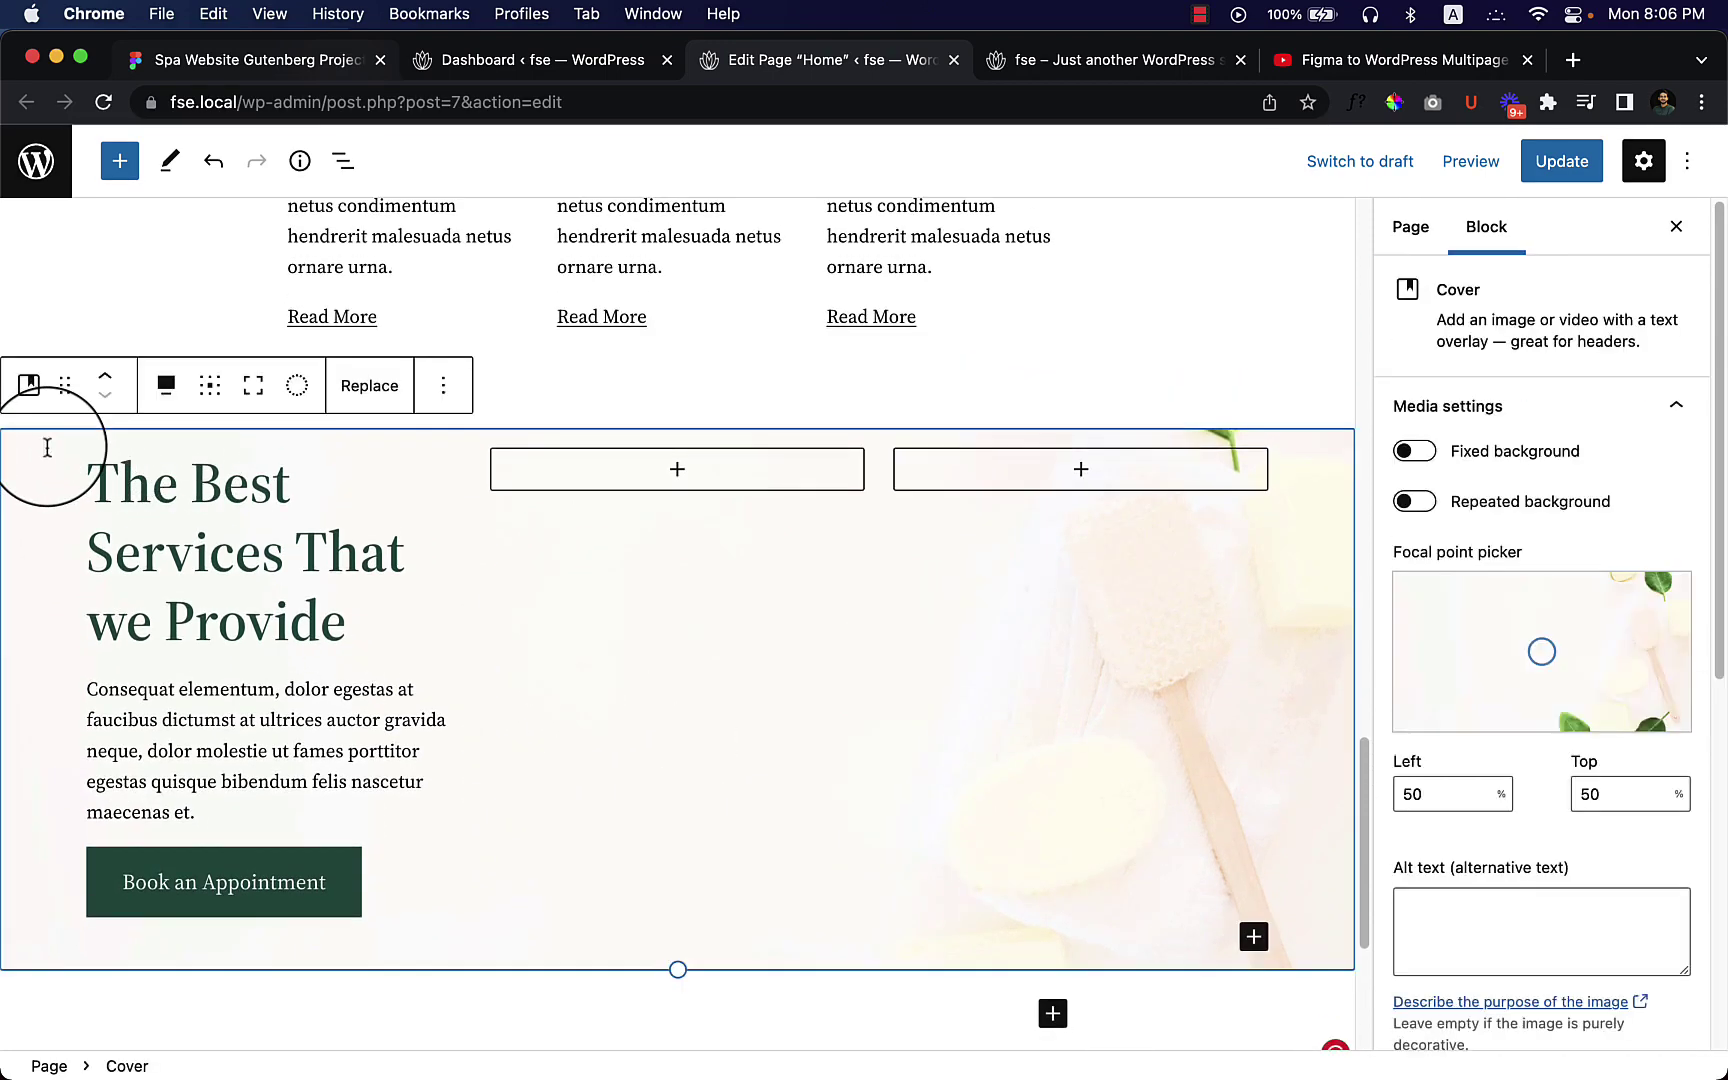
{"action": "scroll", "coordinate": [1460, 720], "scroll_direction": "down", "scroll_amount": 6}
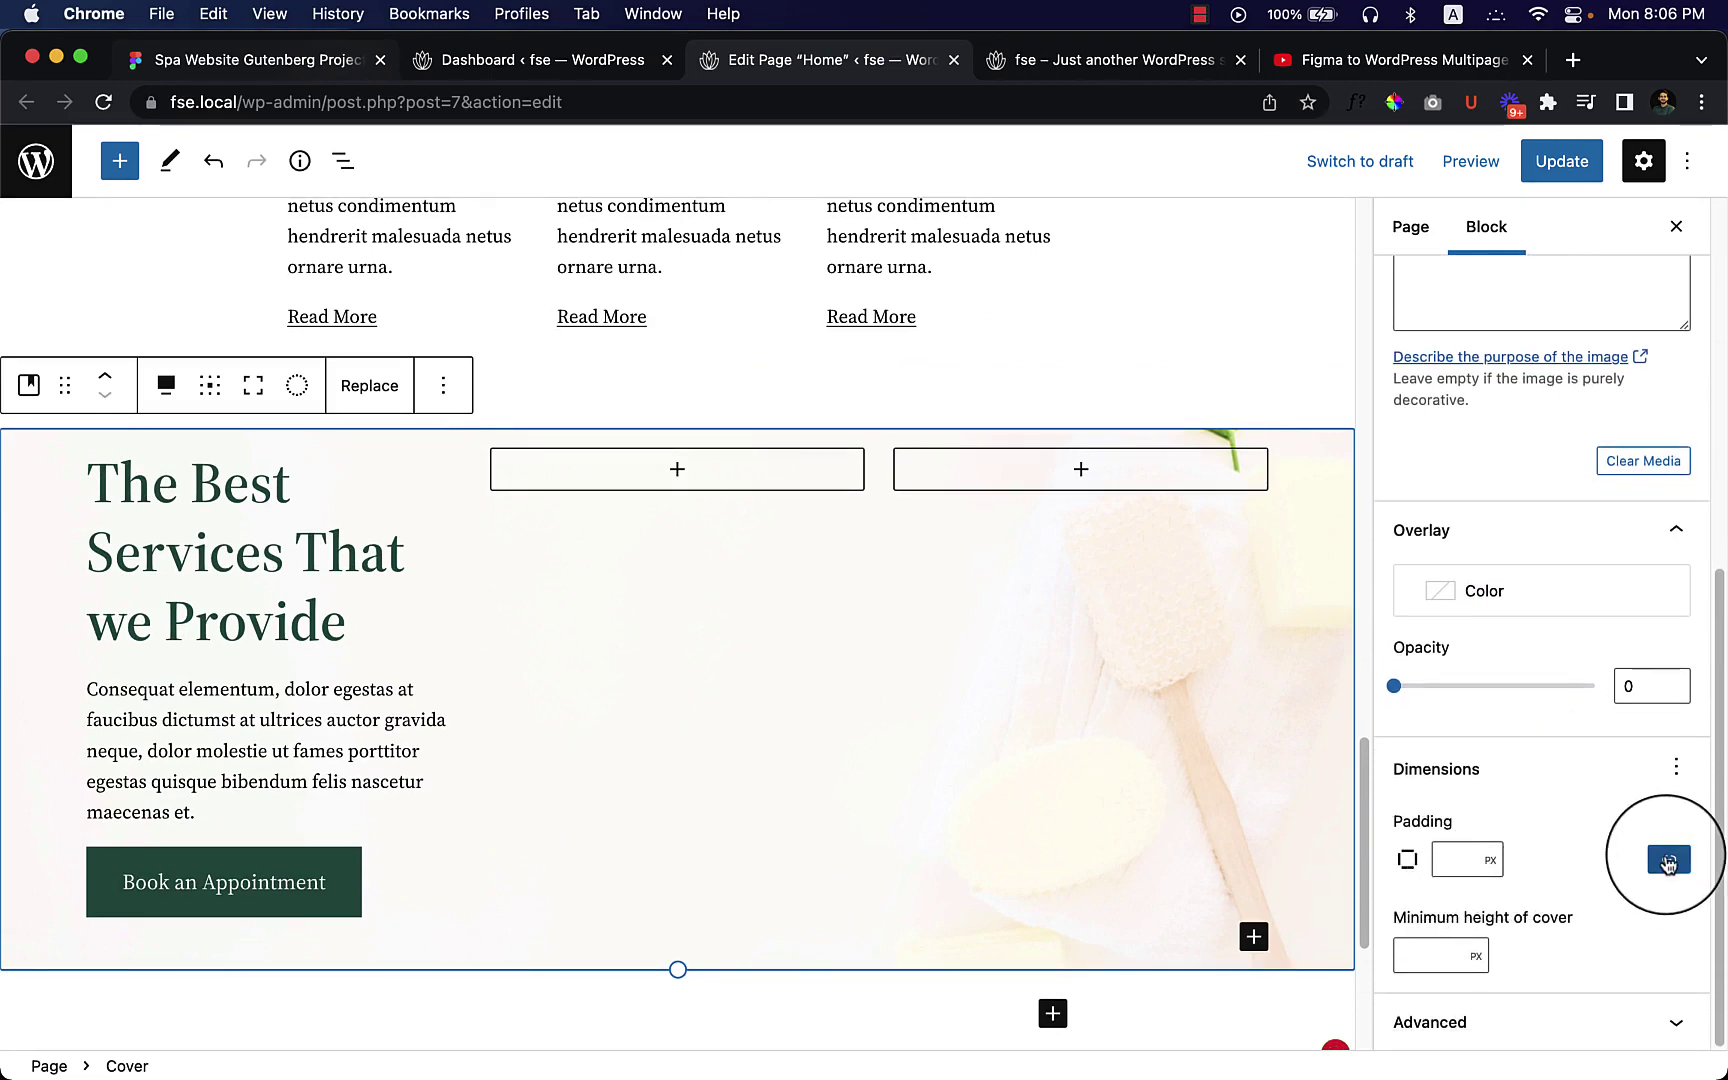
{"action": "left_click", "coordinate": [1668, 860]}
{"action": "left_click", "coordinate": [1432, 903]}
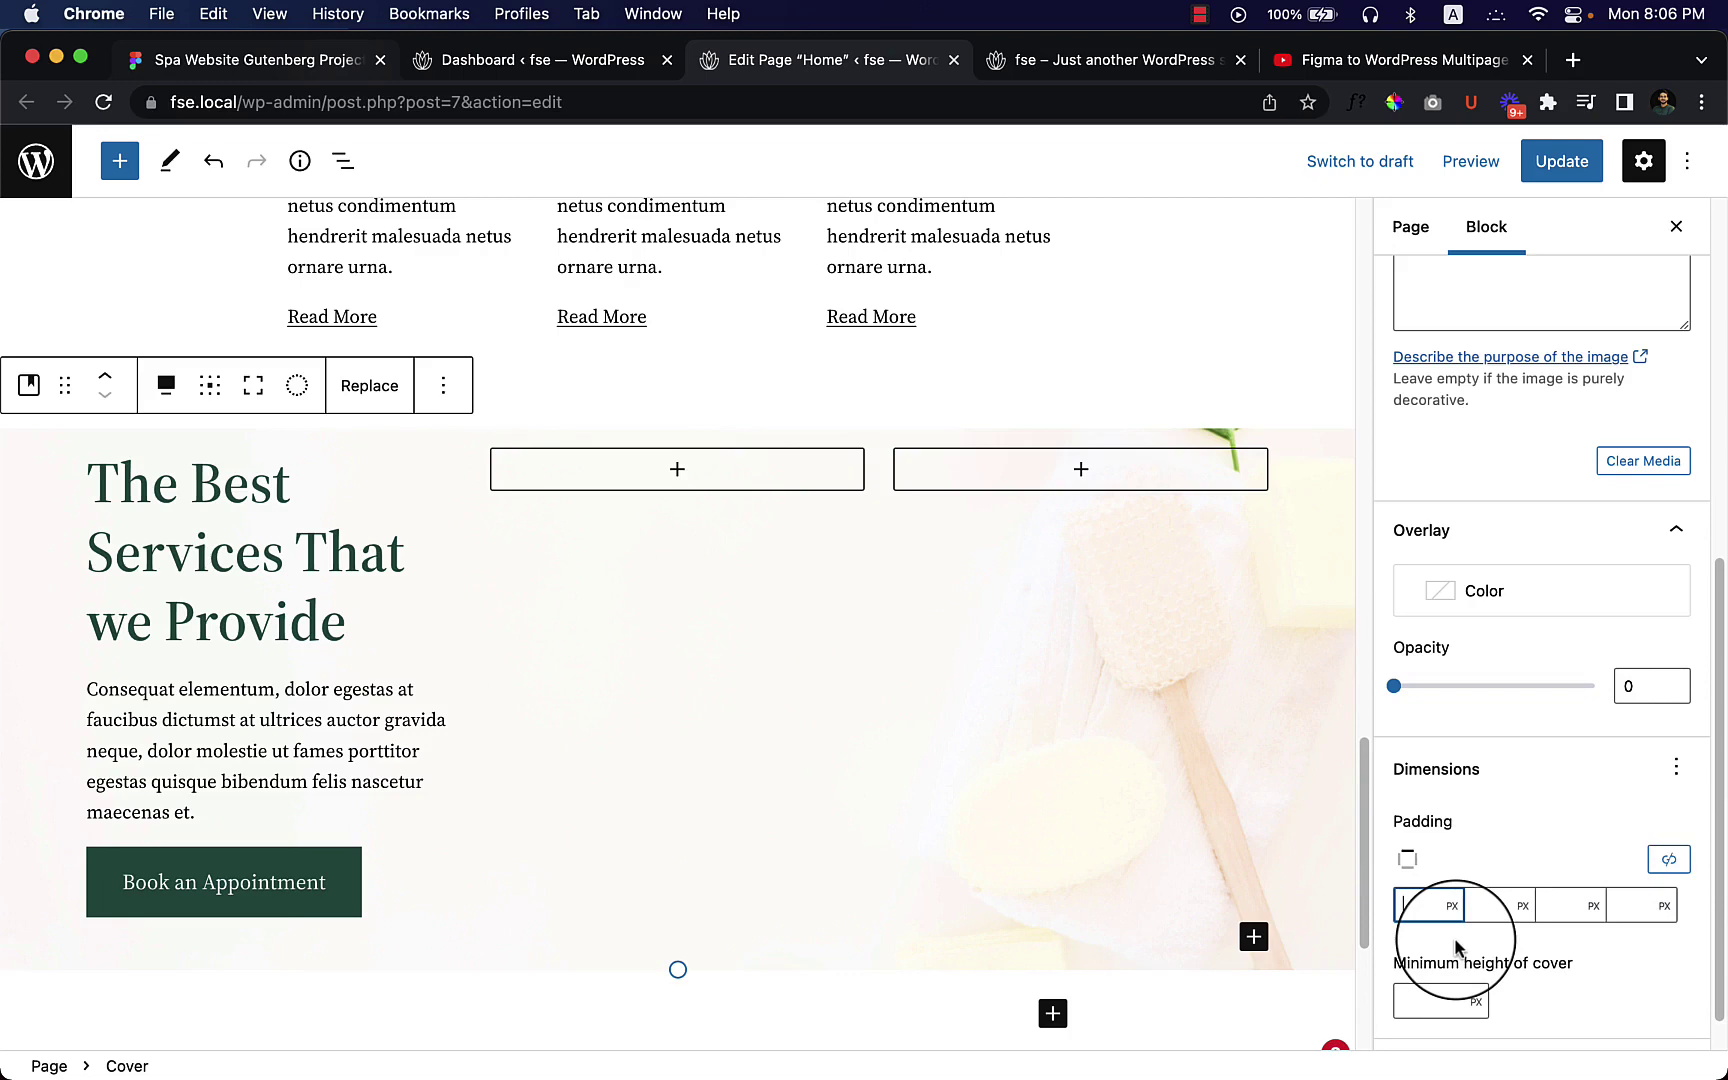
{"action": "left_click", "coordinate": [1548, 906]}
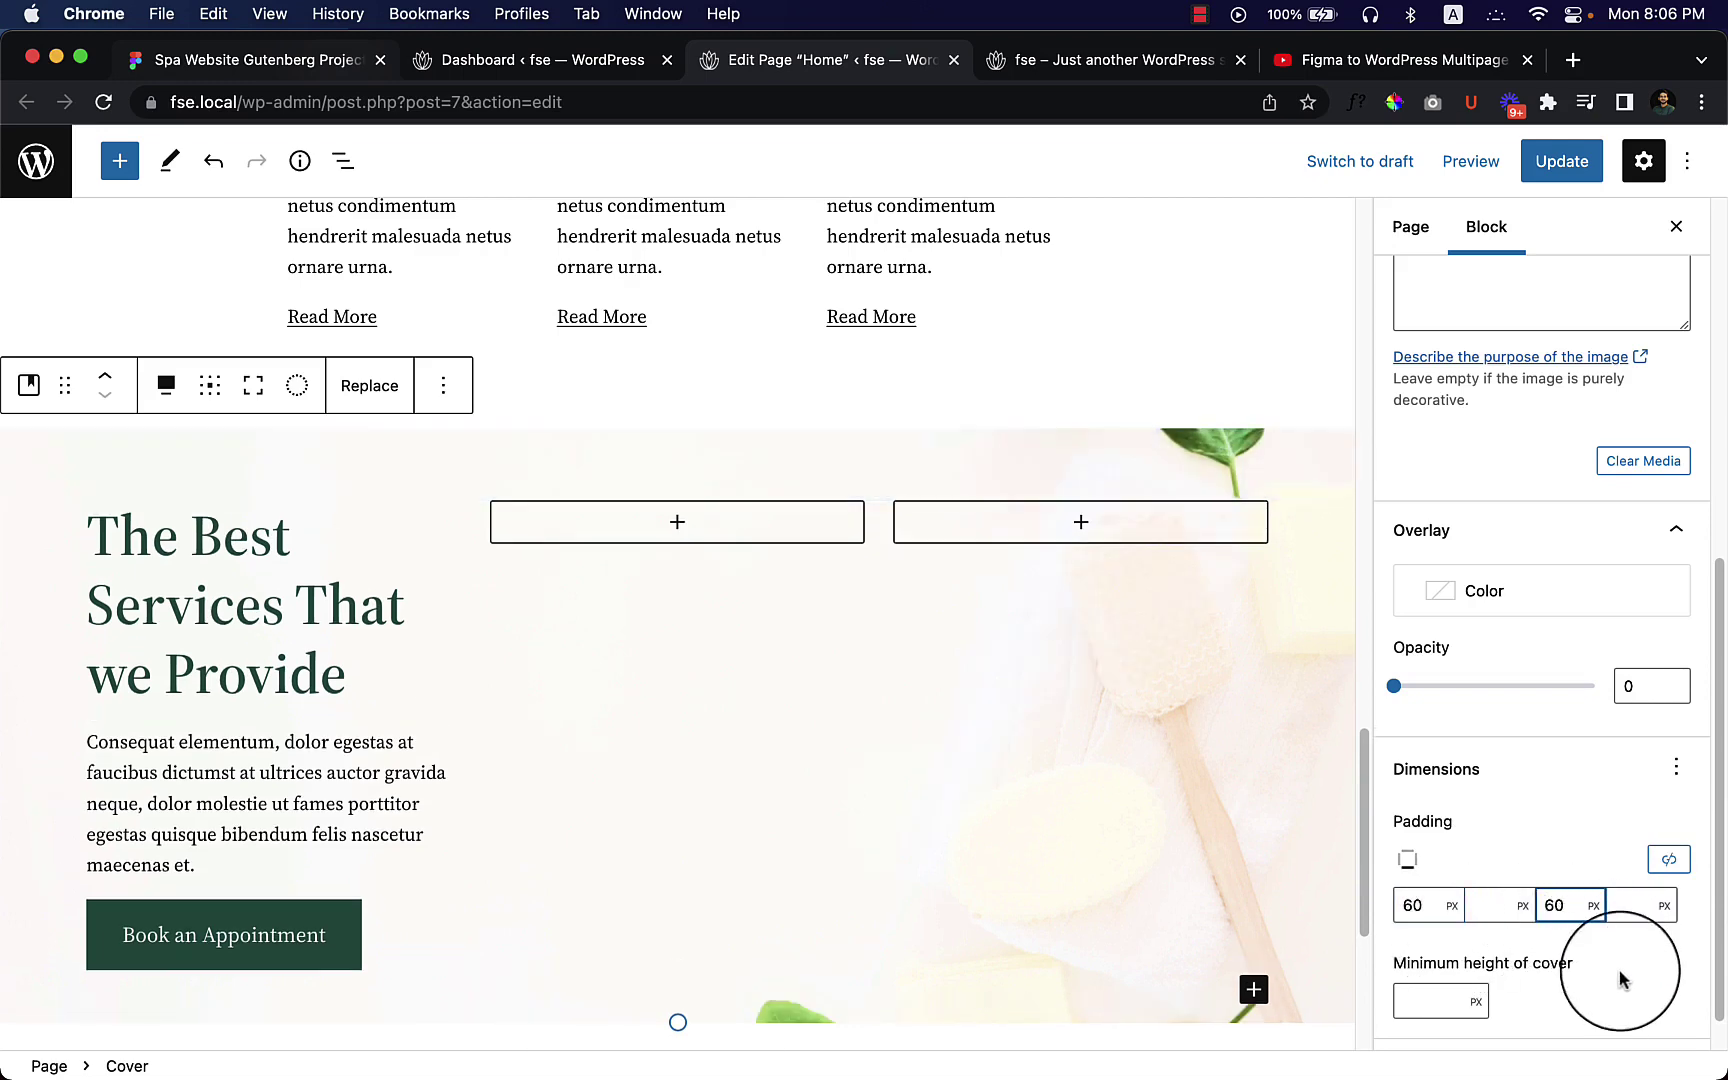
{"action": "scroll", "coordinate": [1550, 895], "scroll_direction": "down", "scroll_amount": 1}
{"action": "scroll", "coordinate": [640, 830], "scroll_direction": "down", "scroll_amount": 2}
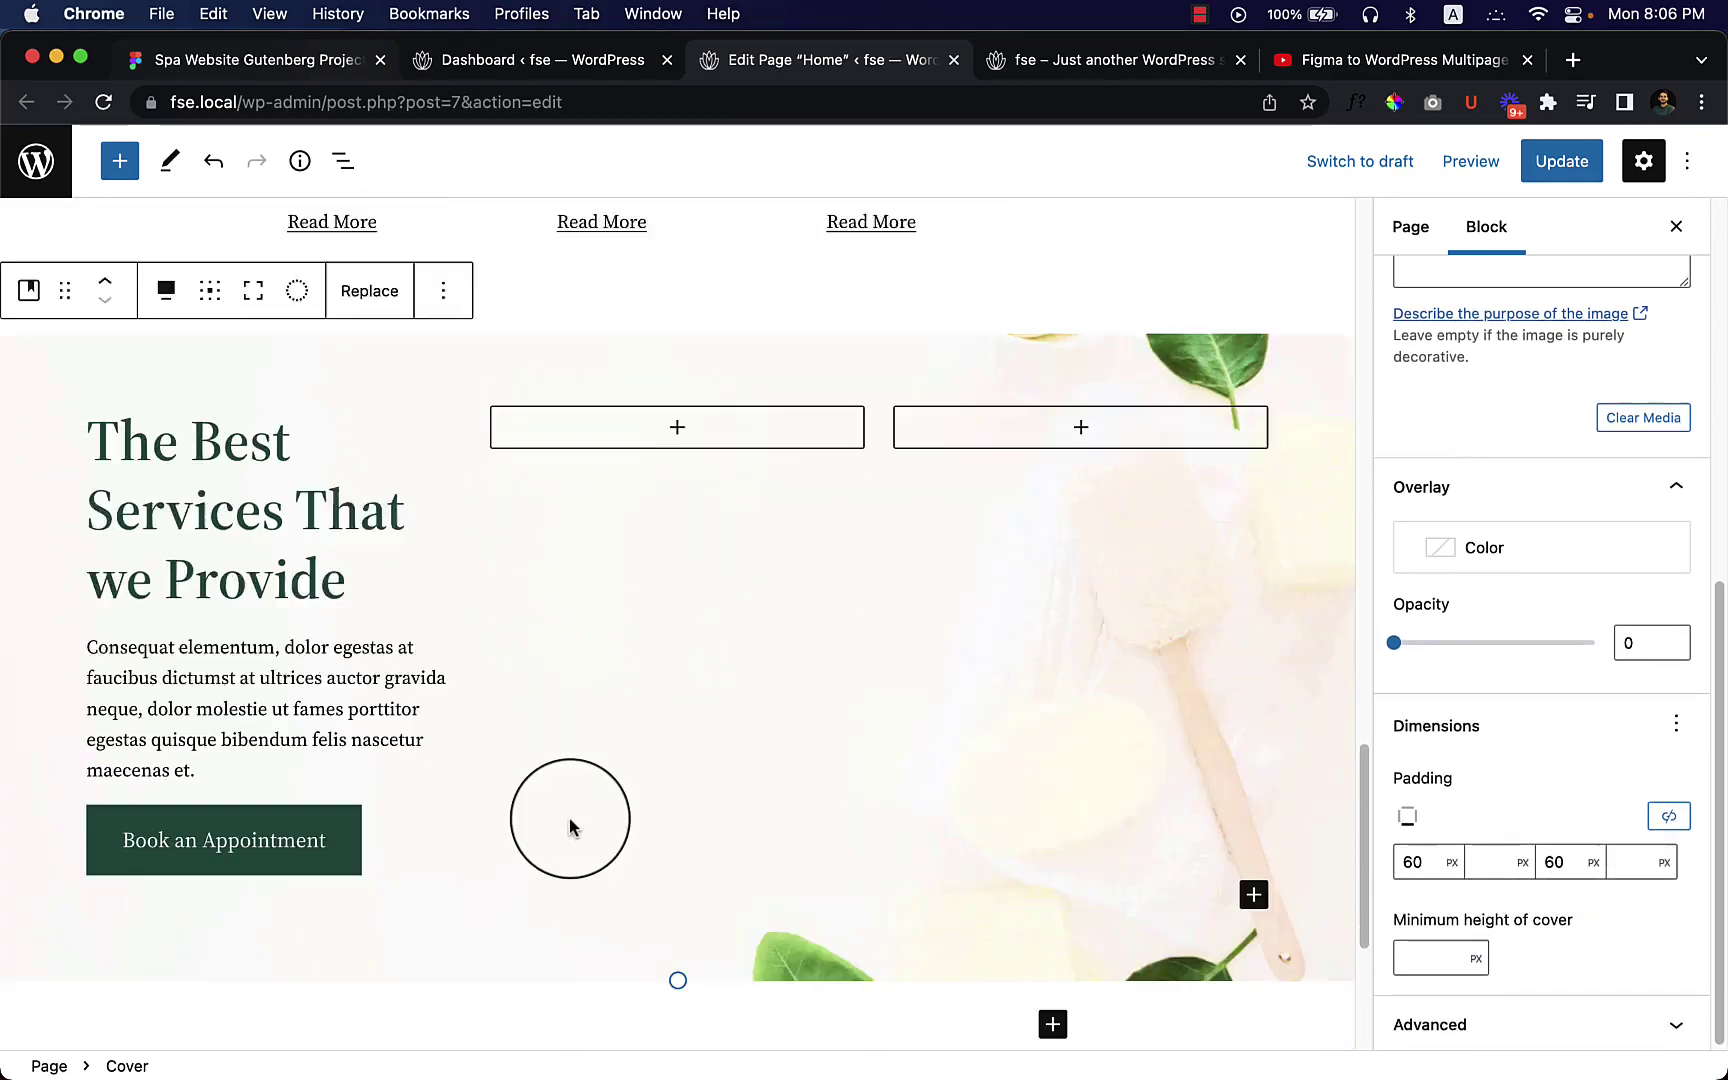
{"action": "scroll", "coordinate": [570, 827], "scroll_direction": "down", "scroll_amount": 3}
{"action": "left_click", "coordinate": [315, 80]}
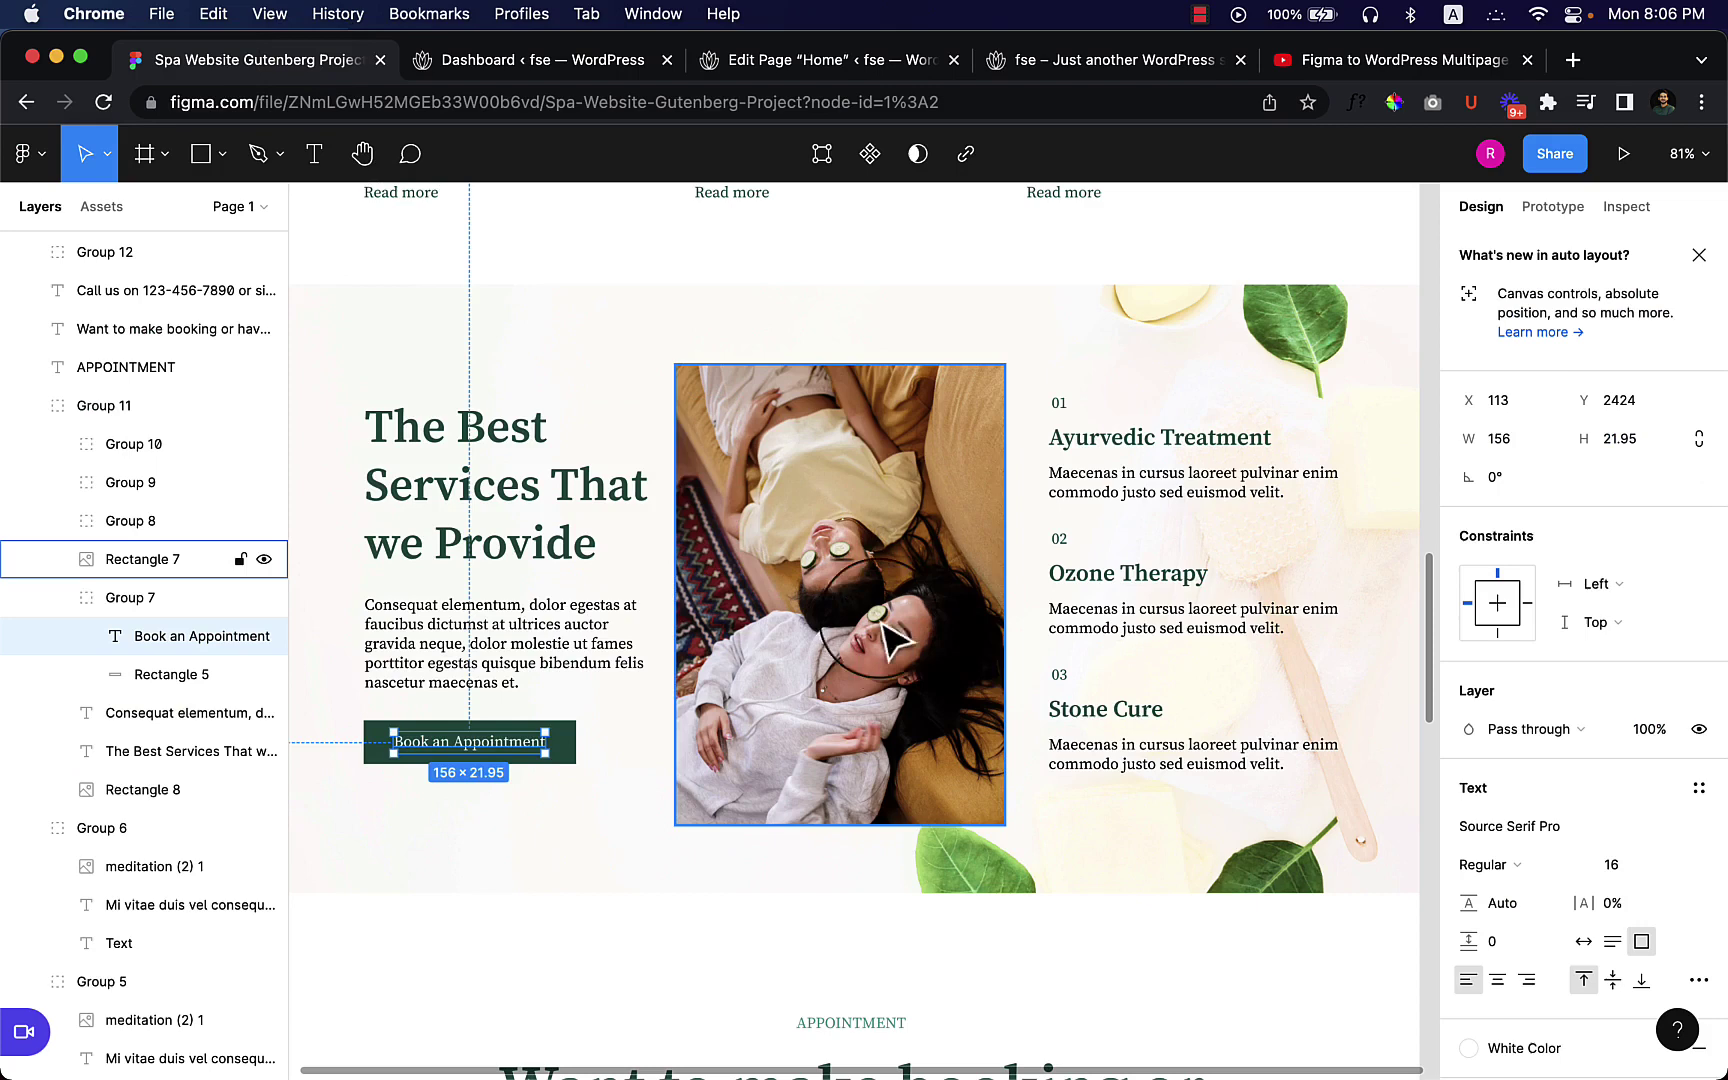
Step: Add an Image block in the second column with the spa photo of two women with cucumber slices
{"action": "left_click", "coordinate": [718, 66]}
{"action": "left_click", "coordinate": [677, 280]}
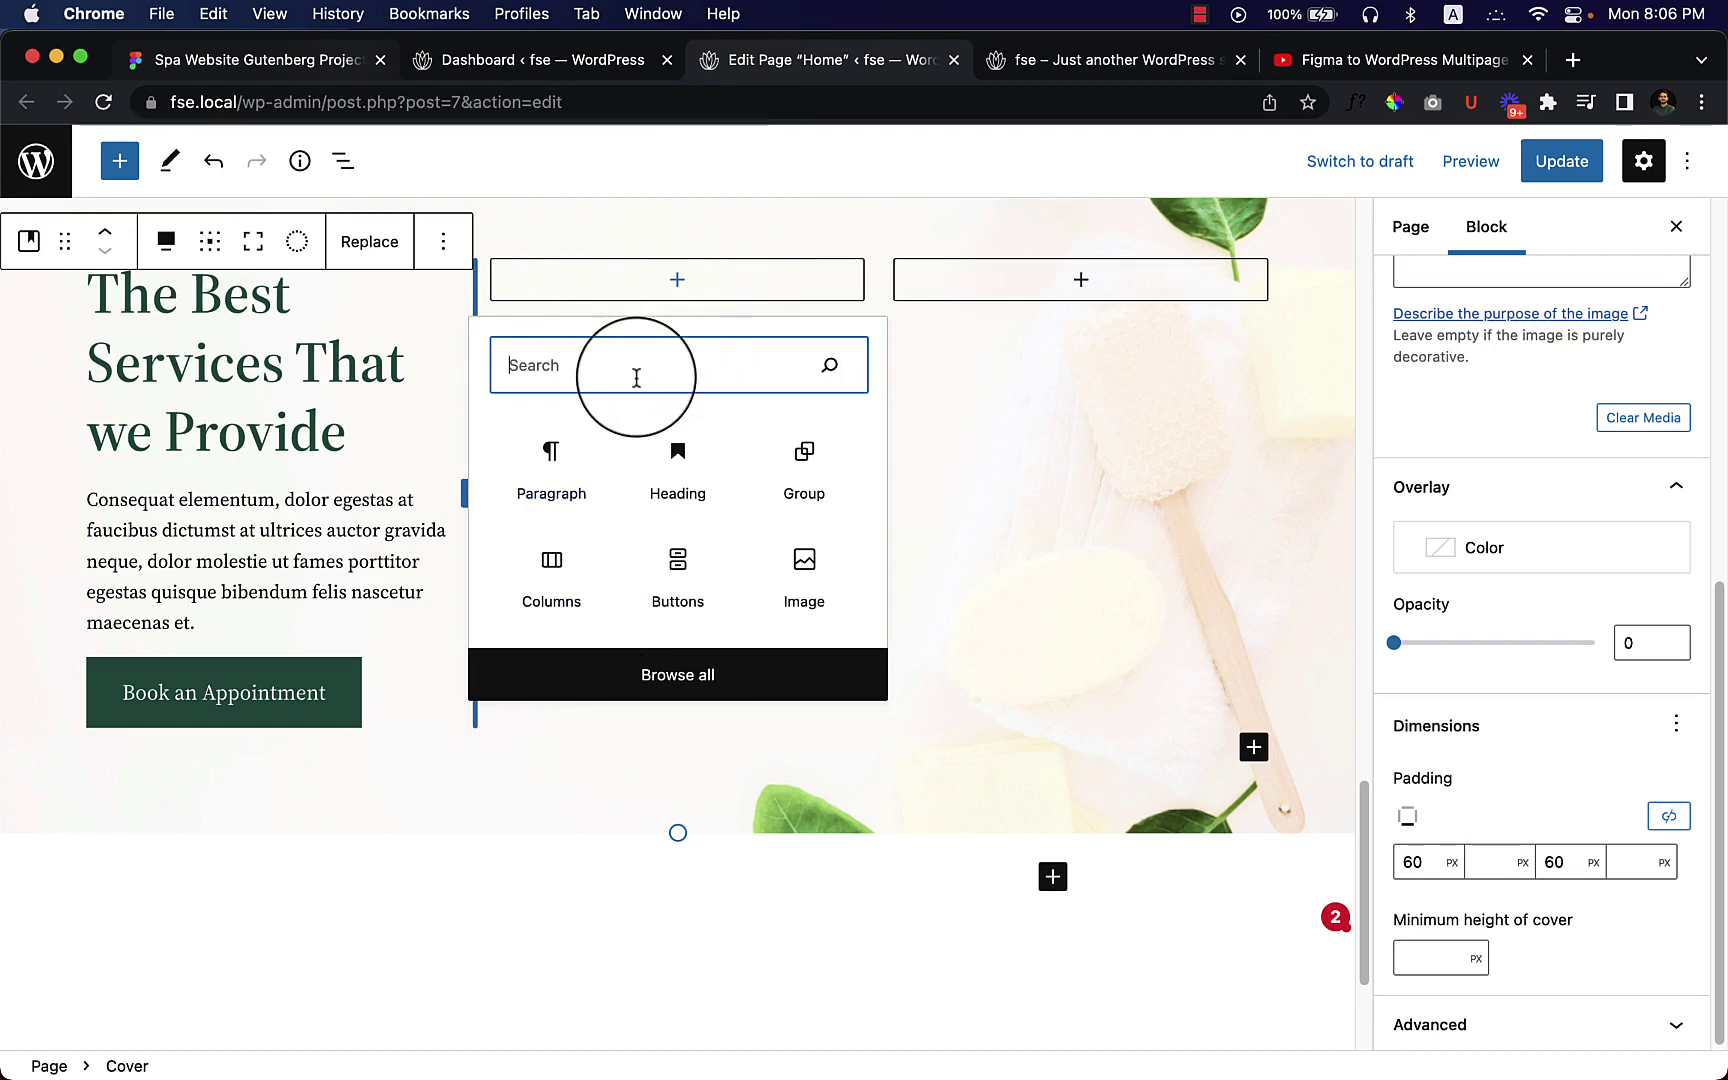
{"action": "type", "text": "i"}
{"action": "key", "text": "BackSpace"}
{"action": "type", "text": "image"}
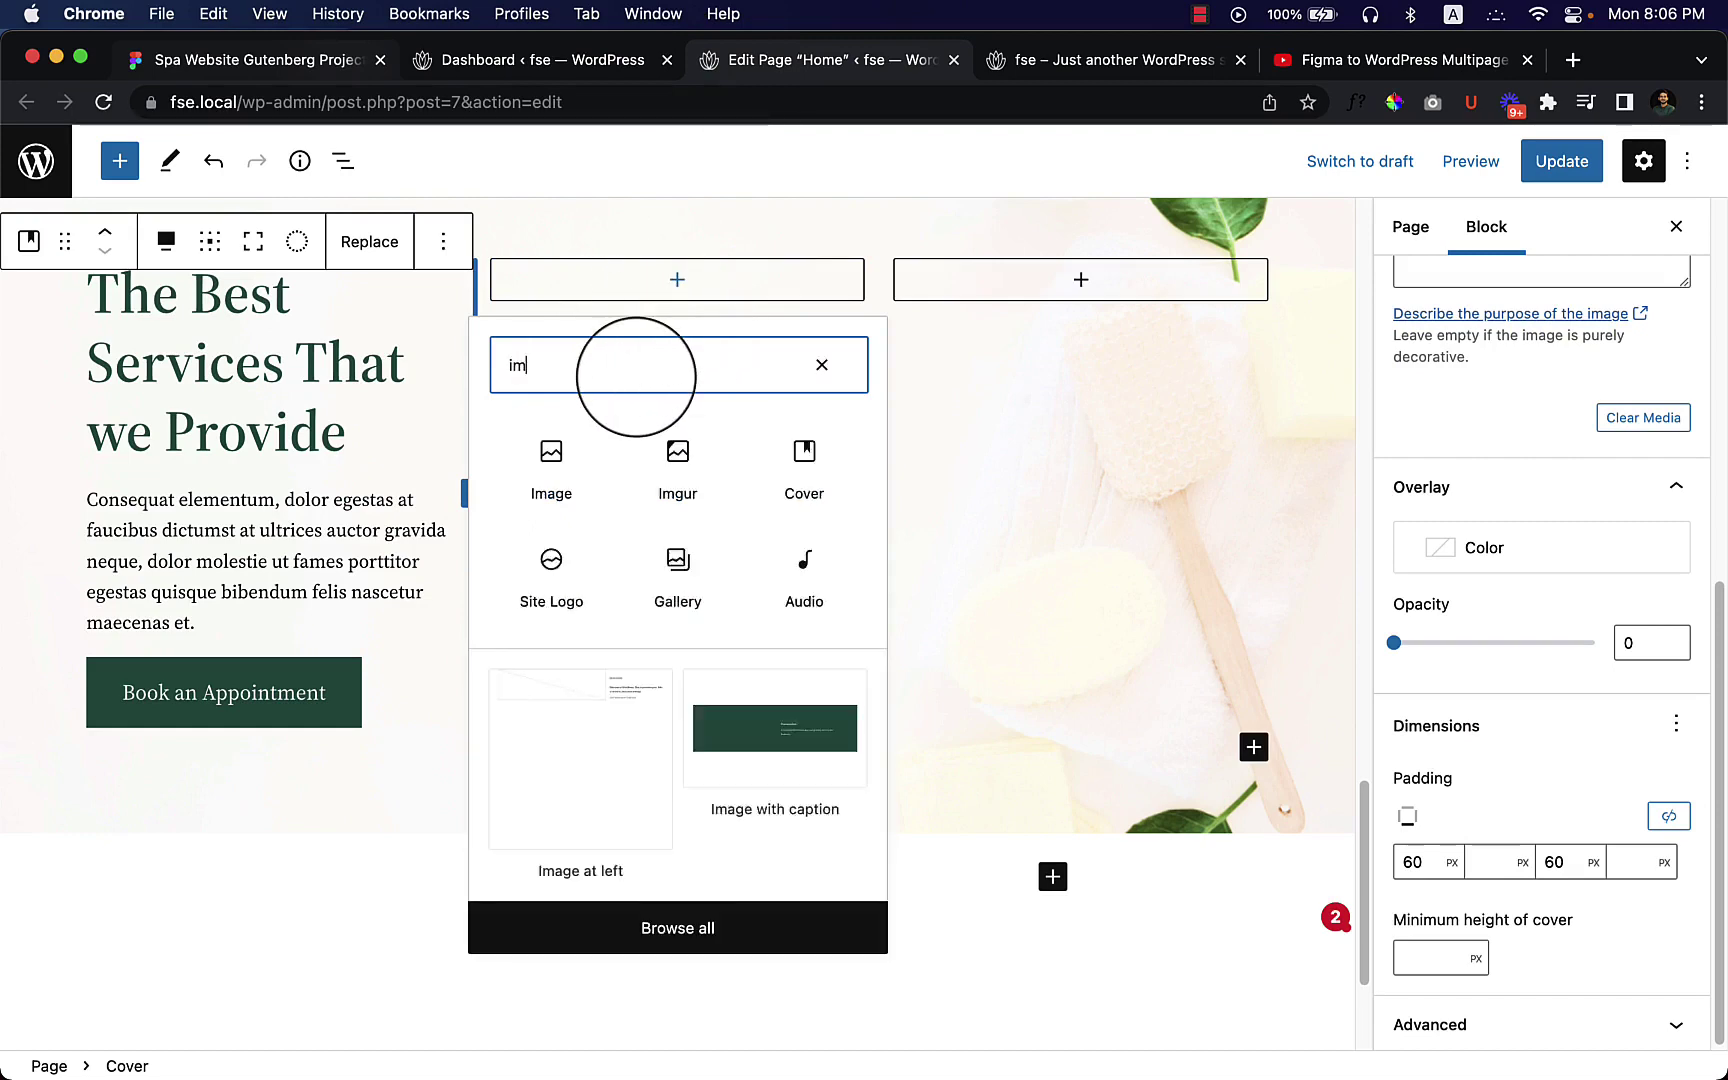
{"action": "left_click", "coordinate": [540, 455]}
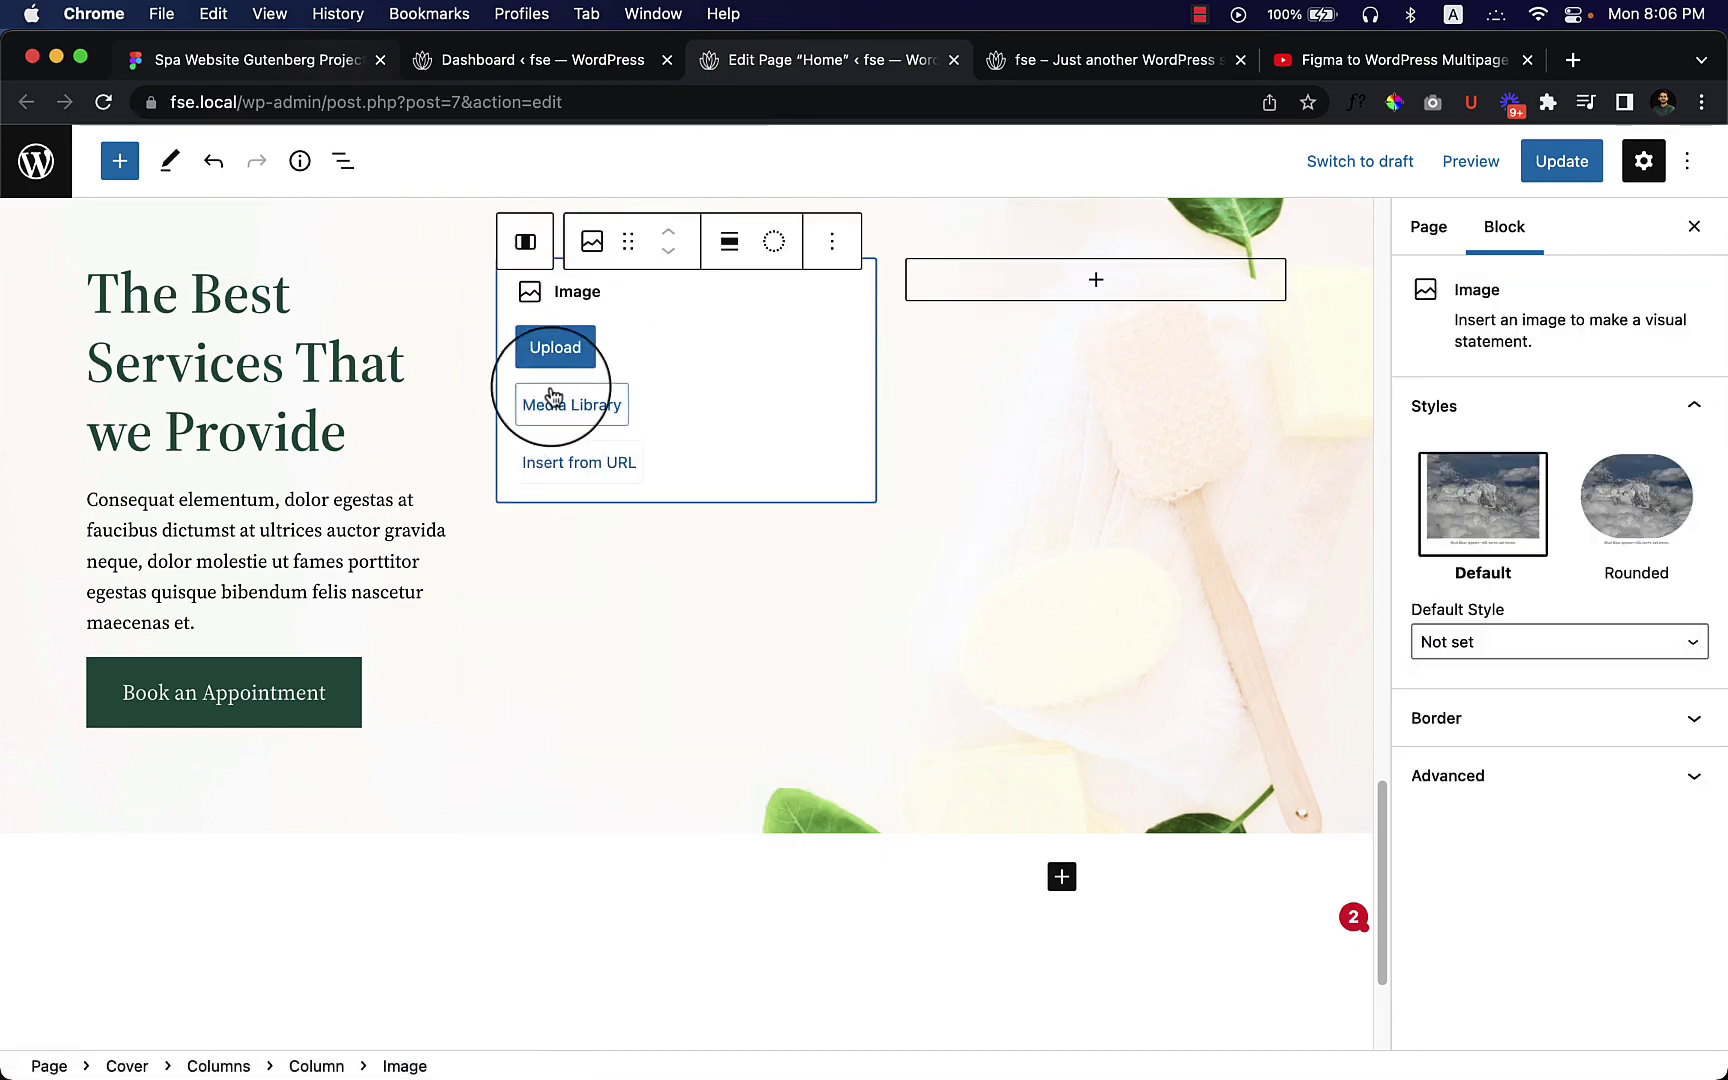
{"action": "left_click", "coordinate": [551, 400]}
{"action": "left_click", "coordinate": [497, 622]}
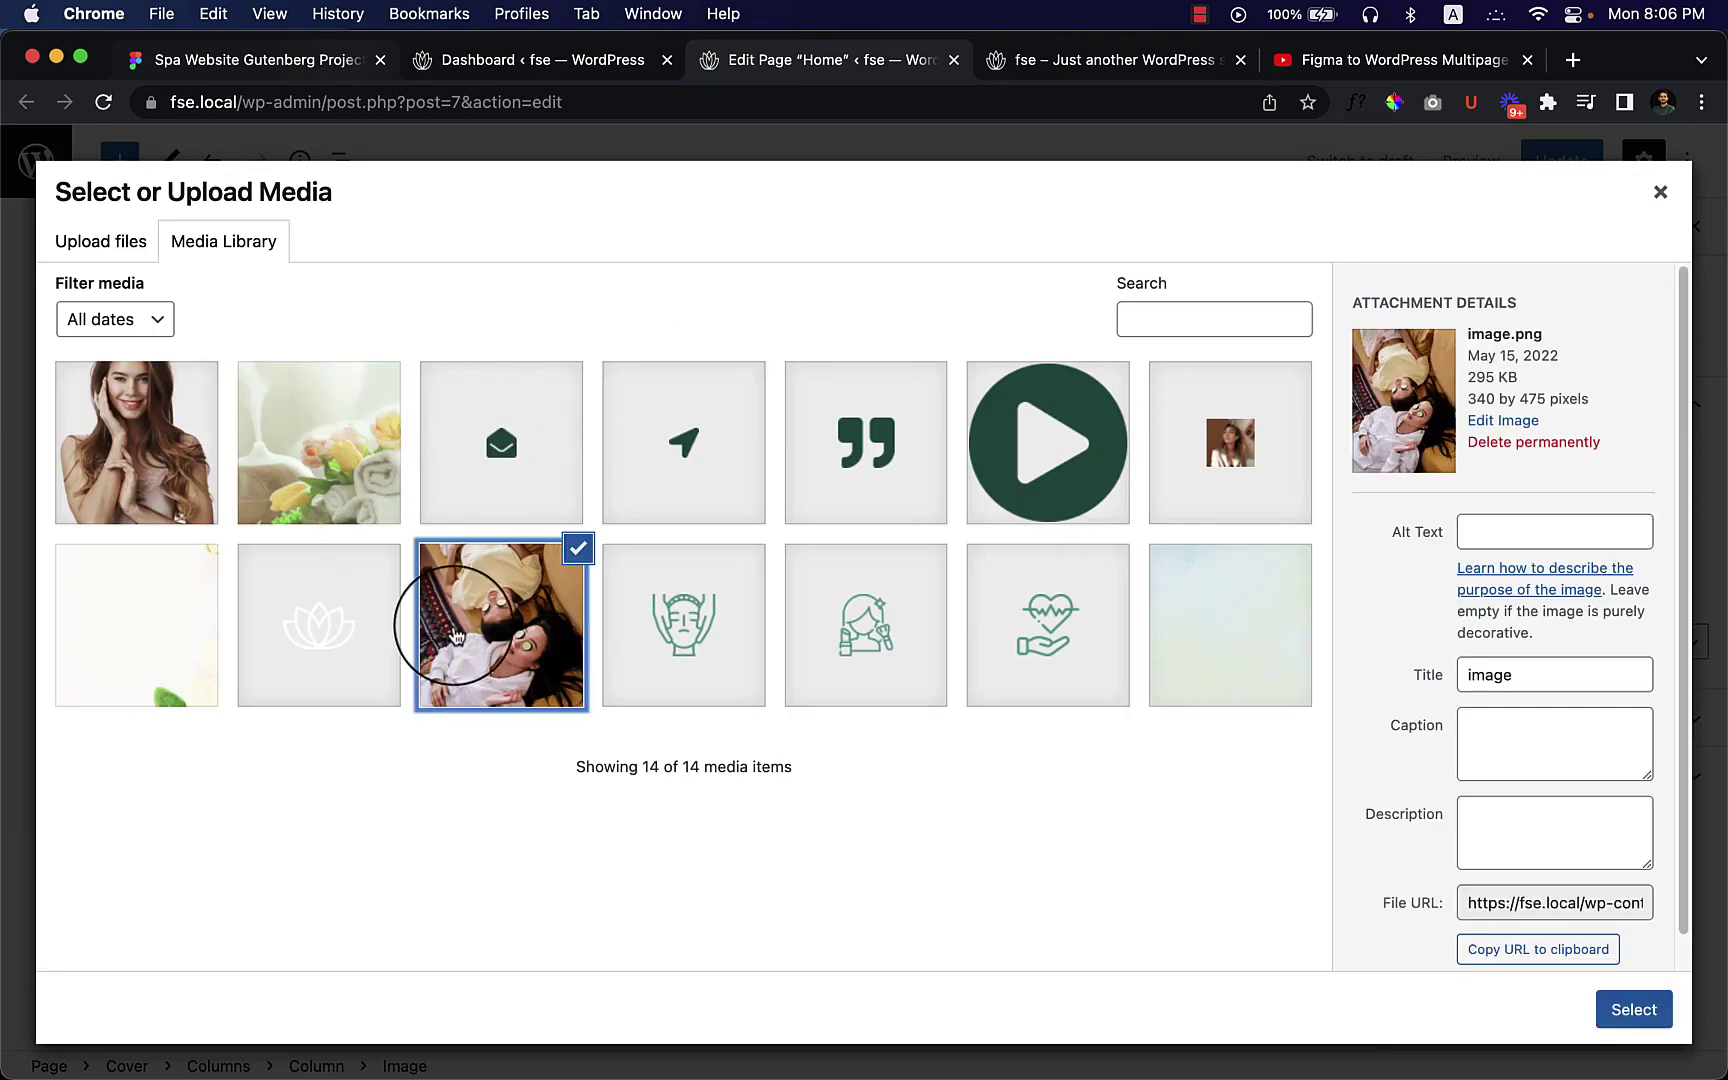
{"action": "left_click", "coordinate": [1633, 1009]}
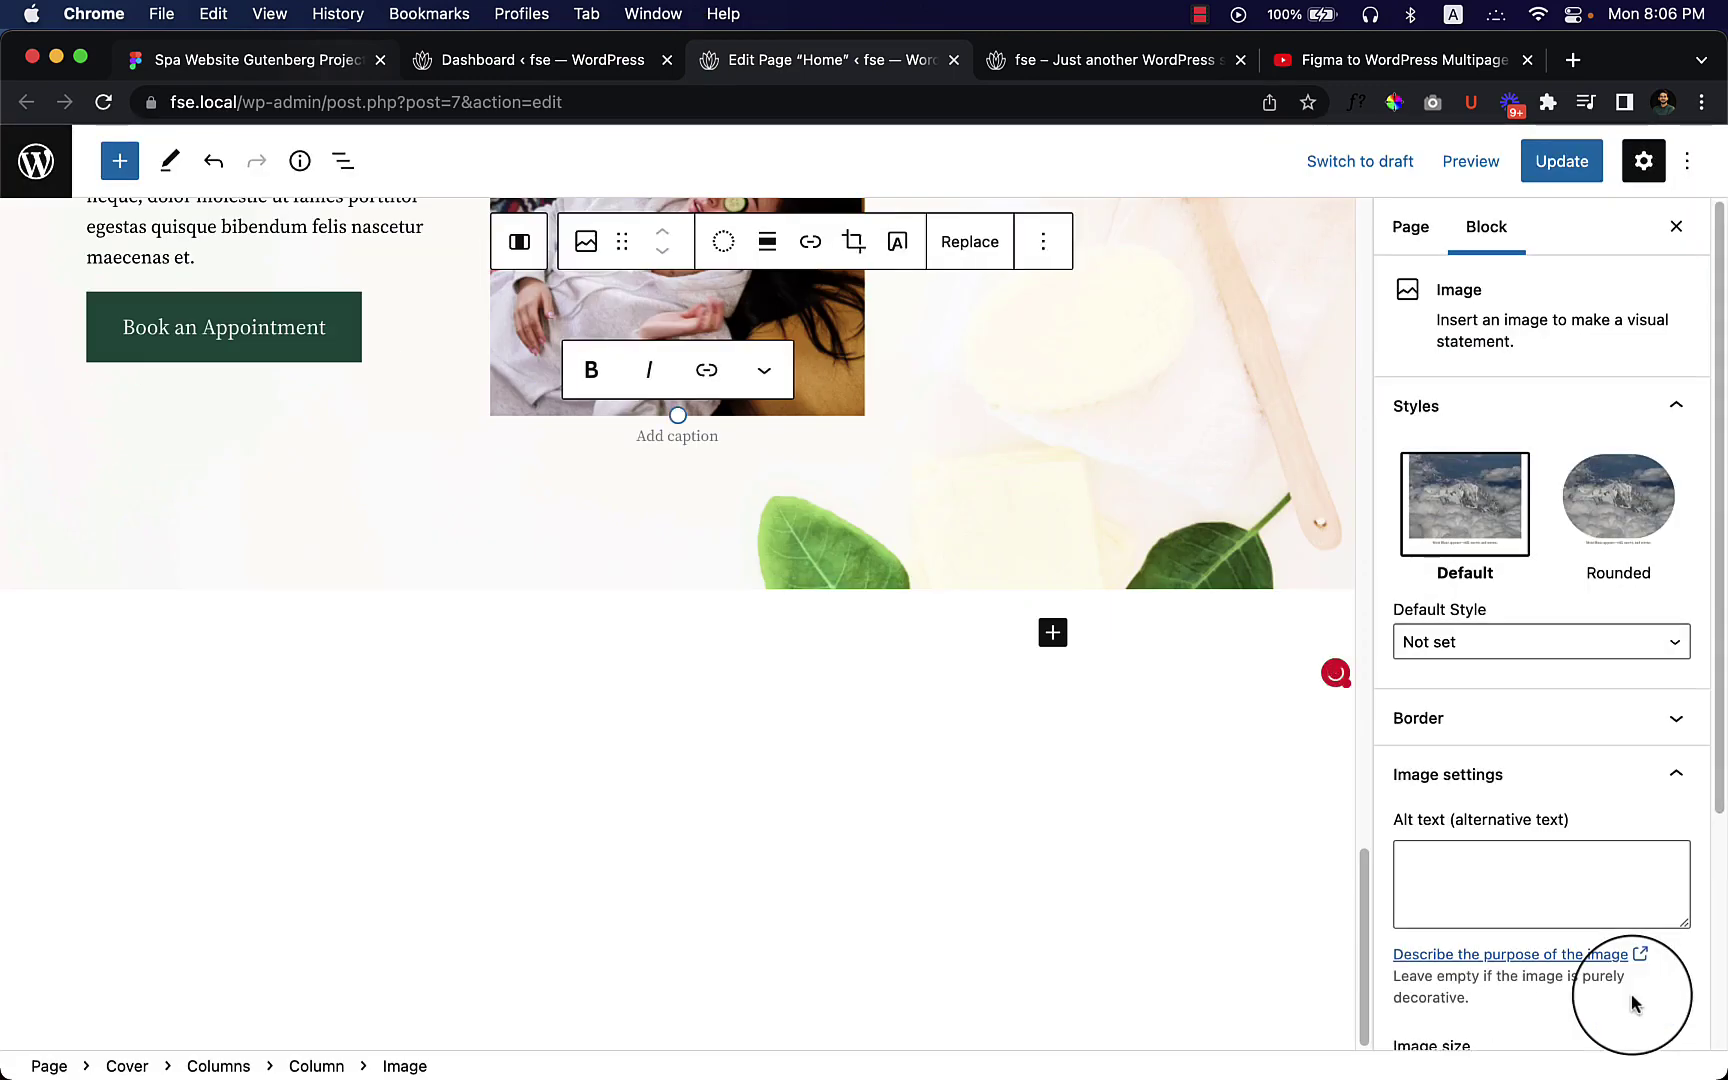
{"action": "scroll", "coordinate": [805, 737], "scroll_direction": "down", "scroll_amount": 5}
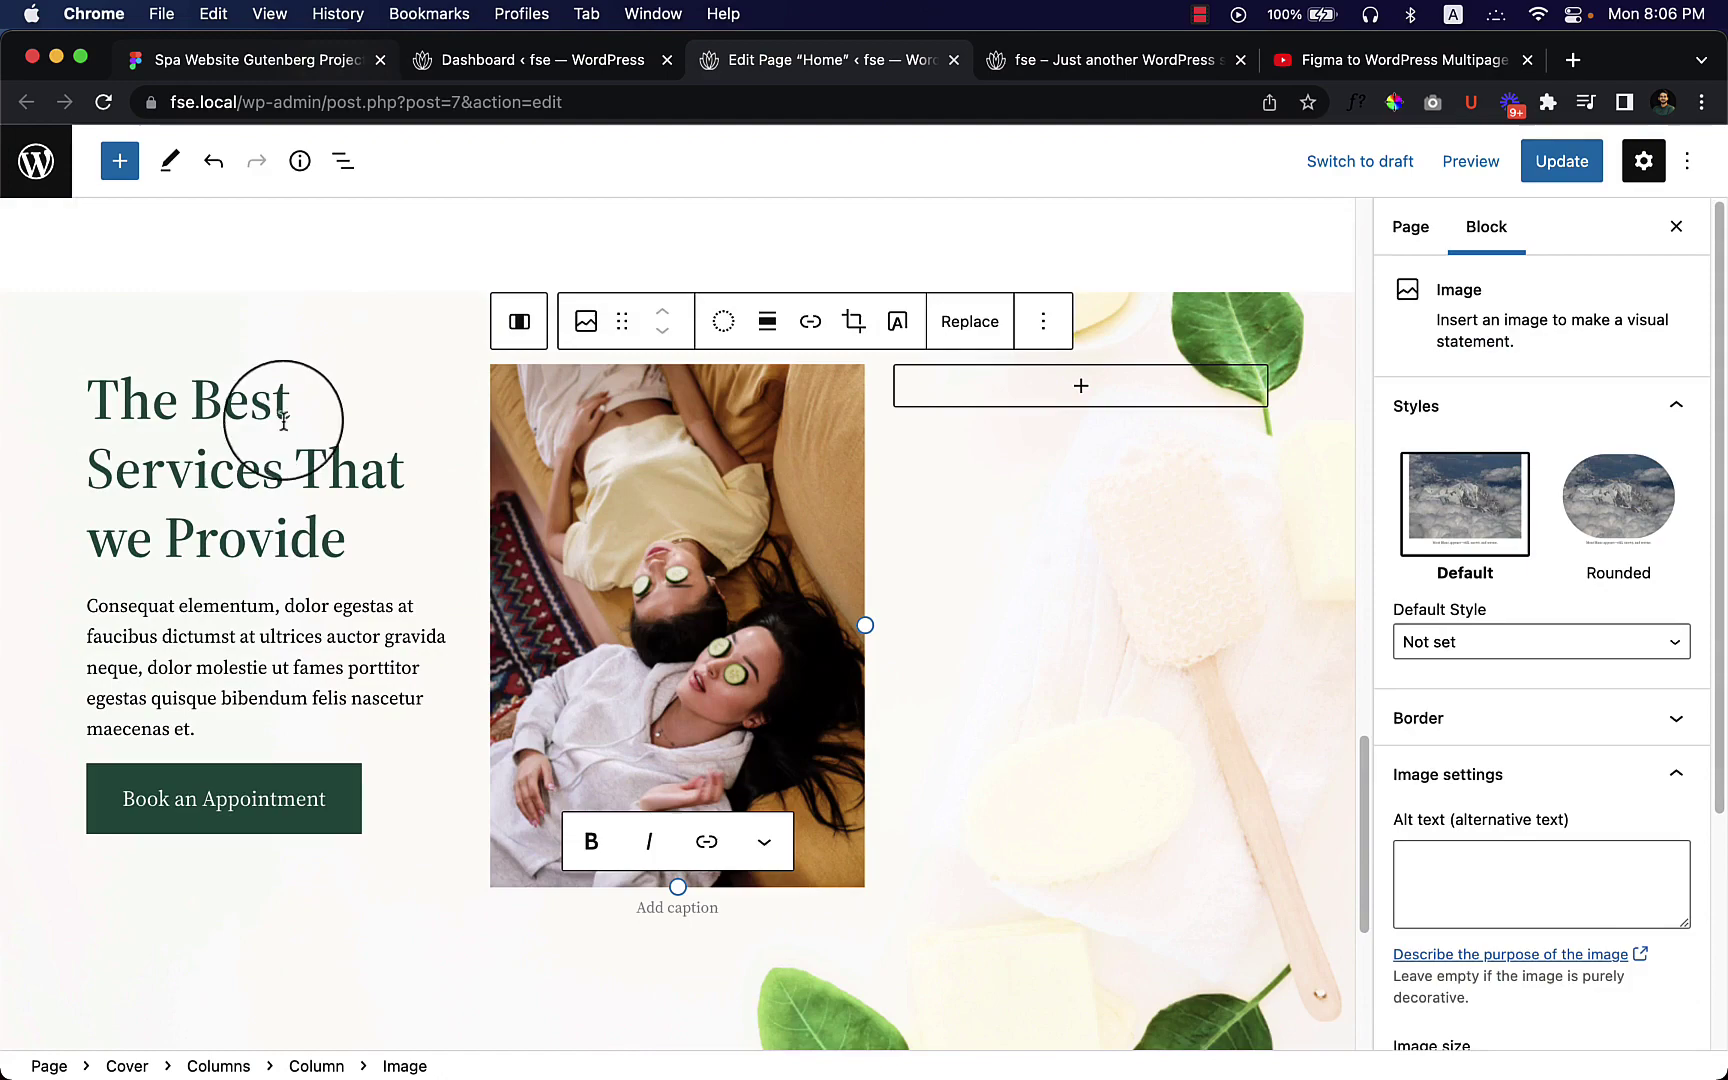
{"action": "left_click", "coordinate": [343, 162]}
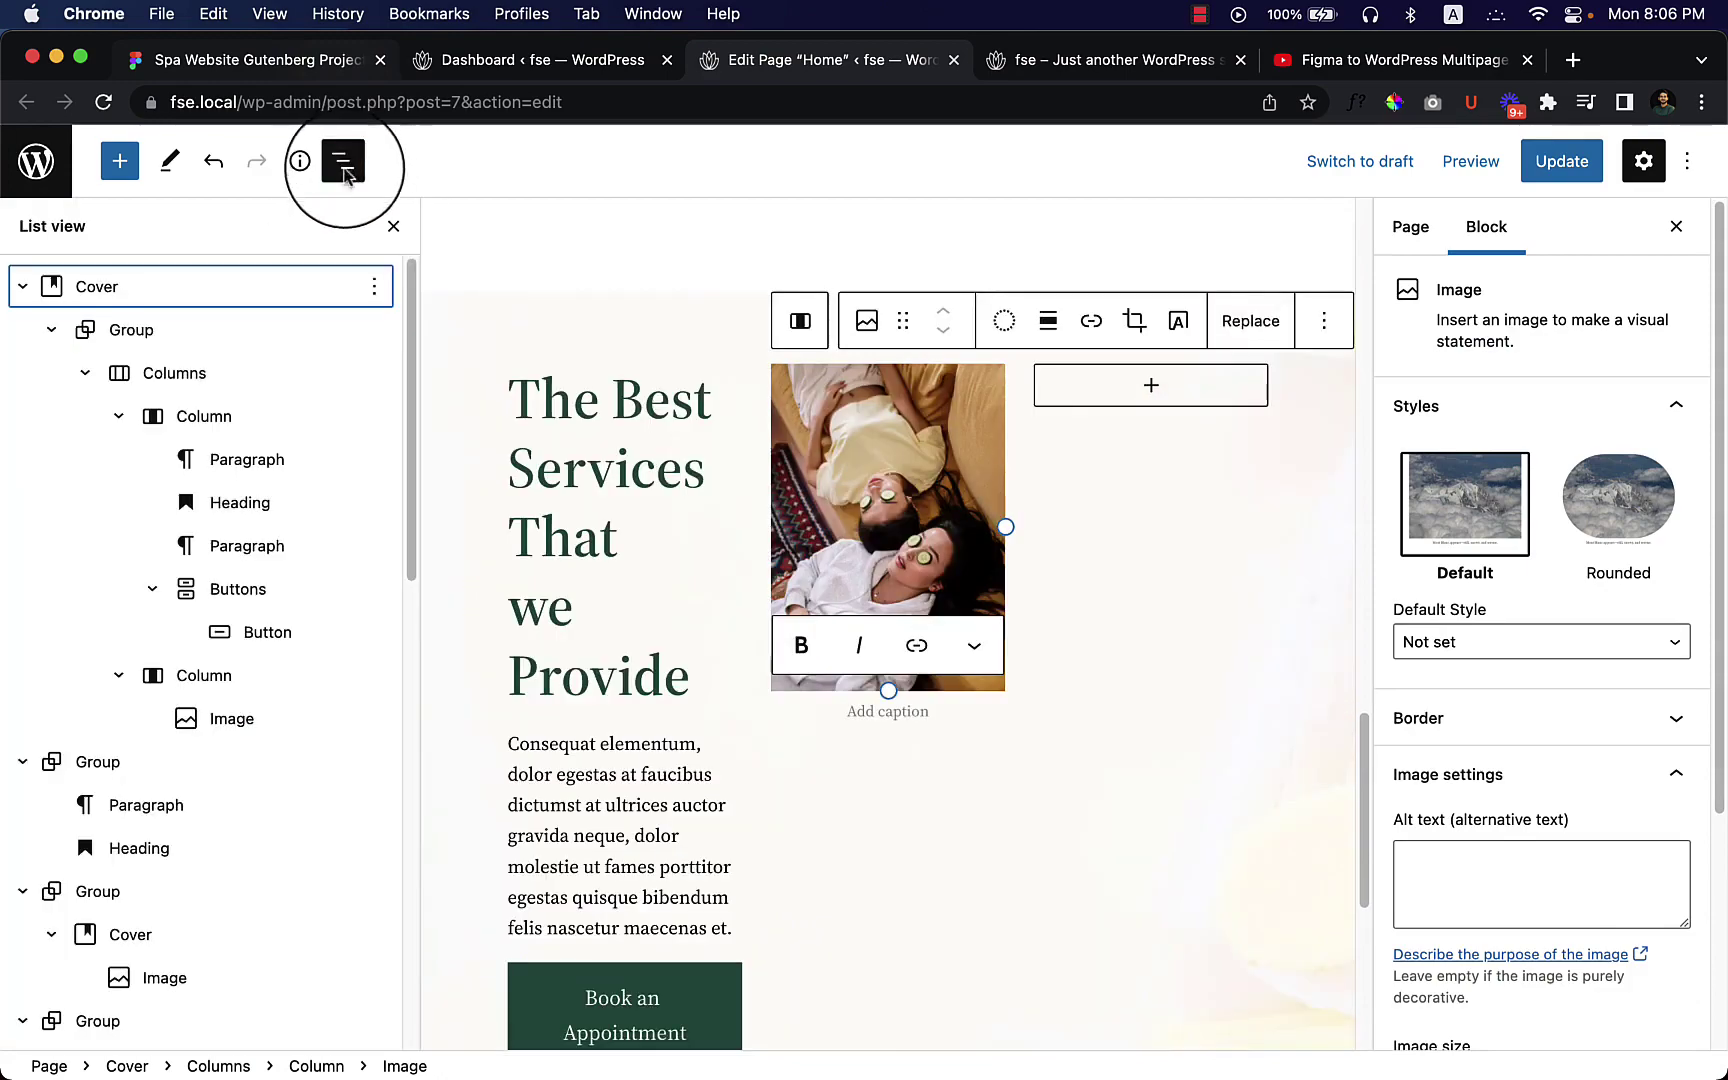
{"action": "scroll", "coordinate": [181, 811], "scroll_direction": "down", "scroll_amount": 10}
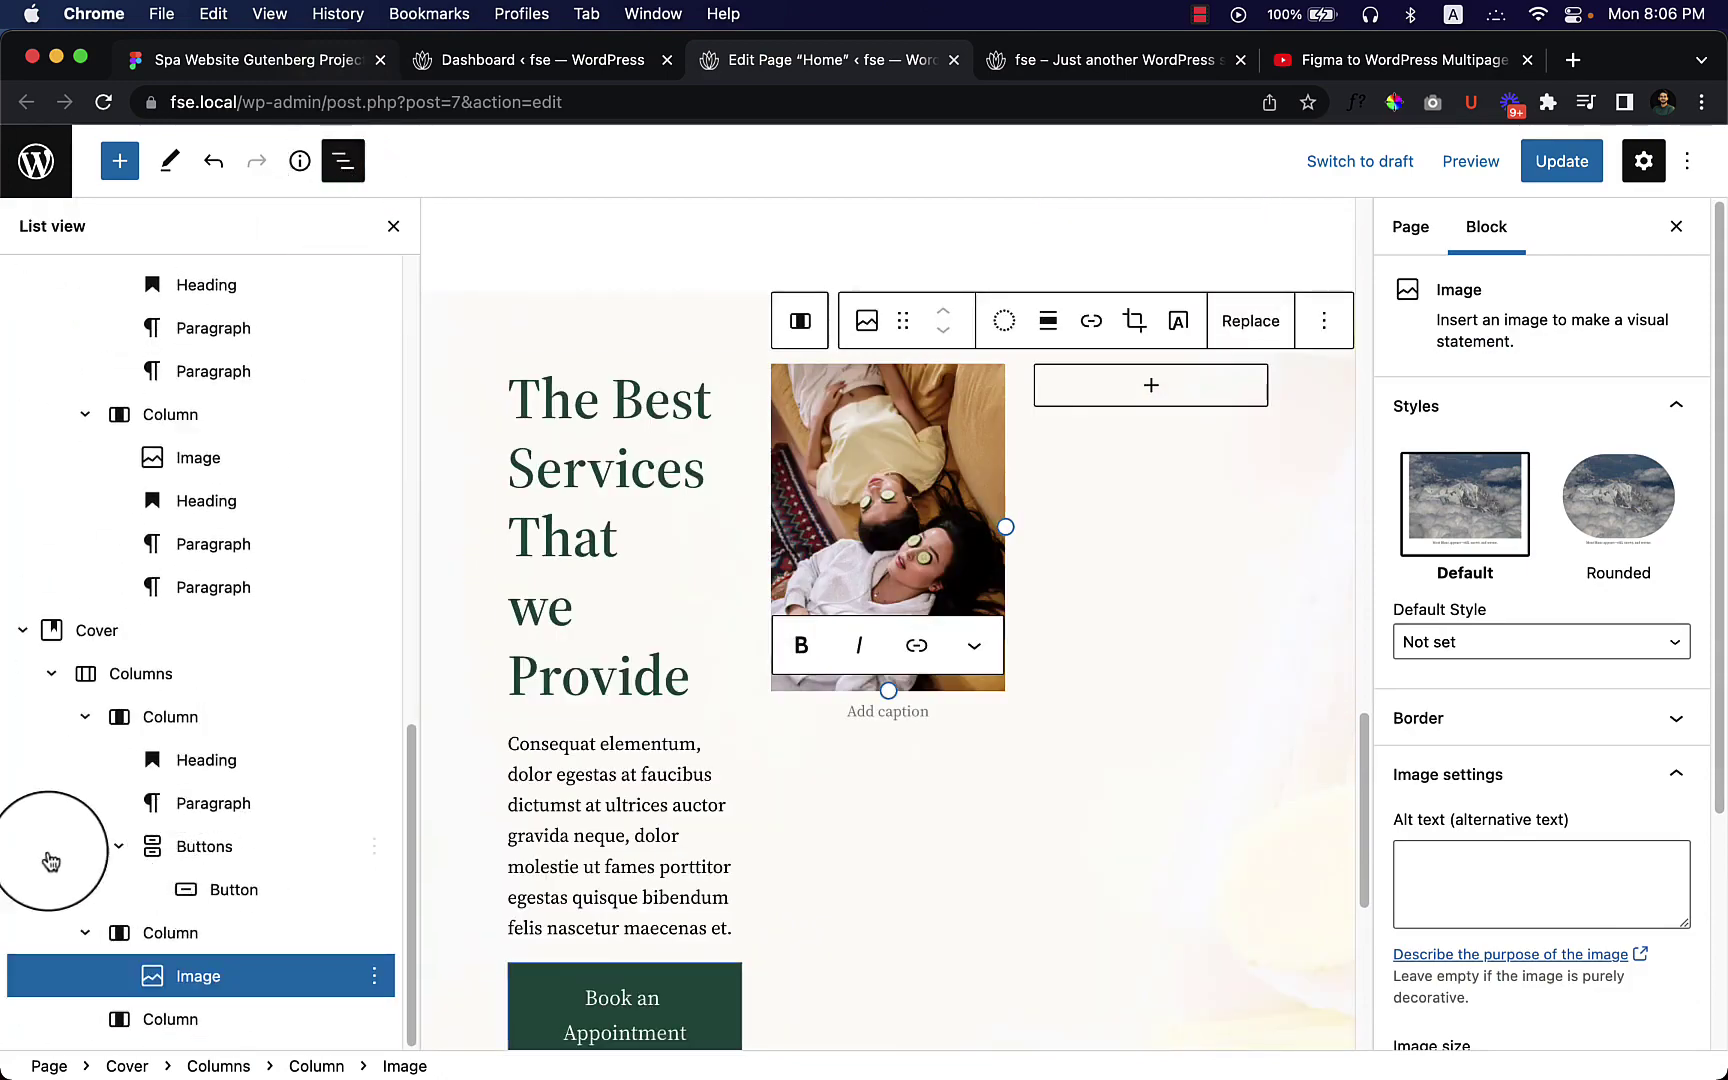
{"action": "left_click", "coordinate": [160, 635]}
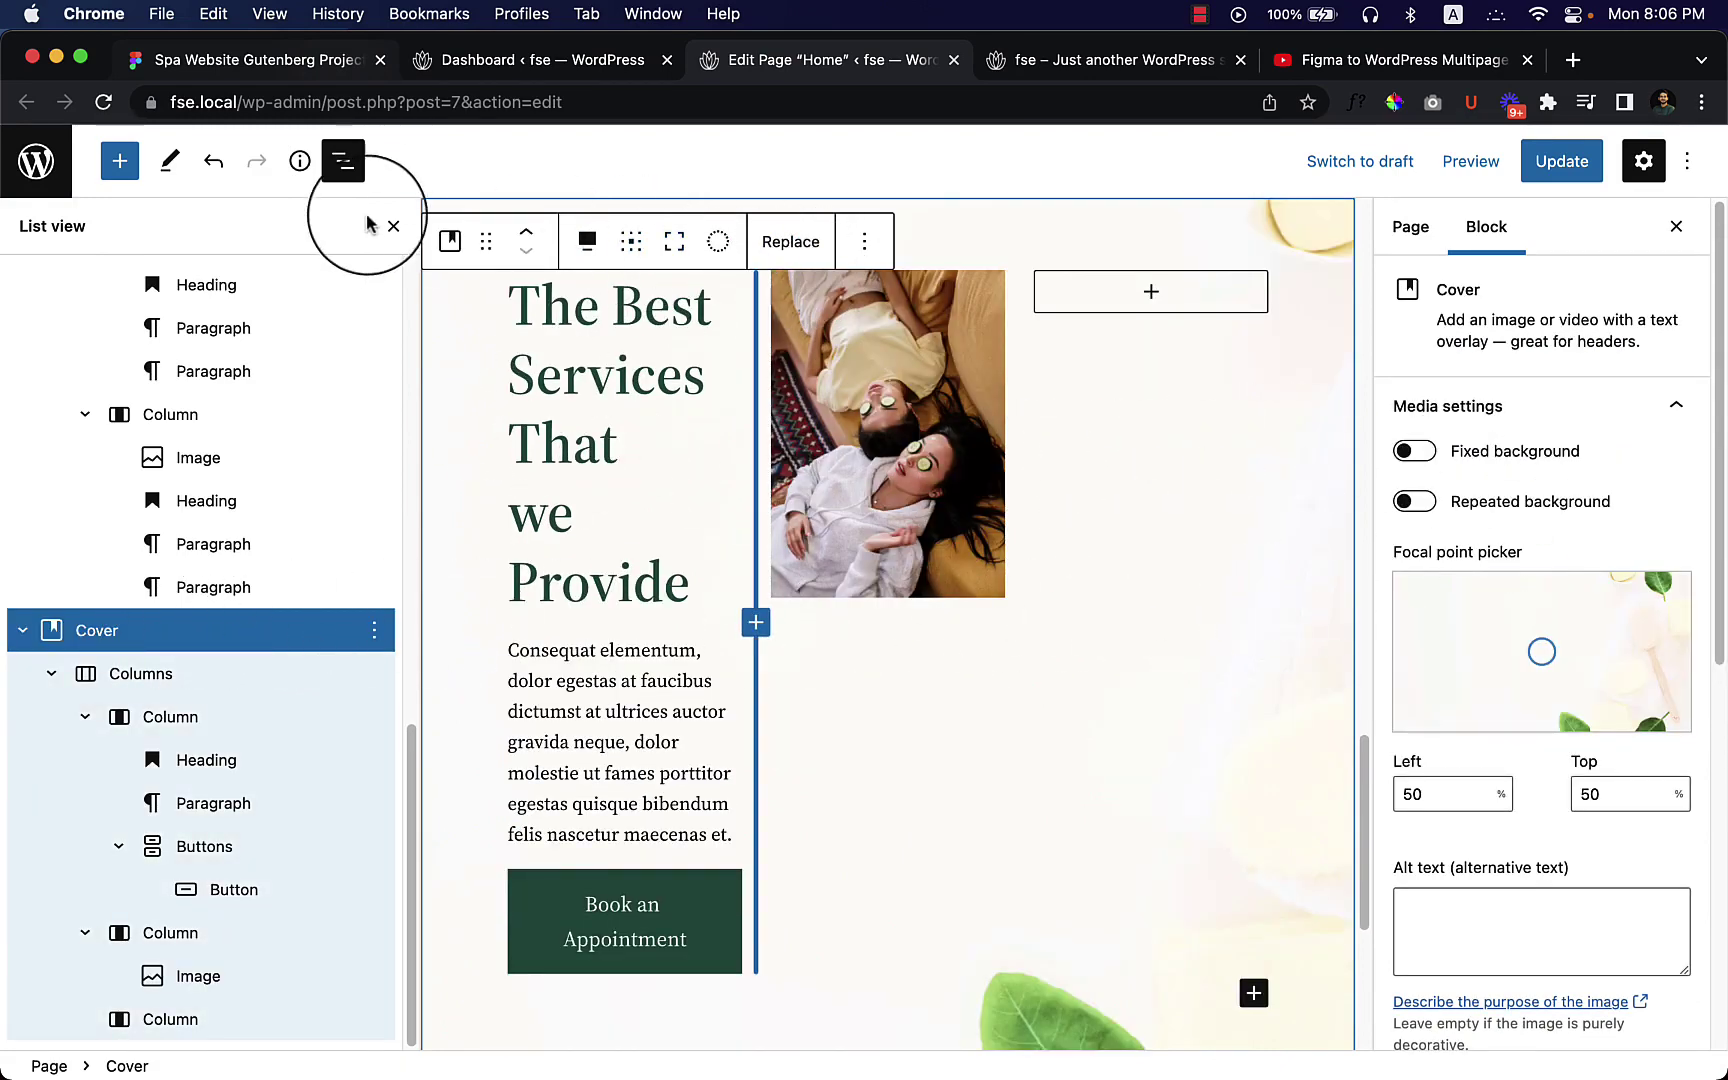
{"action": "left_click", "coordinate": [348, 173]}
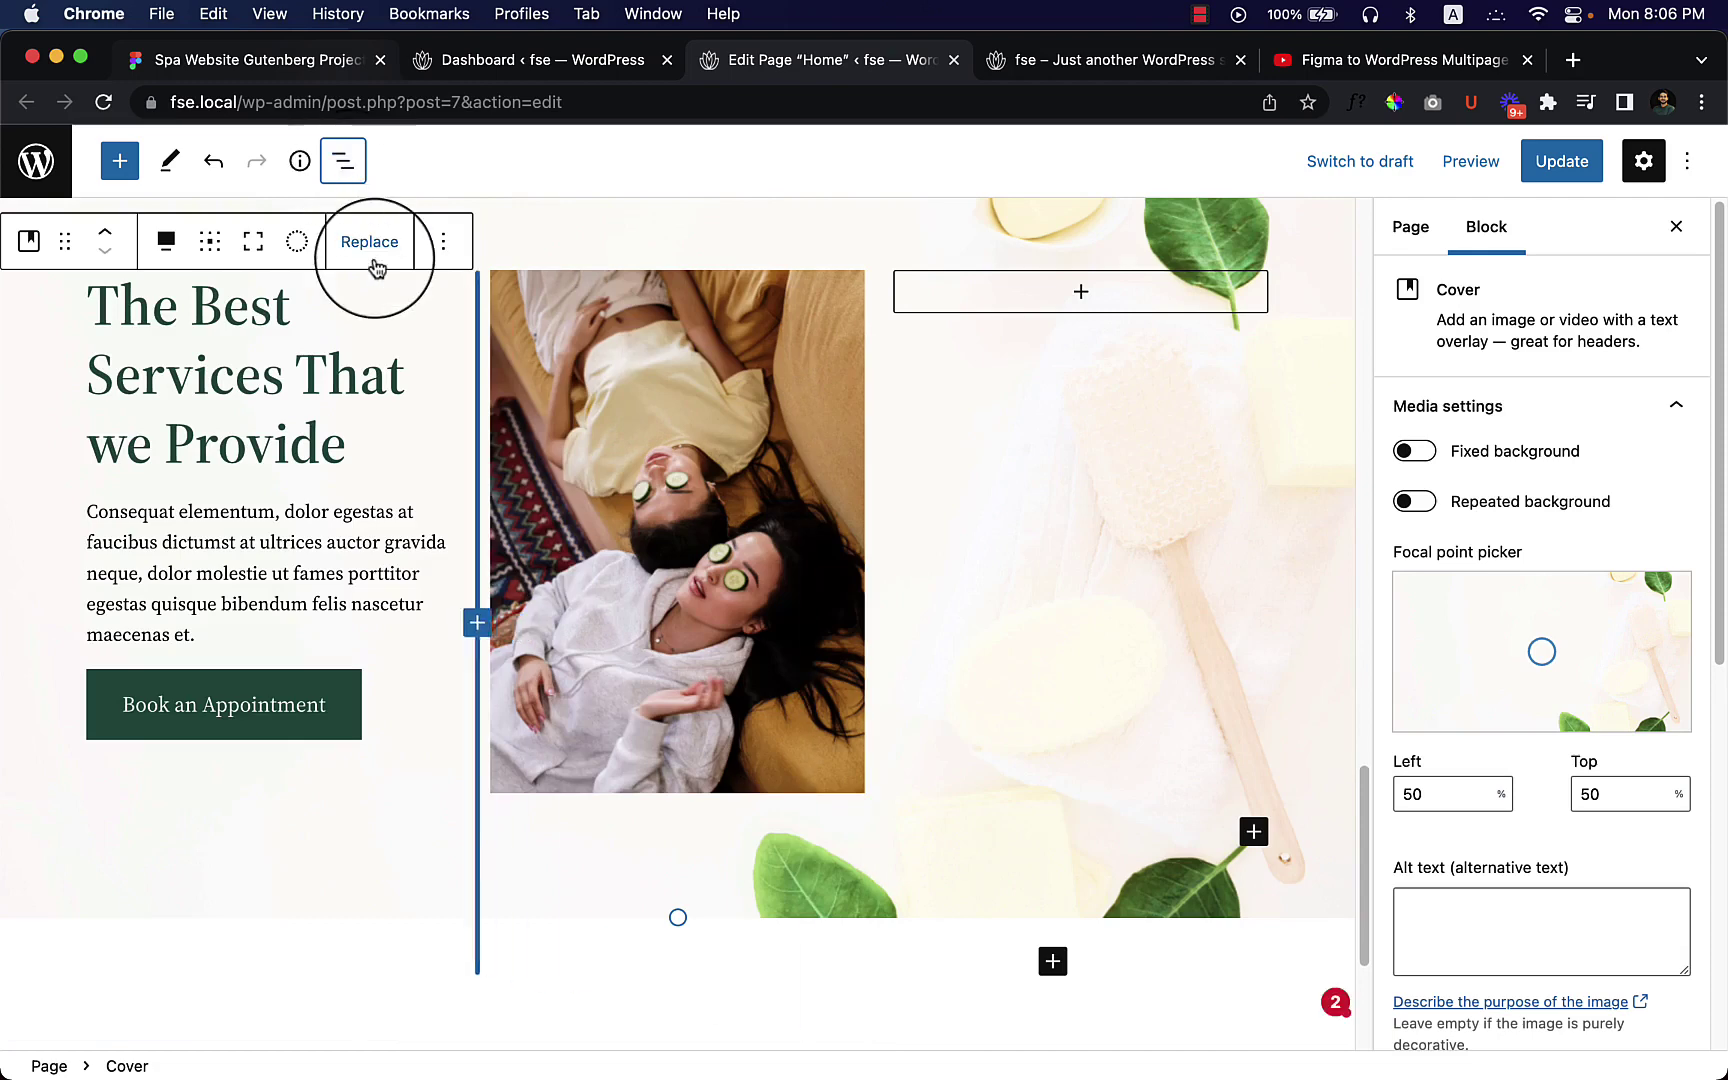
{"action": "left_click", "coordinate": [211, 247]}
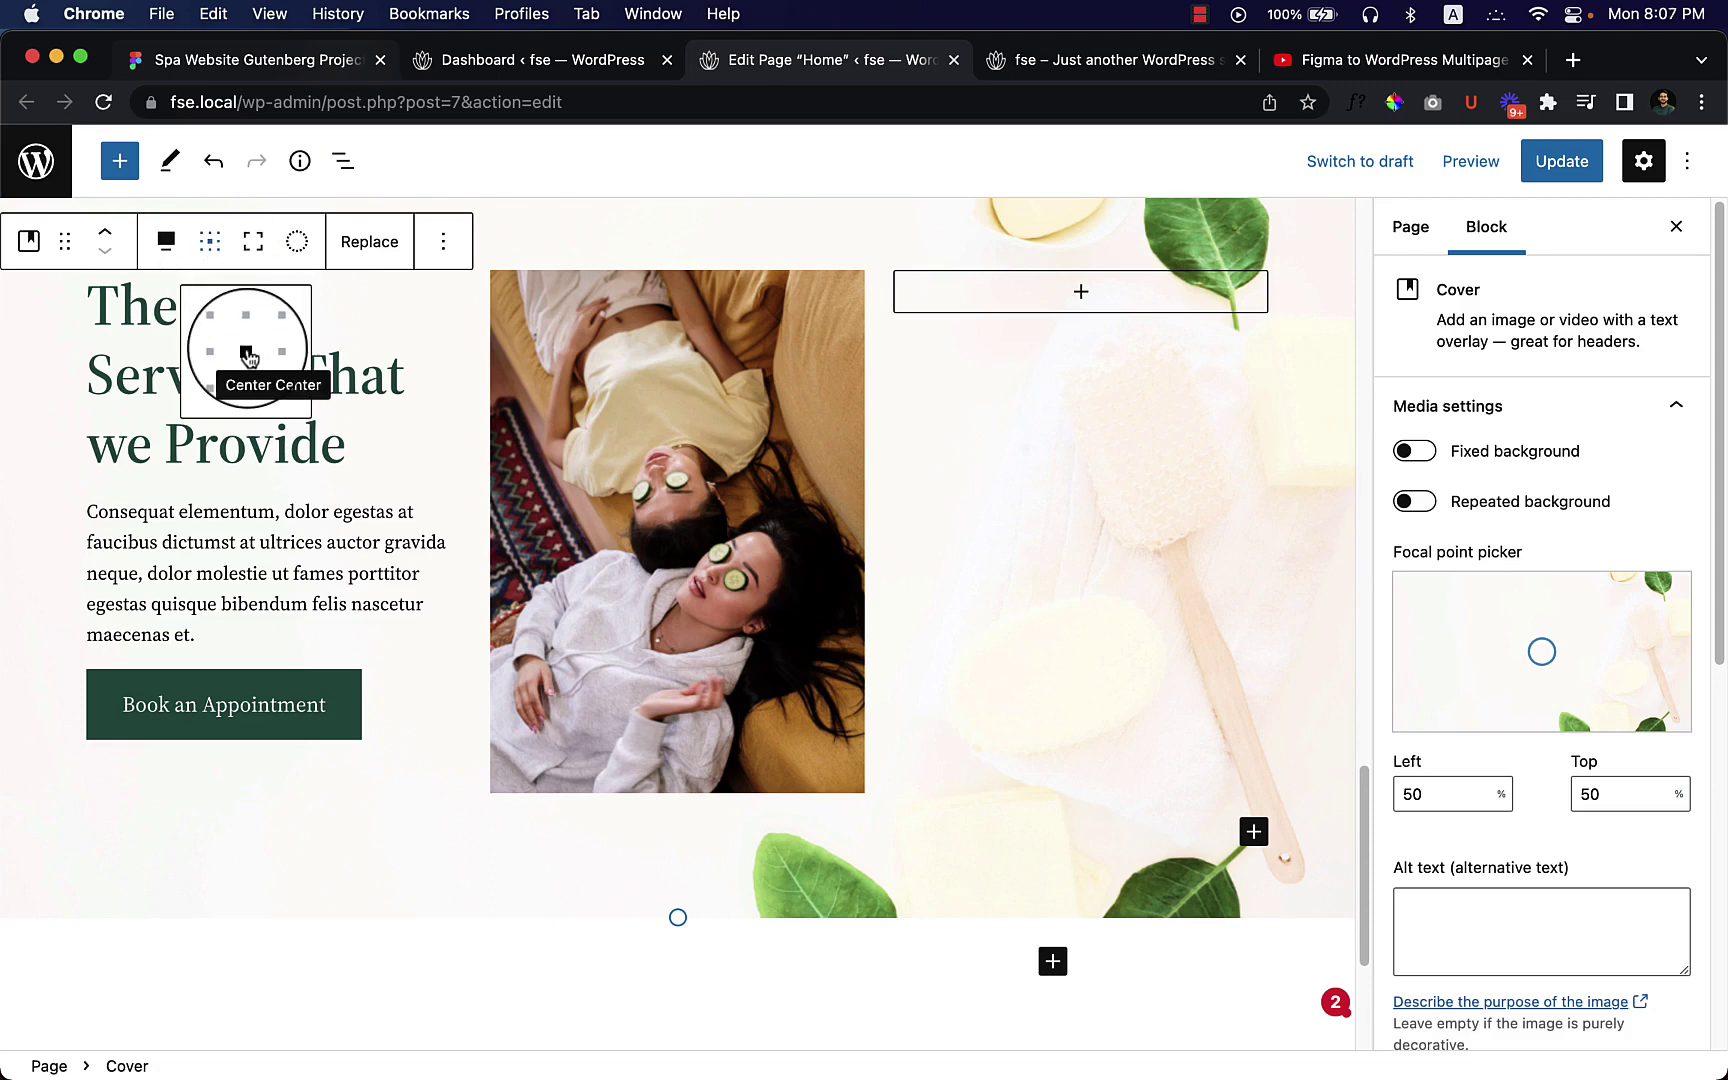
{"action": "scroll", "coordinate": [545, 570], "scroll_direction": "up", "scroll_amount": 2}
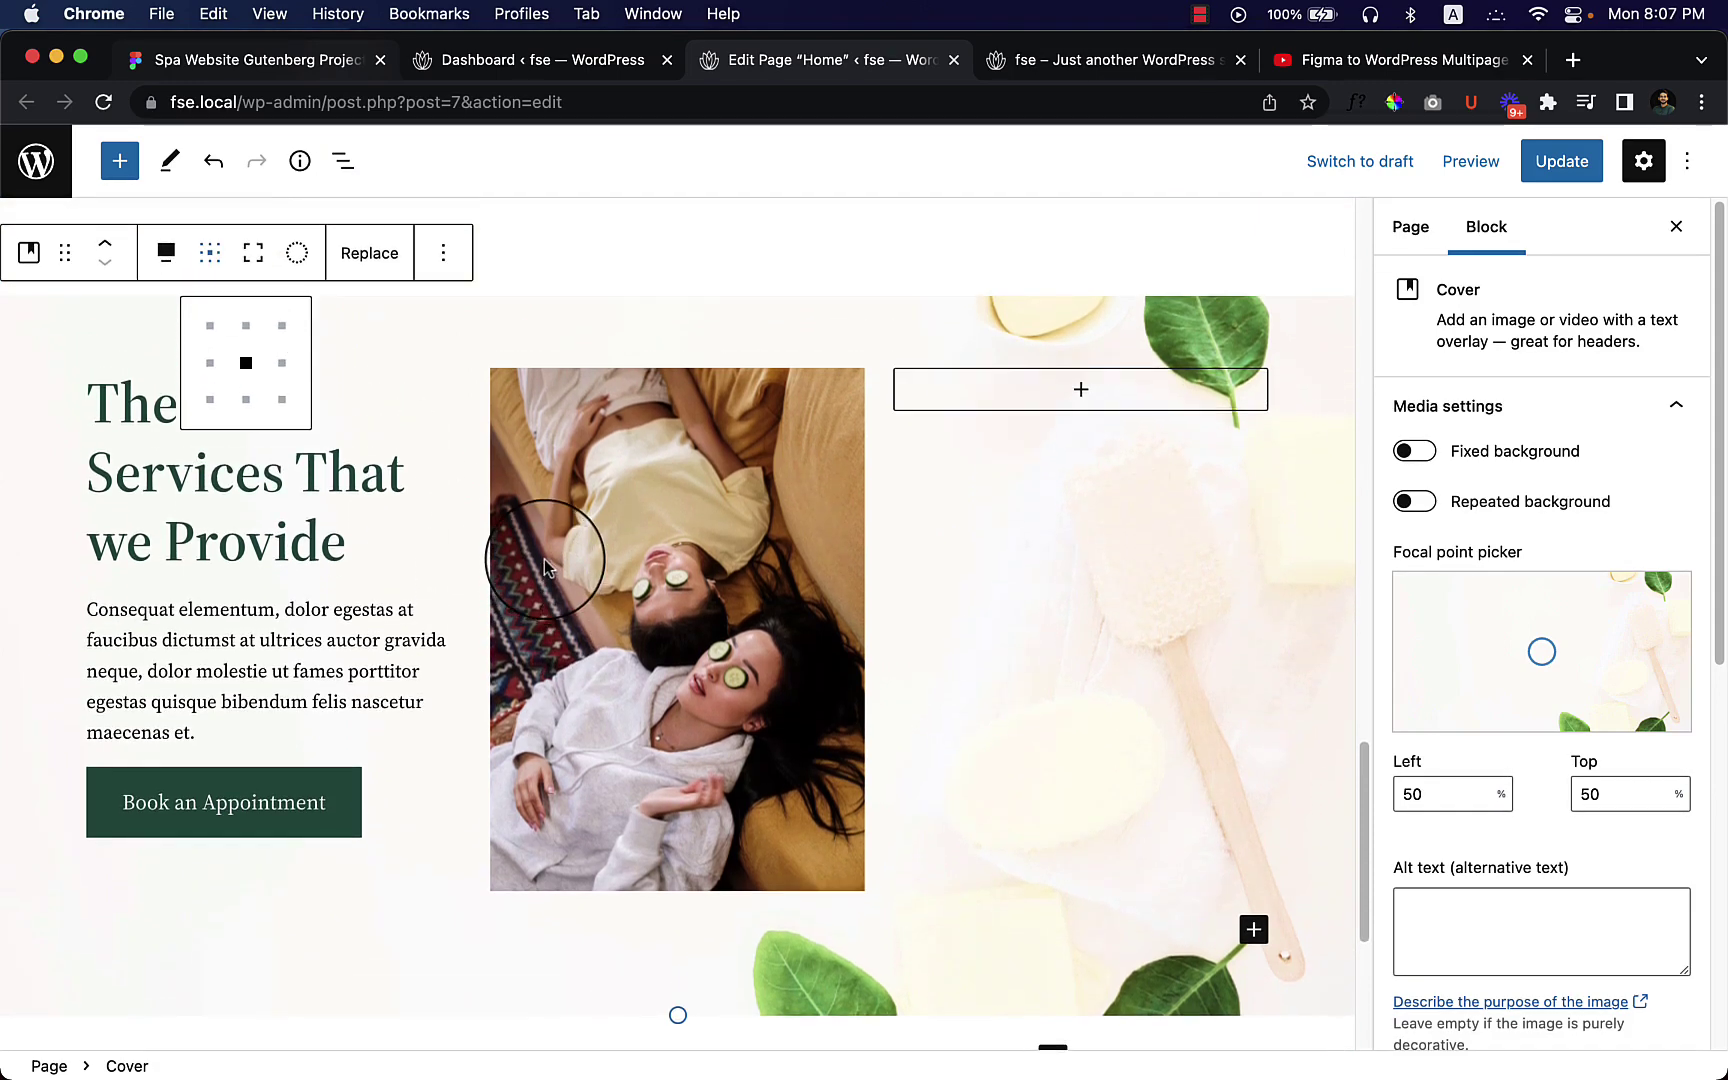
{"action": "scroll", "coordinate": [545, 568], "scroll_direction": "down", "scroll_amount": 1}
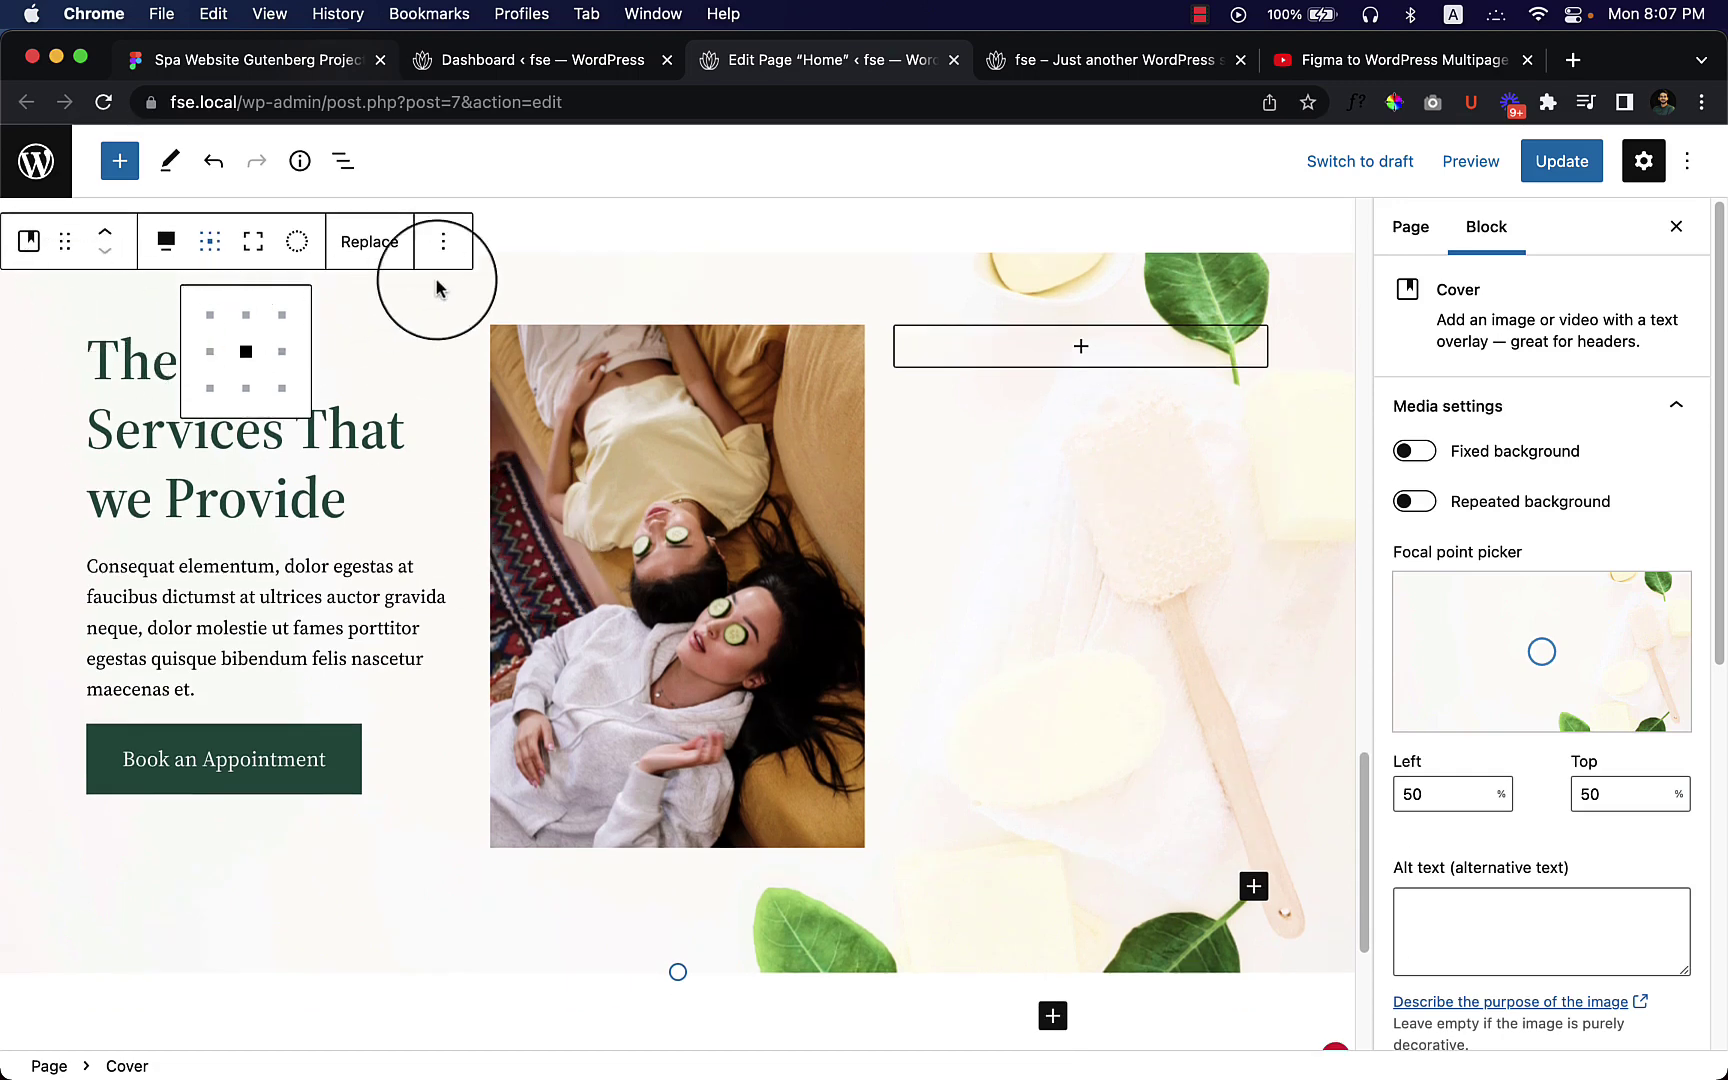
{"action": "left_click", "coordinate": [397, 330]}
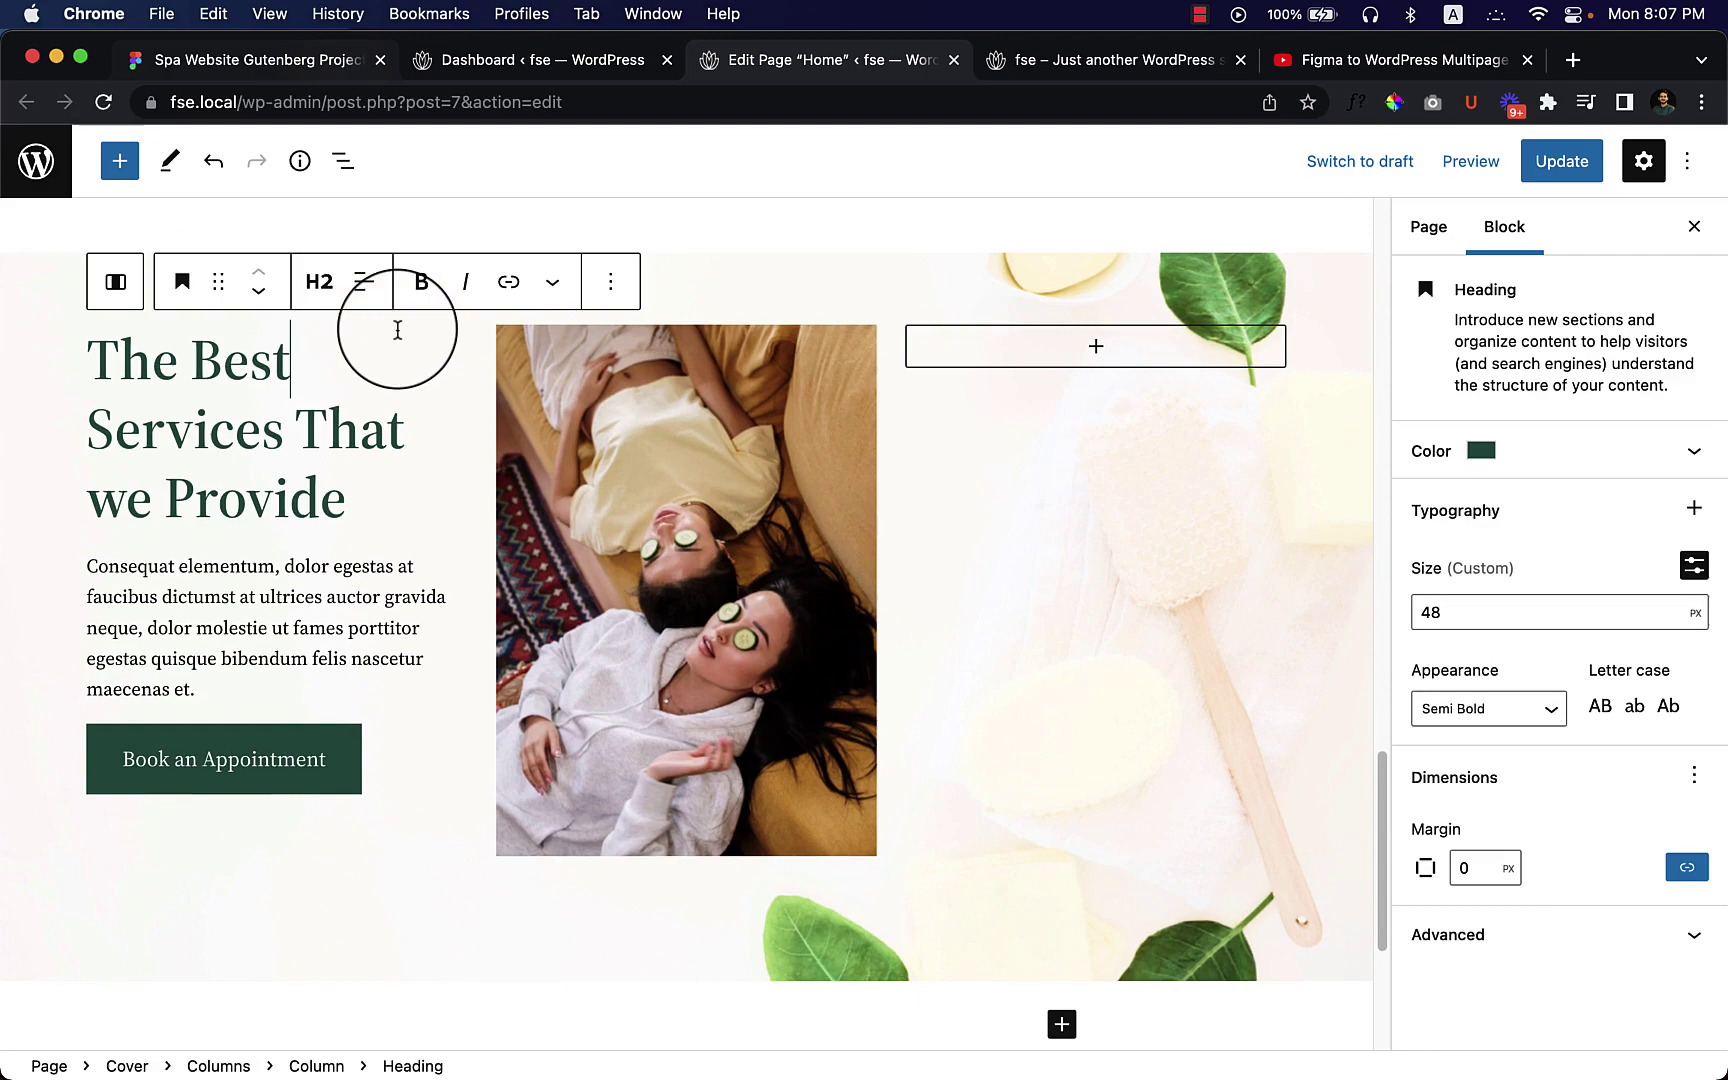
Step: Inspect the Figma styles of the 01 number, Ayurvedic Treatment title (Source Serif Pro SemiBold 24) and description
{"action": "left_click", "coordinate": [1100, 345]}
{"action": "left_click", "coordinate": [258, 60]}
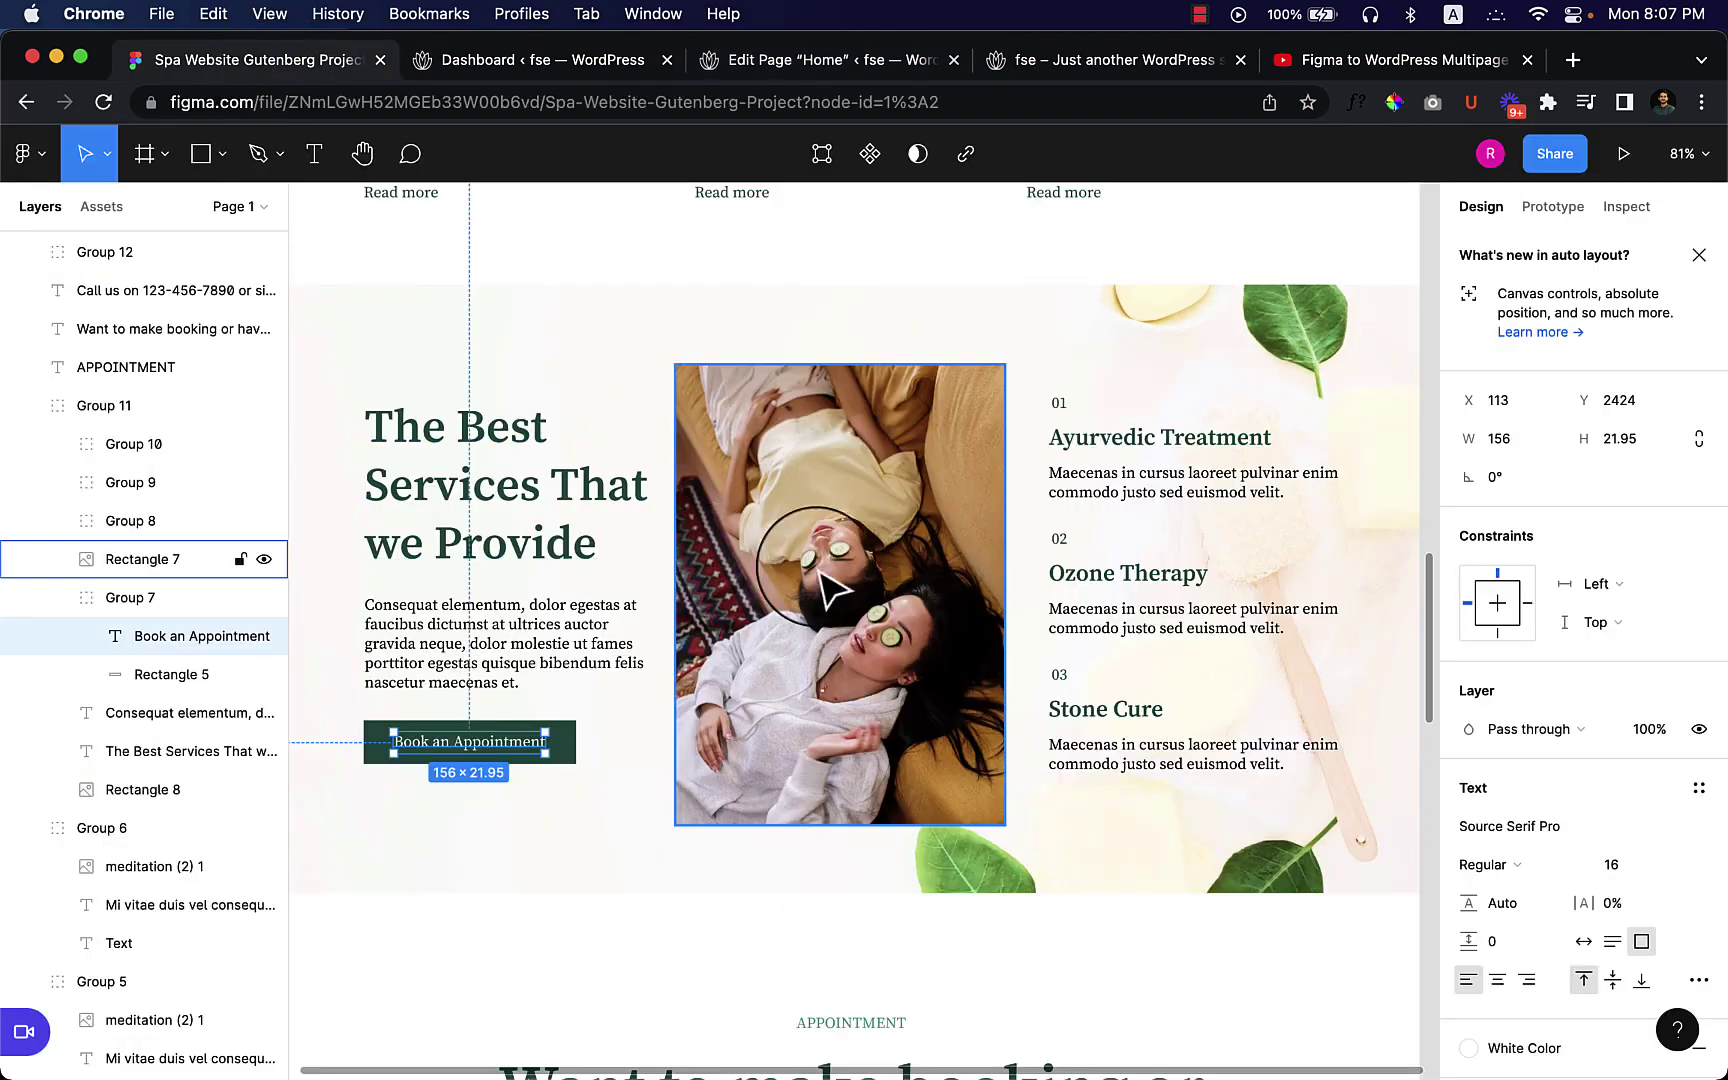
{"action": "double_click", "coordinate": [1062, 406]}
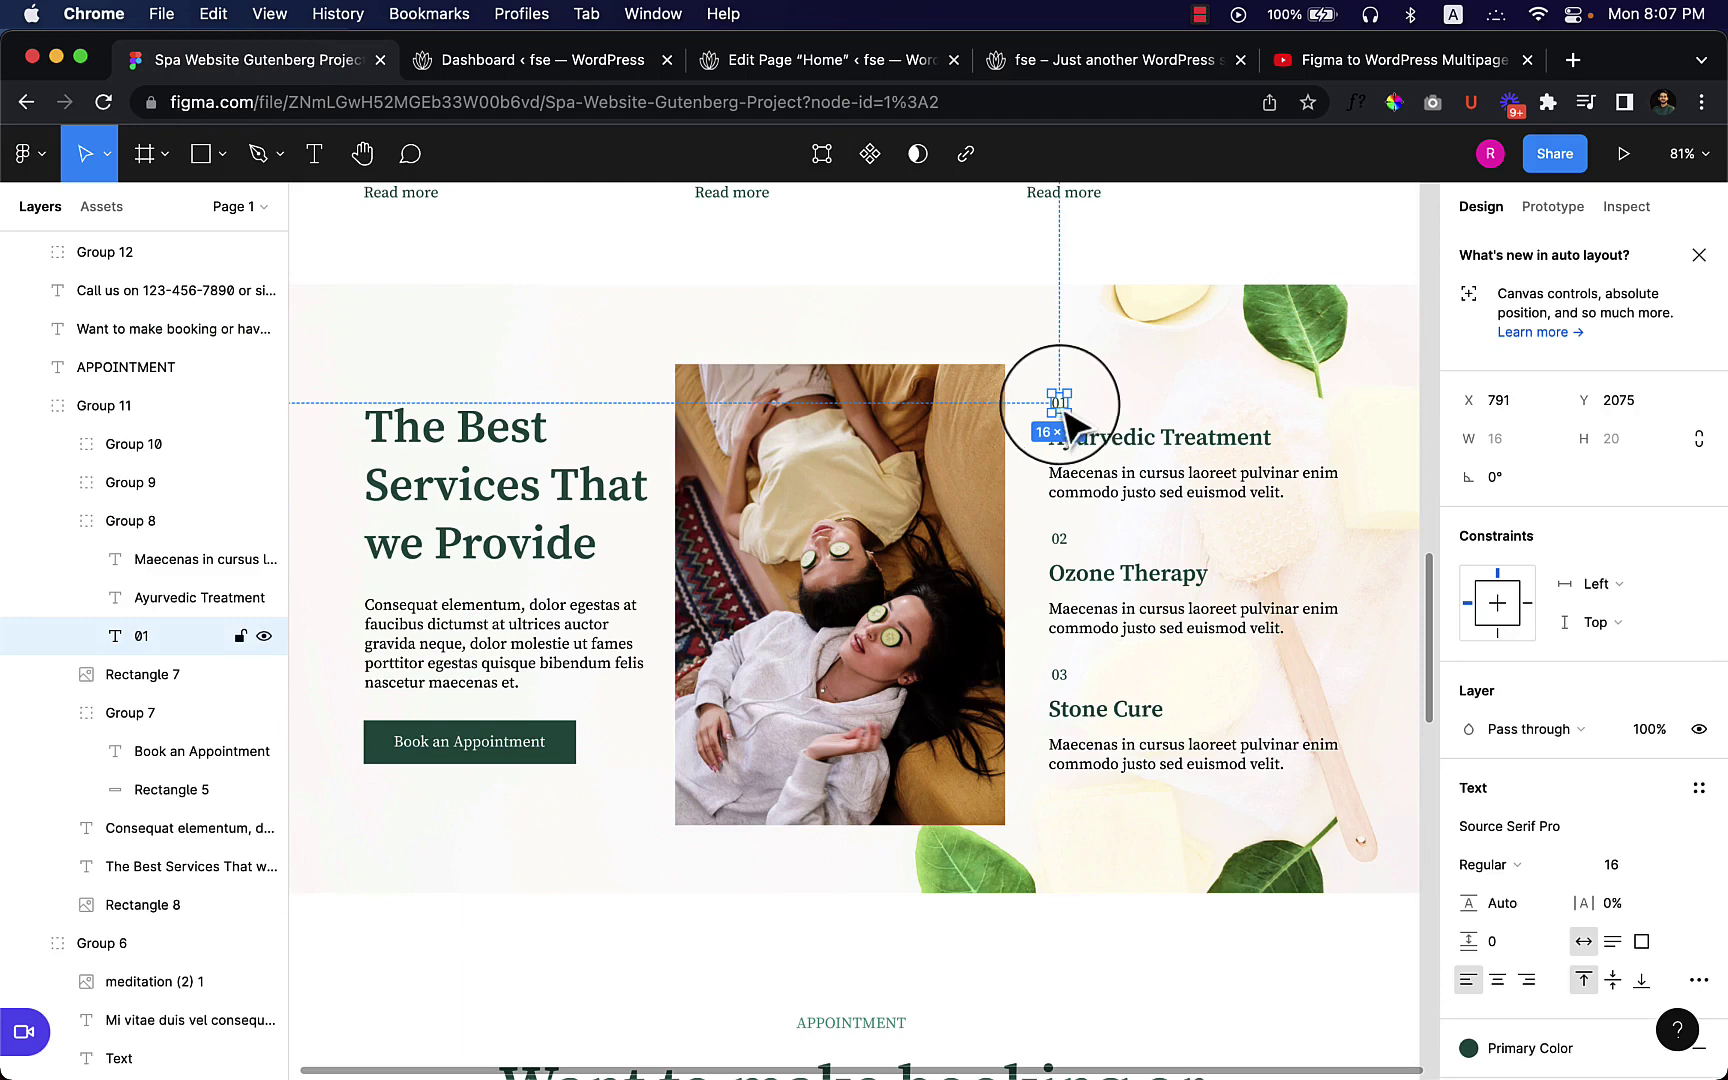
{"action": "double_click", "coordinate": [1059, 404]}
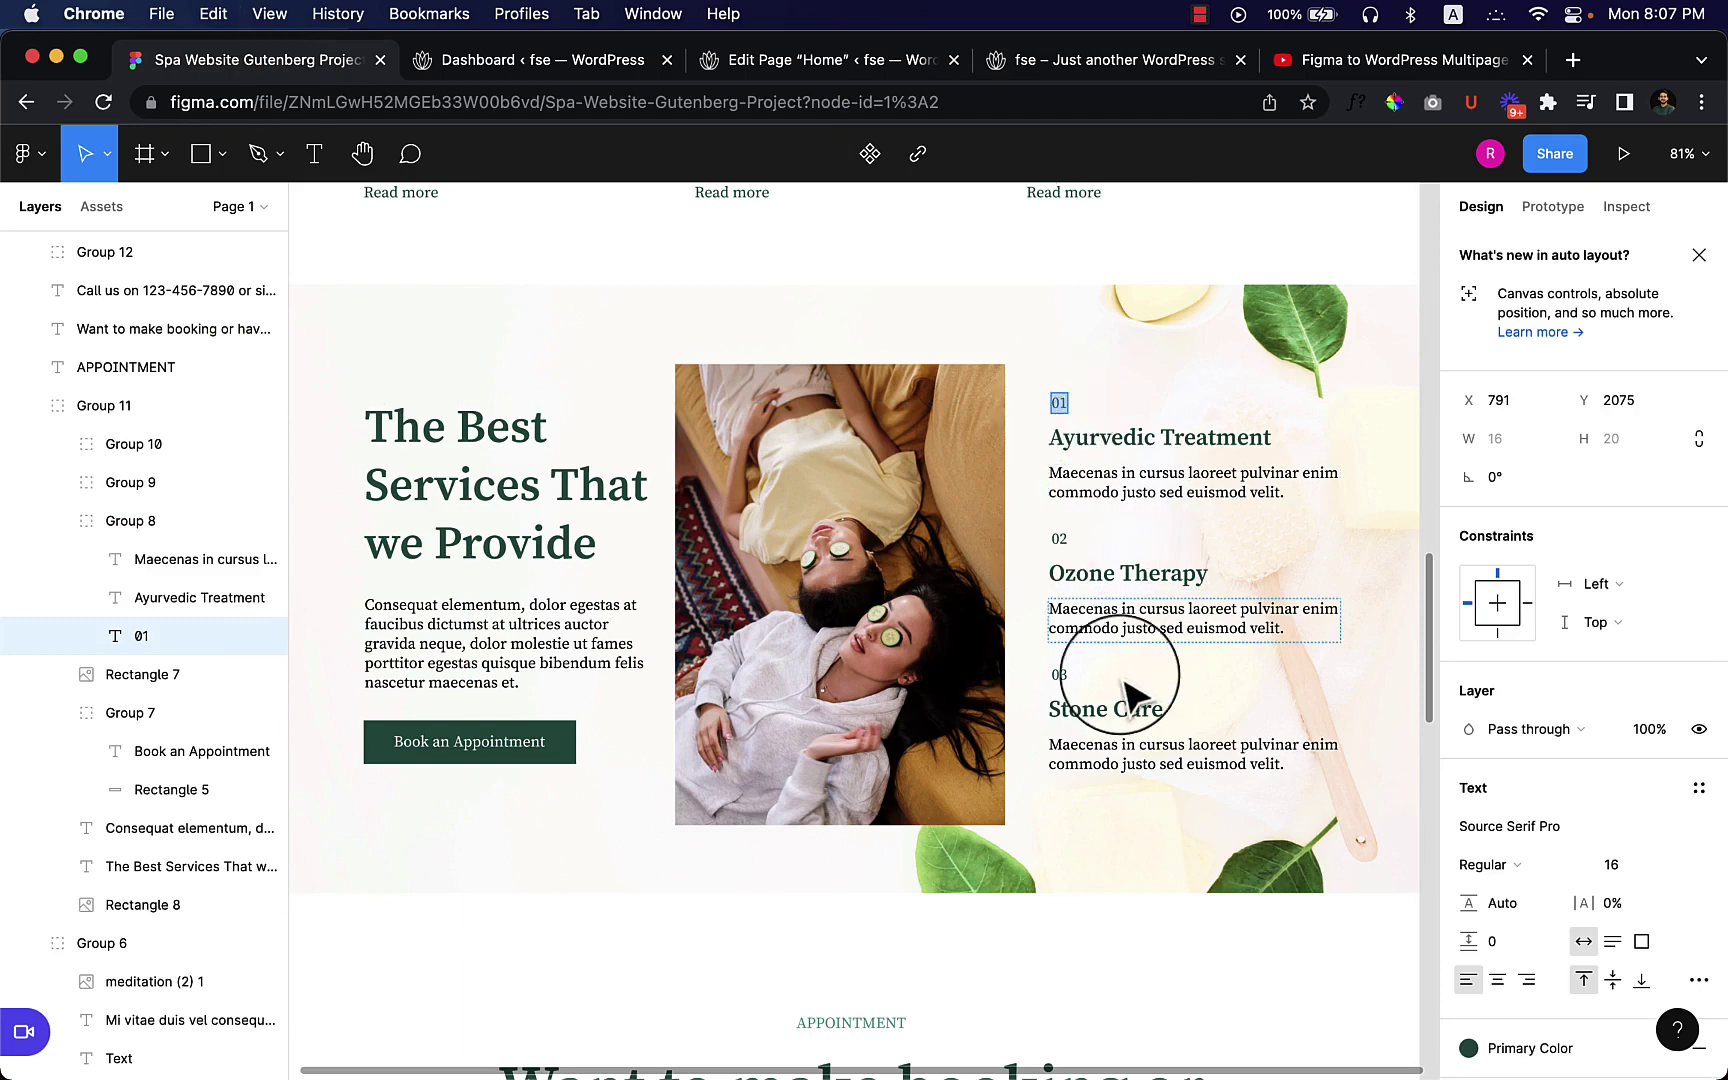
{"action": "left_click", "coordinate": [1166, 450]}
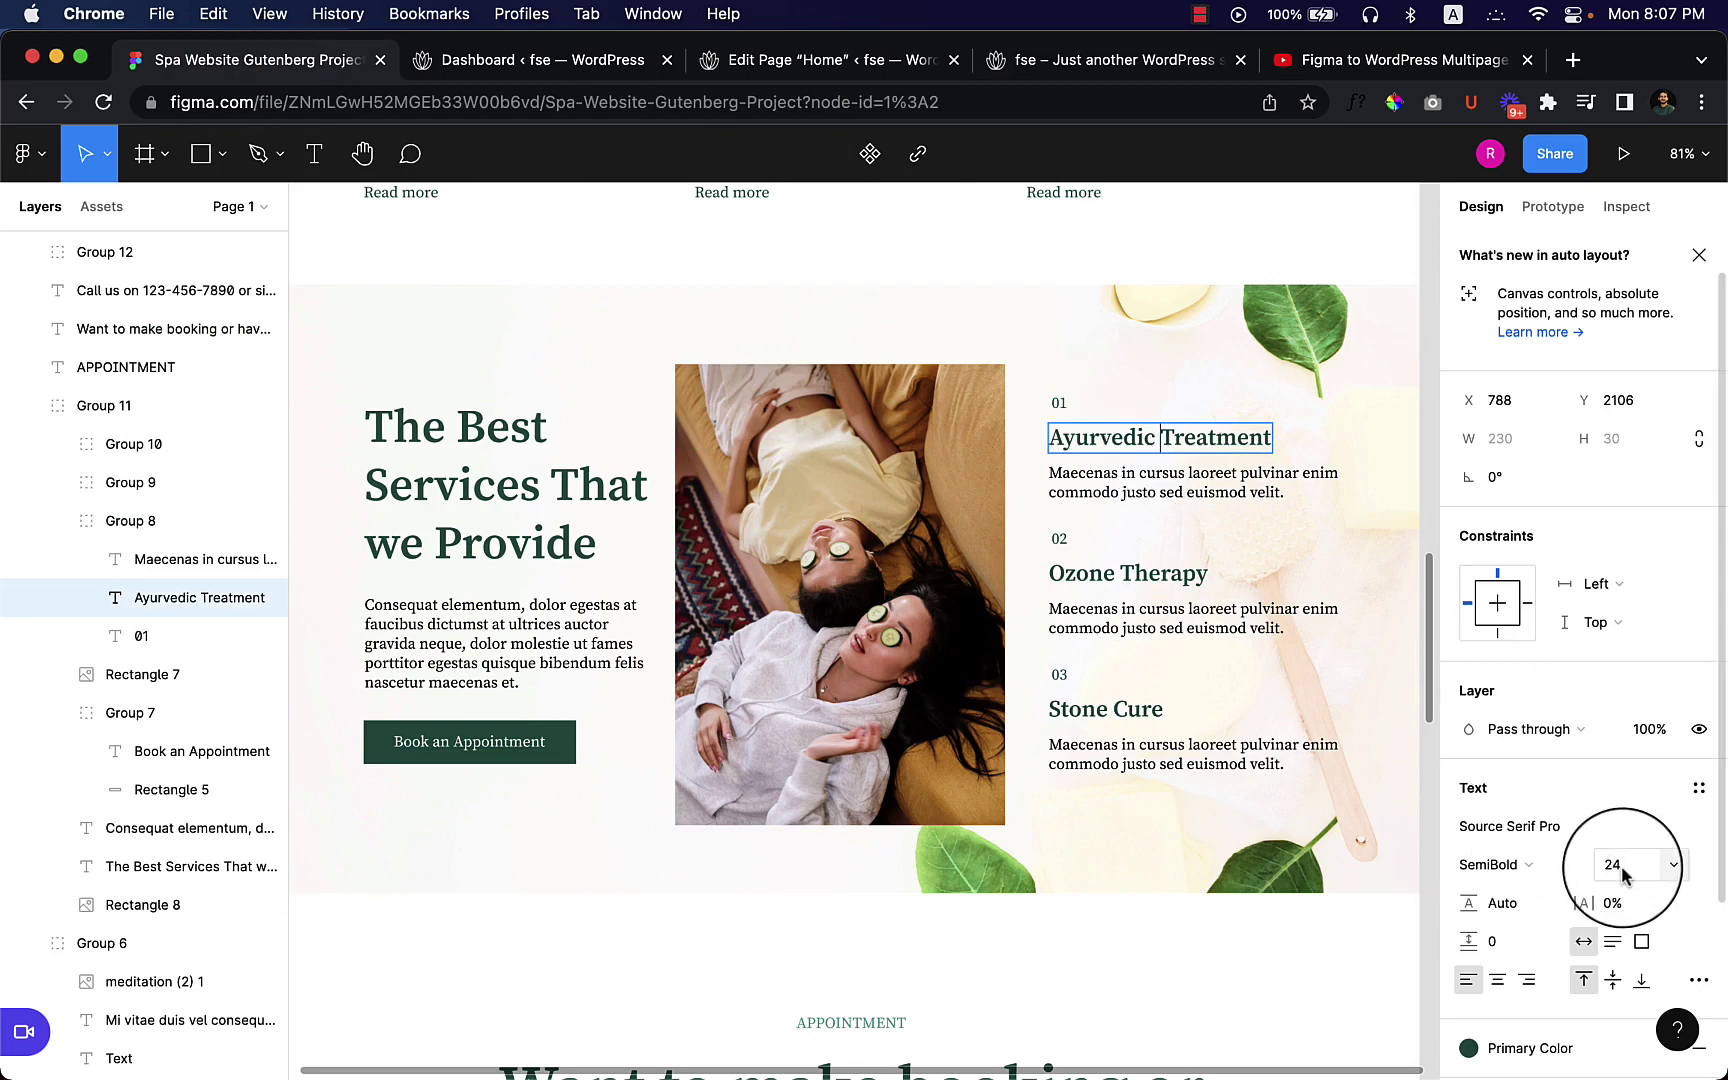
{"action": "left_click", "coordinate": [1130, 476]}
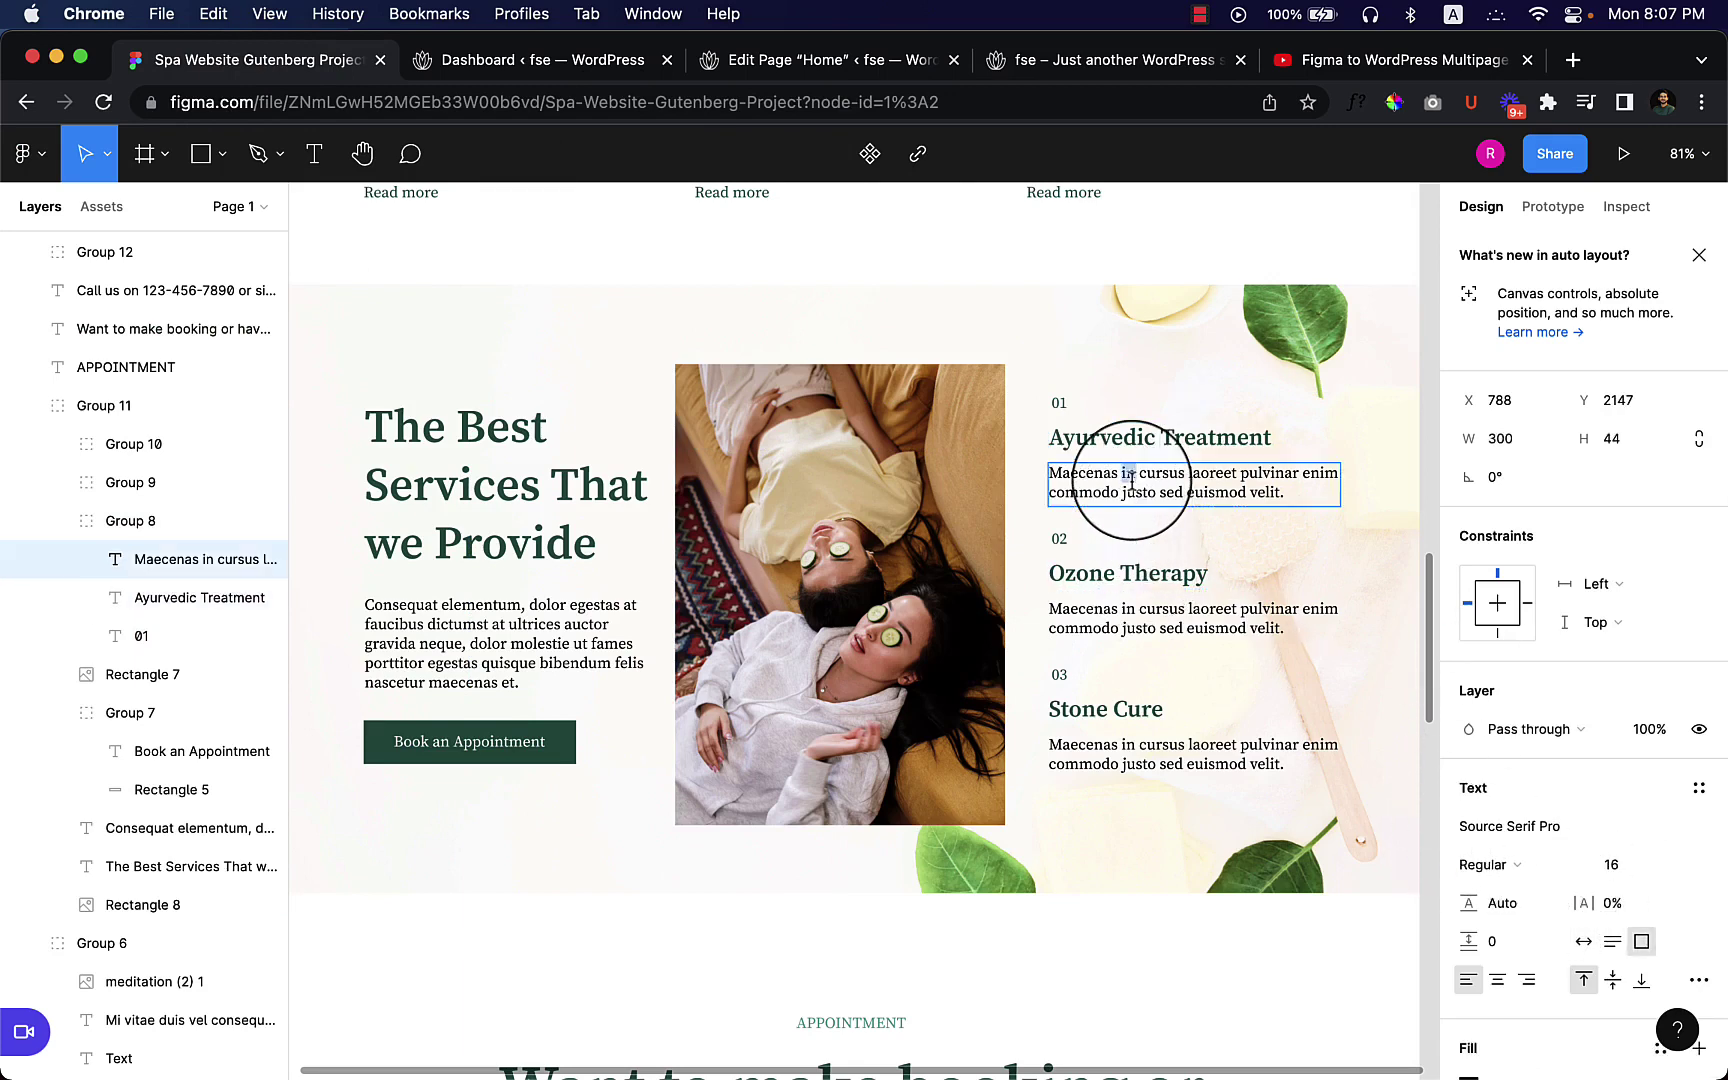
{"action": "left_click", "coordinate": [1124, 436]}
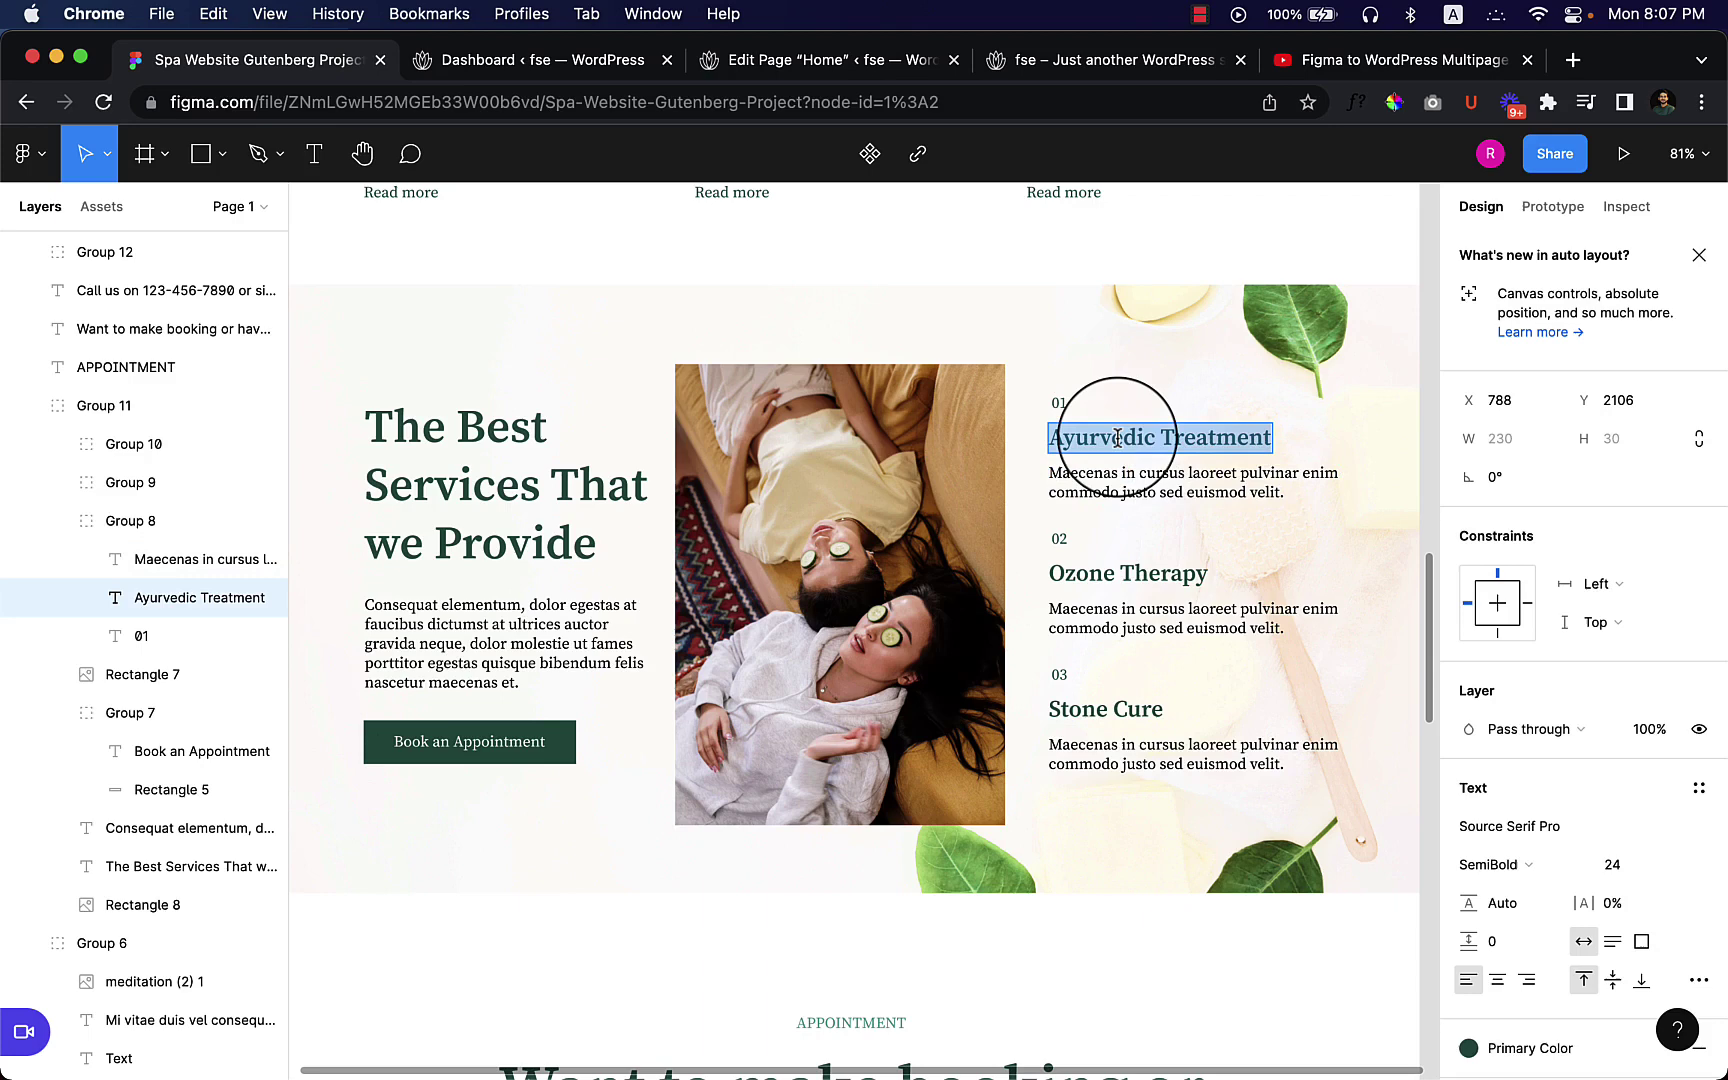
Step: Add an '01' heading to the third column above Ayurvedic Treatment
{"action": "left_click", "coordinate": [778, 62]}
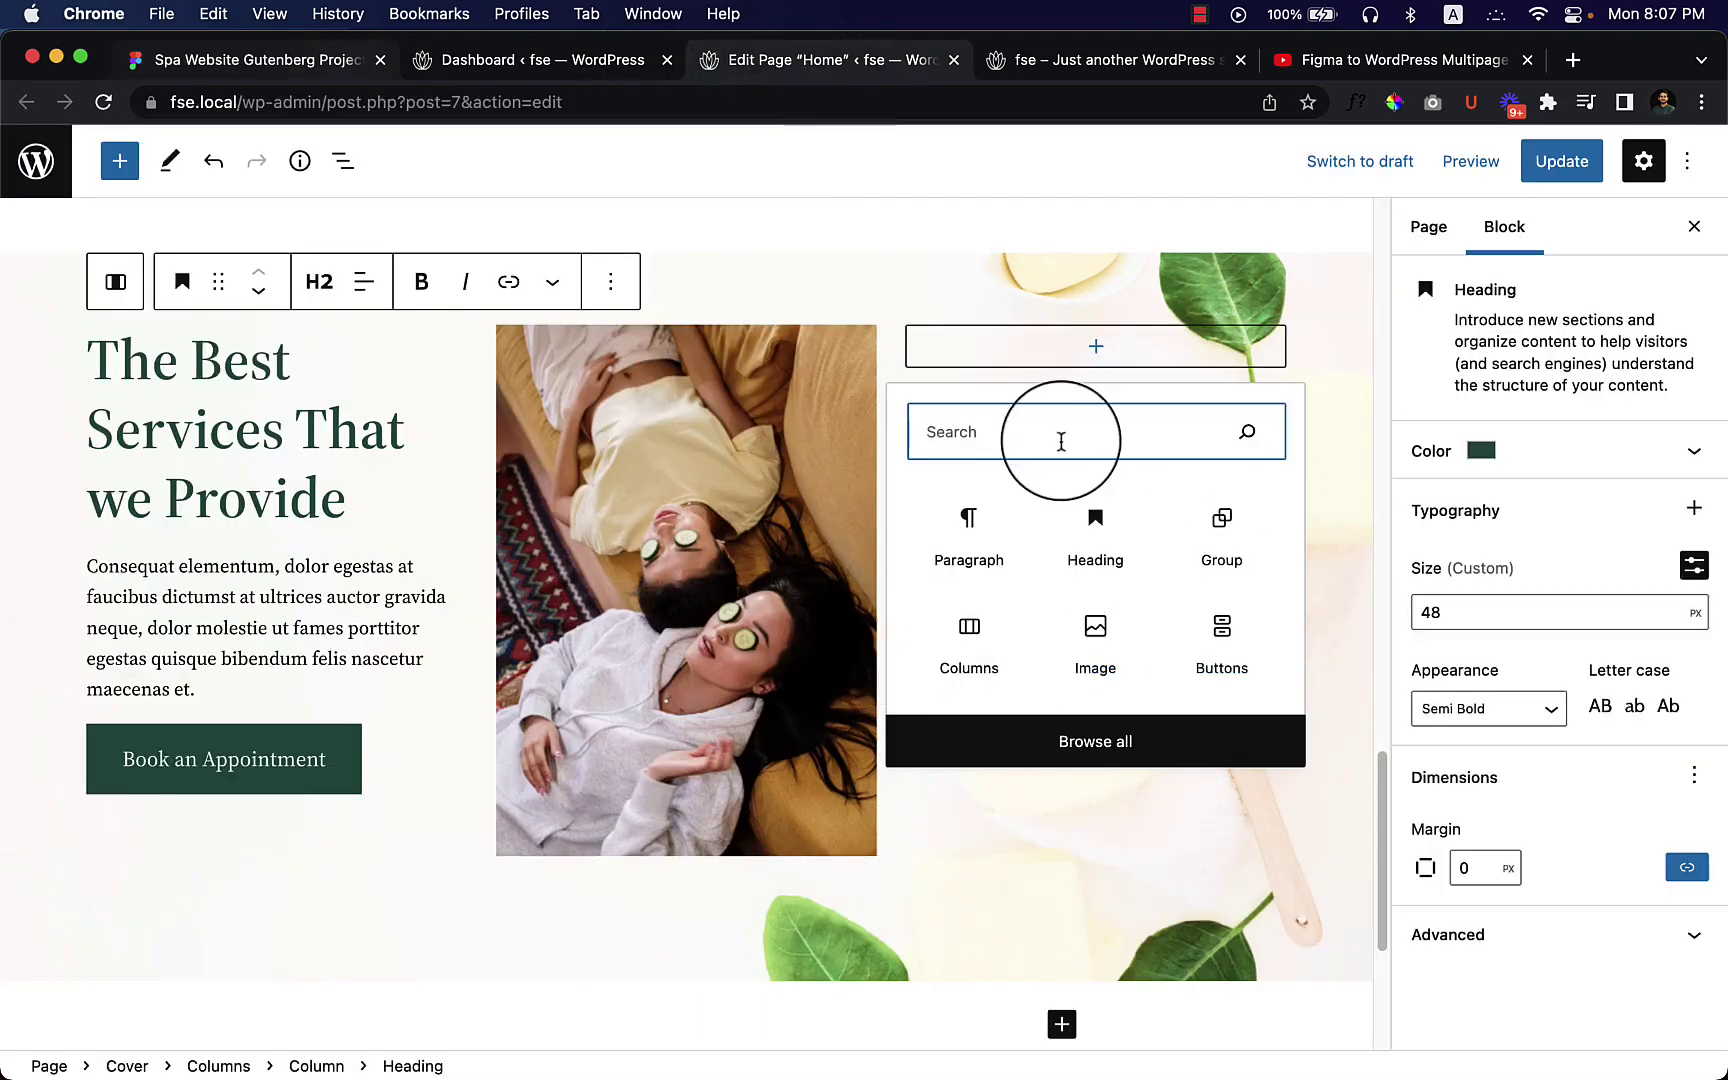
{"action": "left_click", "coordinate": [1095, 540]}
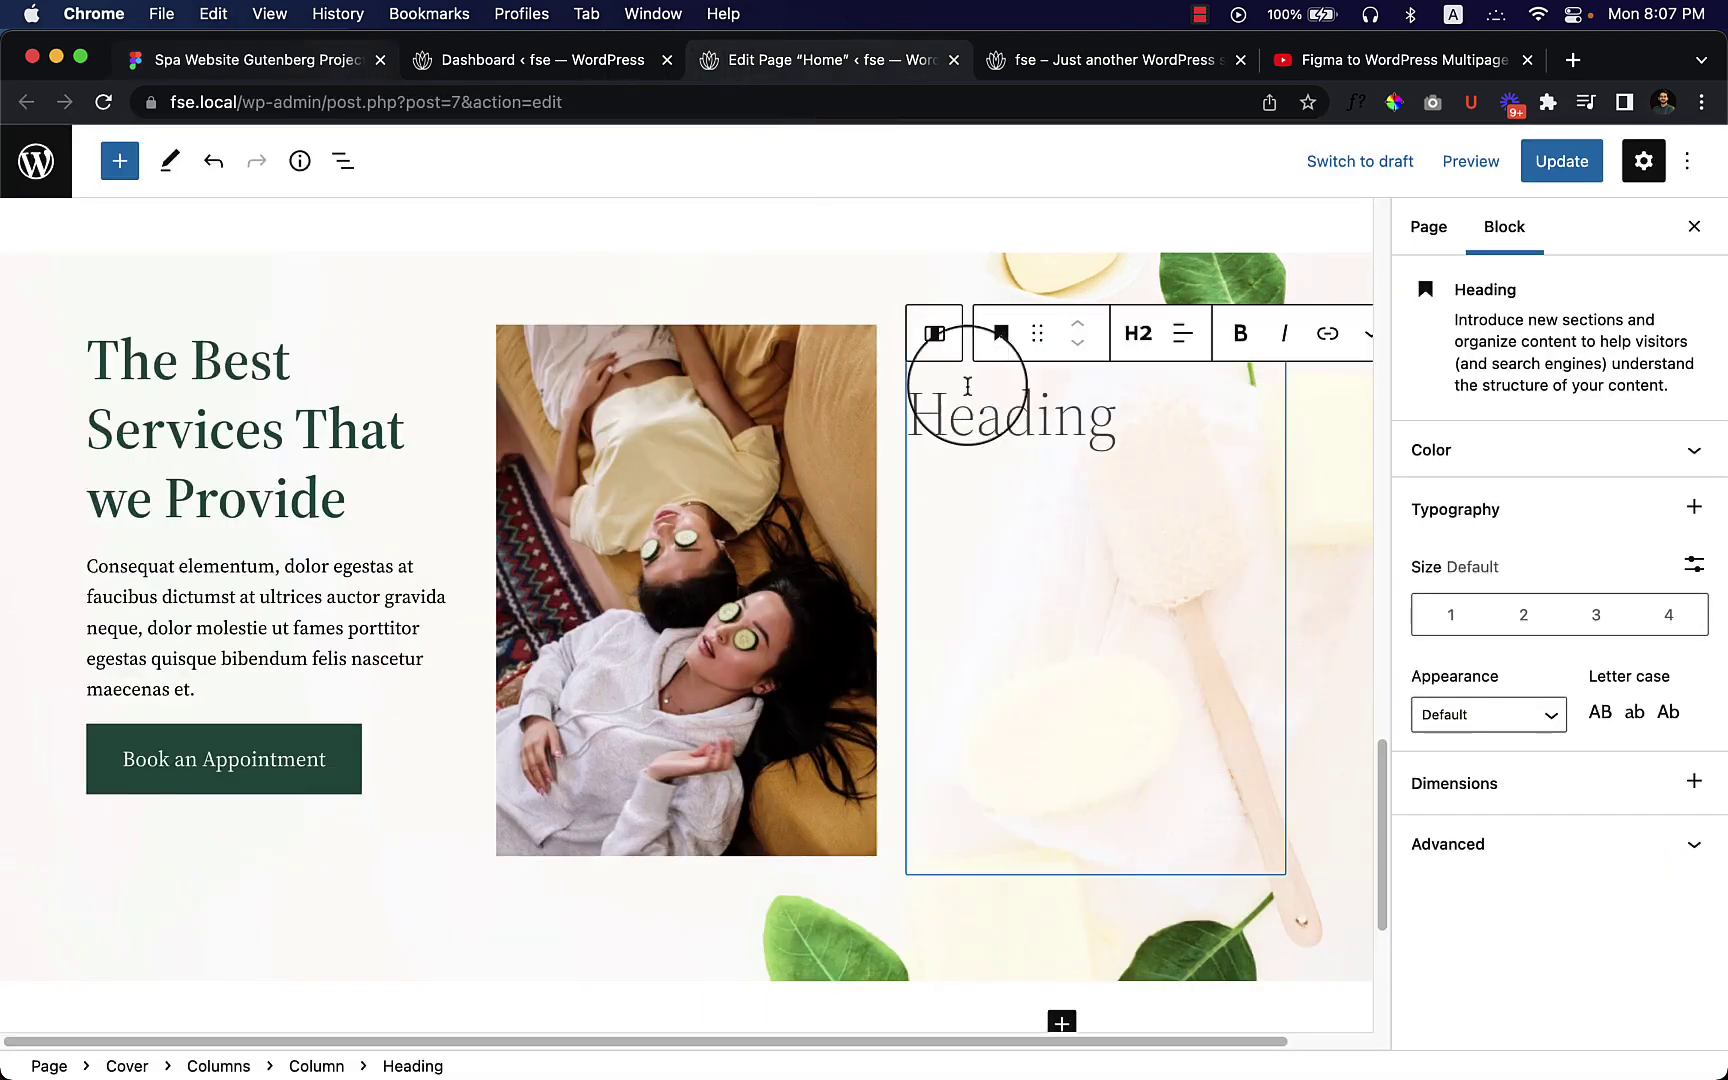
{"action": "type", "text": "01"}
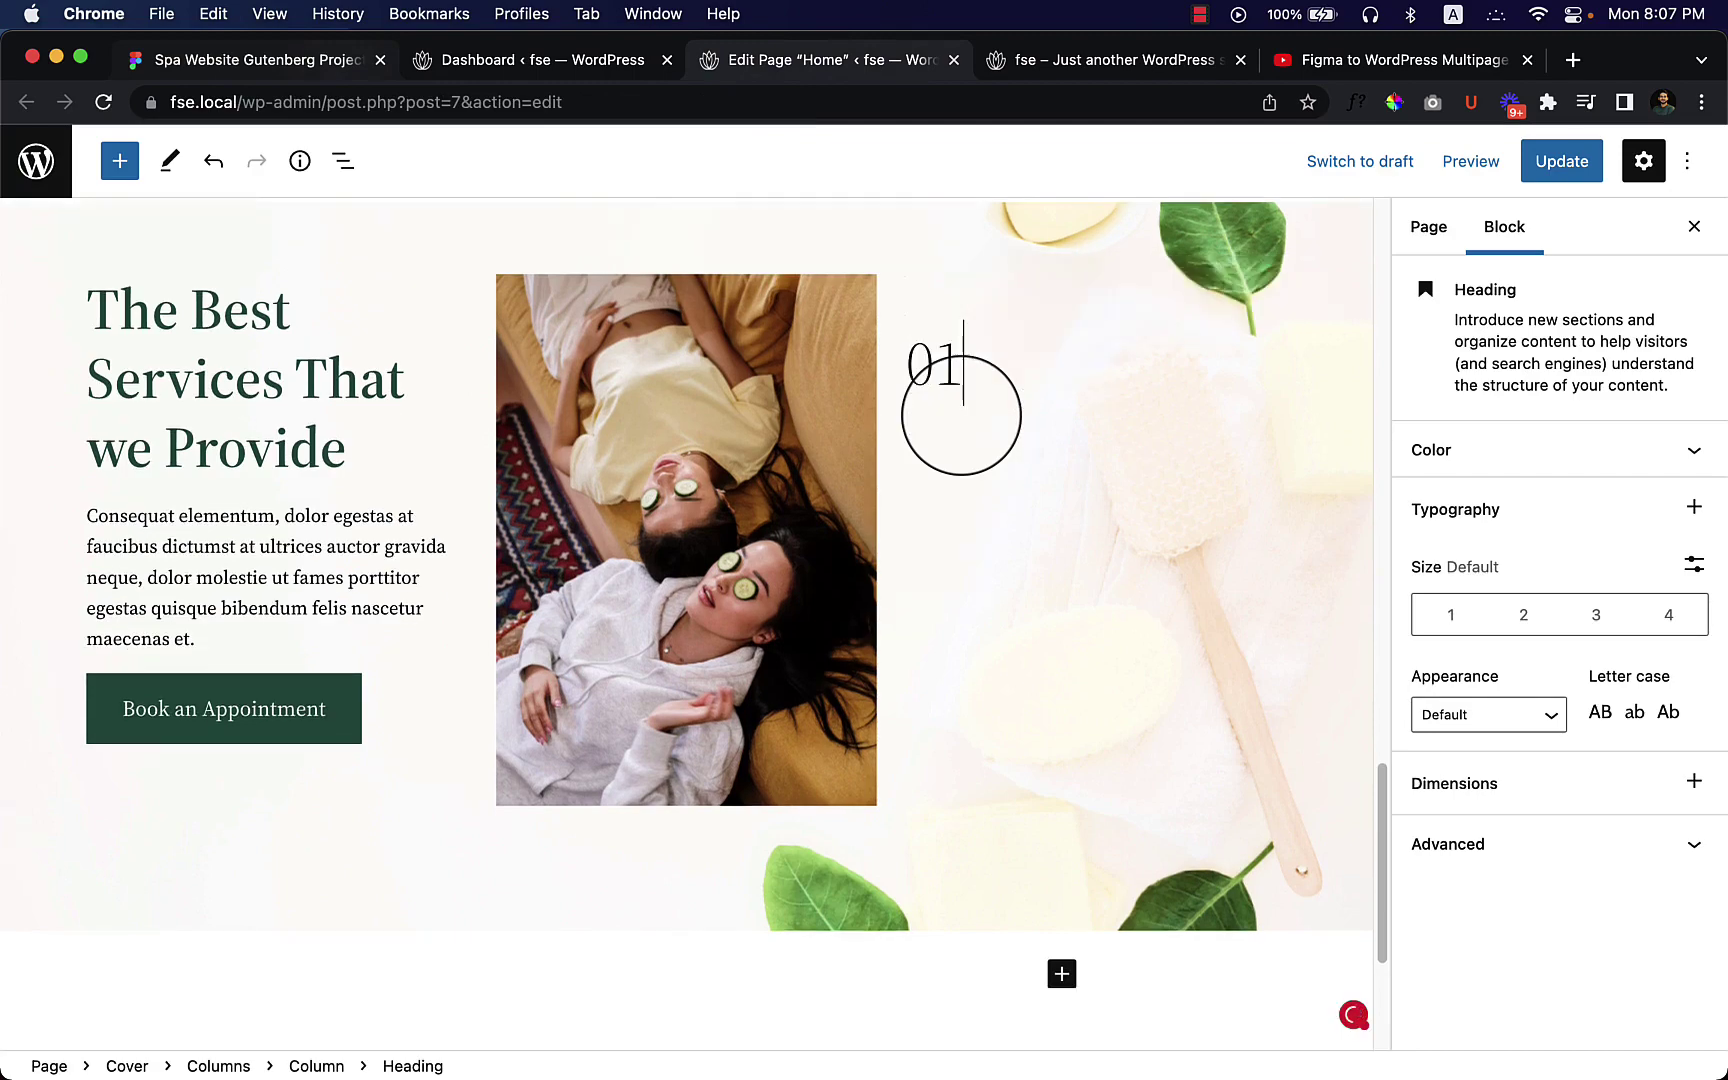
{"action": "key", "text": "Return"}
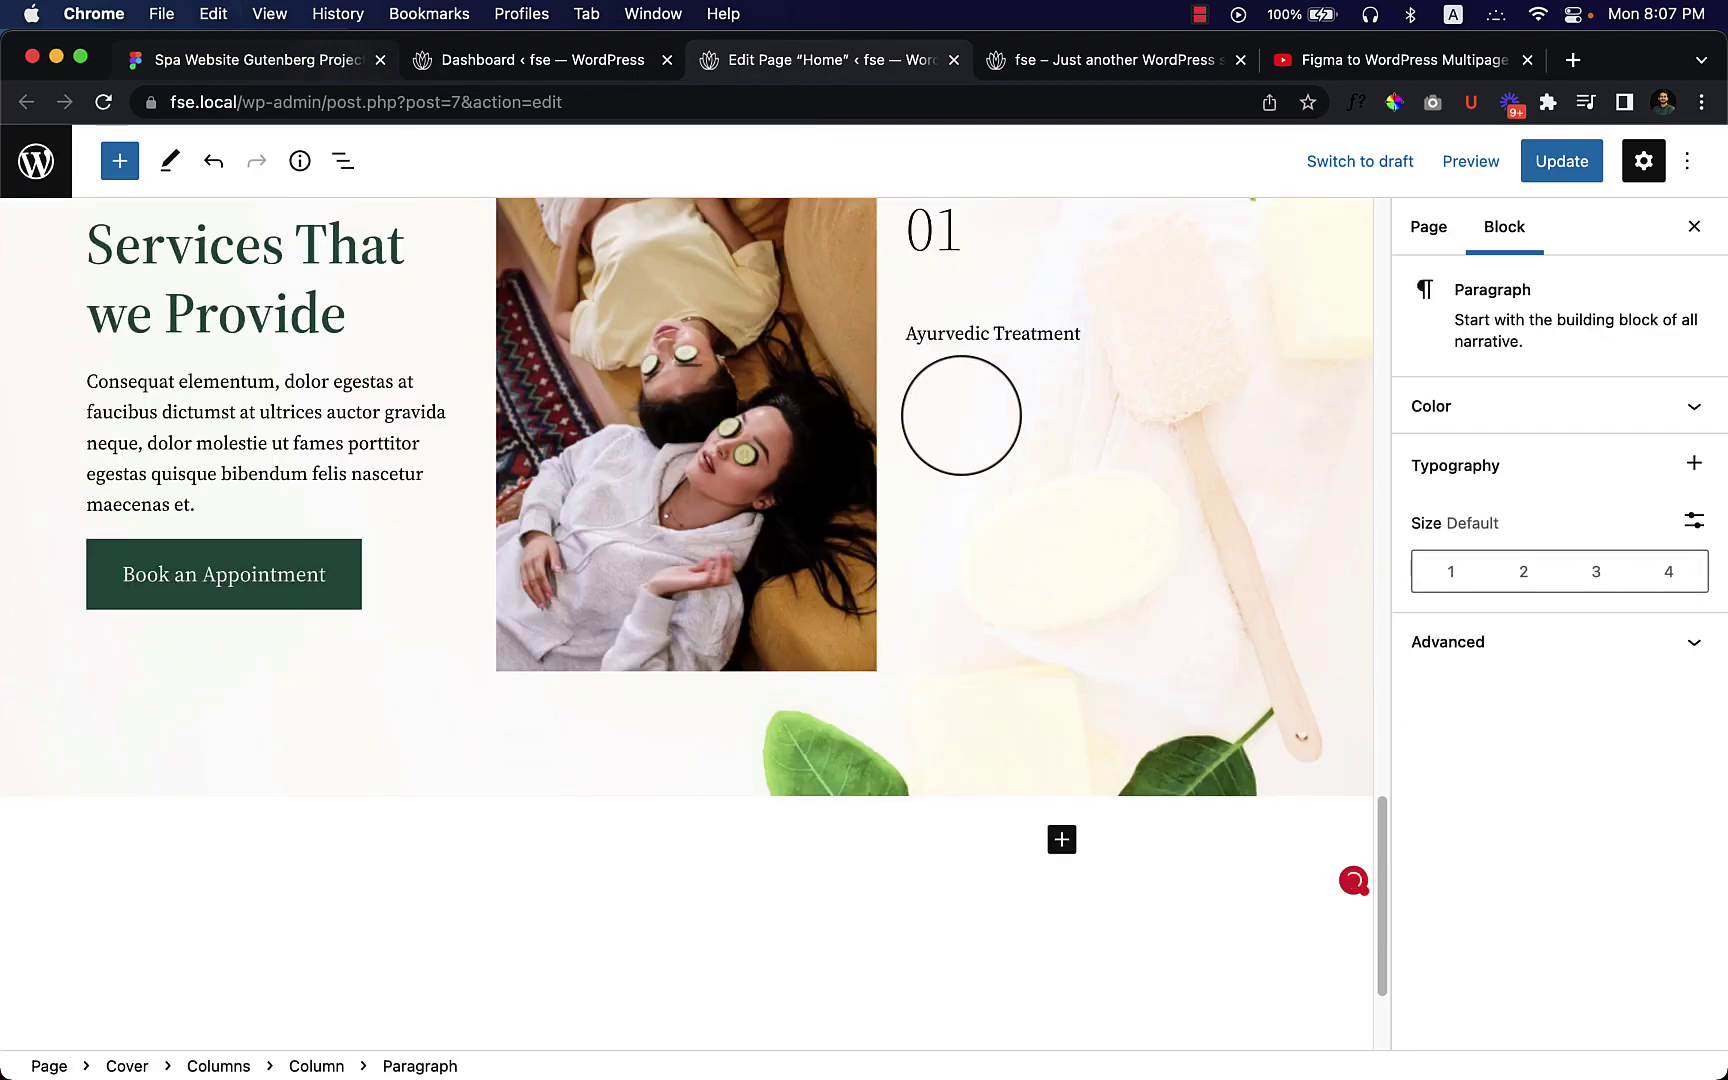
{"action": "key", "text": "Return"}
Step: Paste the Maecenas description from Figma into a paragraph below Ayurvedic Treatment
{"action": "left_click", "coordinate": [268, 70]}
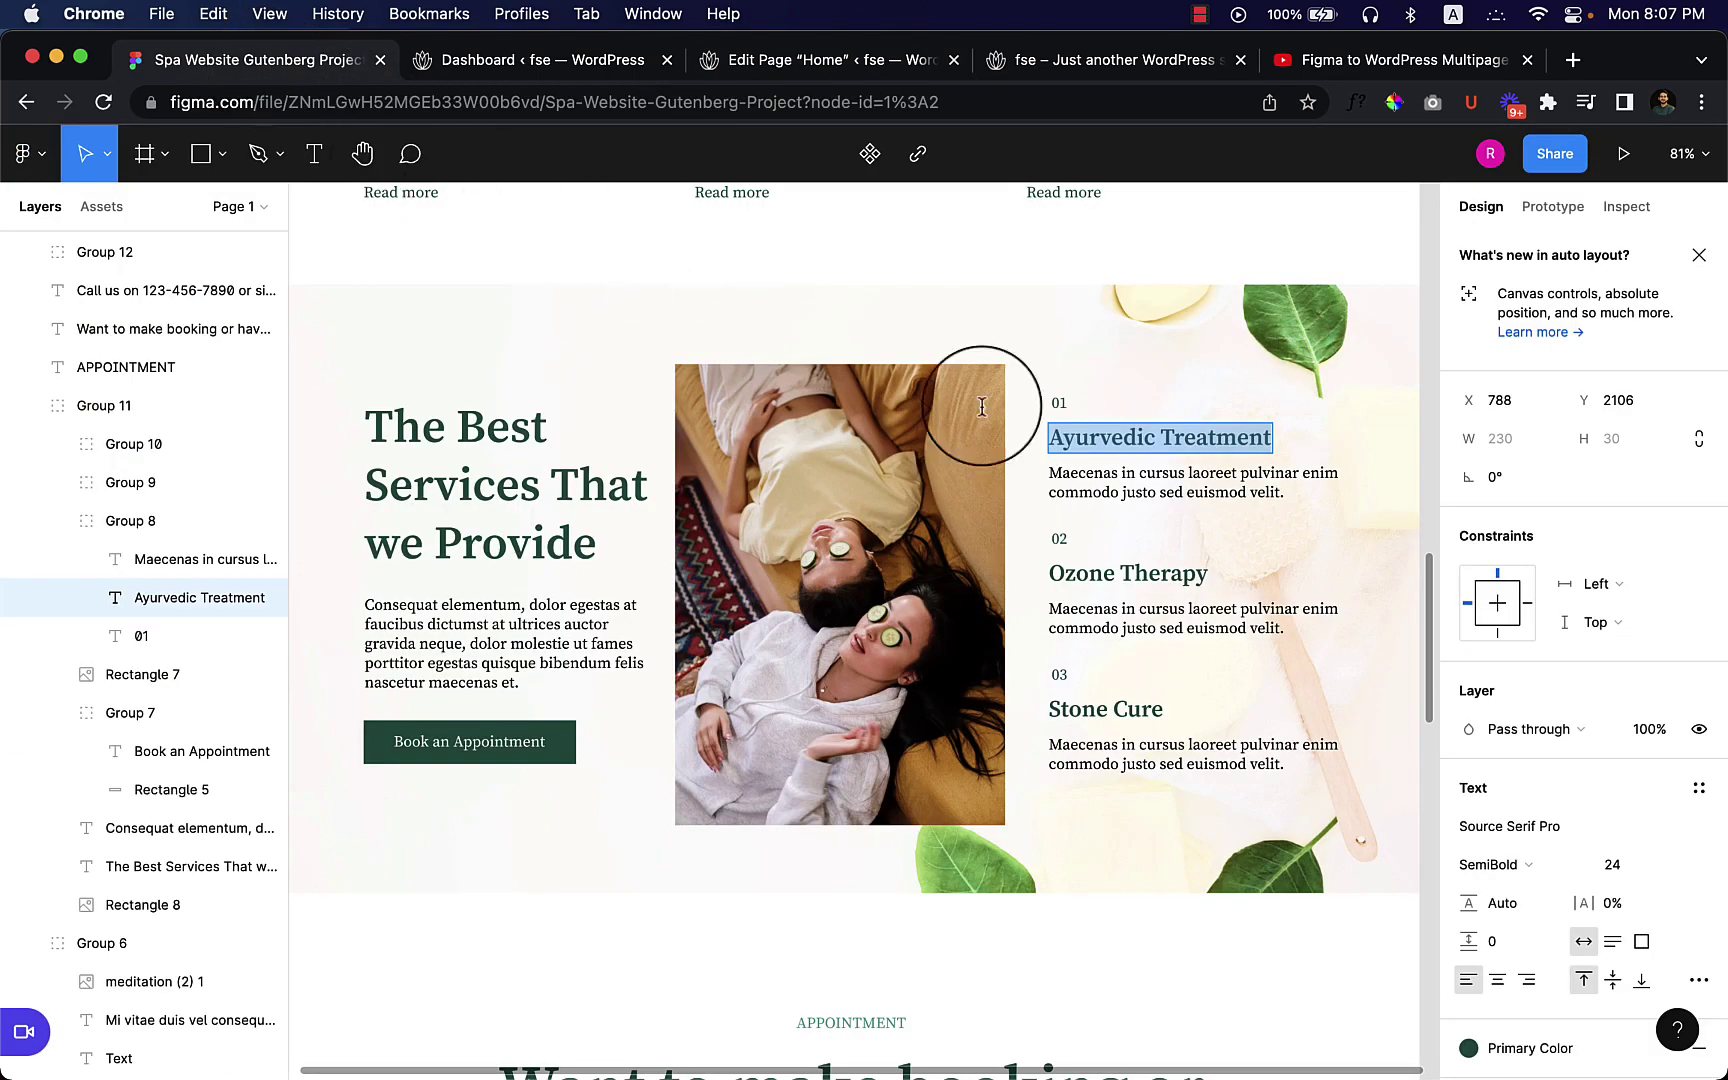
{"action": "double_click", "coordinate": [1080, 474]}
{"action": "key", "text": "super+c"}
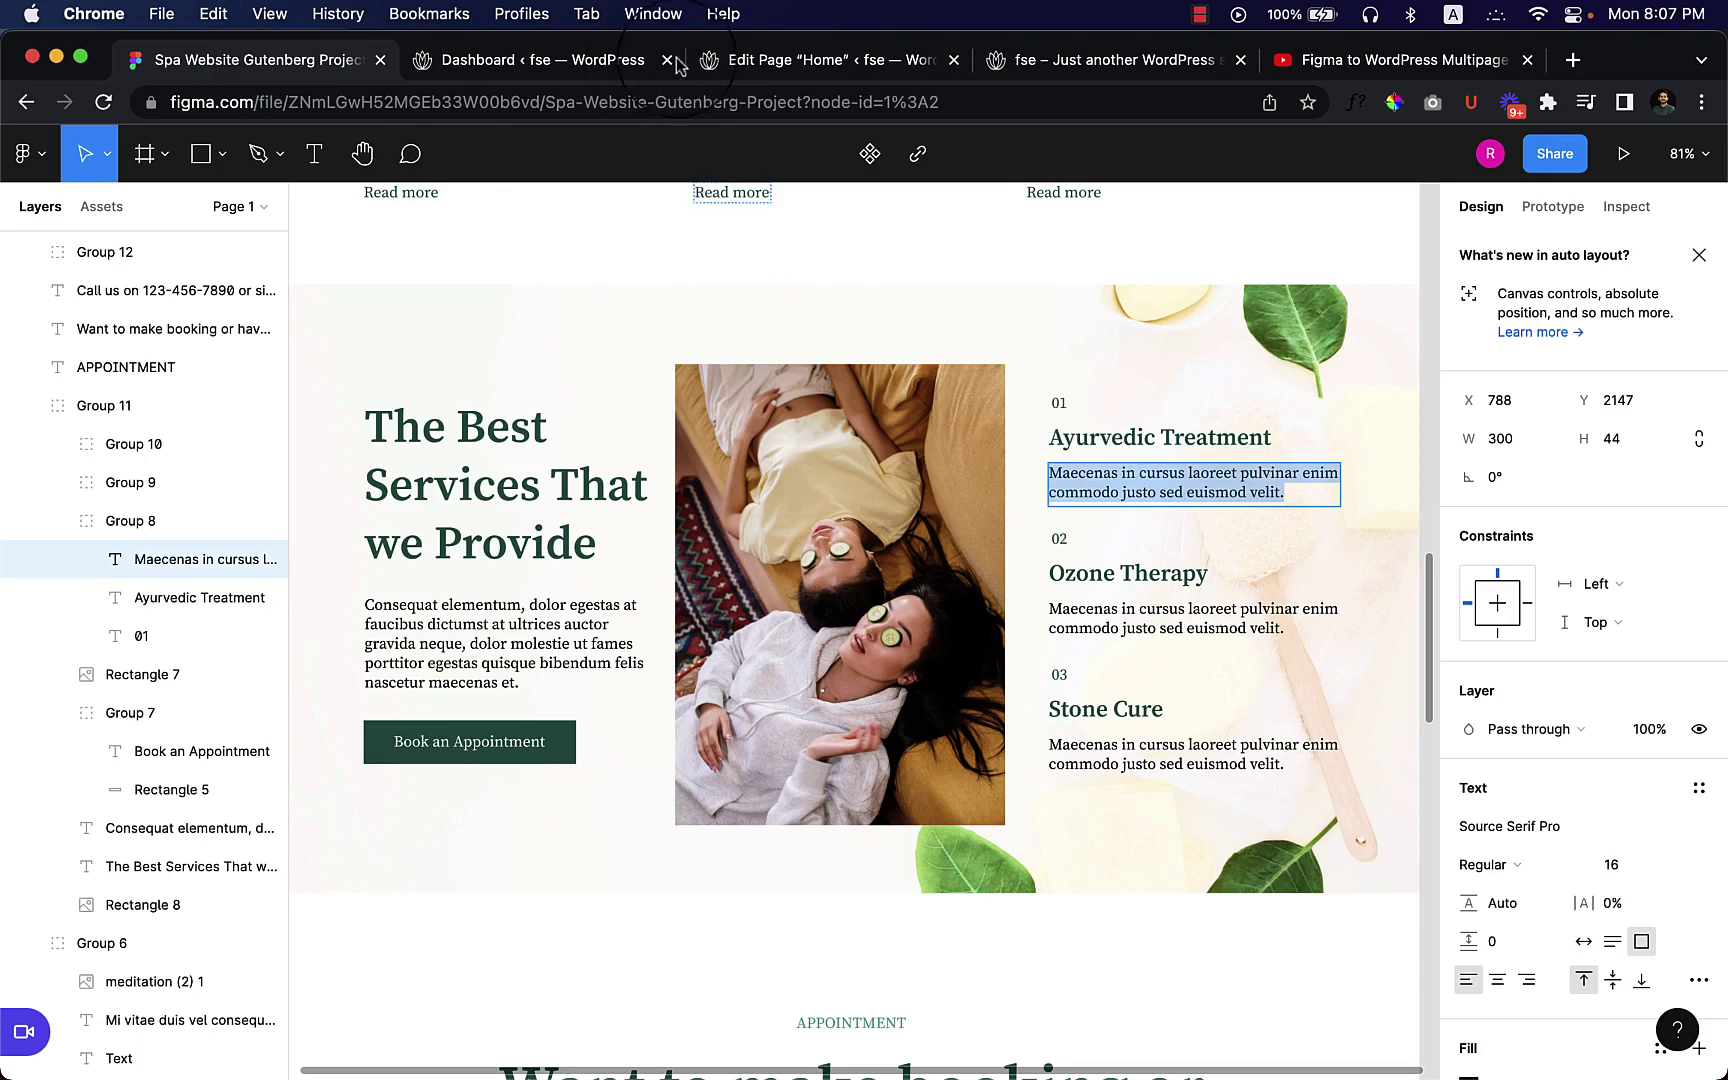
{"action": "left_click", "coordinate": [685, 62]}
{"action": "key", "text": "super+v"}
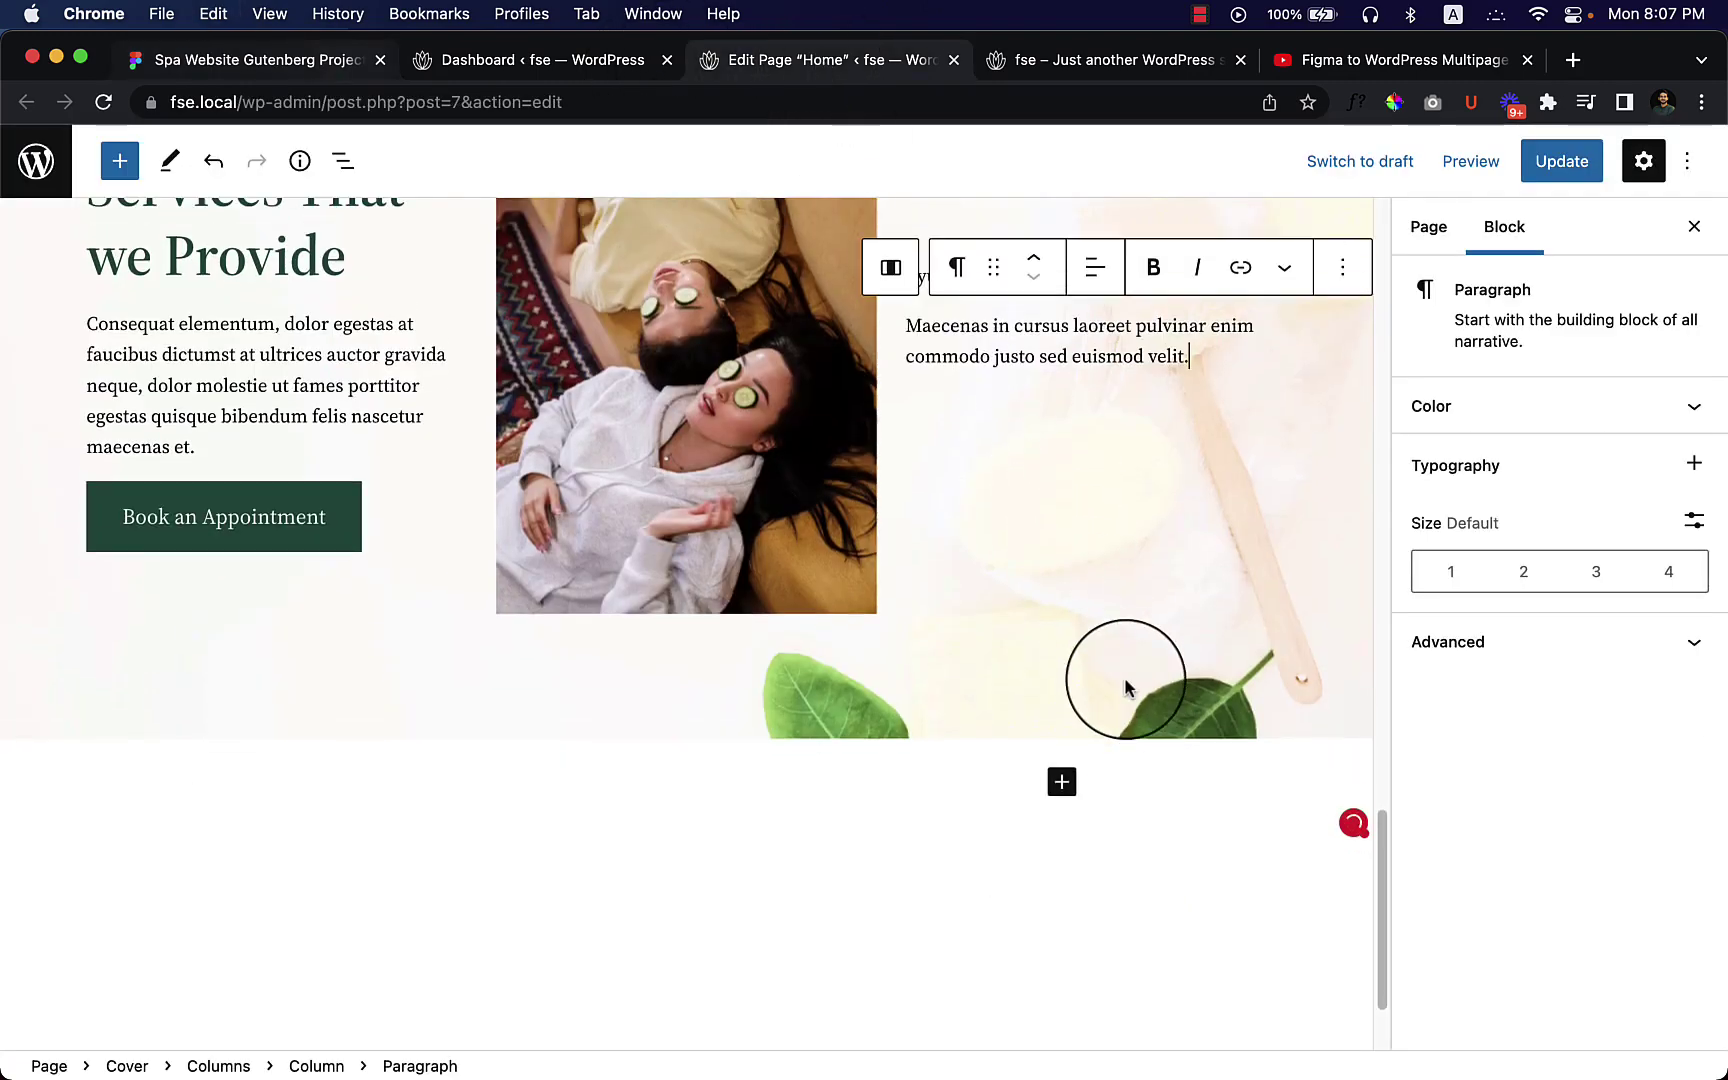
{"action": "scroll", "coordinate": [1125, 688], "scroll_direction": "up", "scroll_amount": 5}
{"action": "left_click", "coordinate": [948, 436]}
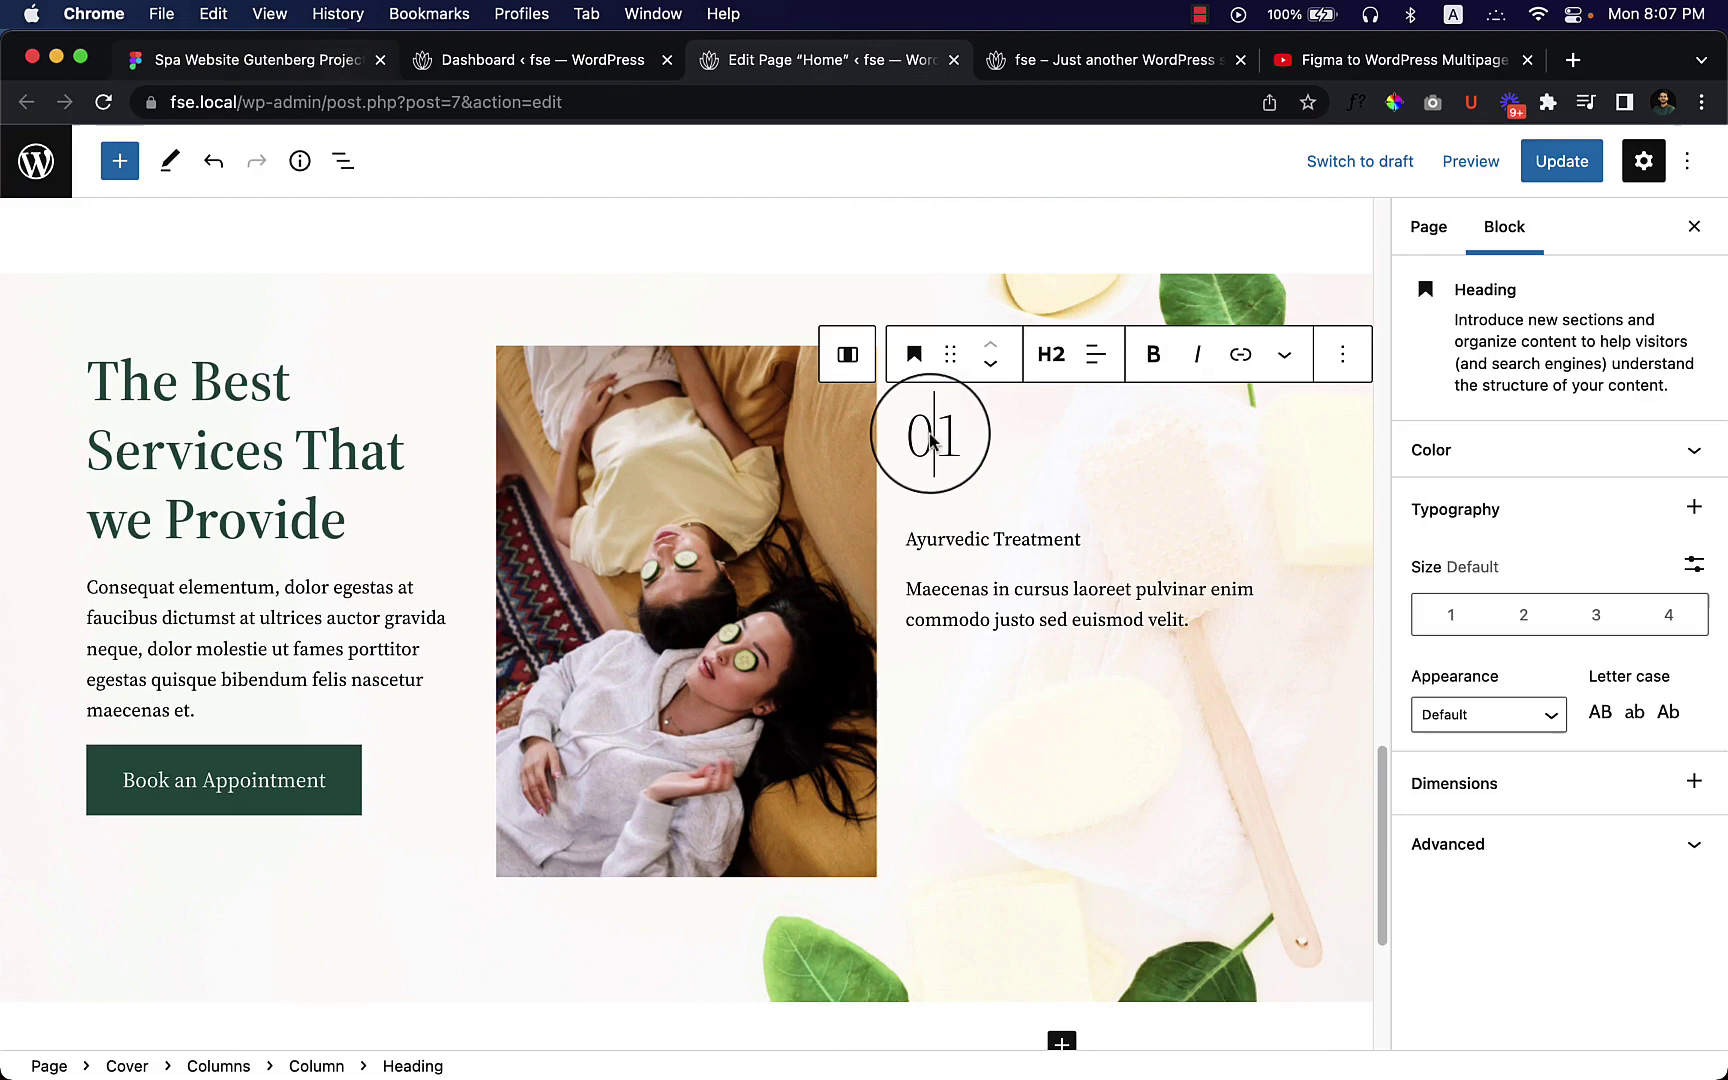
{"action": "left_click", "coordinate": [270, 70]}
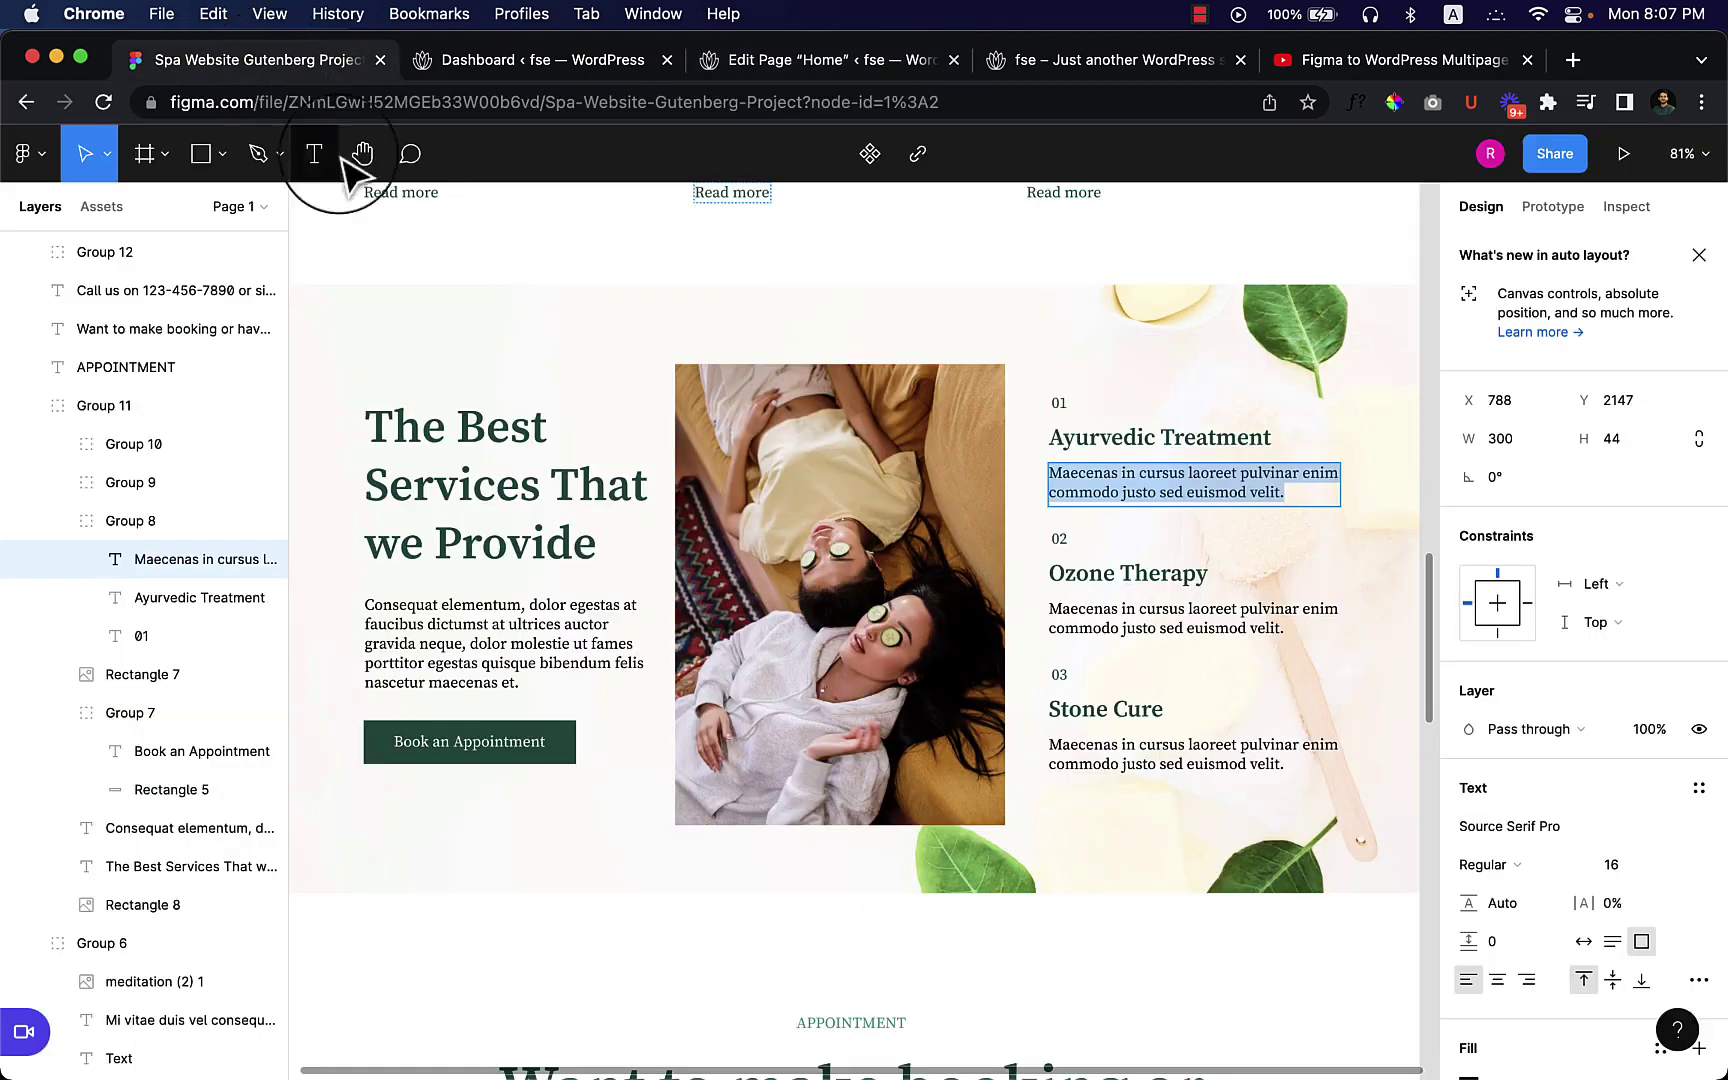
Step: In Figma, read the text styles: '01' is Source Serif Pro Regular 16, 'Ayurvedic Treatment' is SemiBold 24
{"action": "left_click", "coordinate": [1058, 402]}
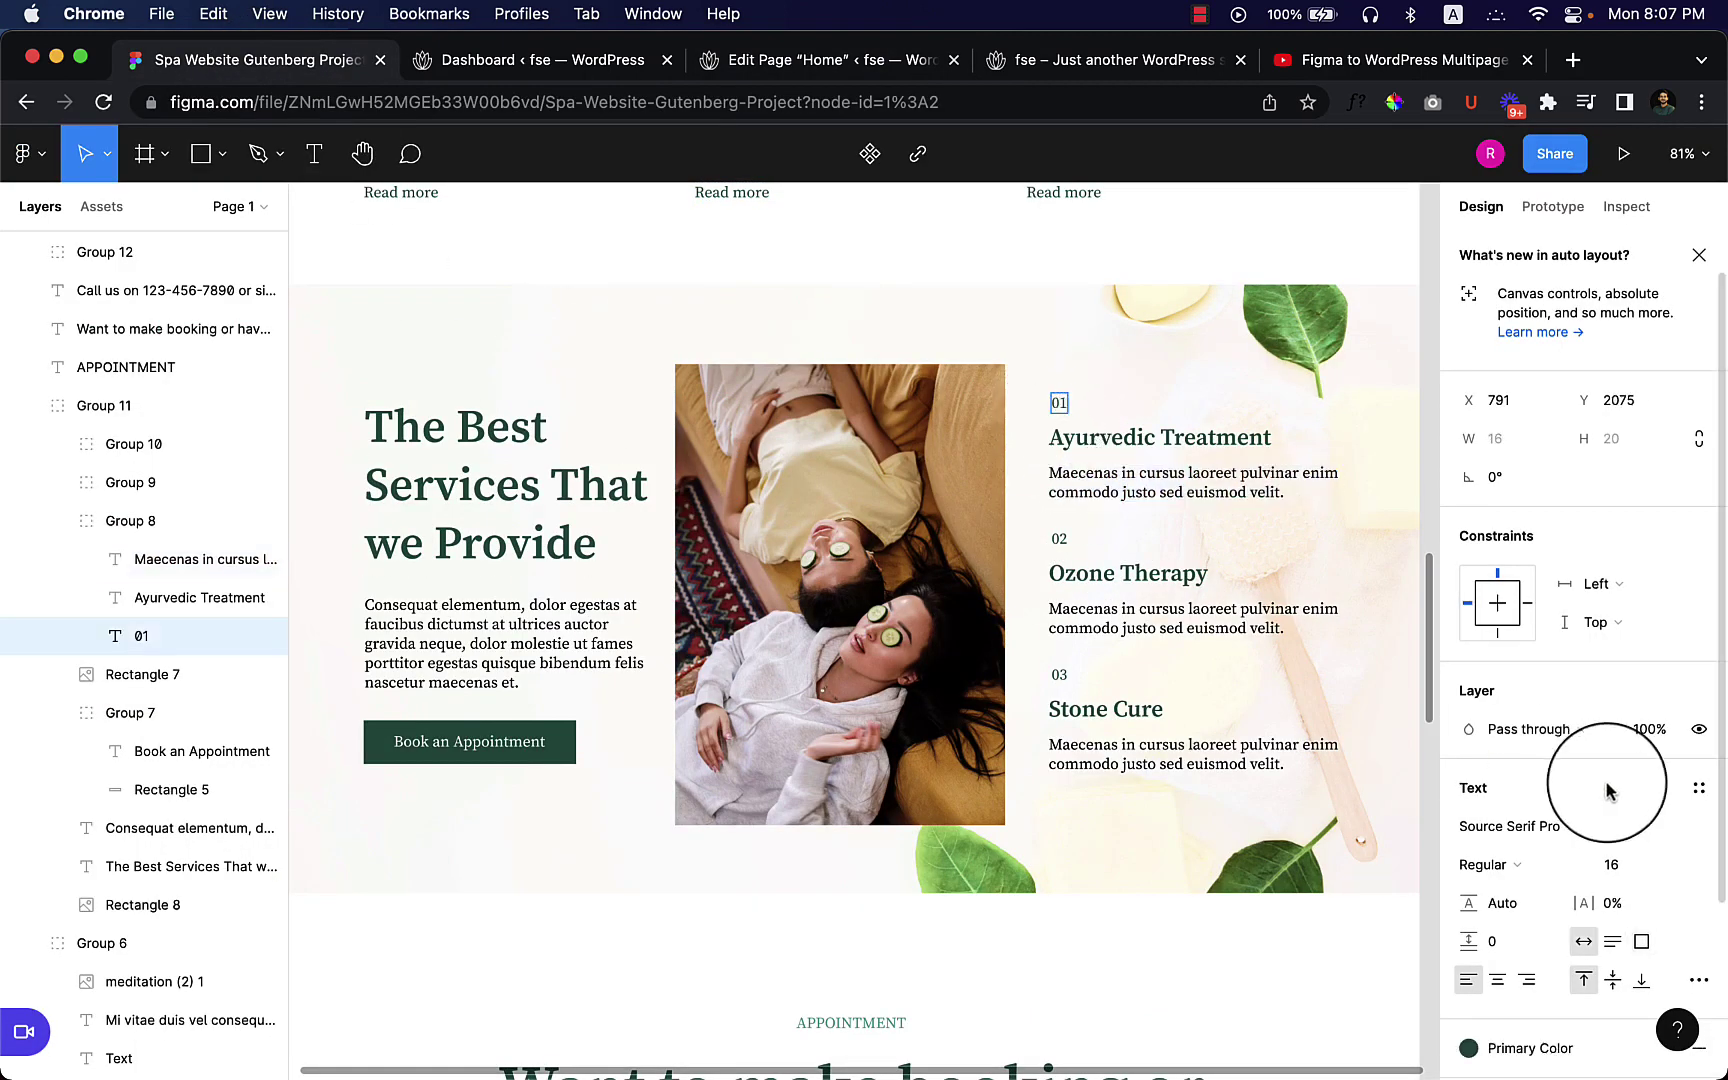
{"action": "left_click", "coordinate": [1148, 436]}
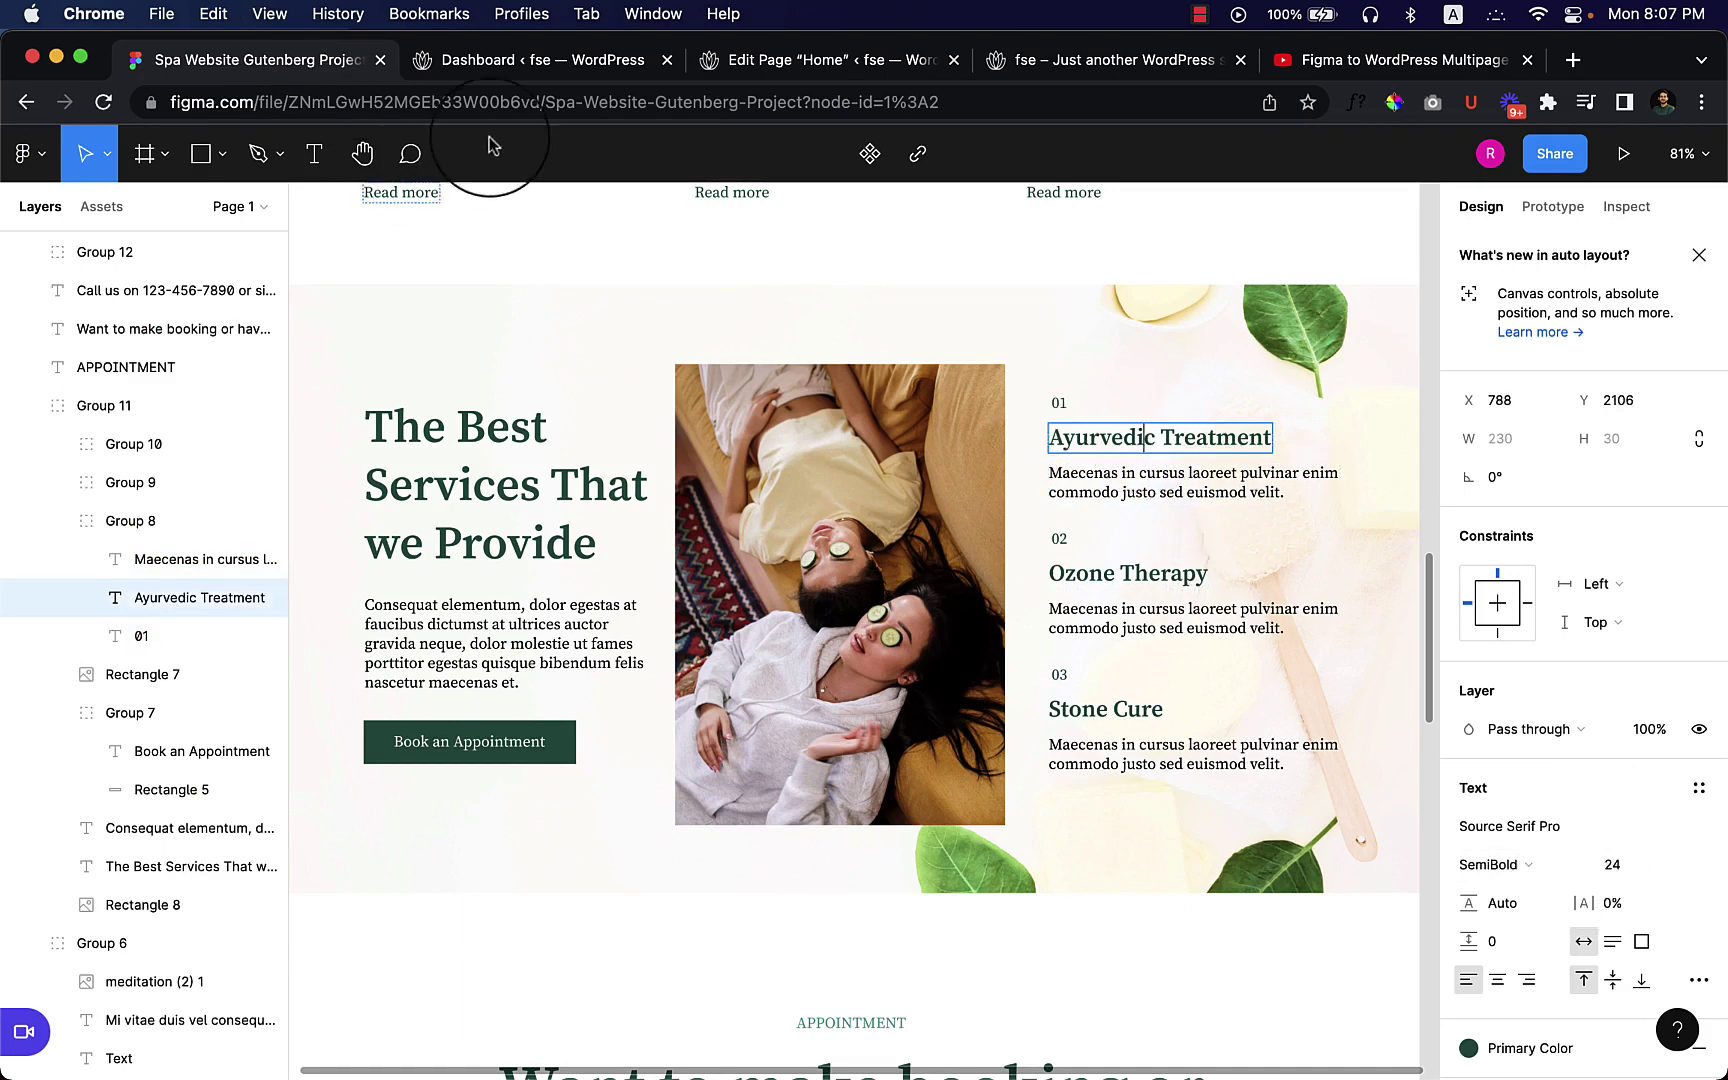
Step: Back in WordPress, transform the '01' heading block into a paragraph
{"action": "left_click", "coordinate": [775, 62]}
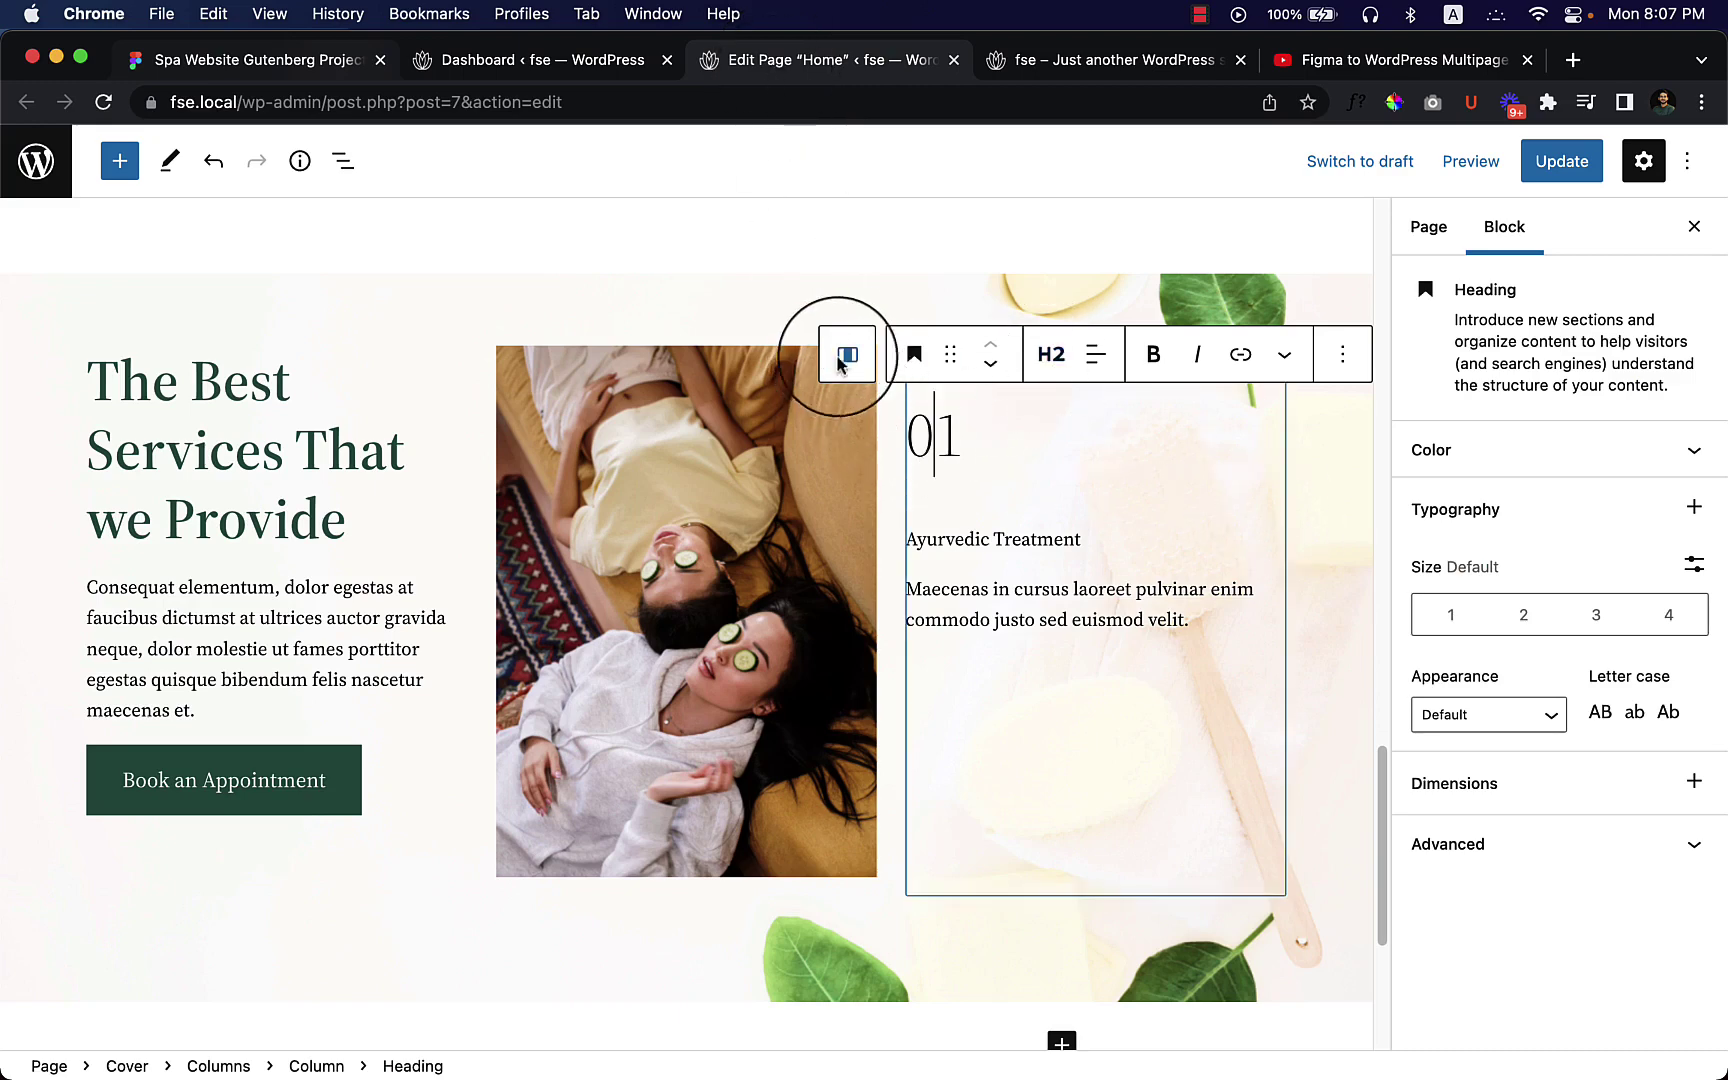
{"action": "left_click", "coordinate": [1051, 356]}
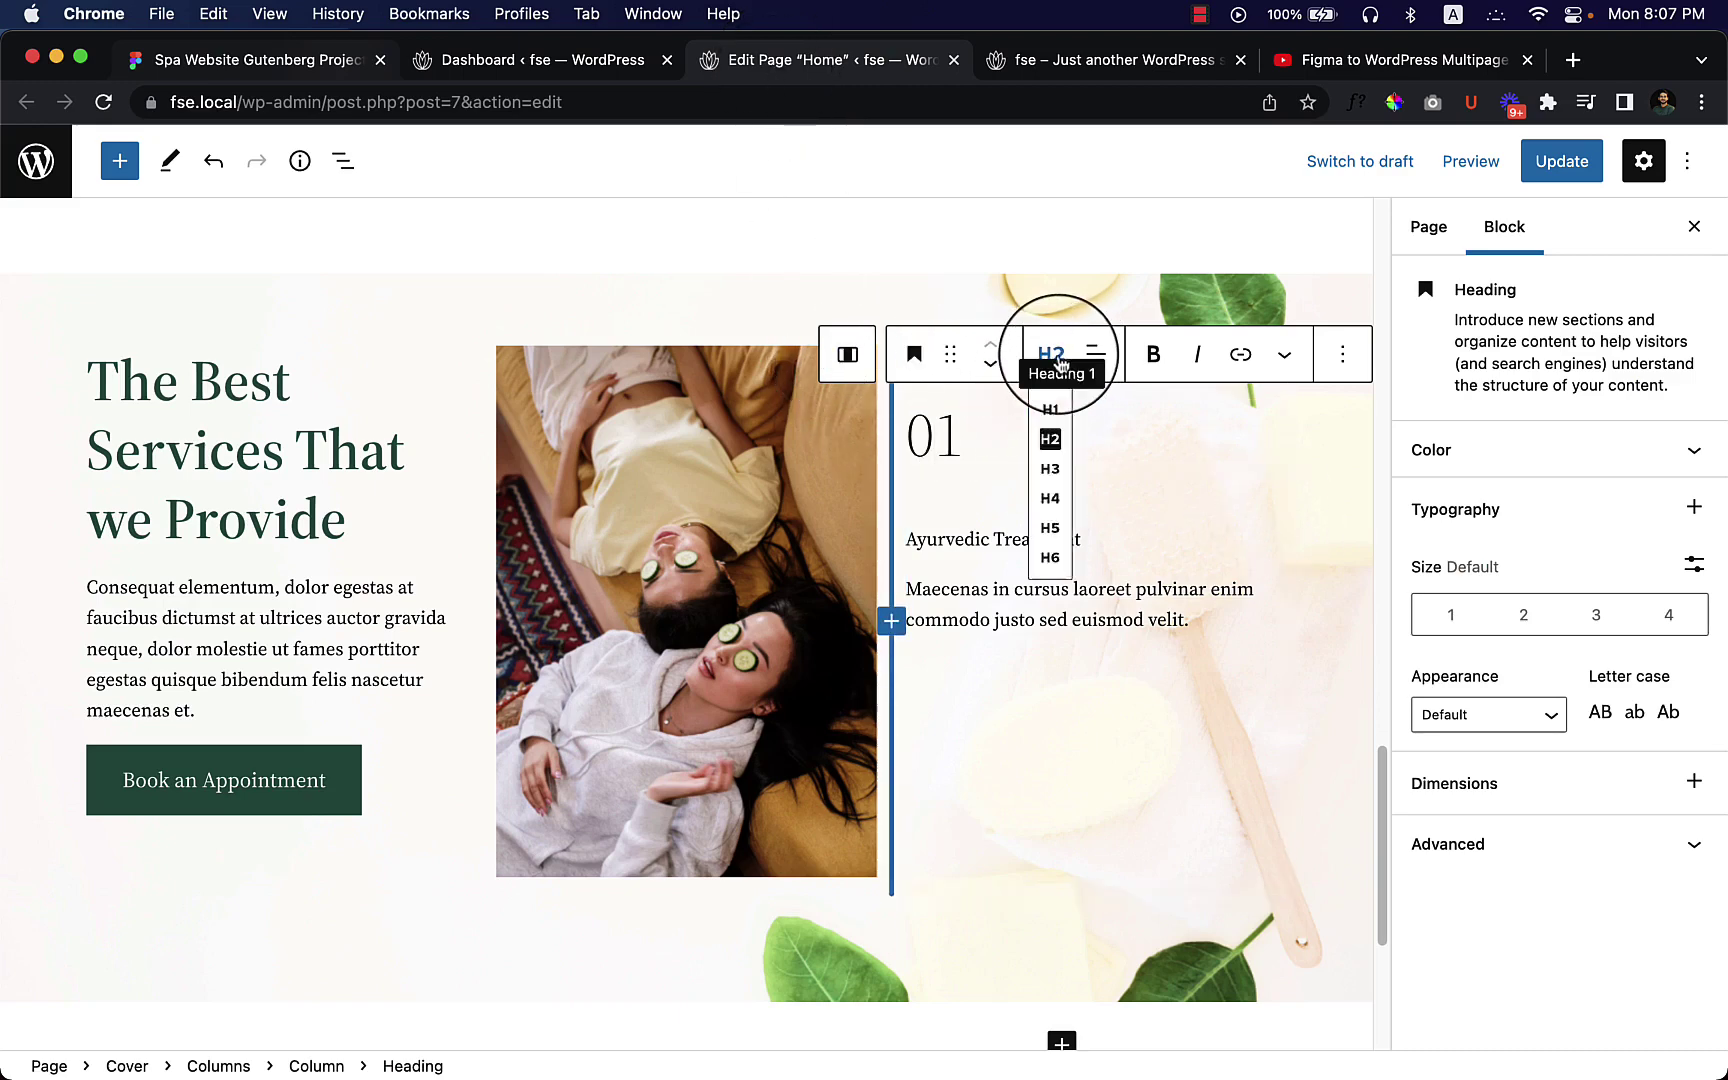
{"action": "left_click", "coordinate": [914, 360]}
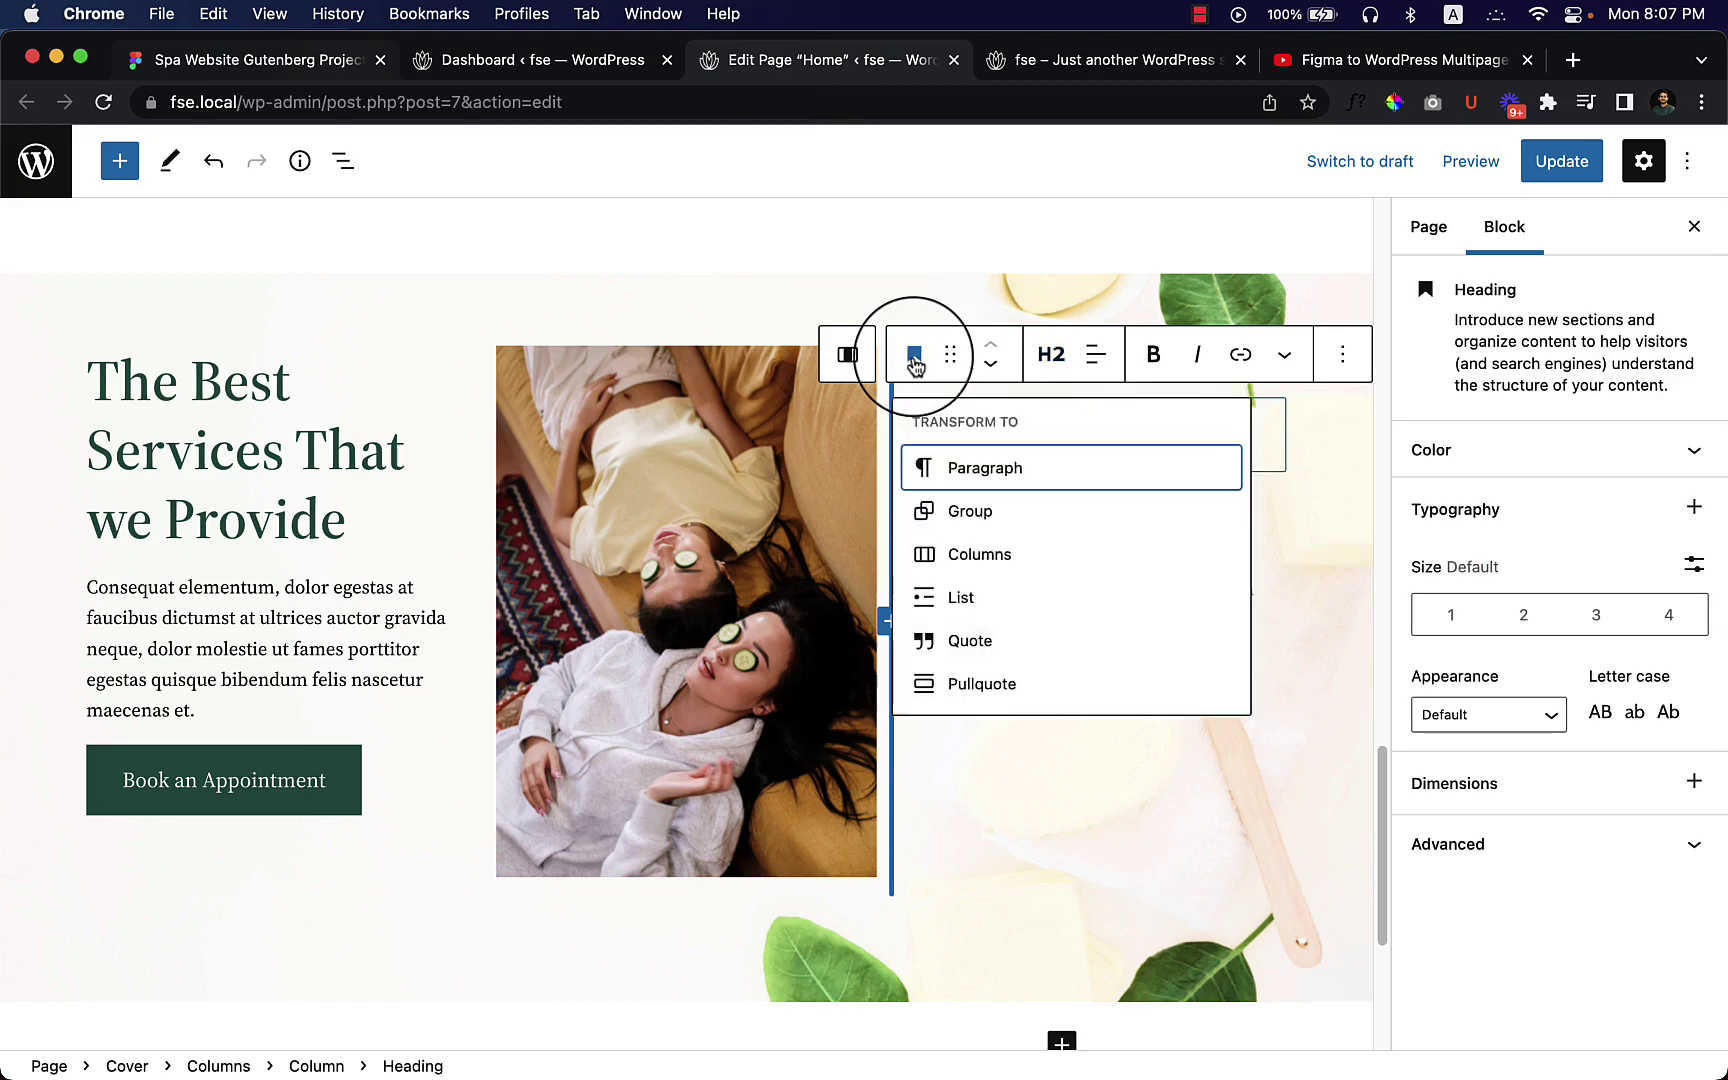
{"action": "left_click", "coordinate": [978, 472]}
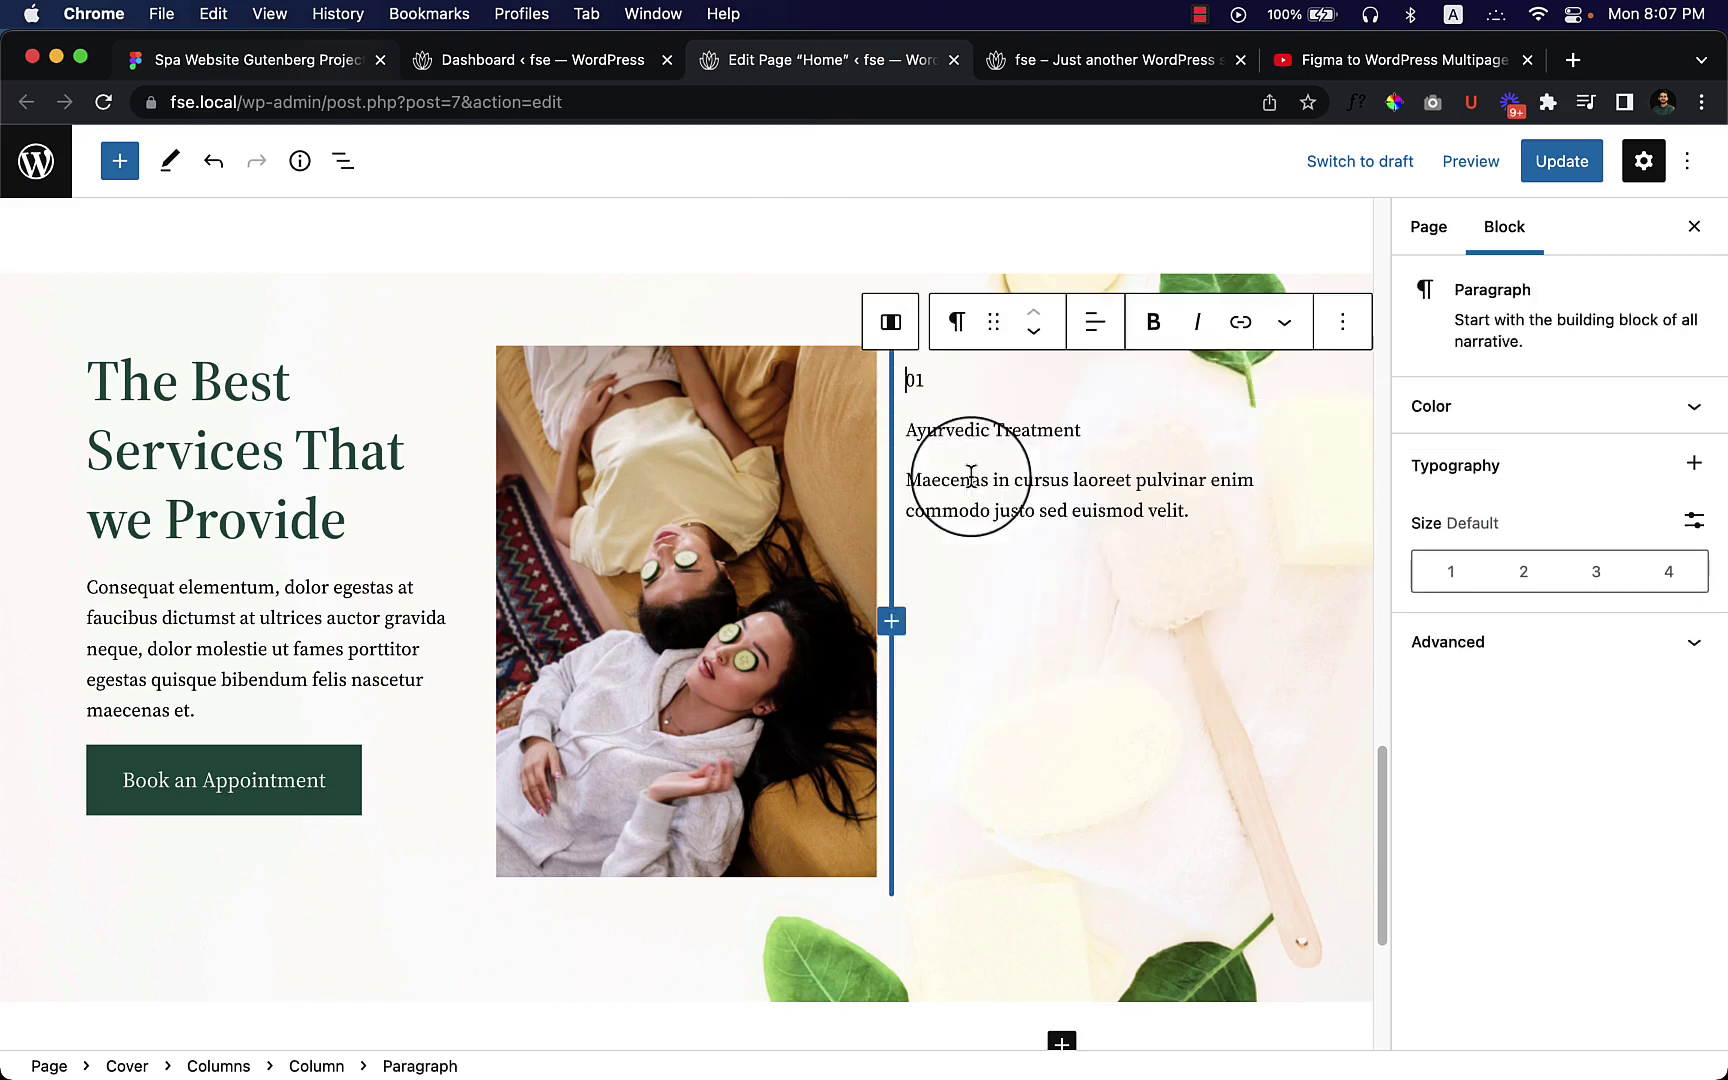
Step: Set the '01' paragraph's text colour to the dark green #205b4e swatch
{"action": "left_click", "coordinate": [1452, 410]}
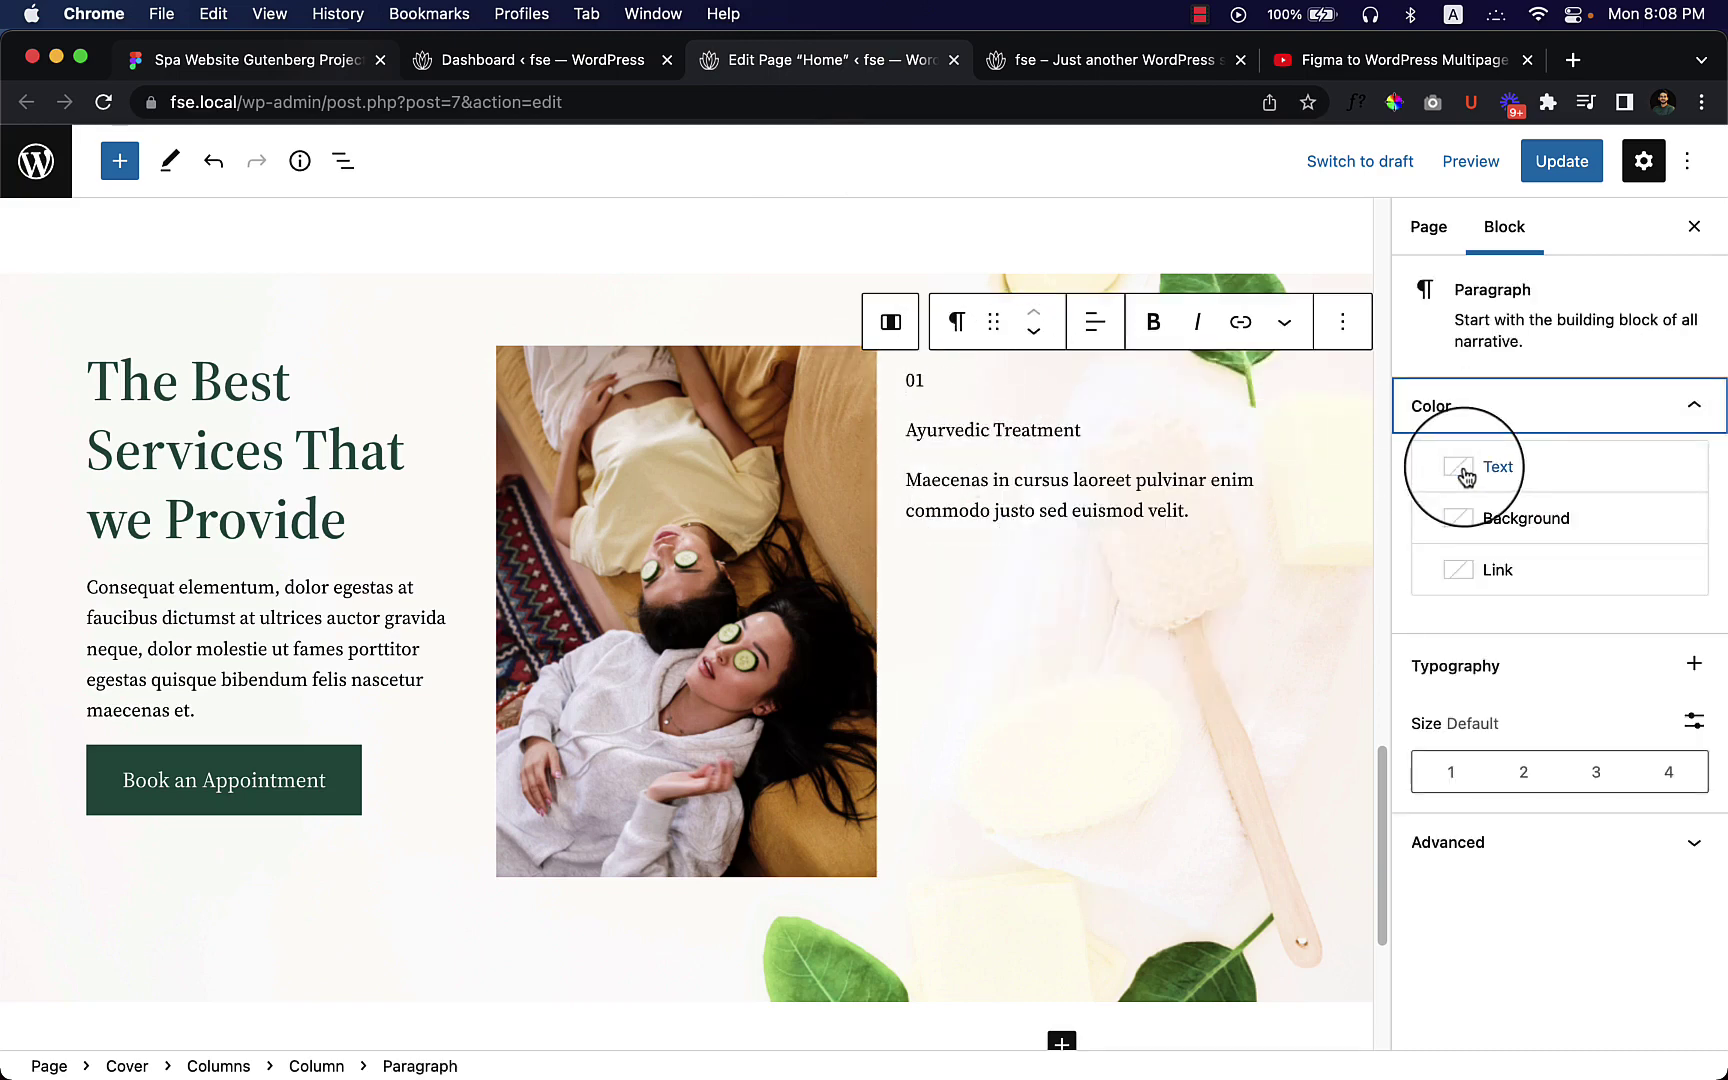
{"action": "left_click", "coordinate": [1467, 476]}
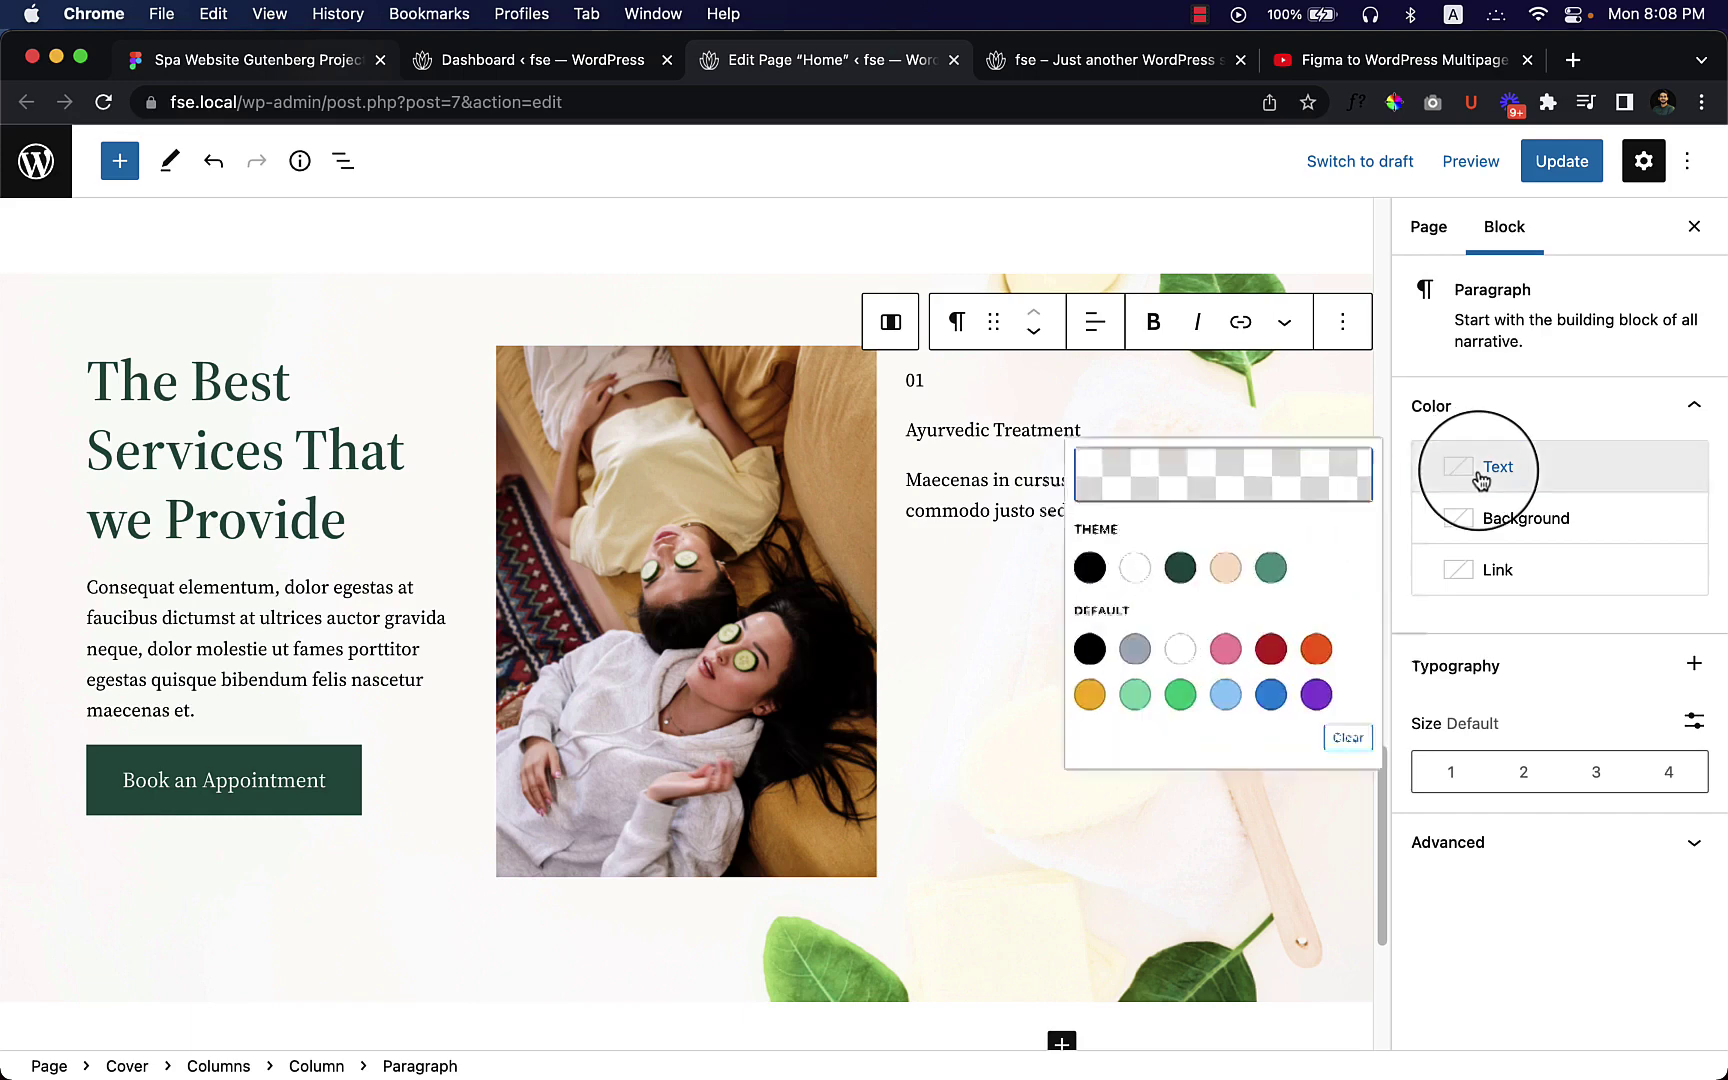
{"action": "left_click", "coordinate": [1157, 573]}
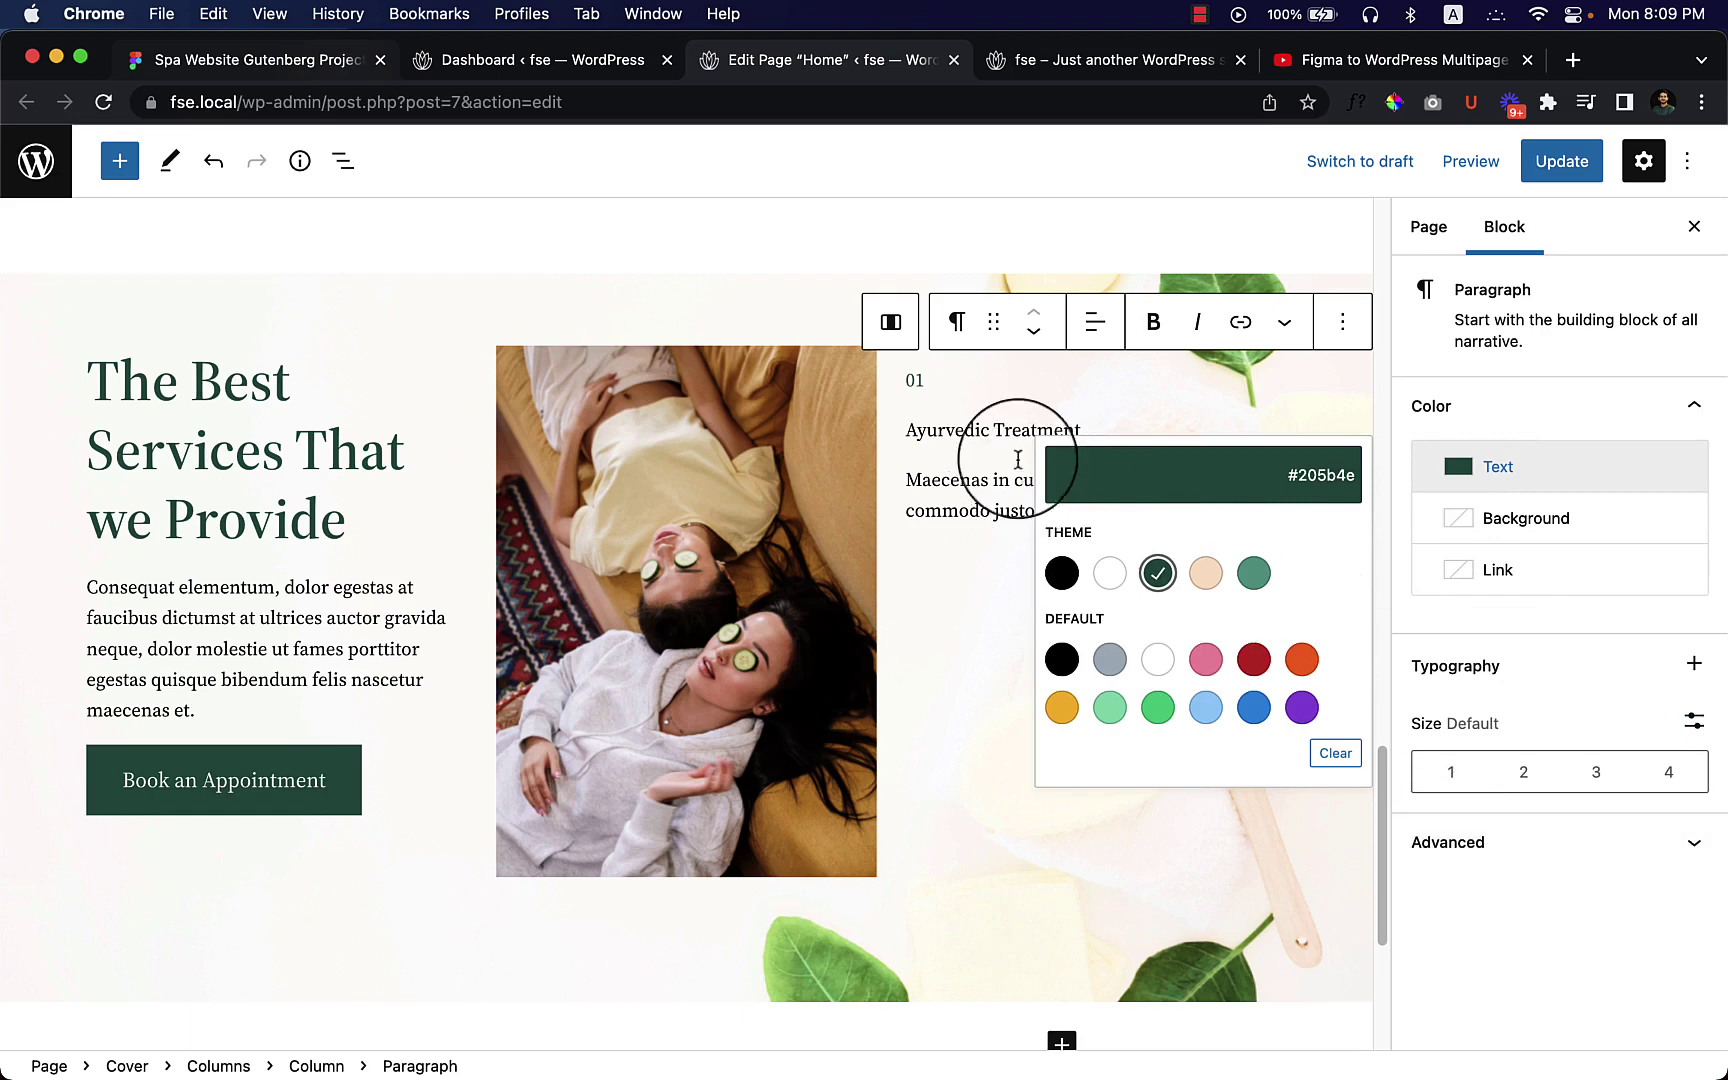
{"action": "left_click", "coordinate": [916, 378]}
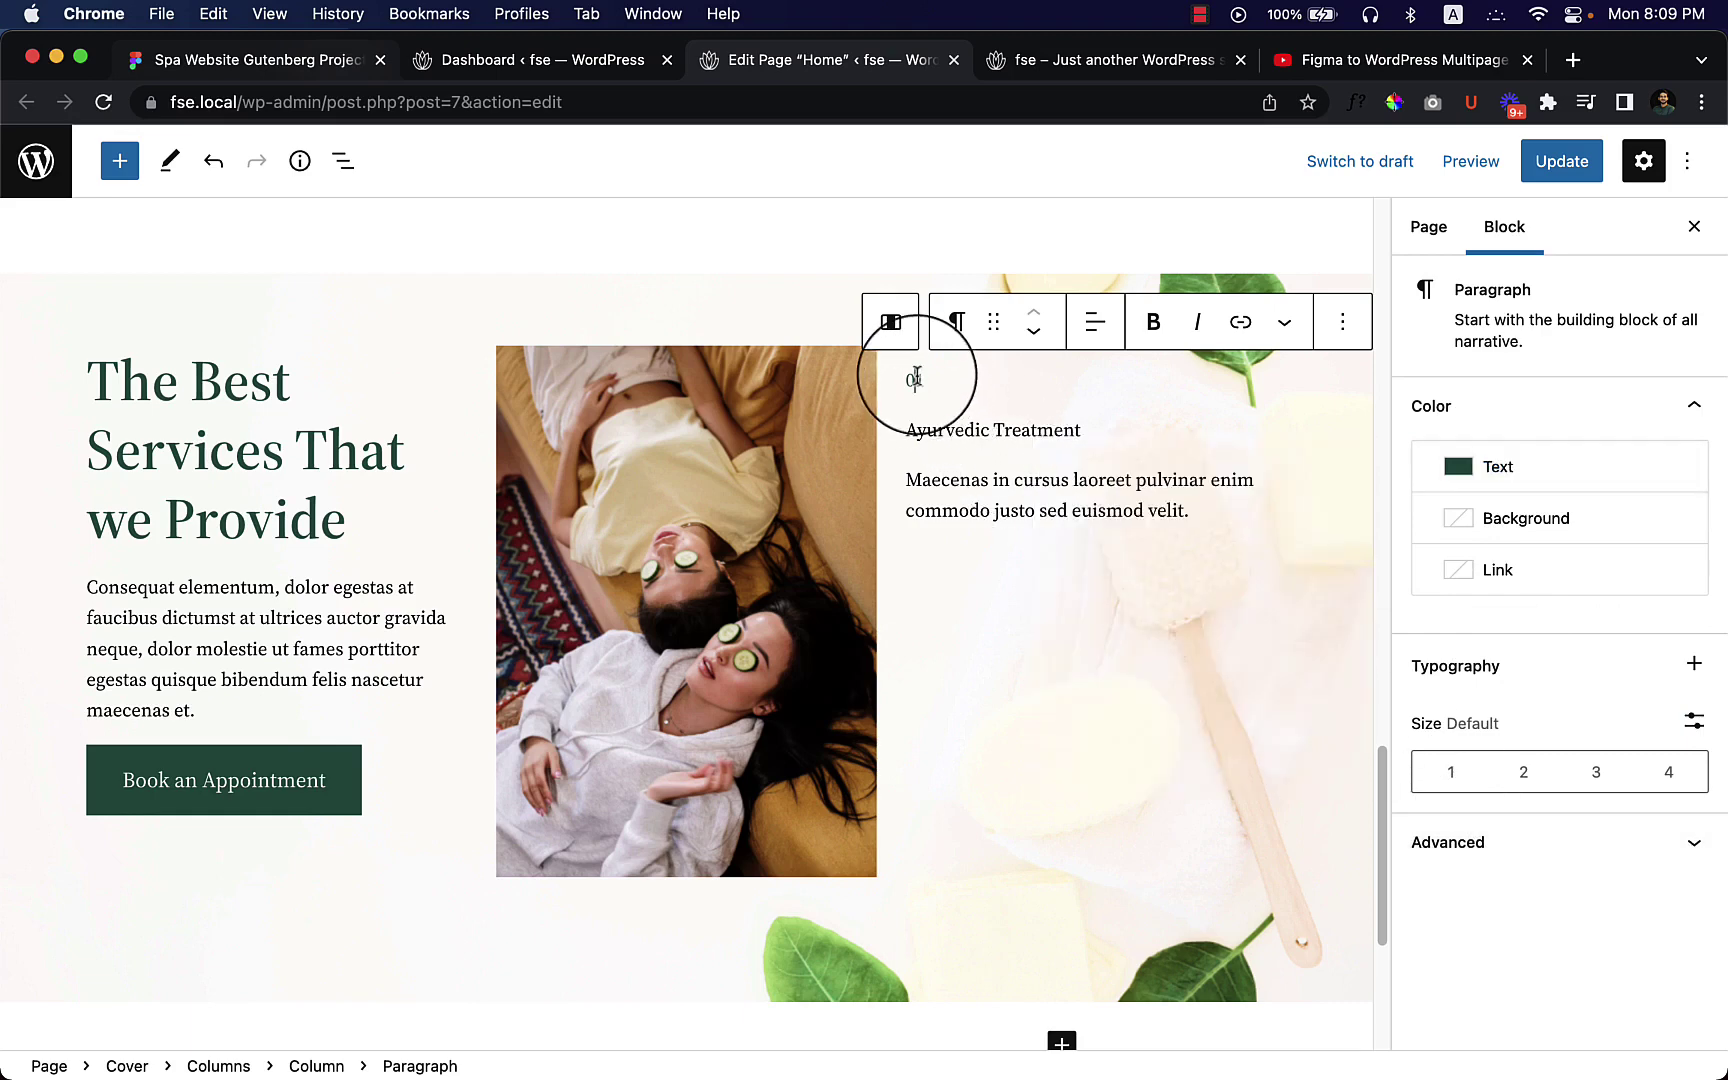
Step: Add the Appearance typography setting and make the '01' text Bold
{"action": "left_click", "coordinate": [1698, 722]}
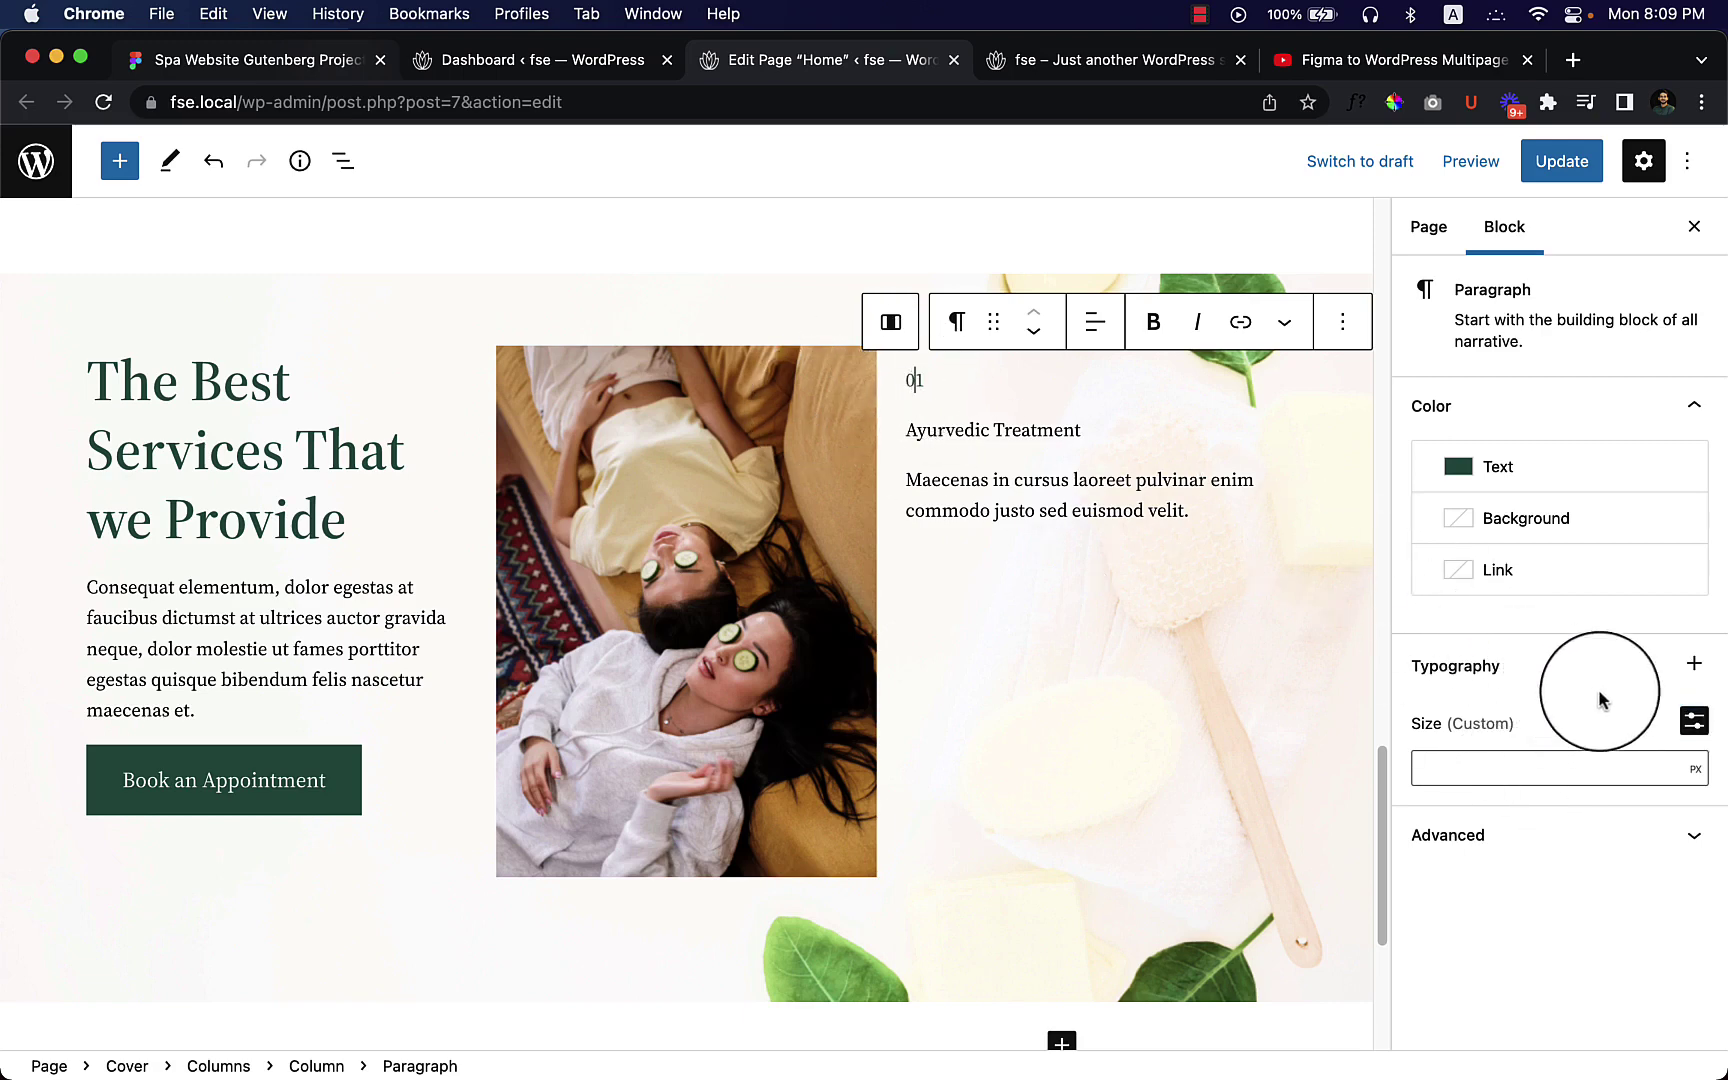
{"action": "left_click", "coordinate": [1685, 670]}
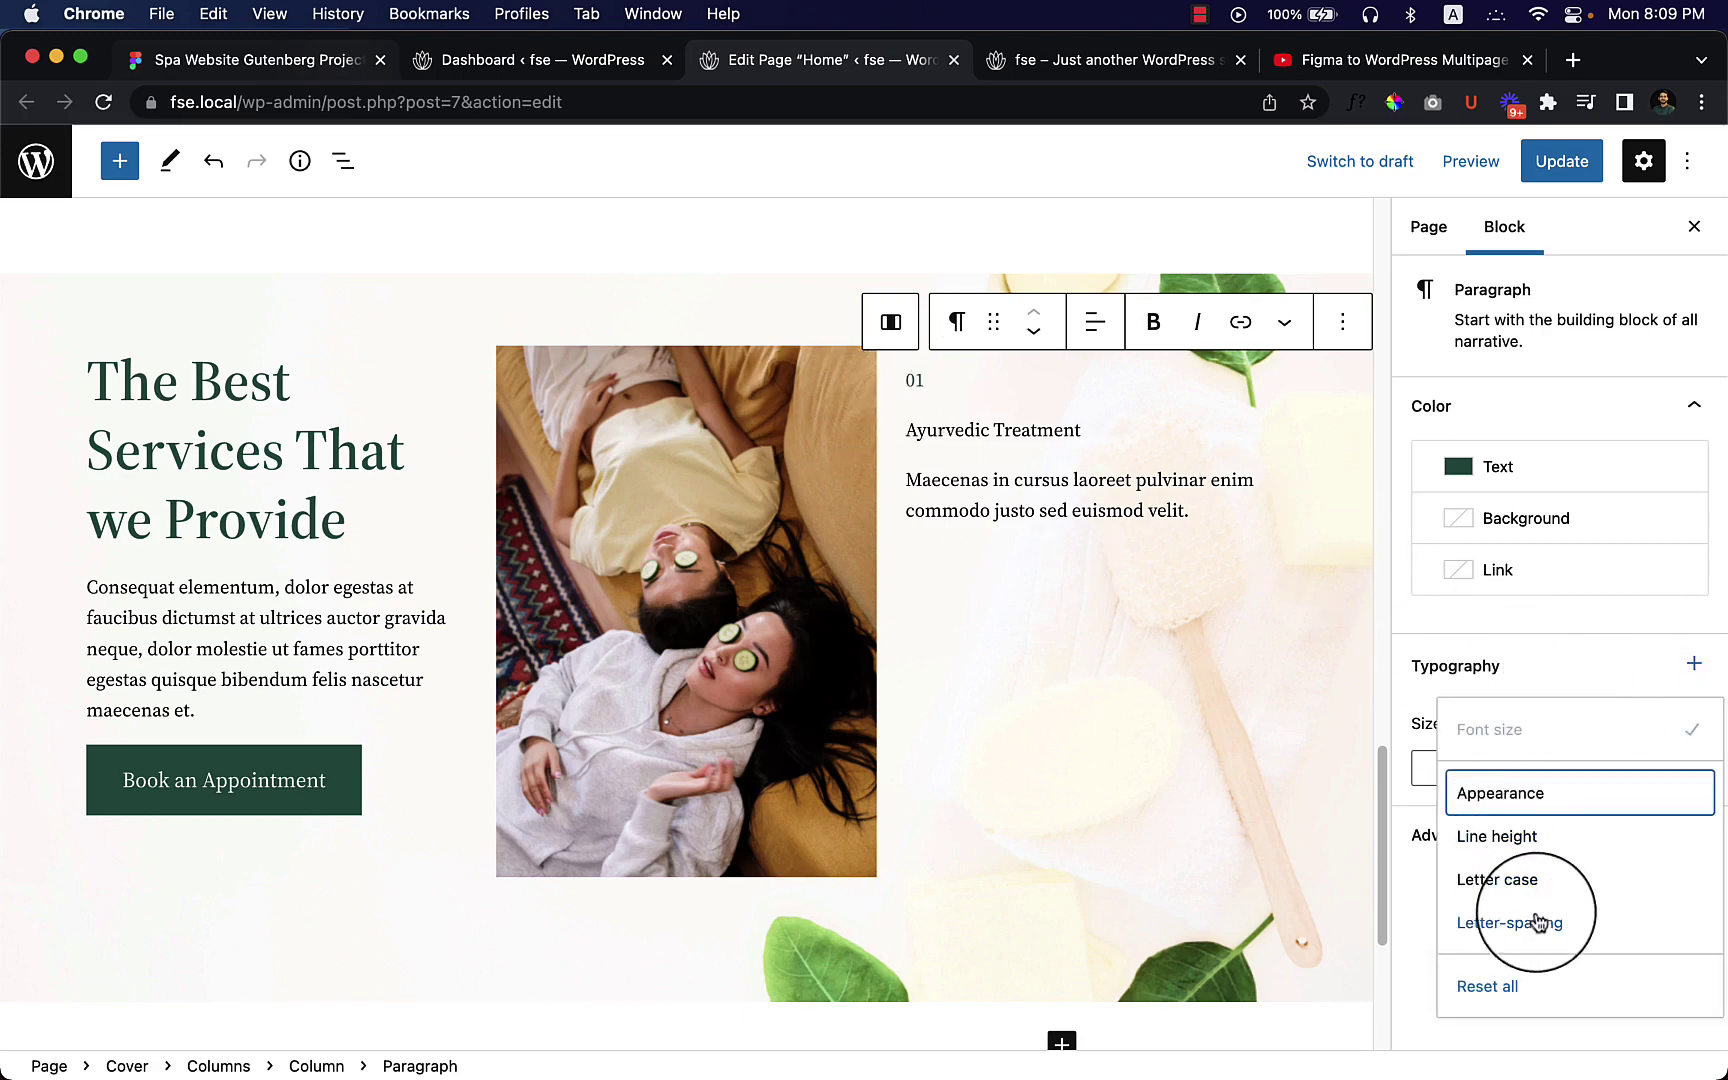
{"action": "left_click", "coordinate": [1521, 796]}
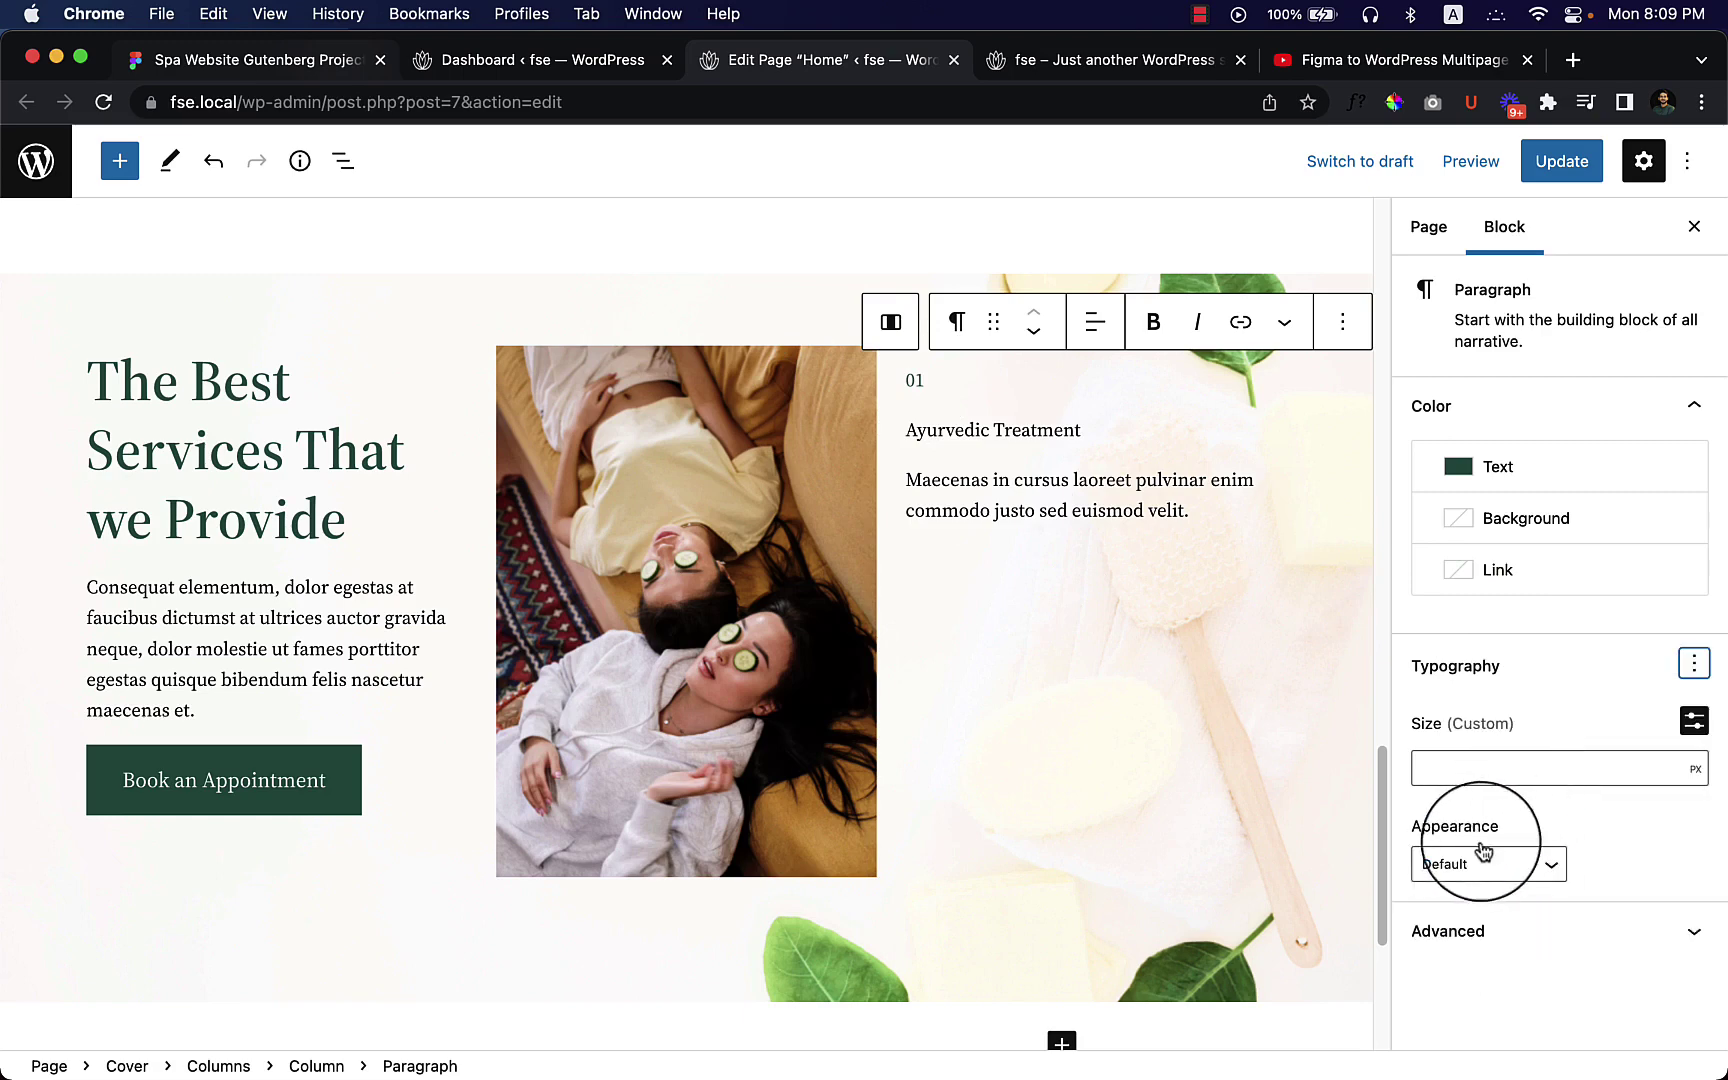
{"action": "left_click", "coordinate": [1537, 856]}
{"action": "left_click", "coordinate": [1436, 1012]}
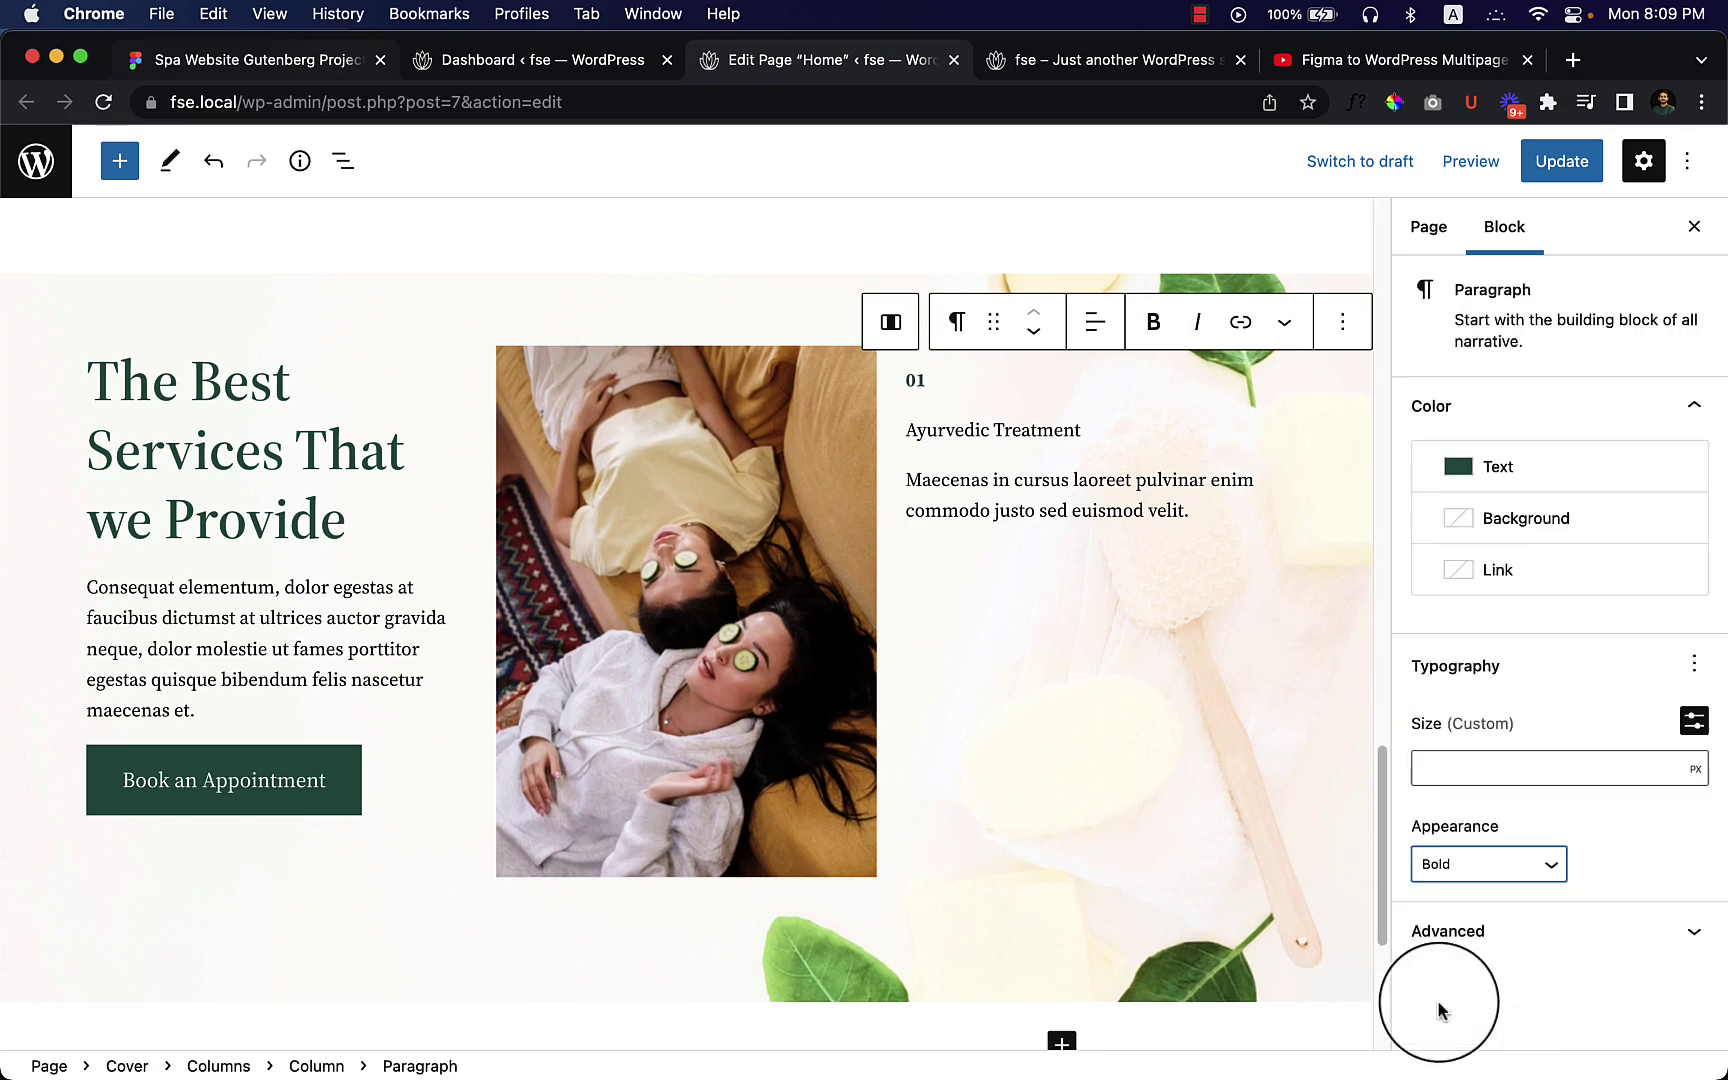
Step: Give the Ayurvedic Treatment title a custom font size of 24 px, matching Figma
{"action": "left_click", "coordinate": [988, 430]}
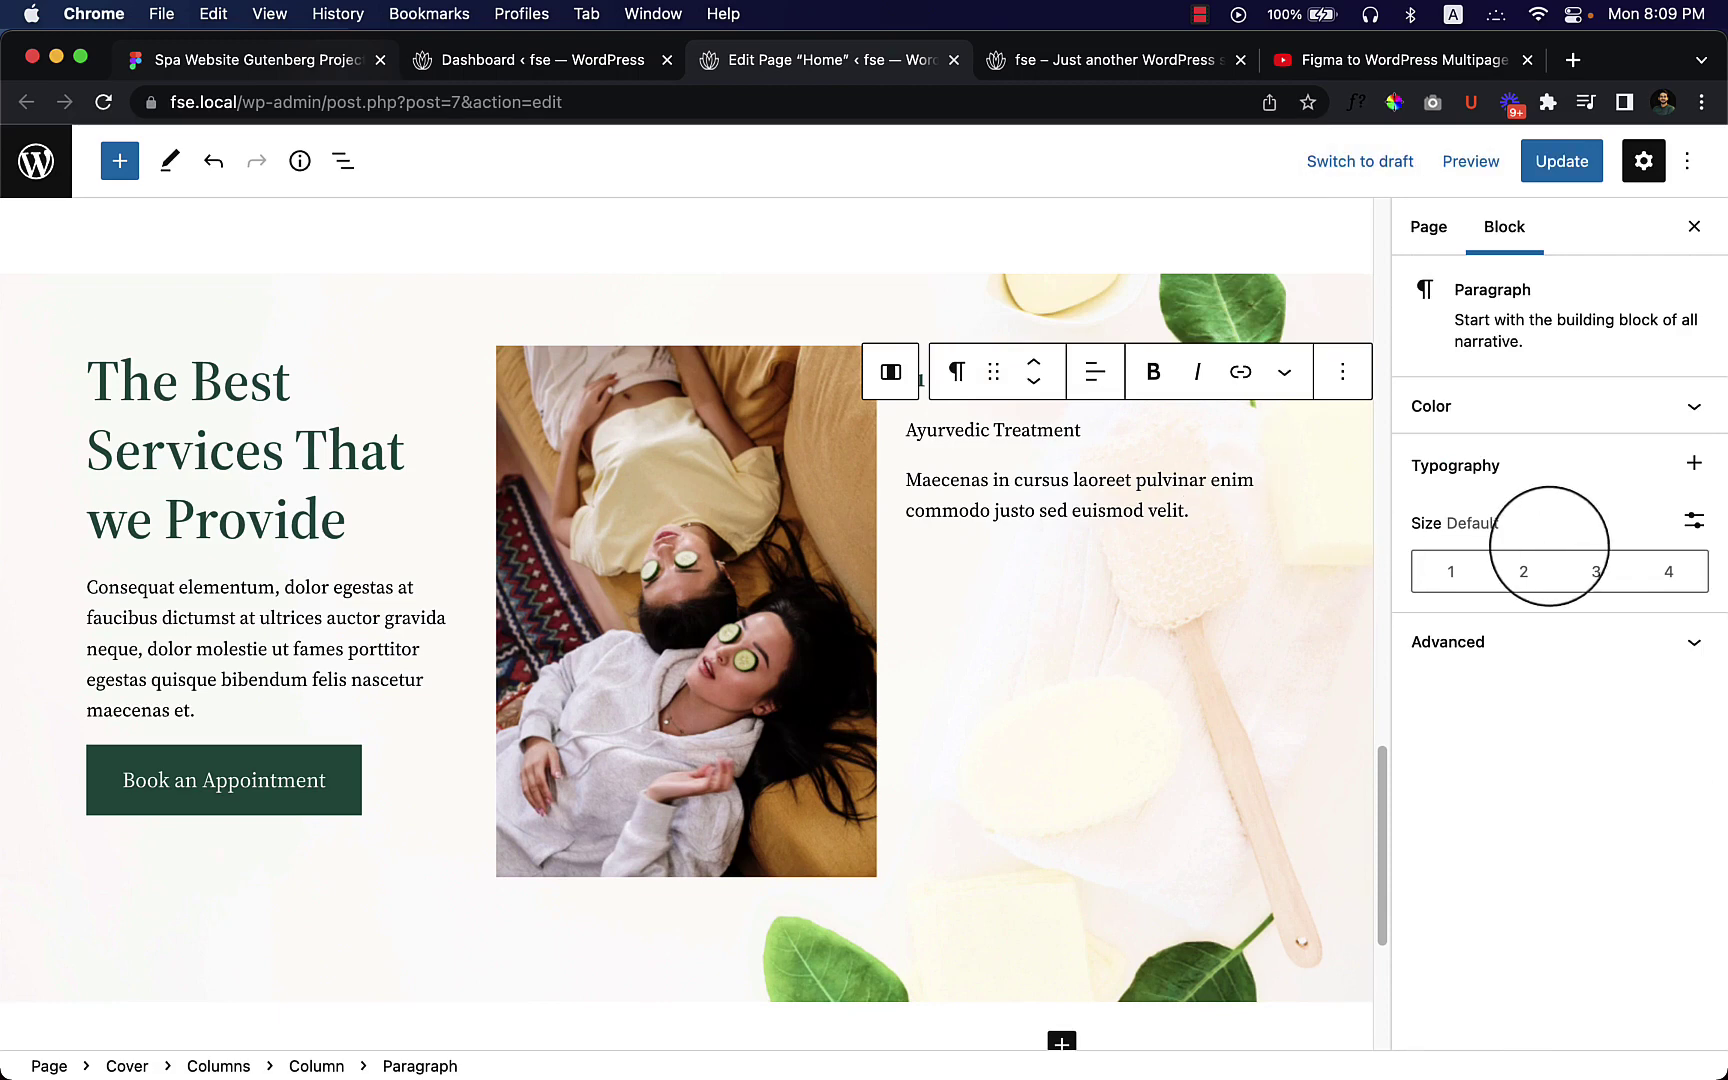
{"action": "left_click", "coordinate": [1694, 521]}
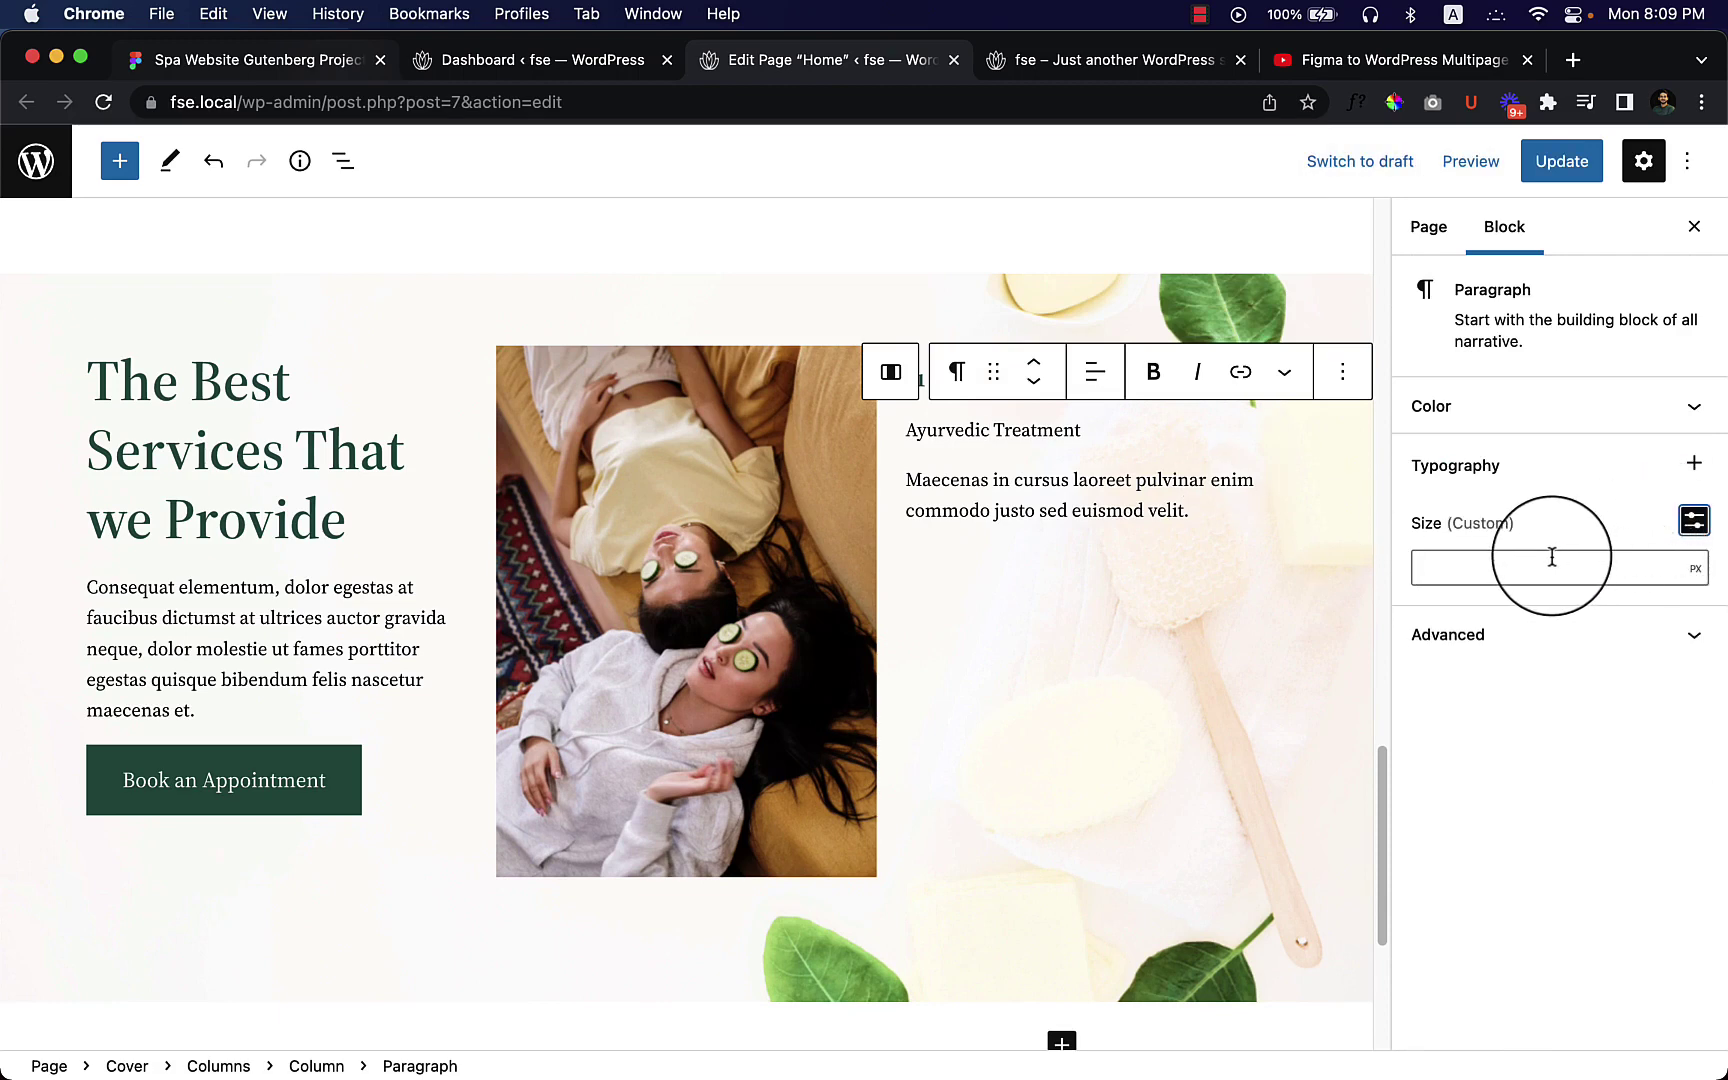
{"action": "type", "text": "16"}
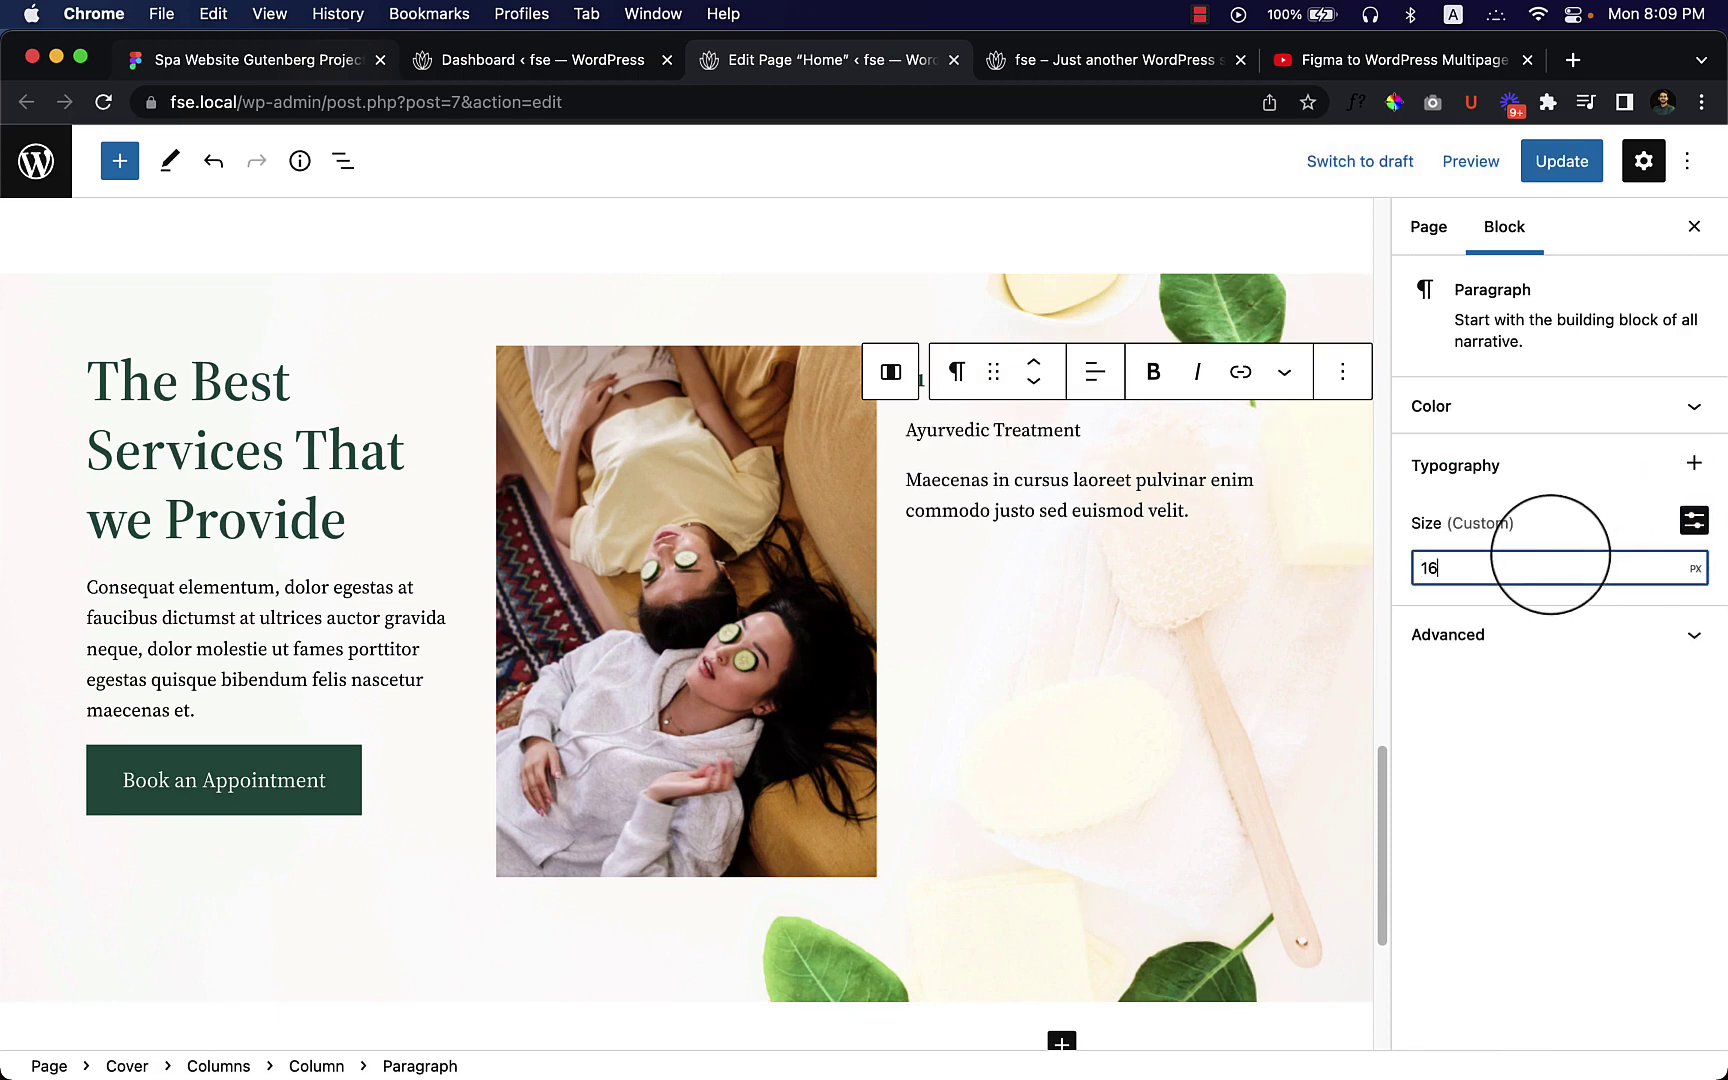
{"action": "left_click", "coordinate": [910, 262]}
{"action": "left_click", "coordinate": [307, 80]}
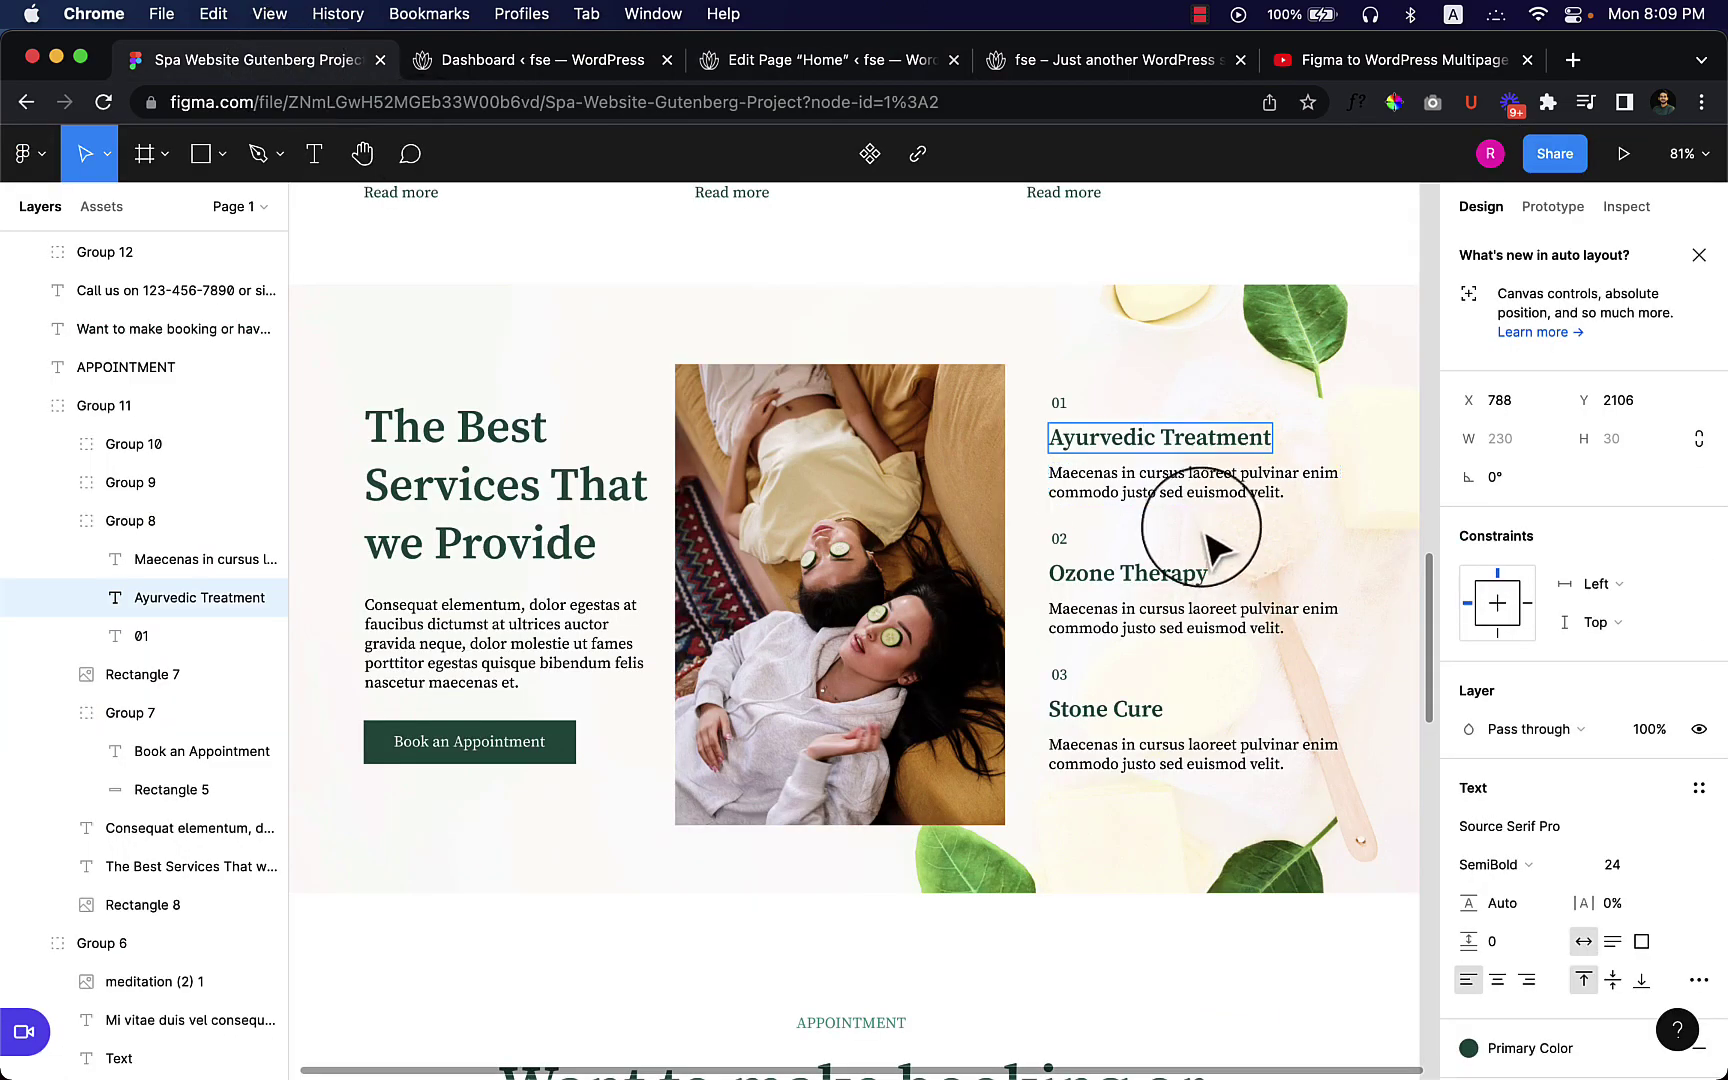
{"action": "left_click", "coordinate": [843, 62]}
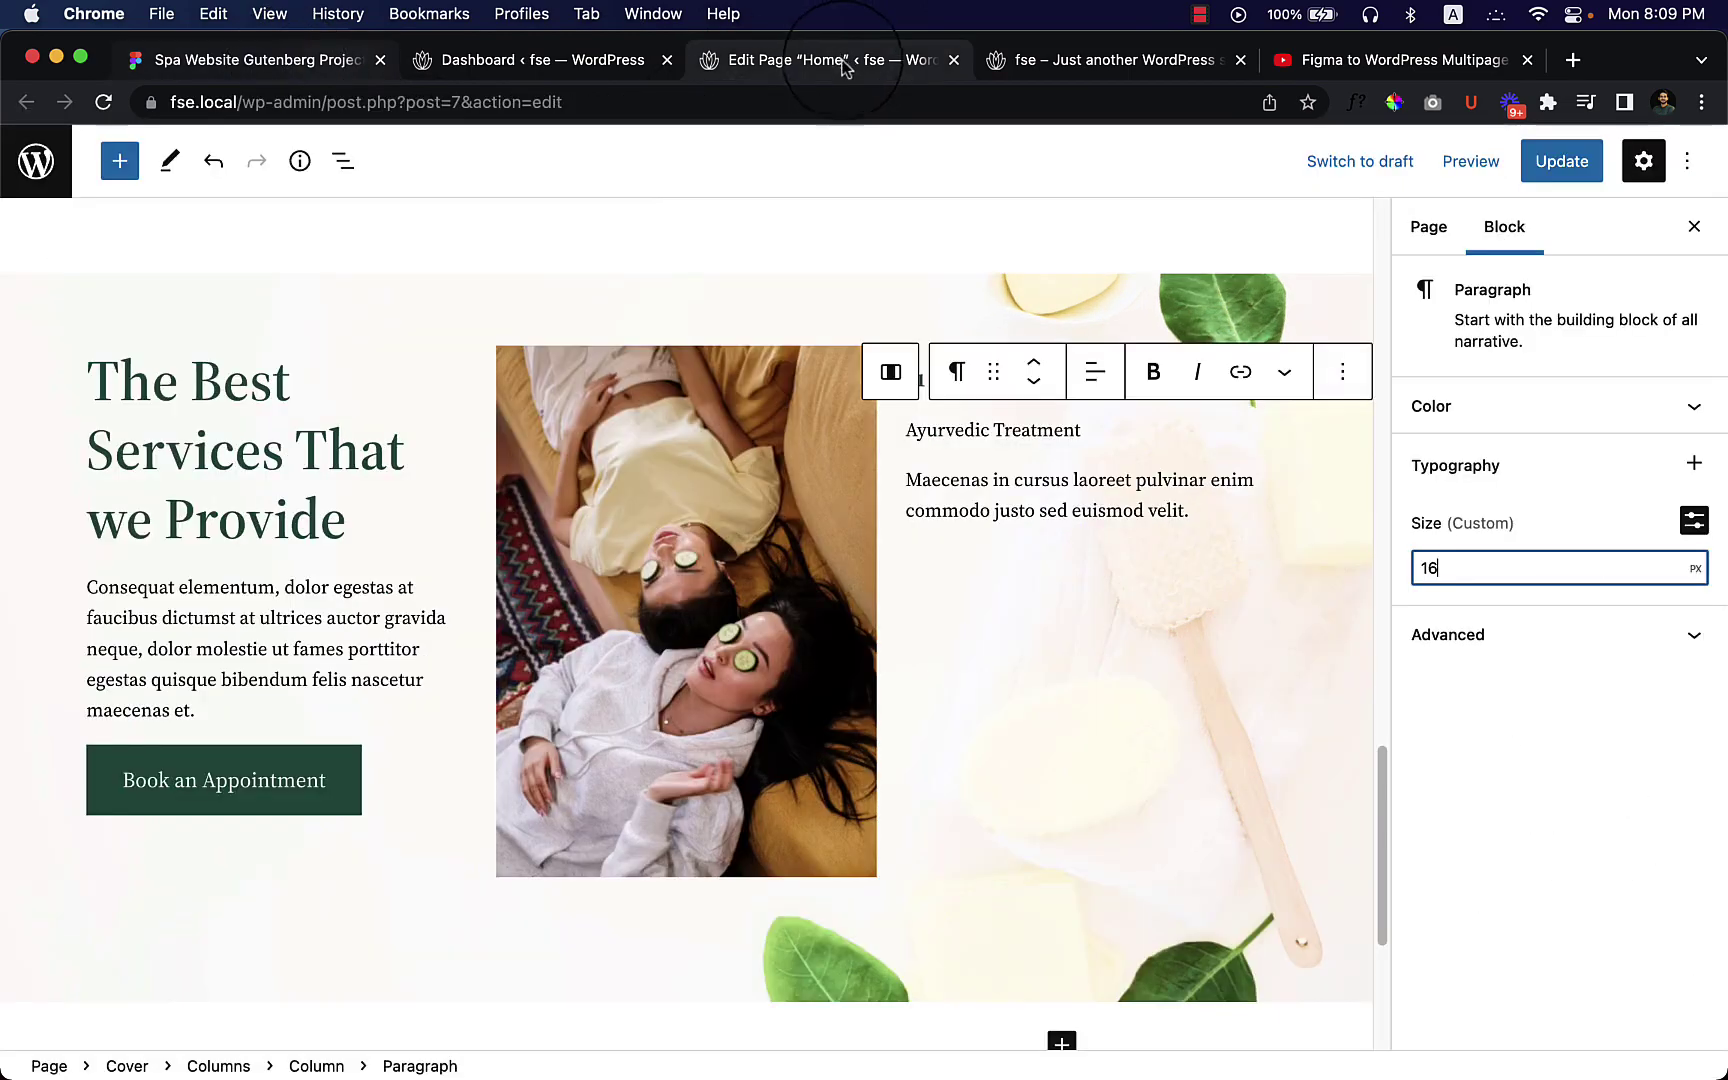
{"action": "left_click", "coordinate": [970, 405]}
{"action": "left_click", "coordinate": [1478, 550]}
{"action": "left_click", "coordinate": [1484, 562]}
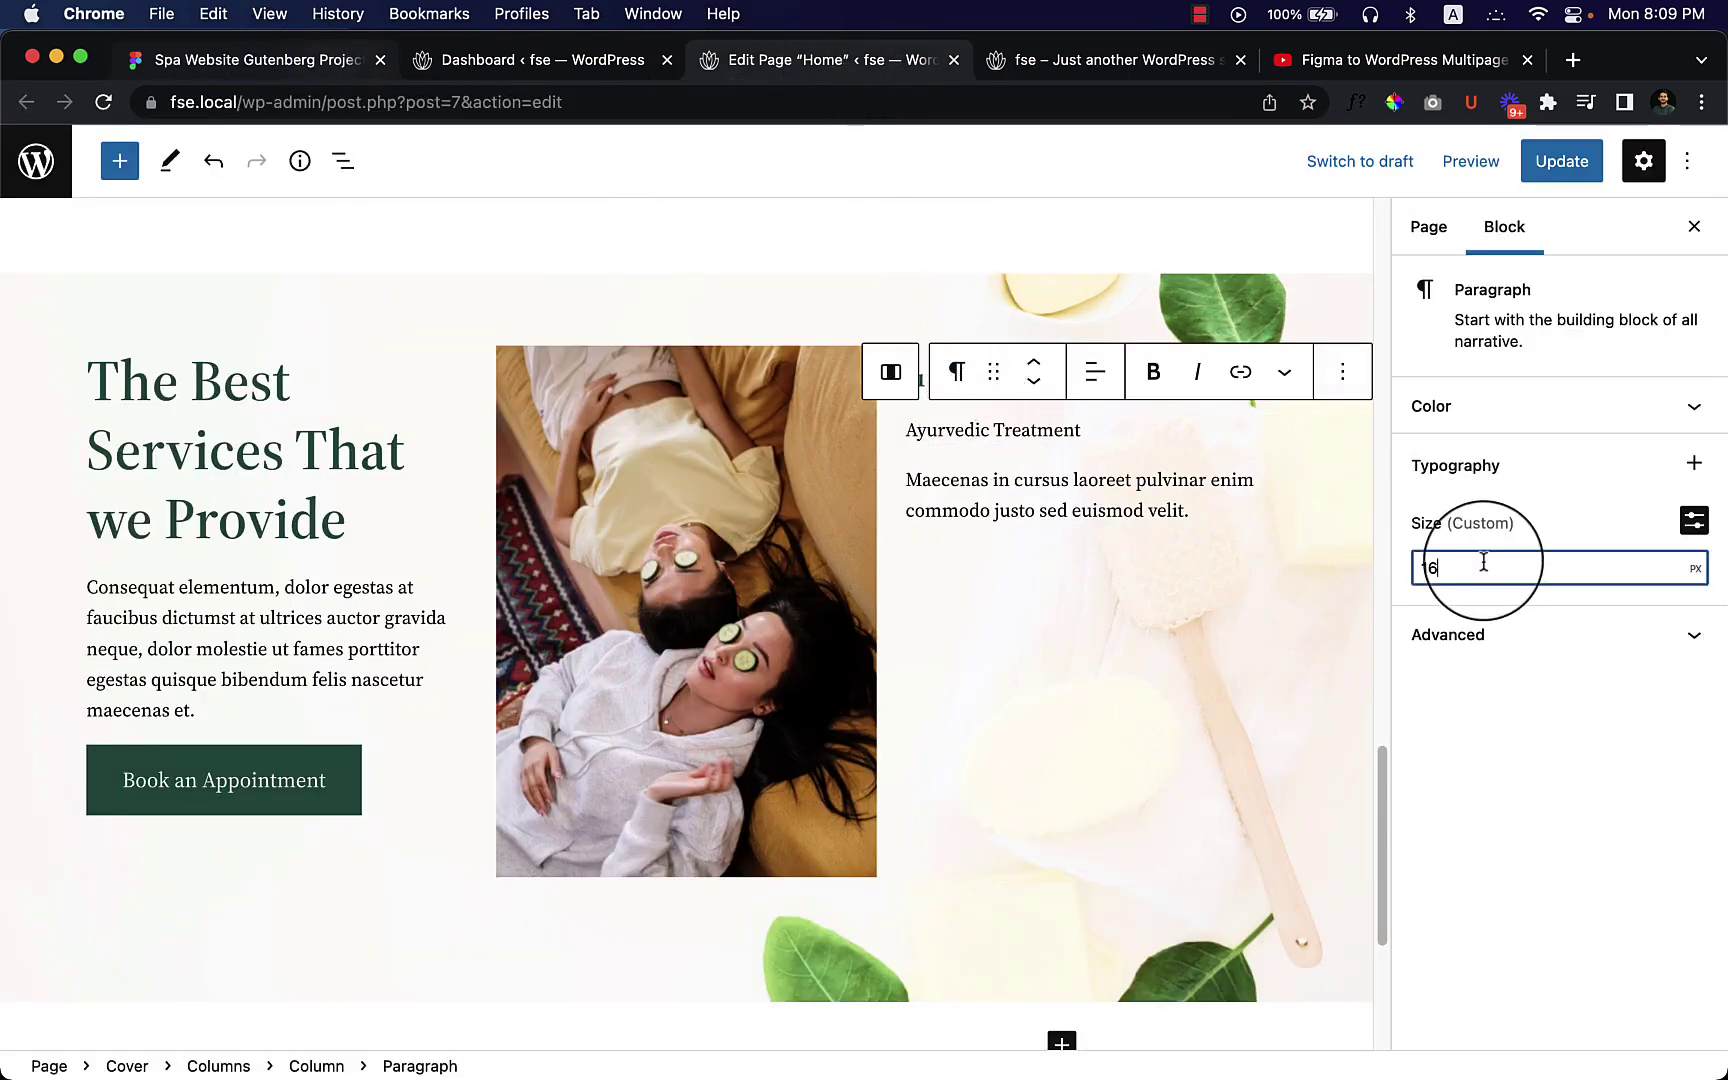
{"action": "key", "text": "BackSpace"}
{"action": "key", "text": "BackSpace"}
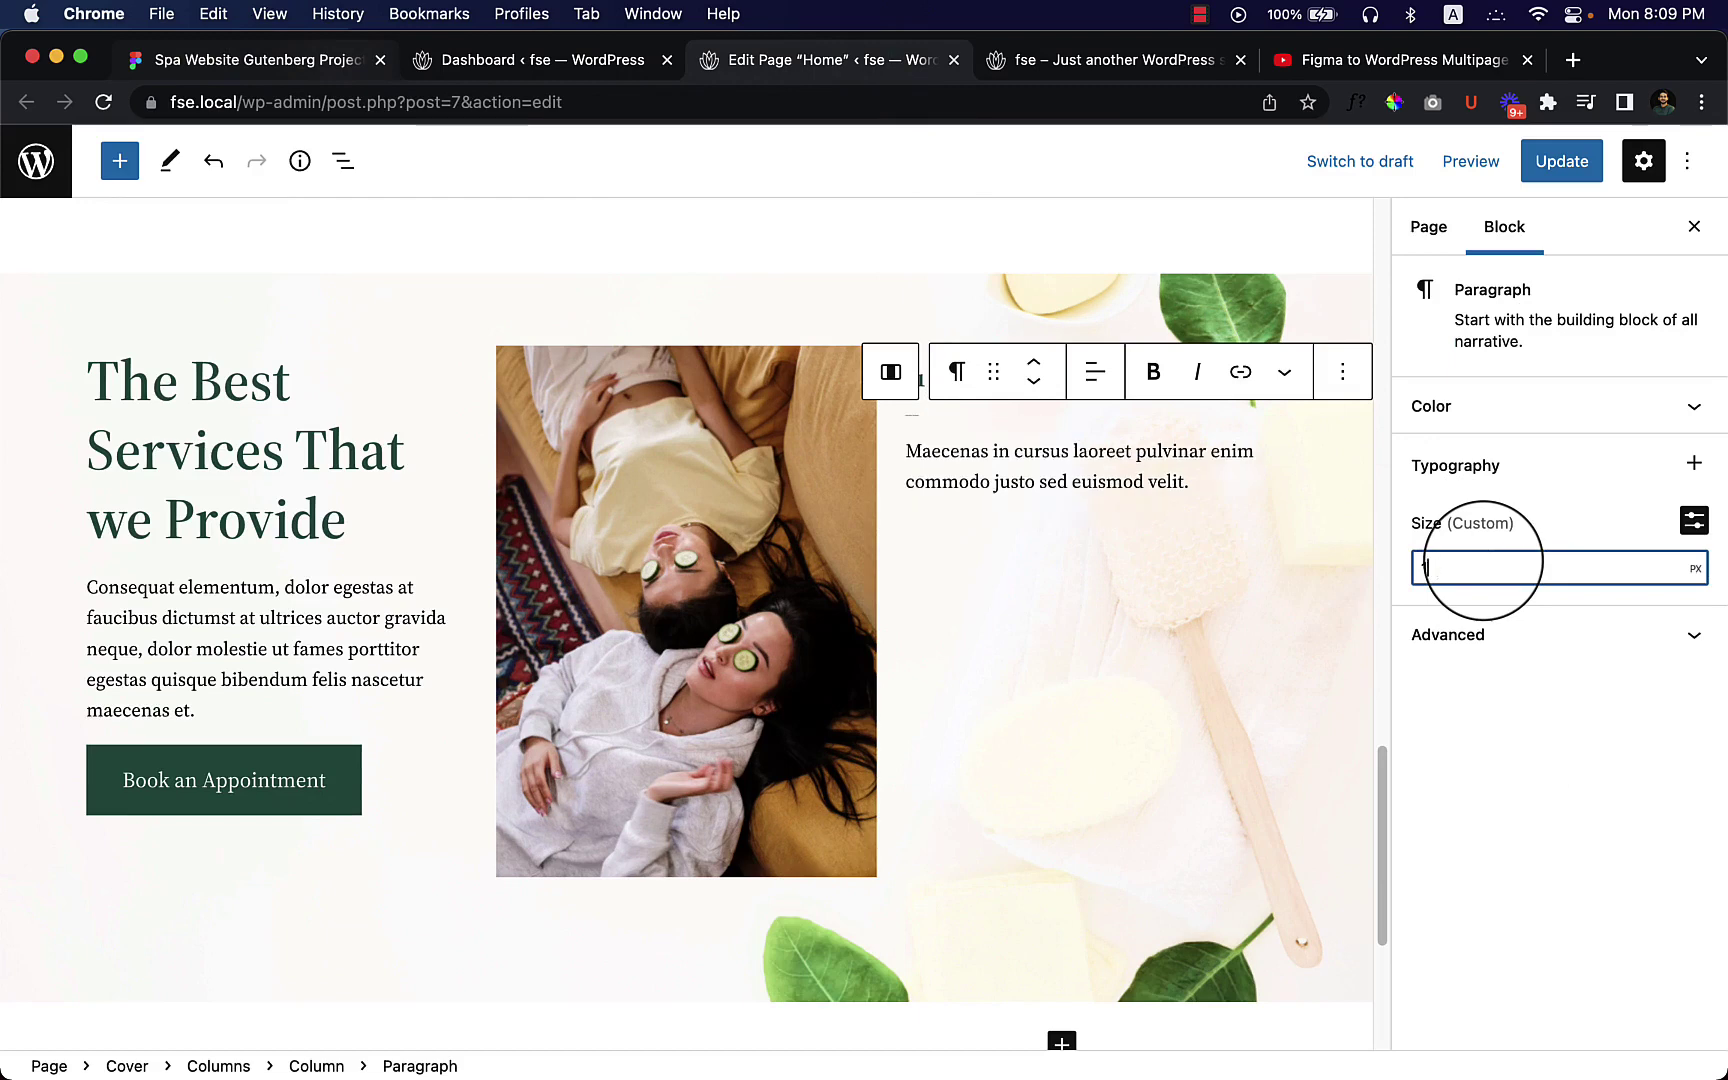
{"action": "type", "text": "24"}
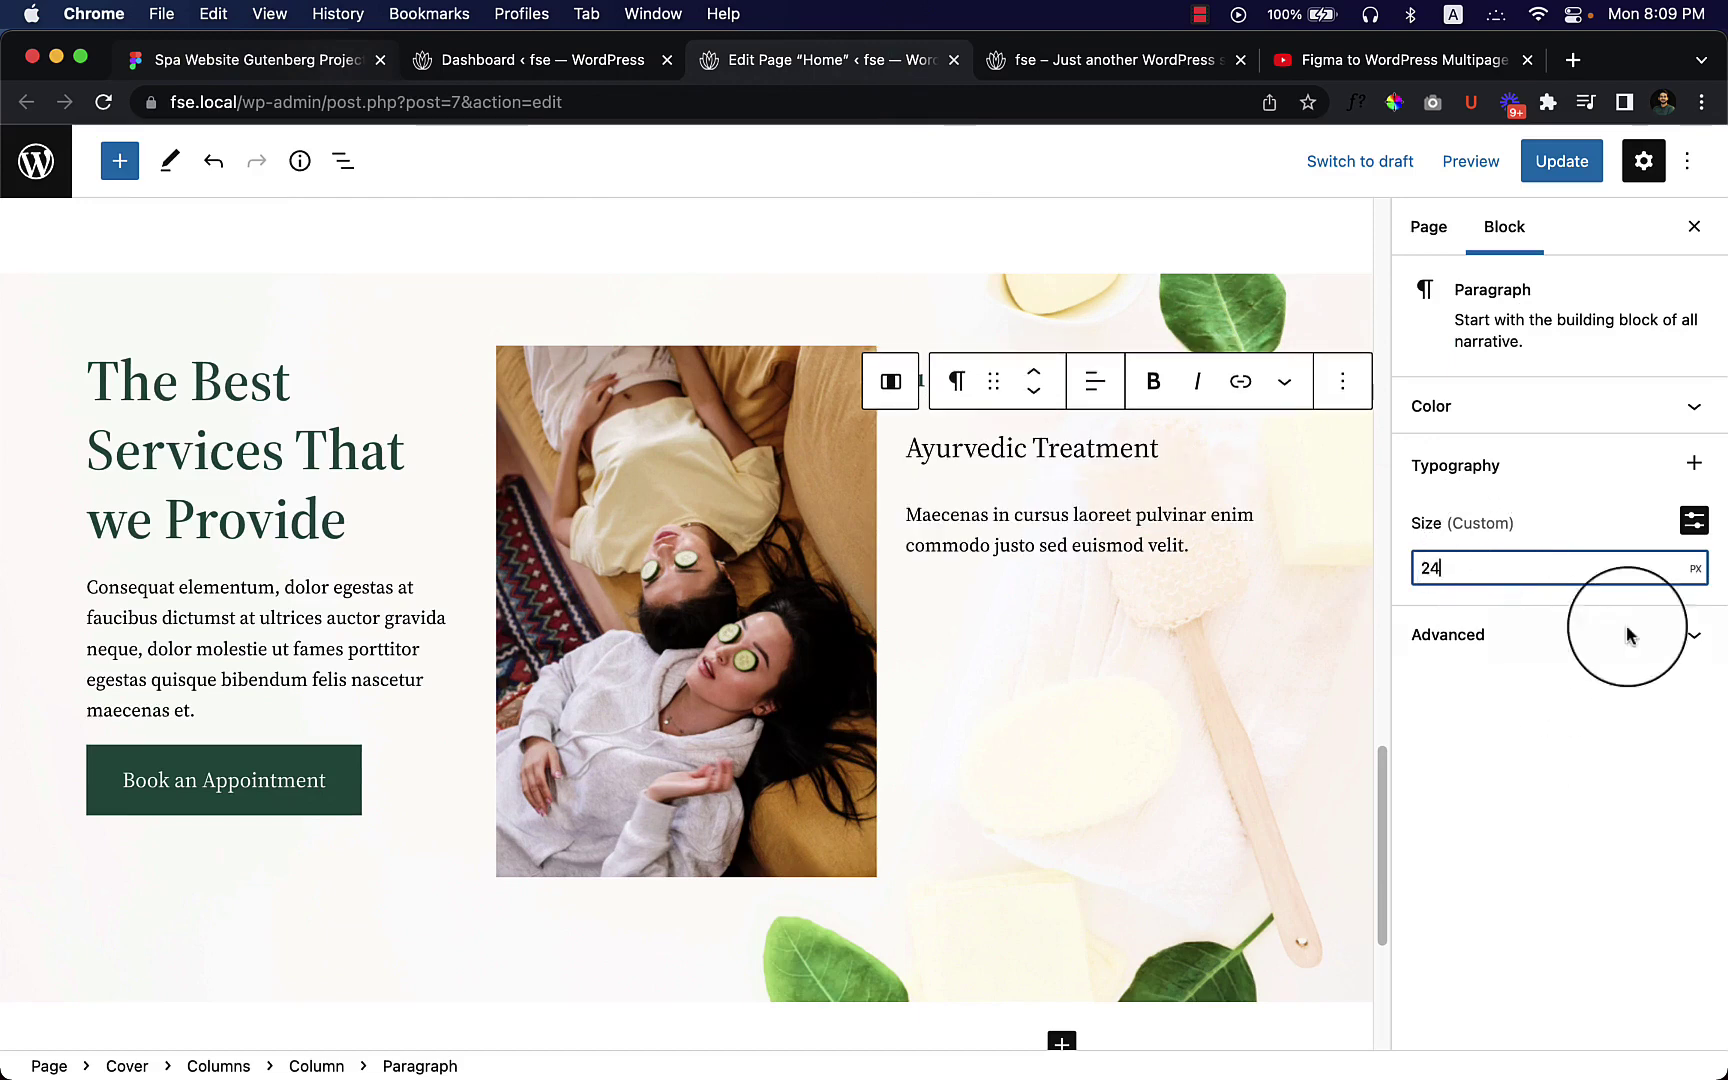
Step: Add the Appearance setting and make the title Semi Bold
{"action": "left_click", "coordinate": [1697, 468]}
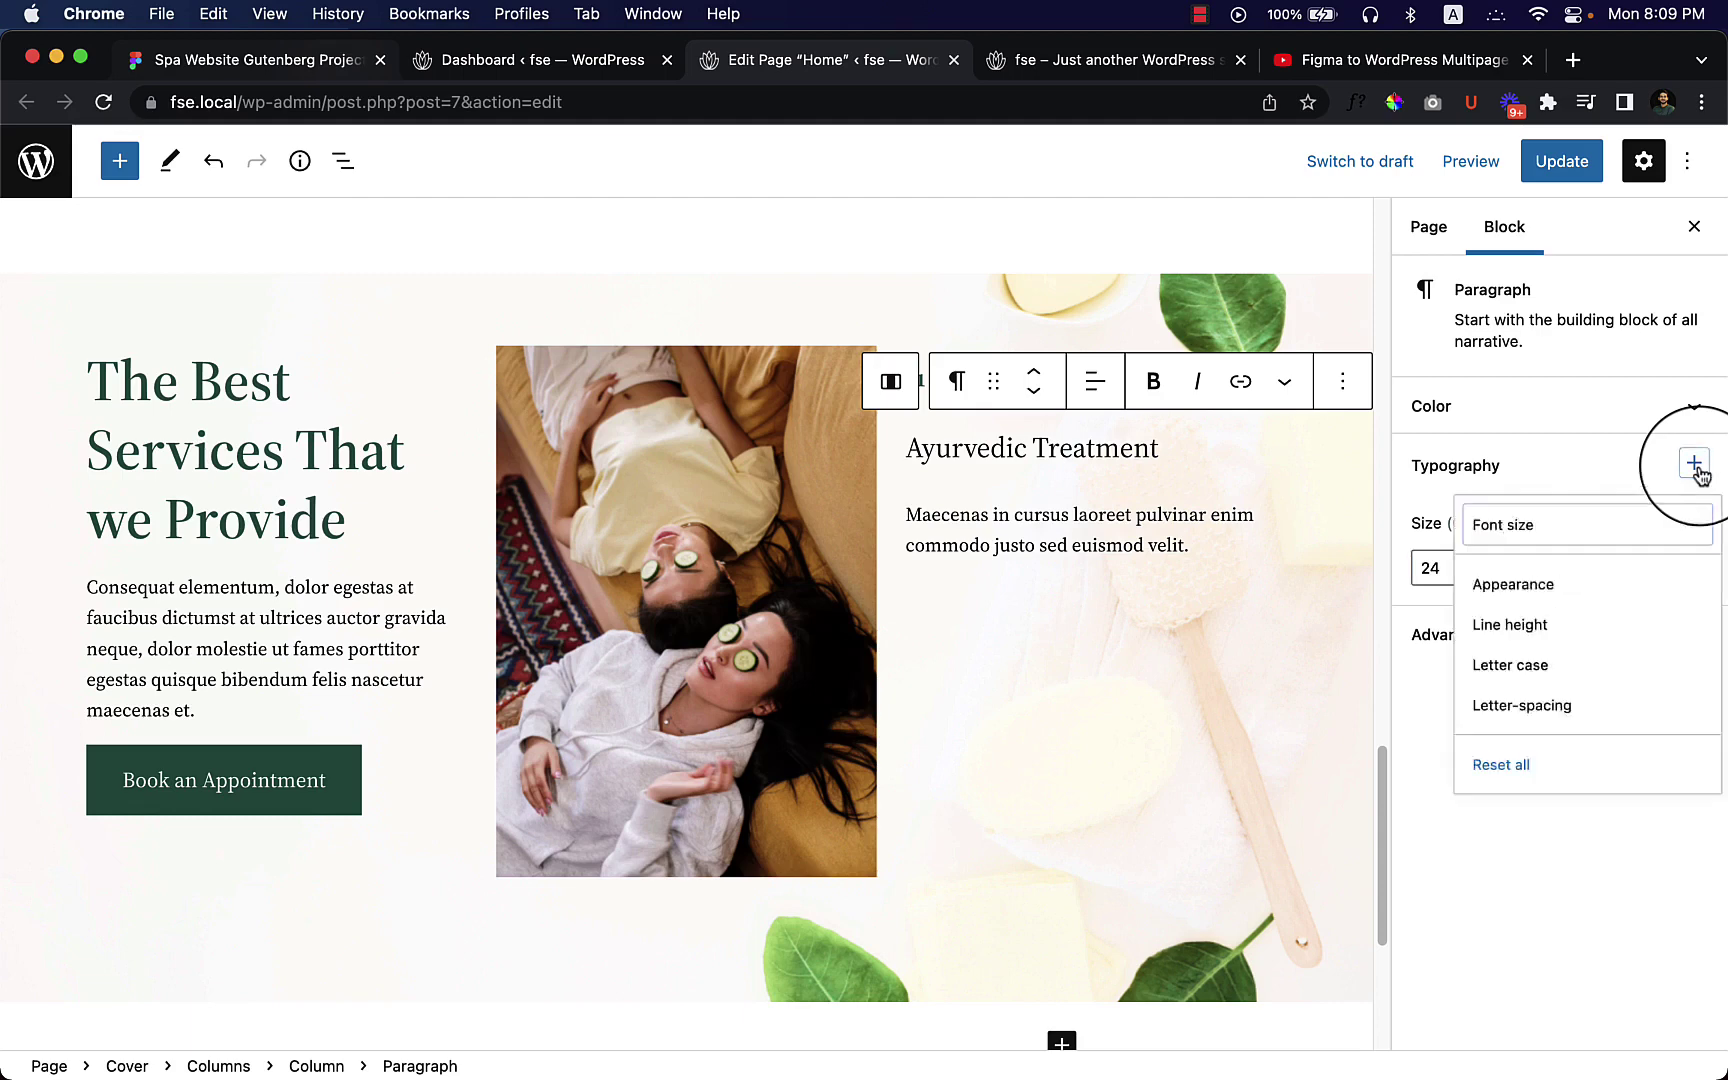
{"action": "left_click", "coordinate": [1490, 593]}
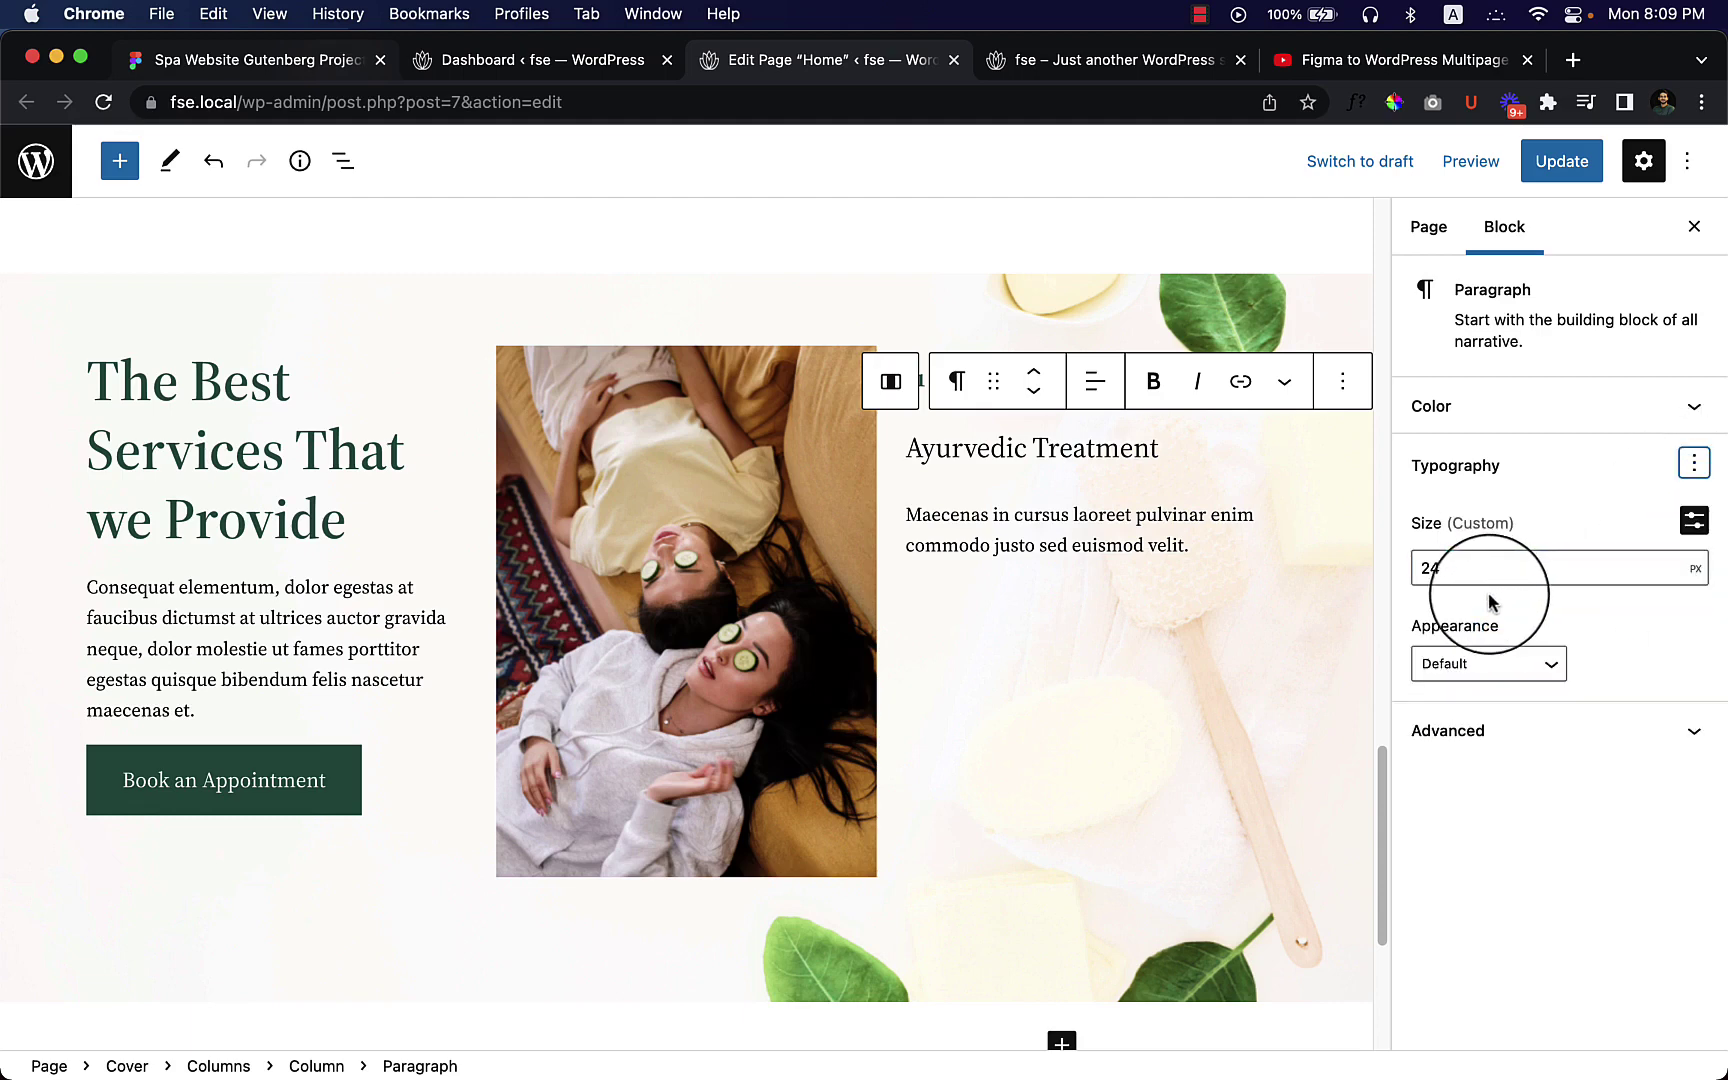
{"action": "left_click", "coordinate": [1458, 663]}
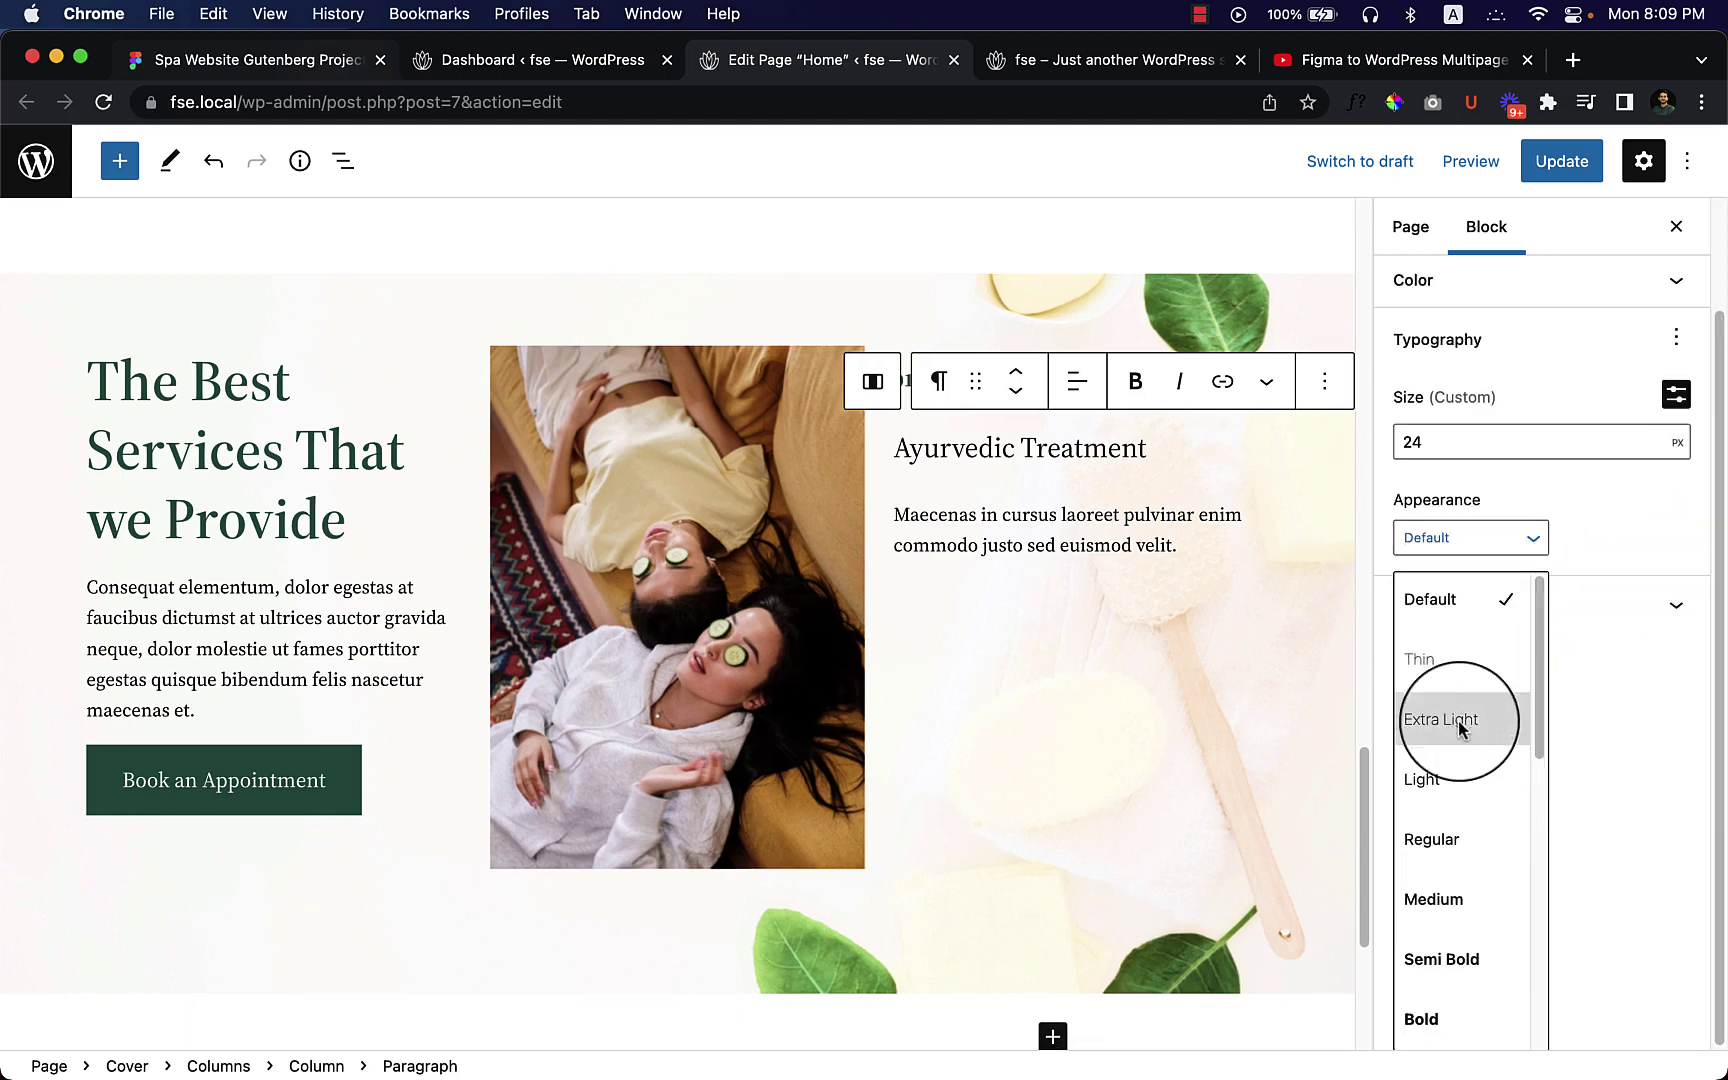
{"action": "left_click", "coordinate": [1479, 965]}
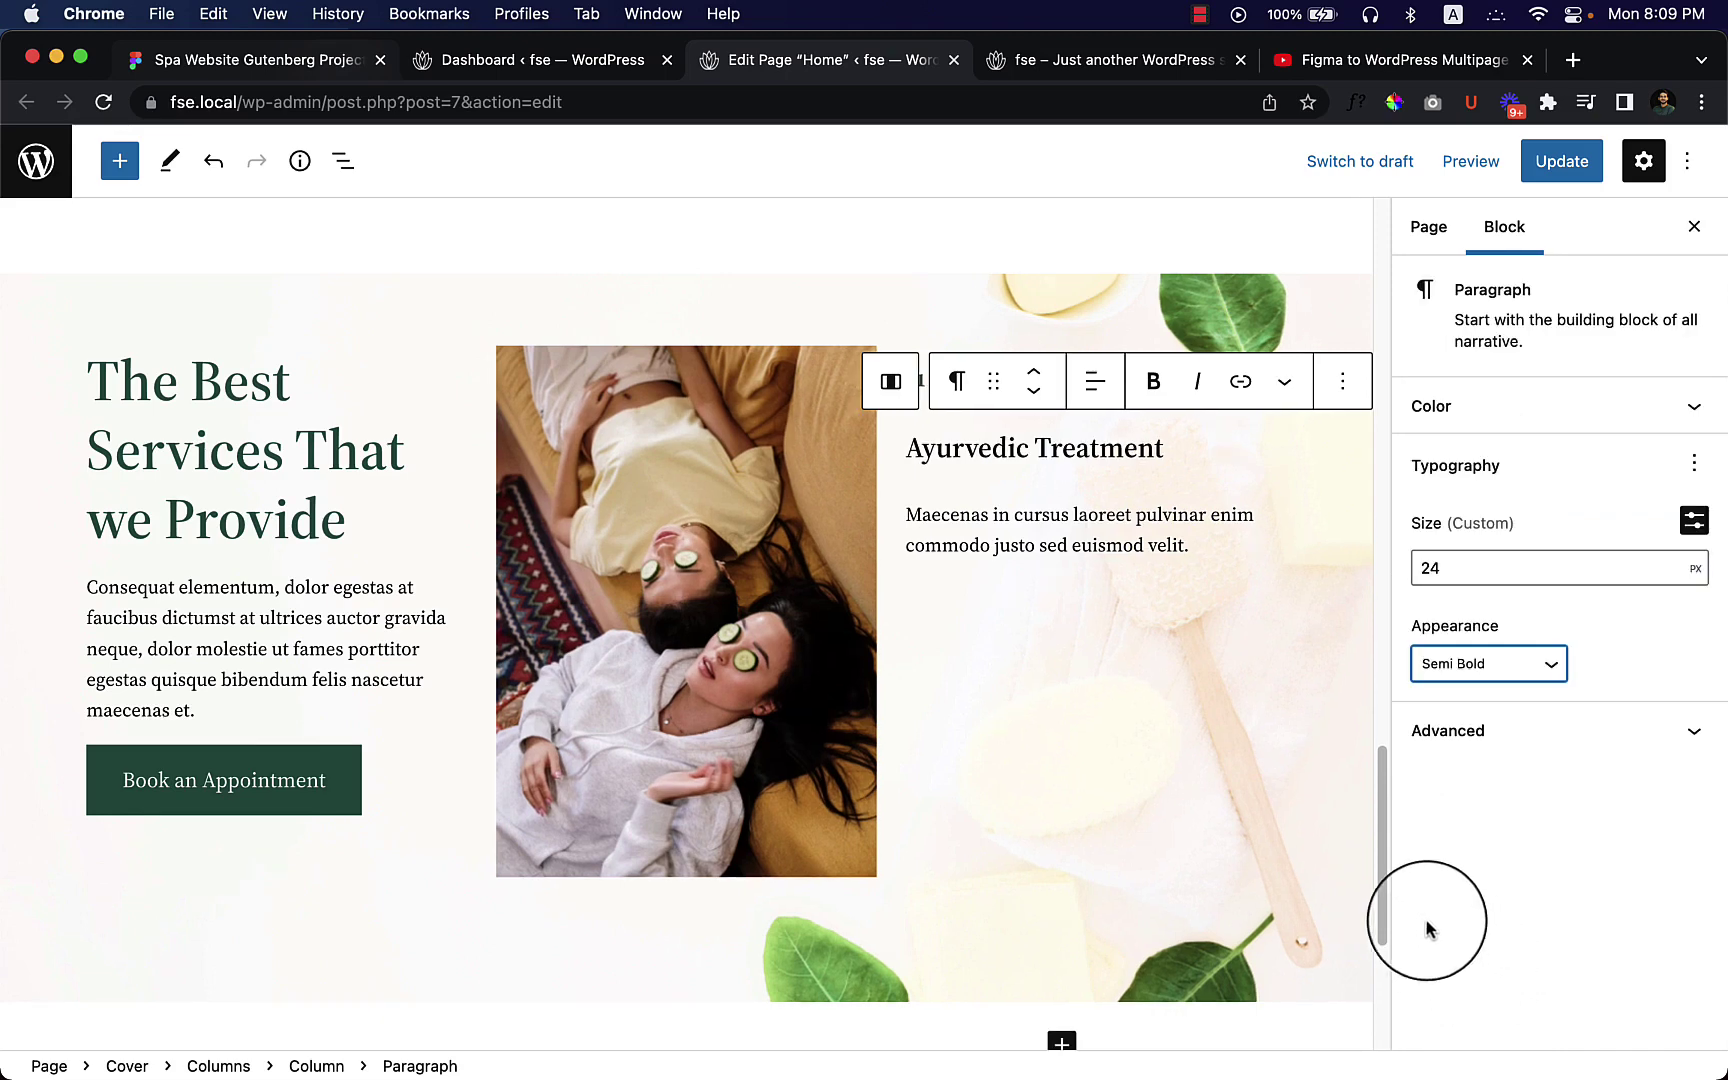
Step: Colour the Ayurvedic Treatment title dark green #205b4e
{"action": "left_click", "coordinate": [1516, 401]}
{"action": "left_click", "coordinate": [1509, 474]}
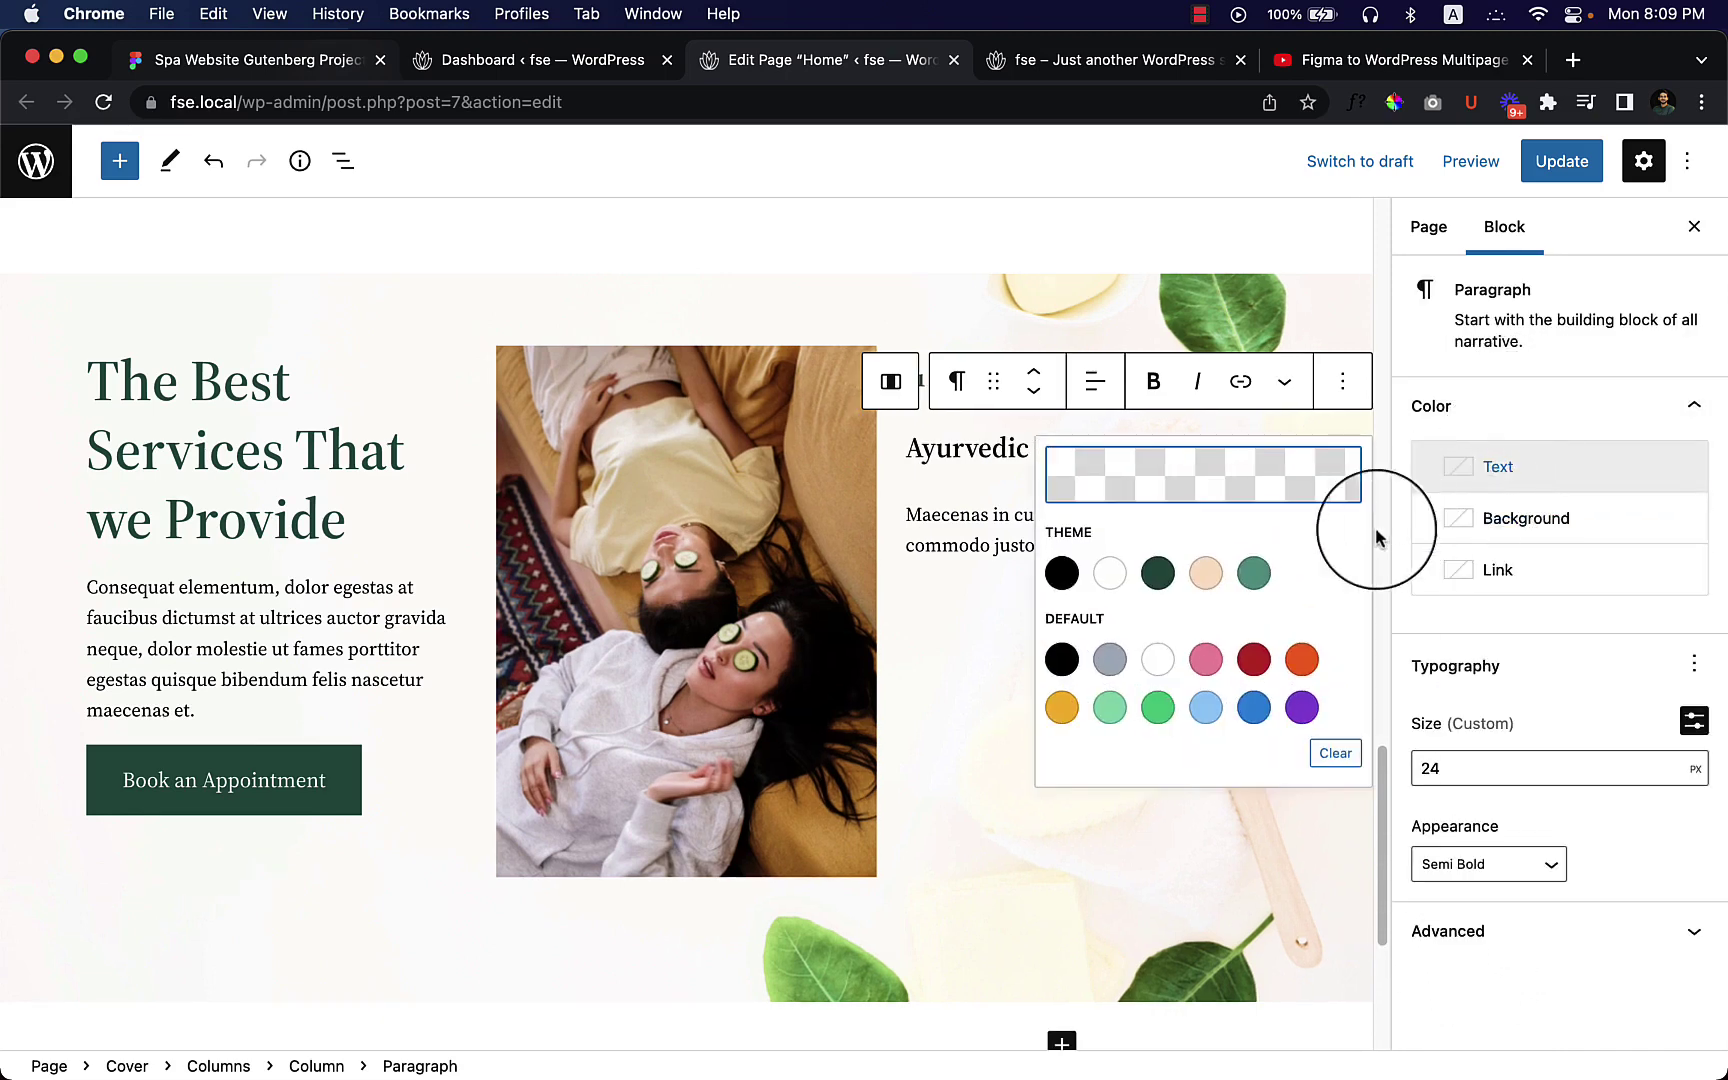
{"action": "left_click", "coordinate": [1160, 575]}
{"action": "left_click", "coordinate": [919, 510]}
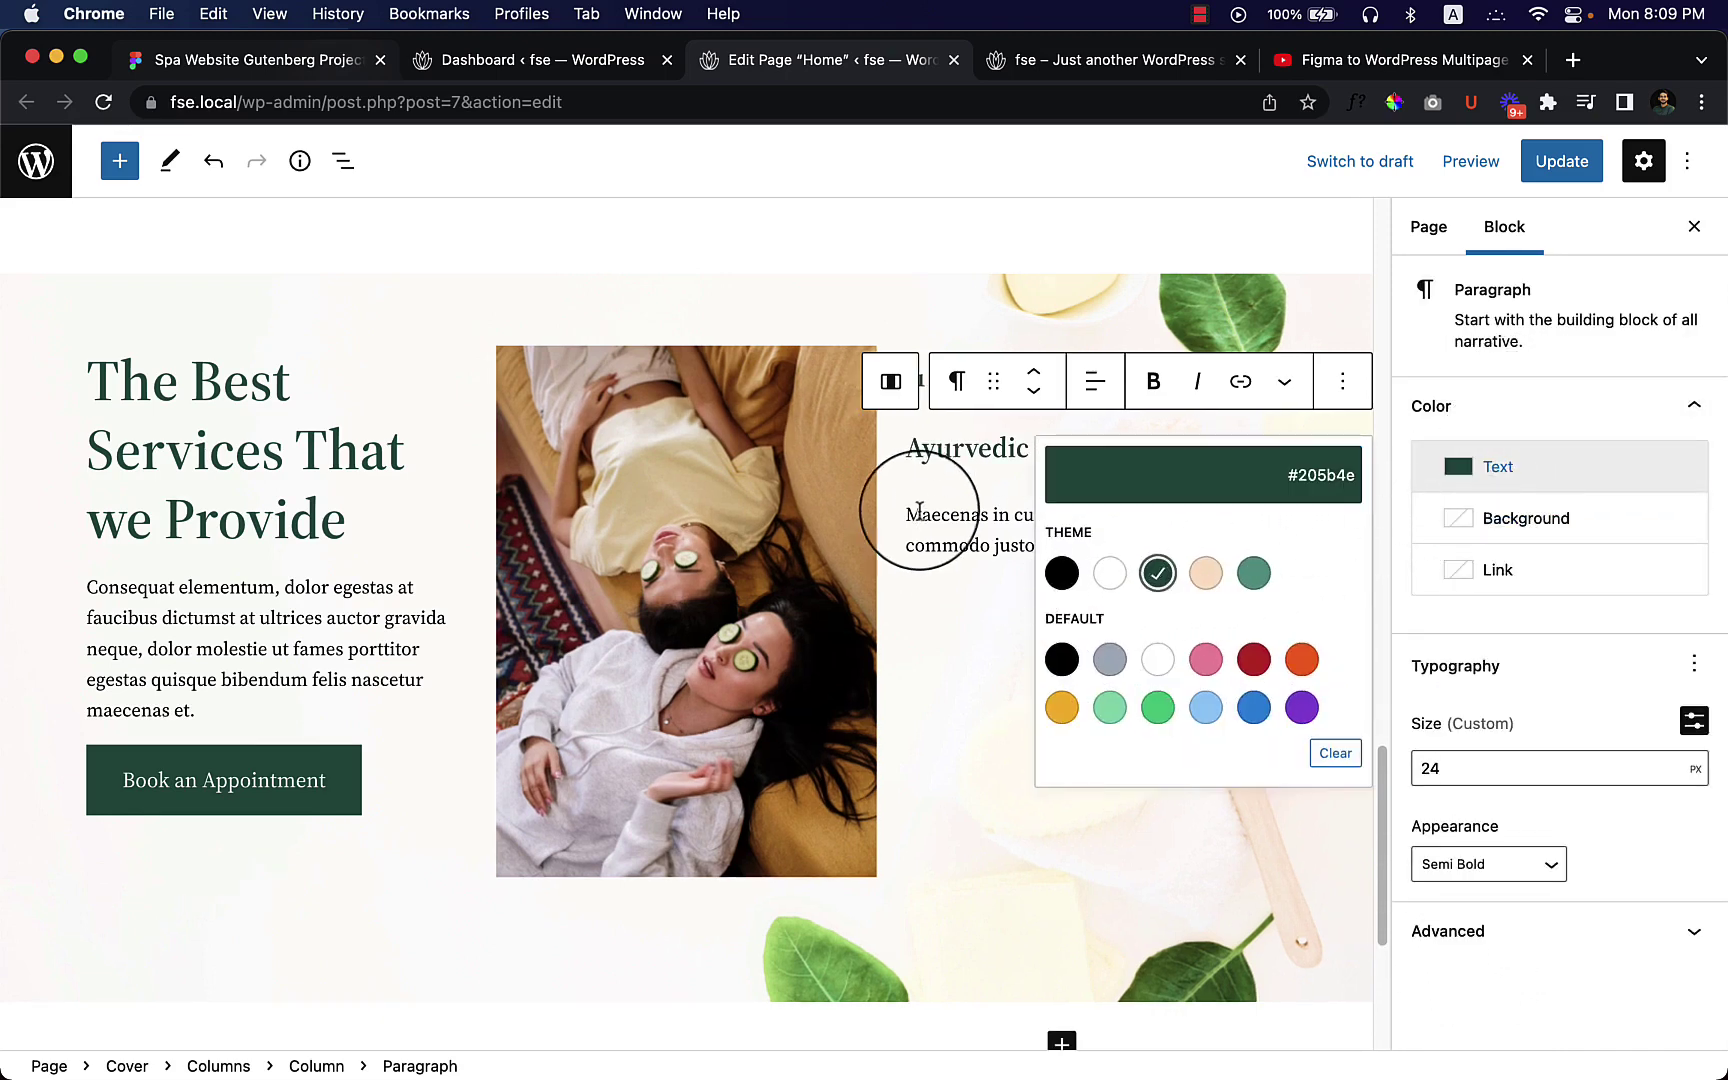
{"action": "left_click", "coordinate": [962, 468]}
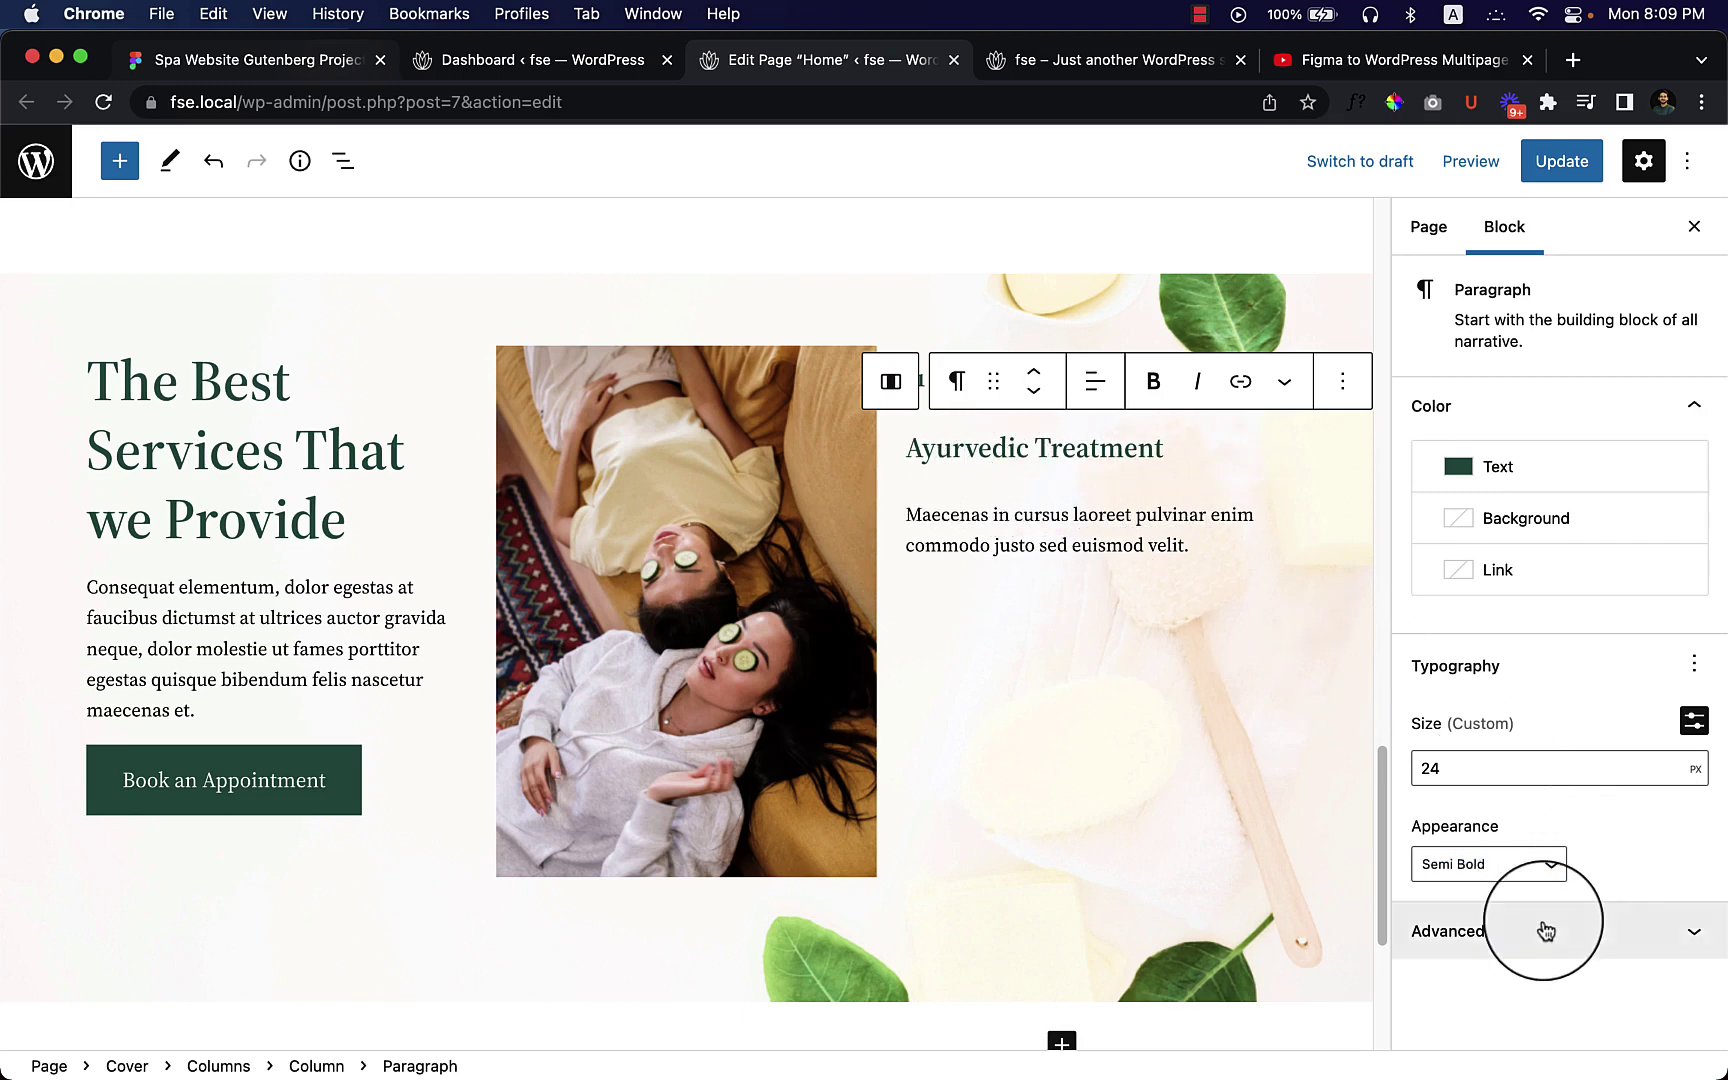
{"action": "left_click", "coordinate": [1694, 670]}
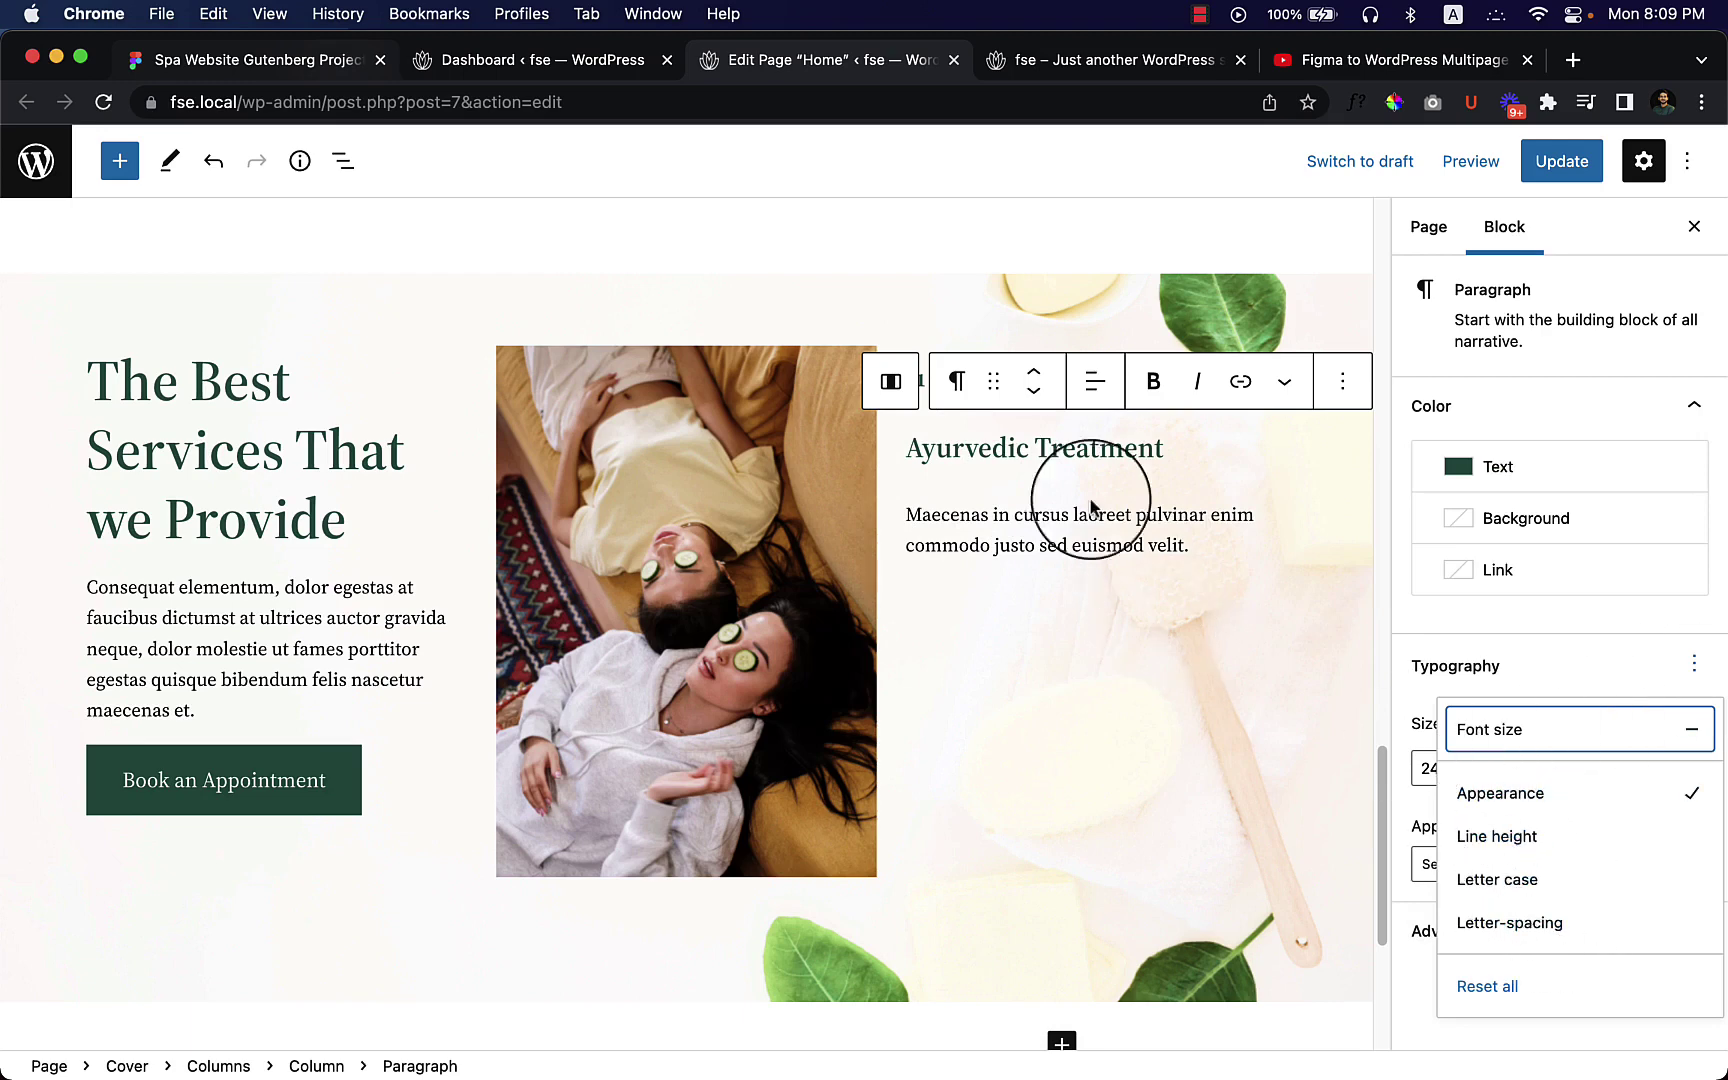
{"action": "left_click", "coordinate": [1075, 455]}
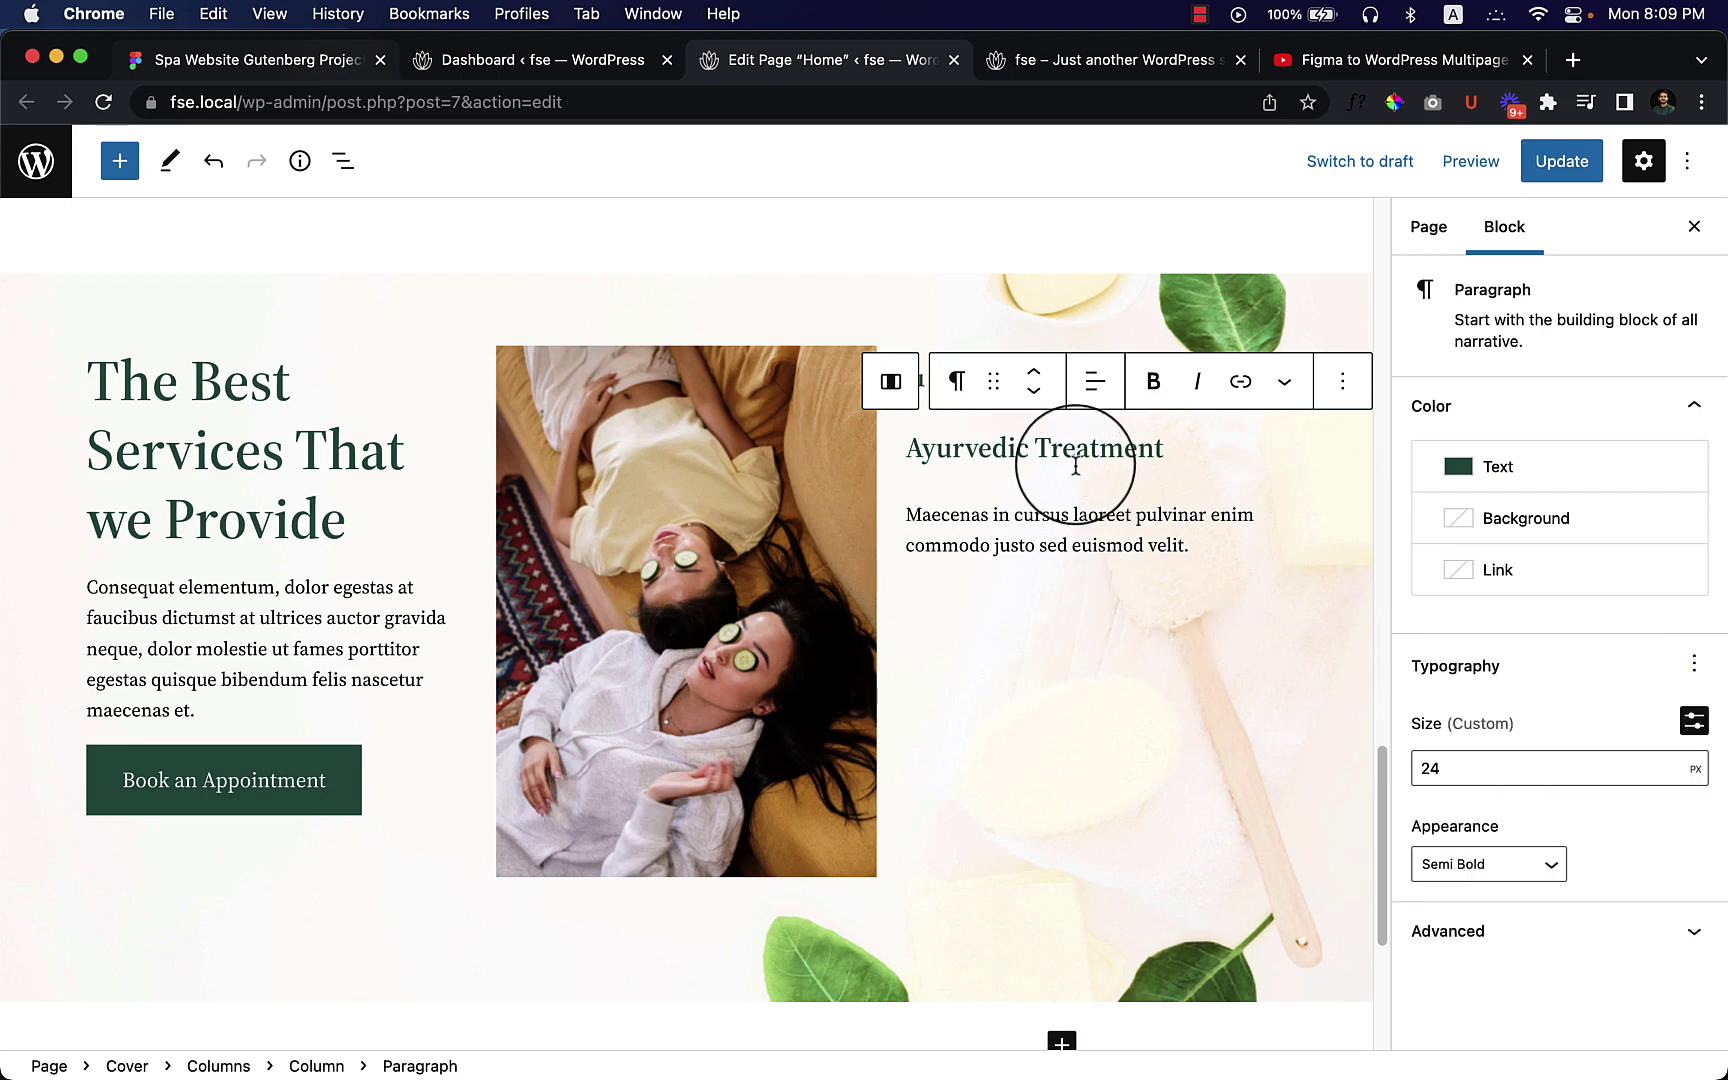
Step: Transform the Ayurvedic Treatment paragraph into an H4 heading
{"action": "left_click", "coordinate": [960, 390]}
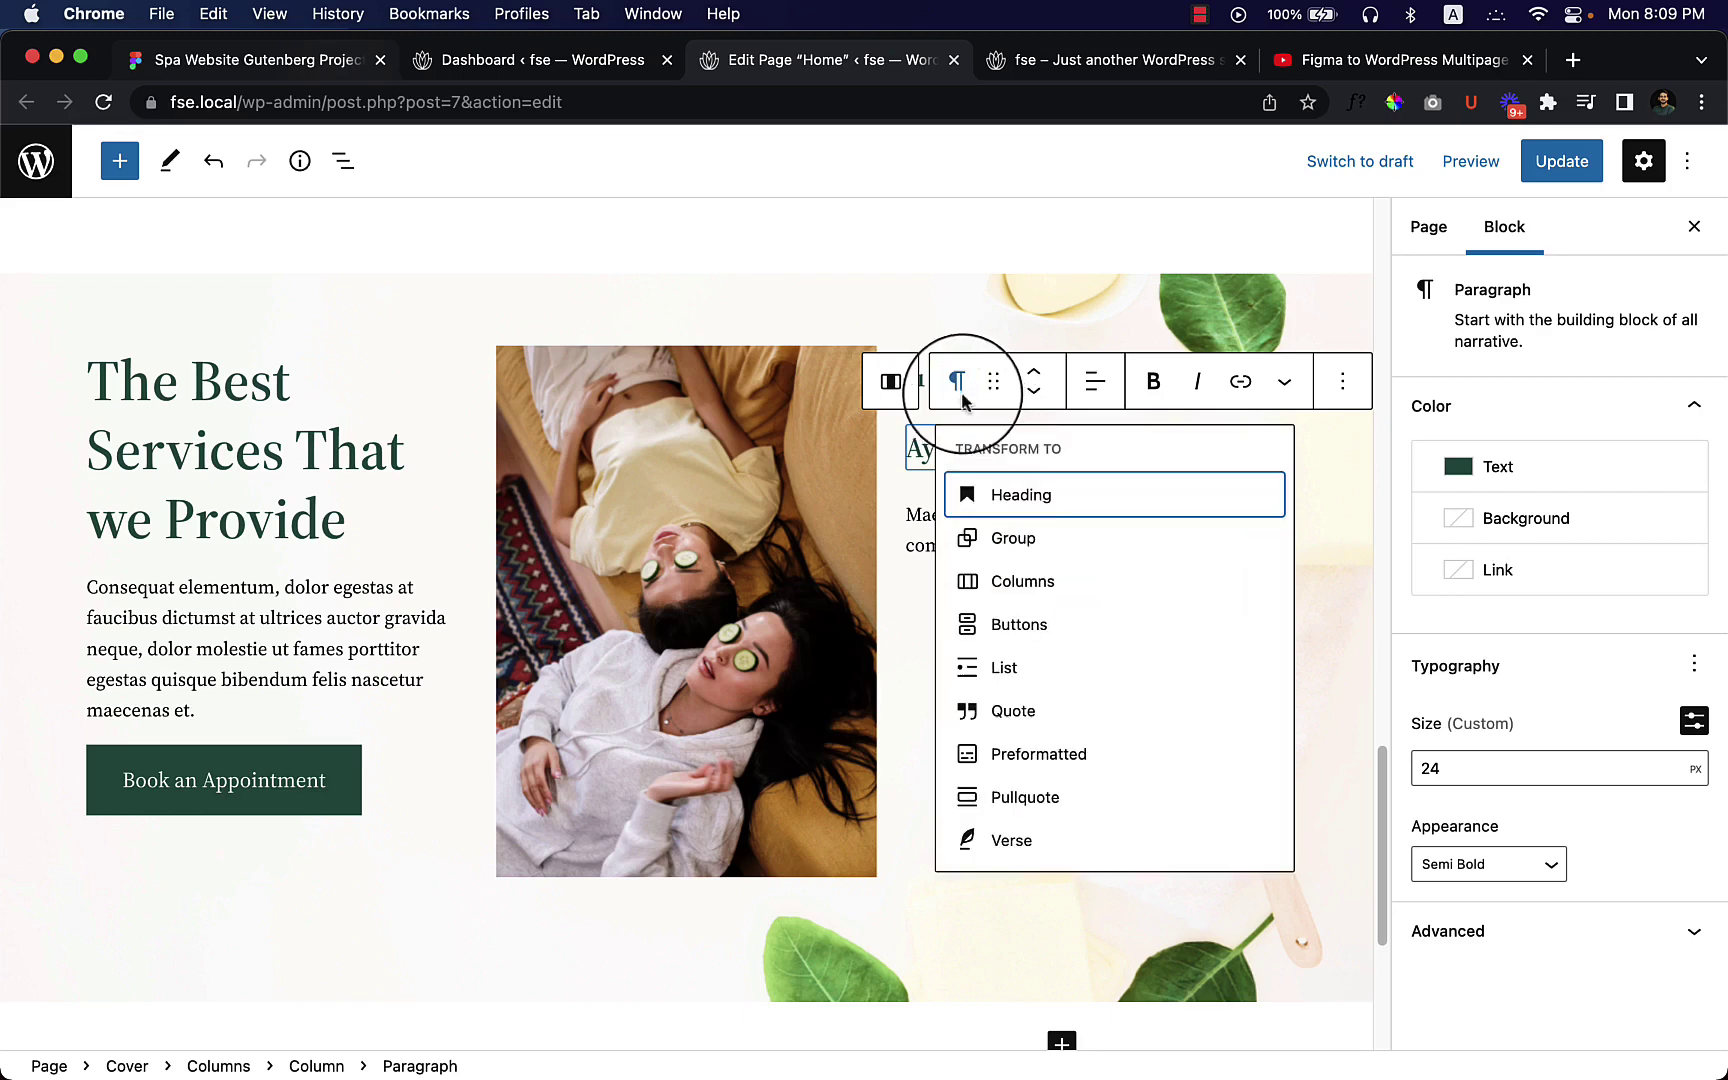
{"action": "left_click", "coordinate": [1034, 494]}
{"action": "left_click", "coordinate": [1050, 403]}
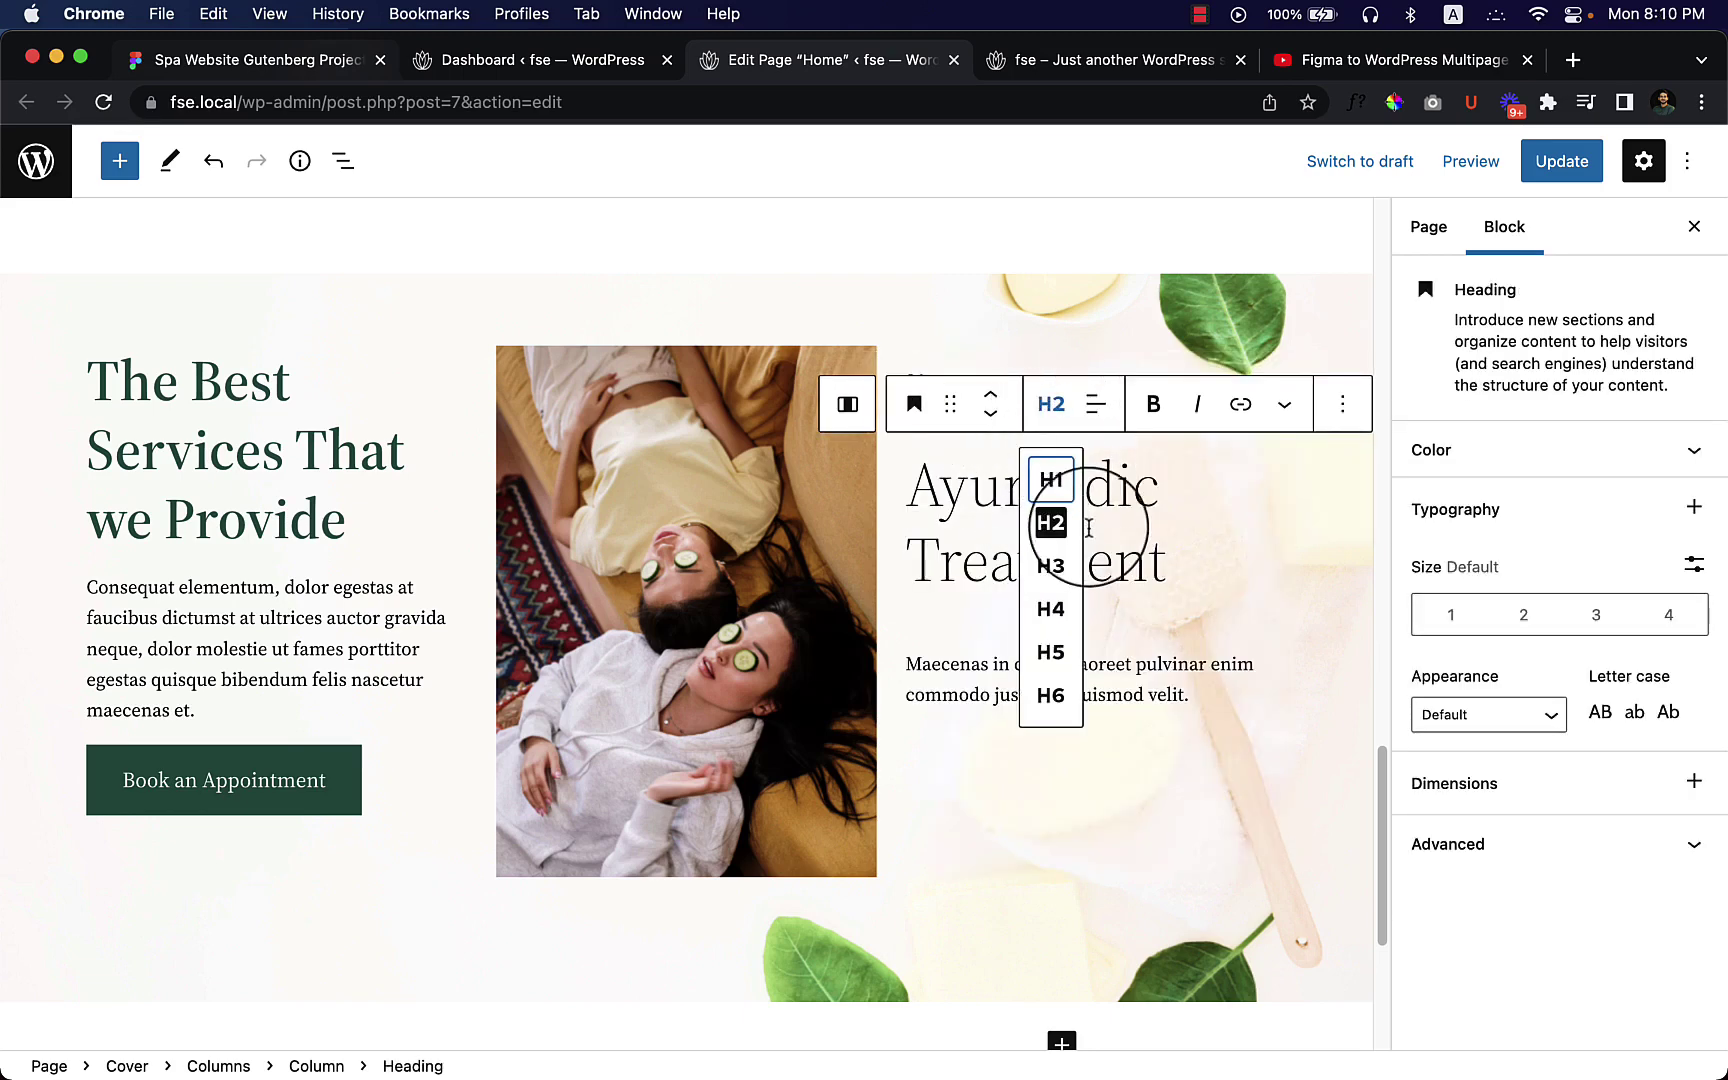
{"action": "left_click", "coordinate": [1050, 609]}
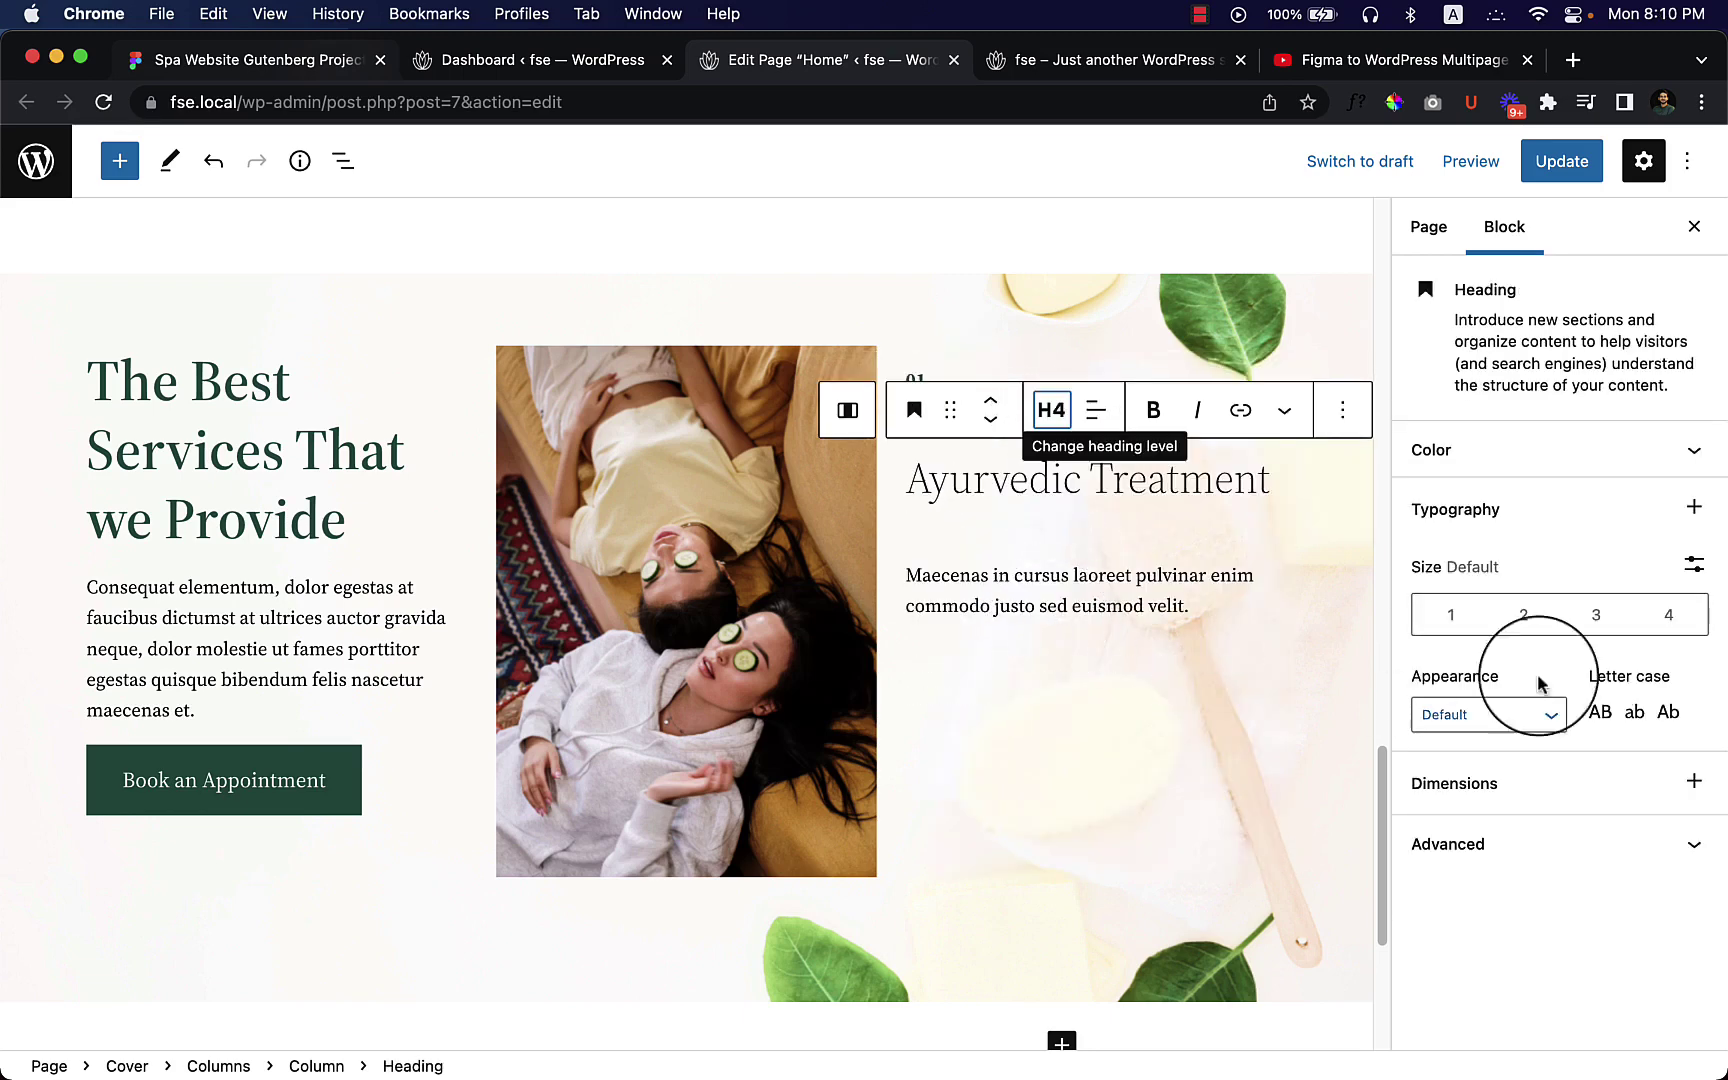
Step: Set the heading's custom font size to 26 px and its margin to 0
{"action": "left_click", "coordinate": [1694, 564]}
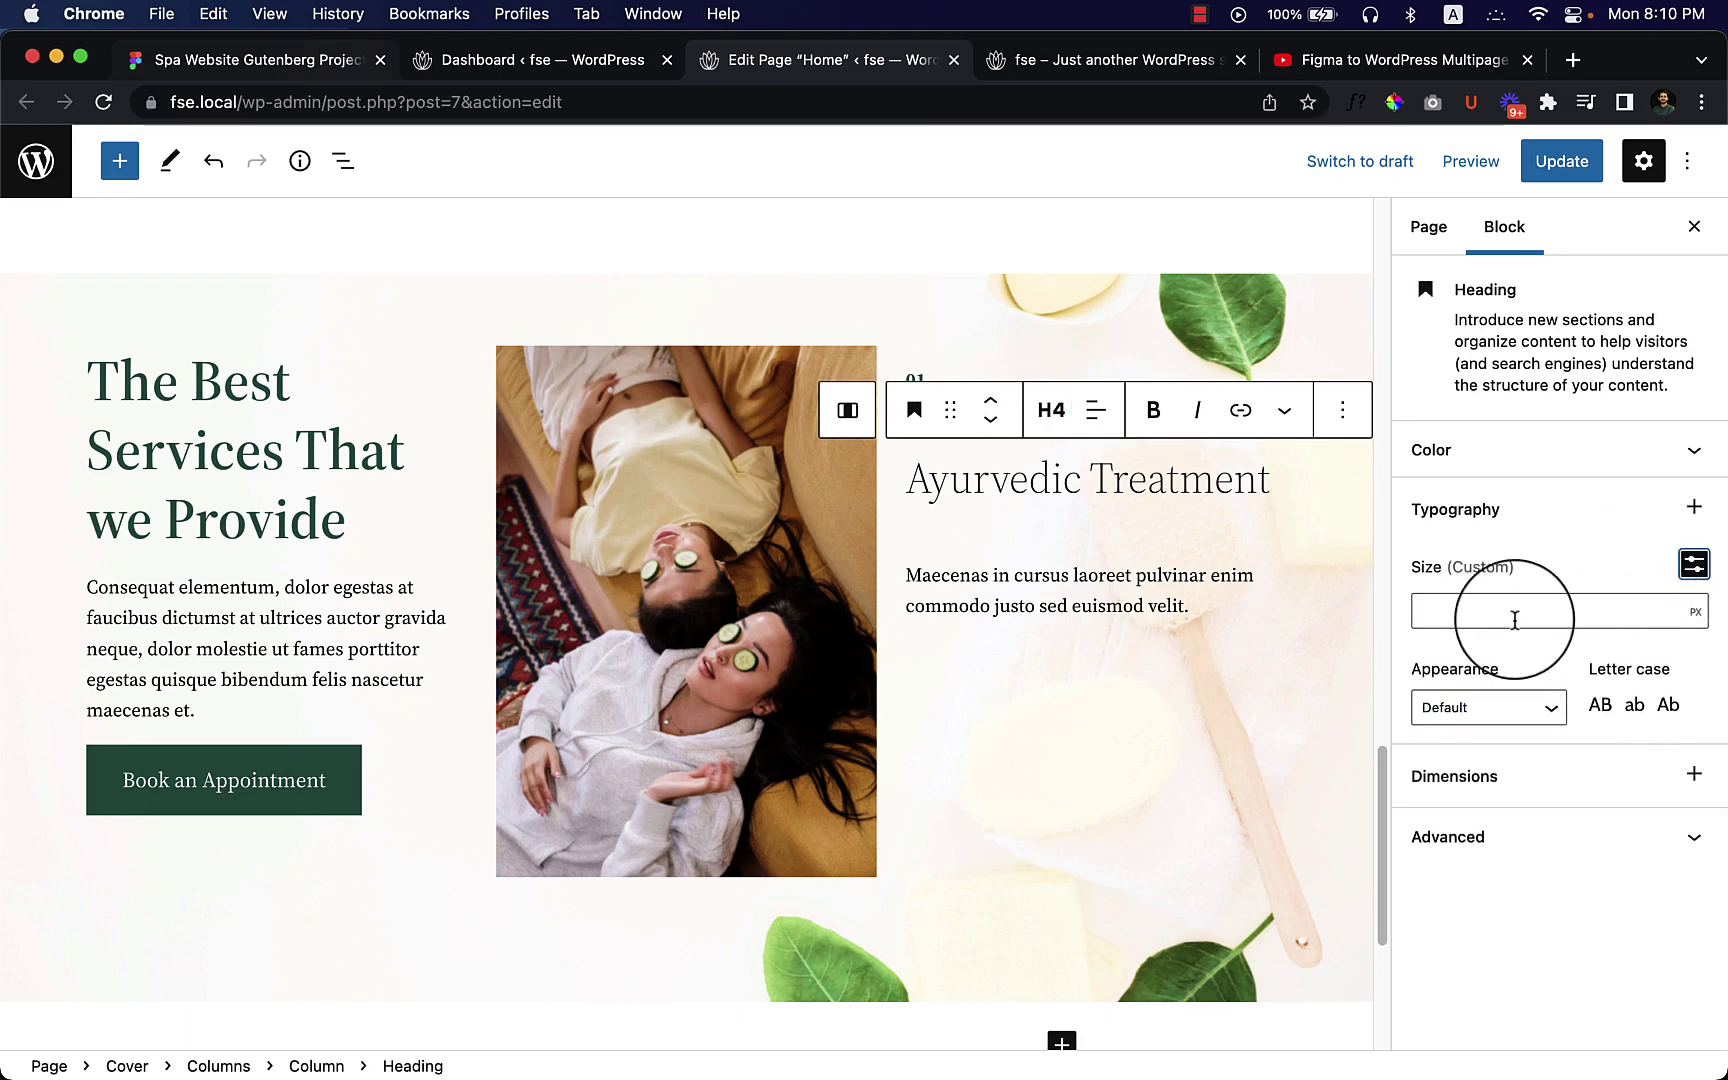
{"action": "type", "text": "26"}
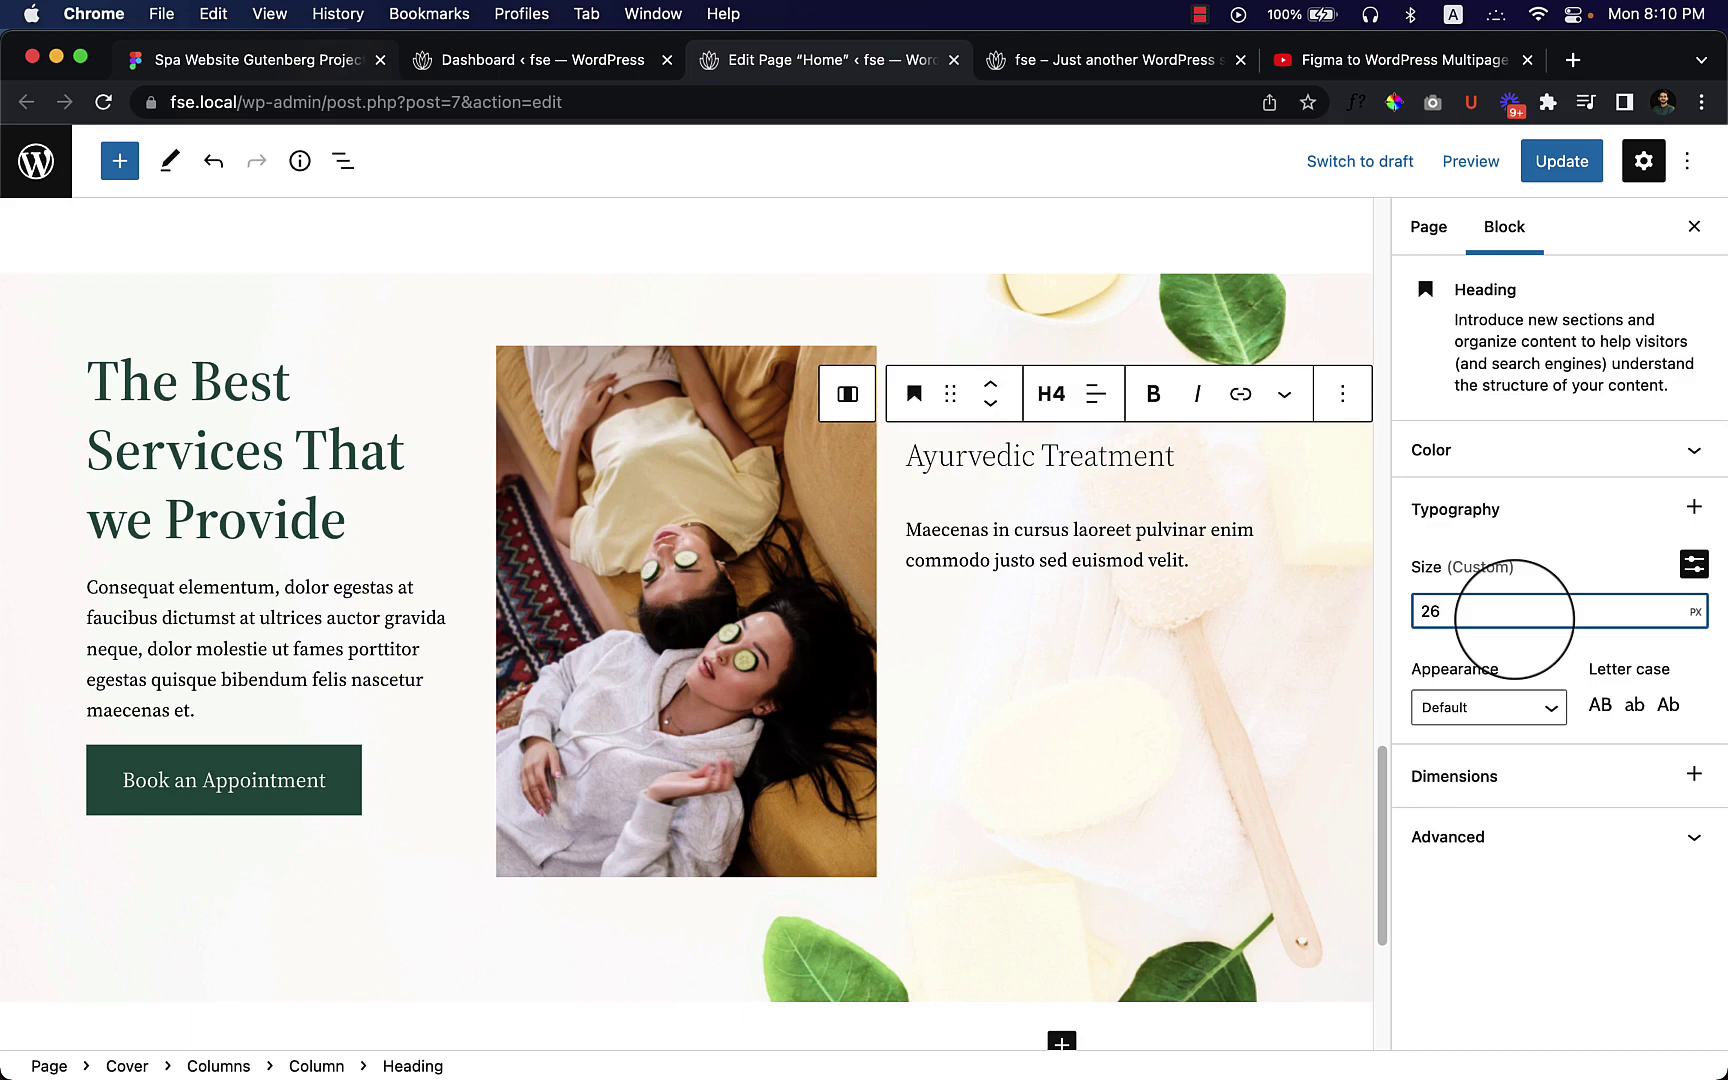
{"action": "left_click", "coordinate": [1692, 775]}
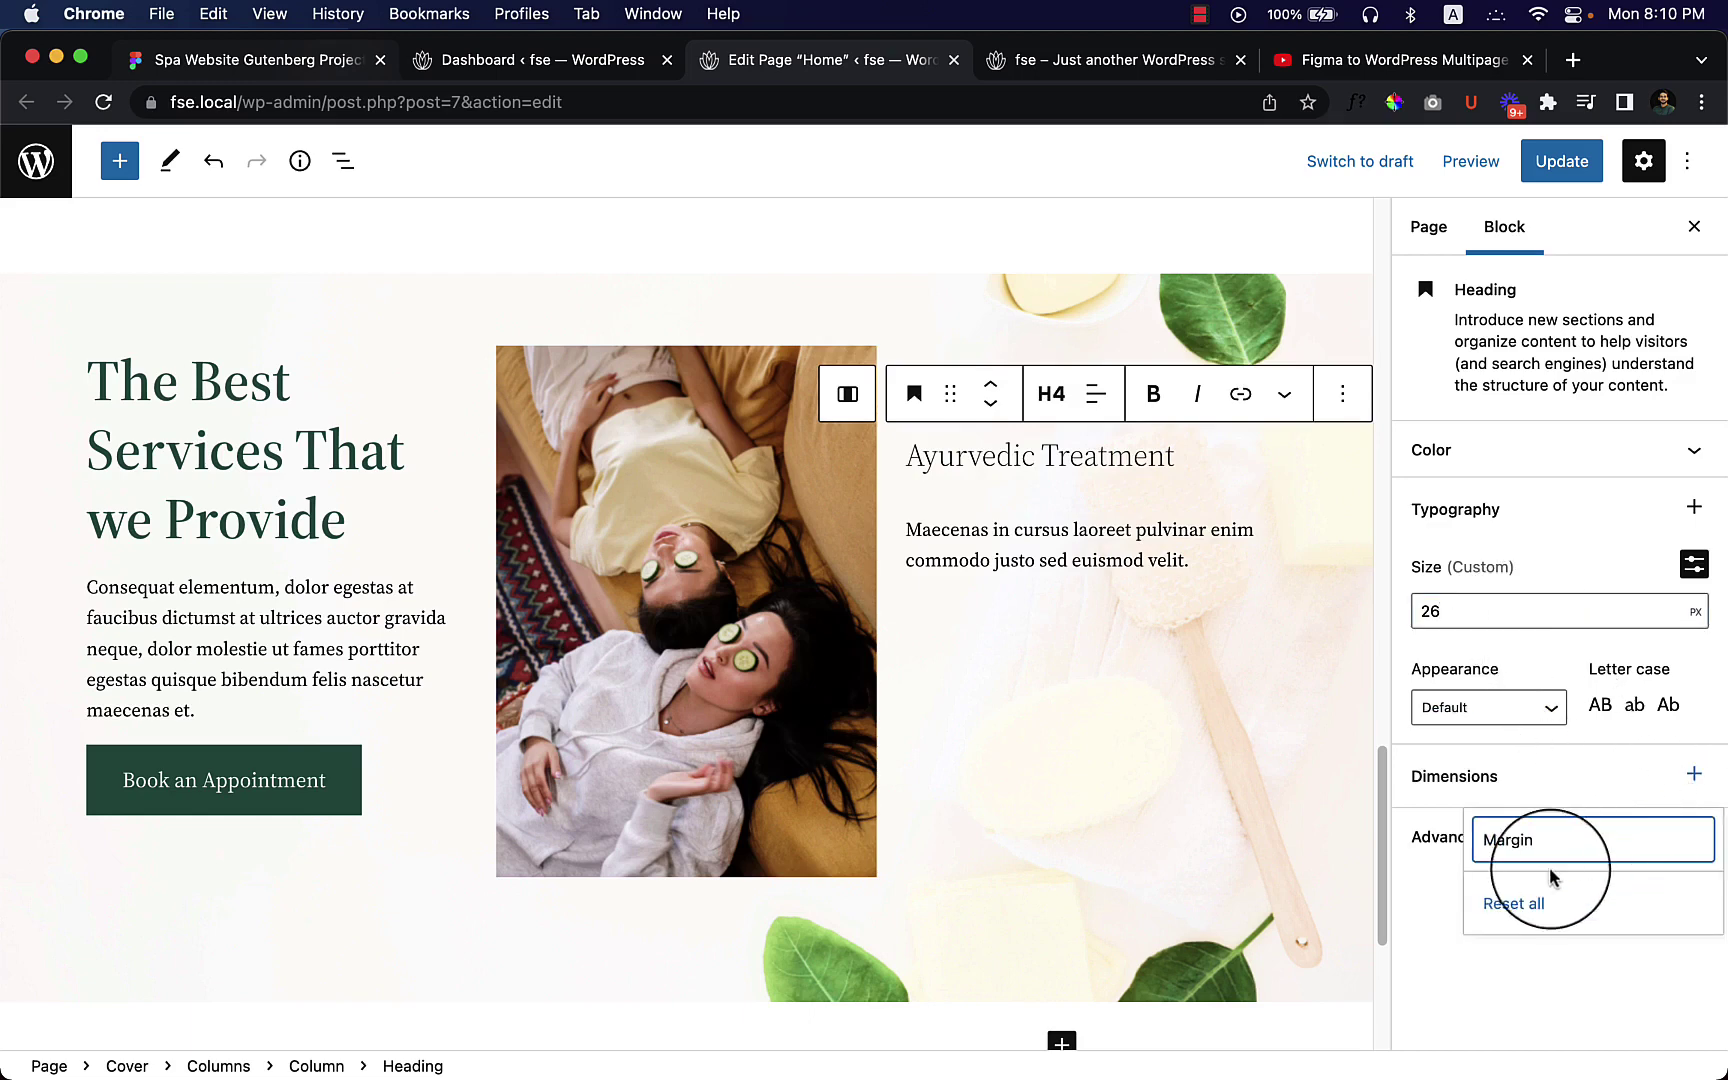
{"action": "left_click", "coordinate": [1530, 853]}
{"action": "left_click", "coordinate": [1480, 884]}
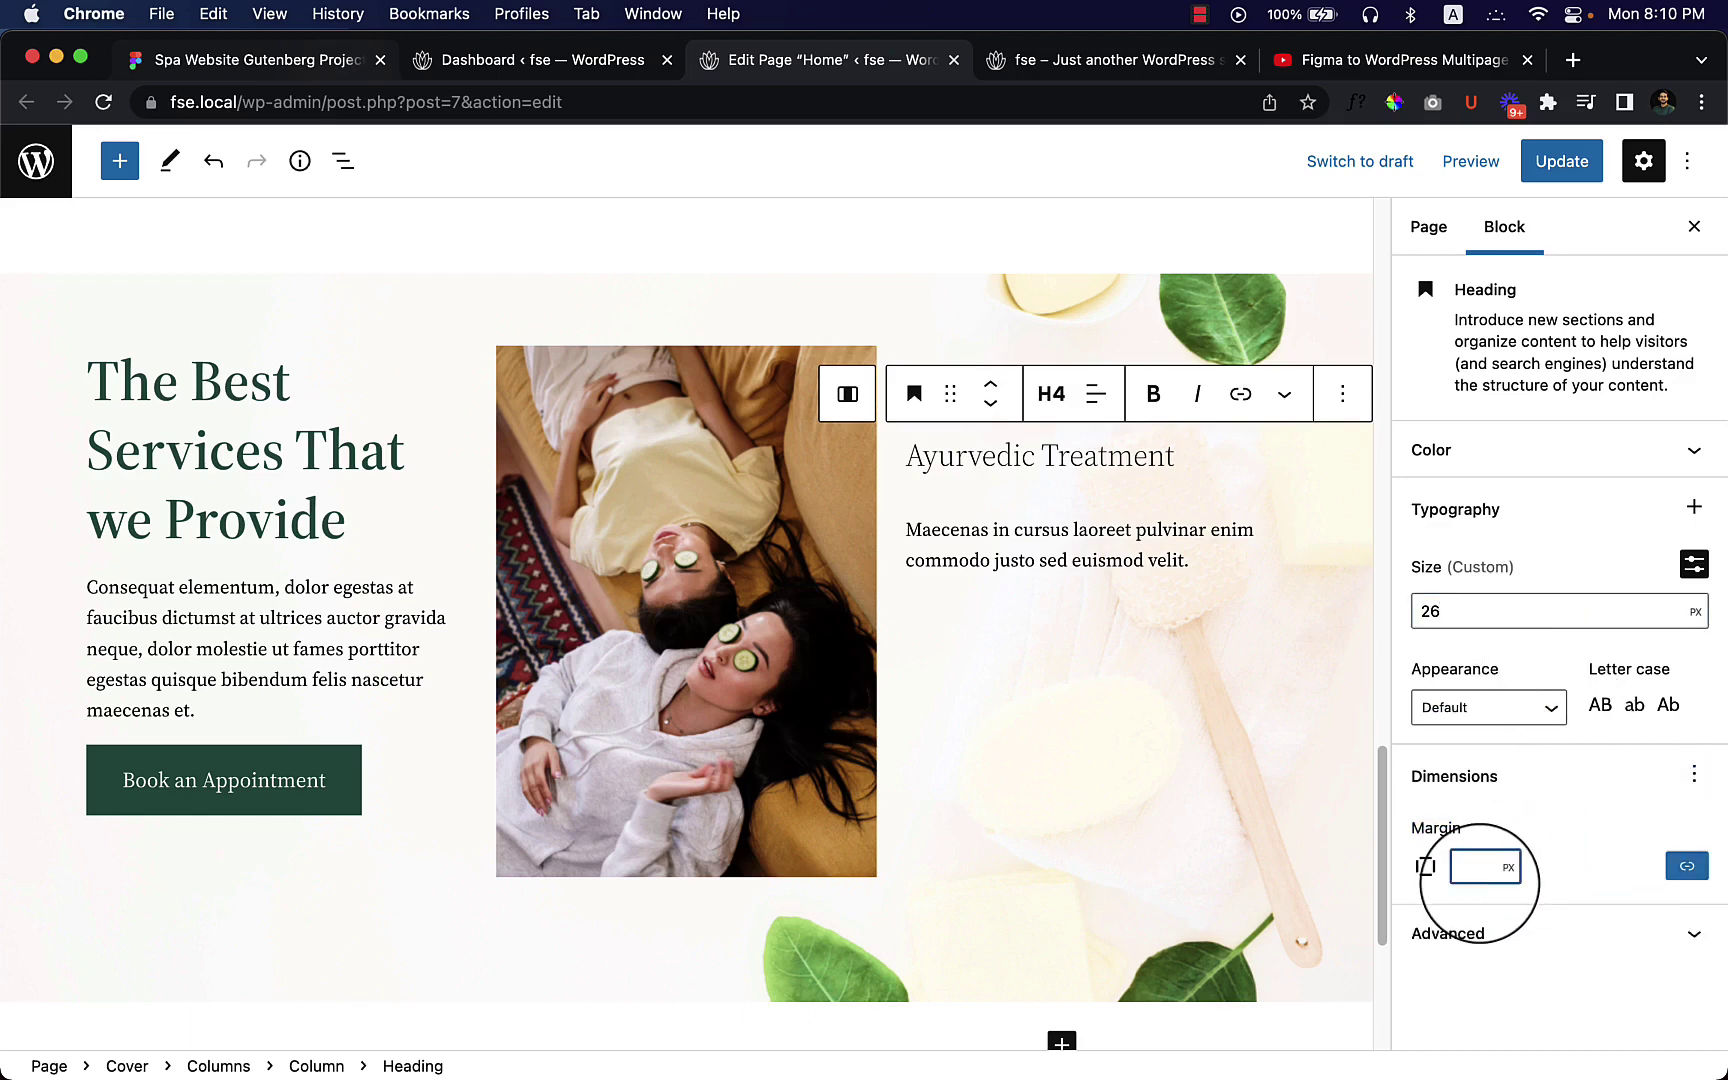
{"action": "type", "text": "0"}
Step: Make the heading Semi Bold with dark green #205b4e text
{"action": "left_click", "coordinate": [1460, 712]}
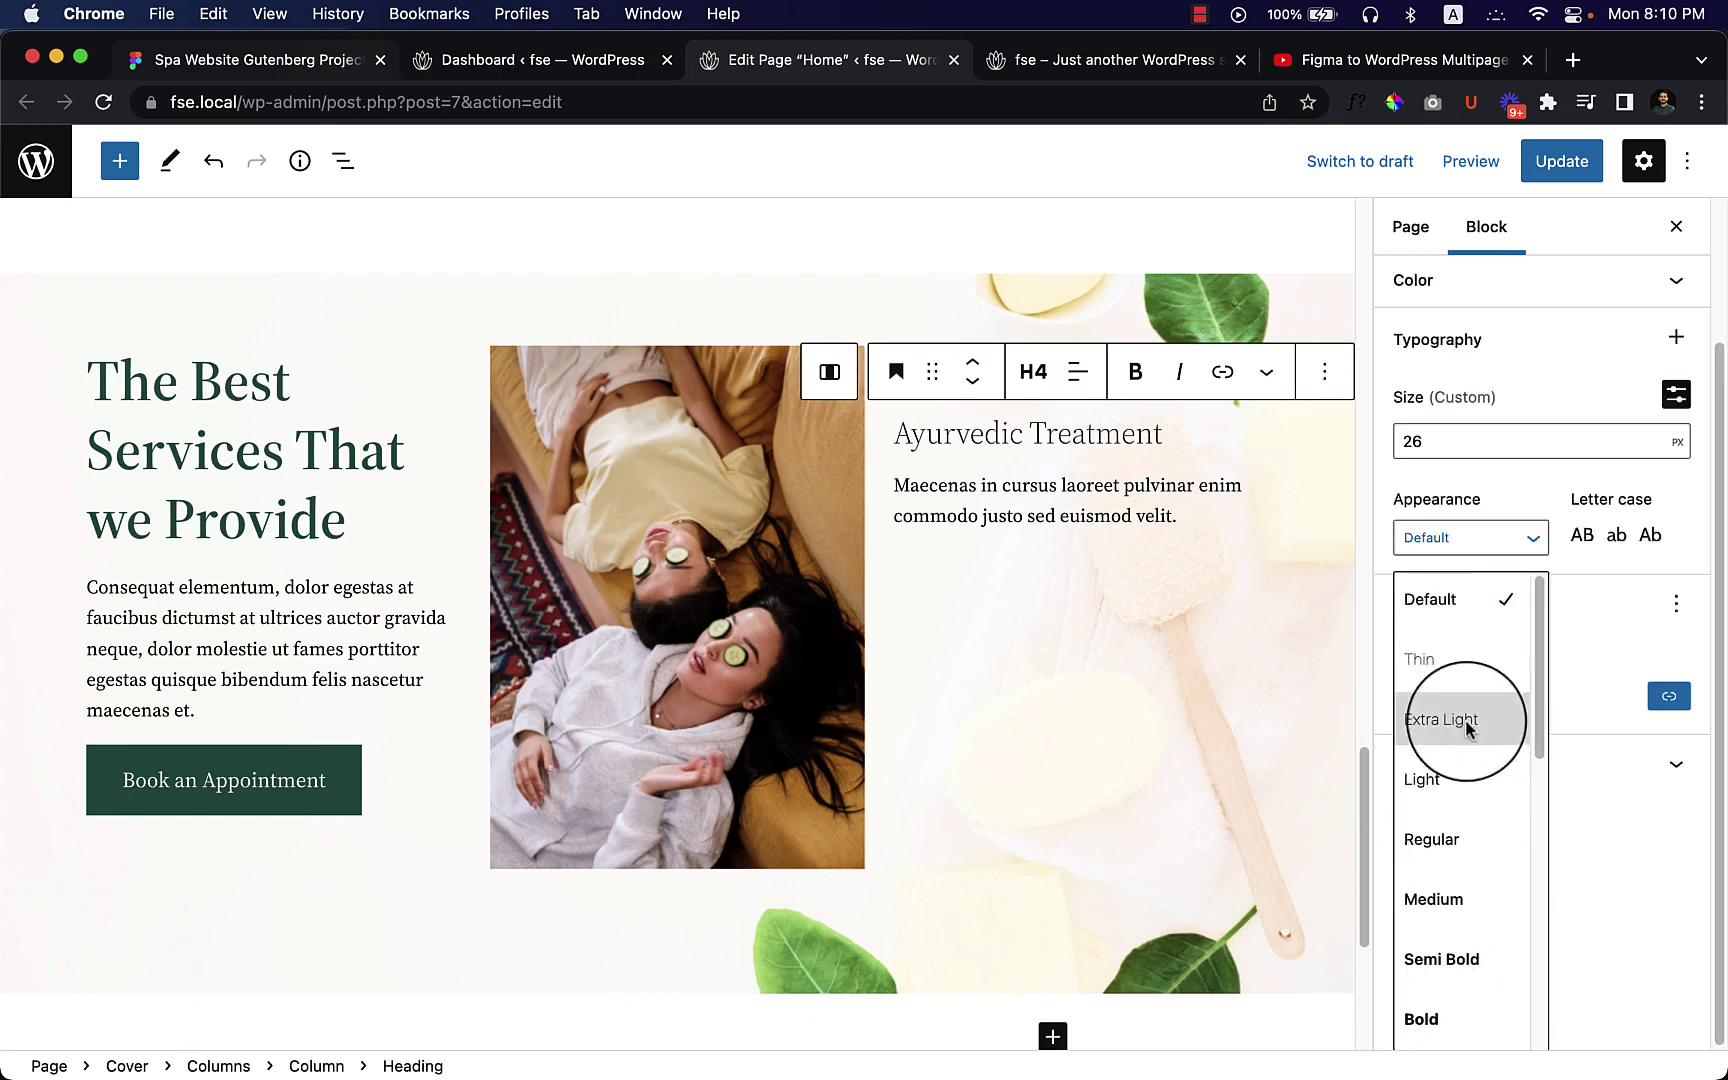
{"action": "left_click", "coordinate": [1470, 958]}
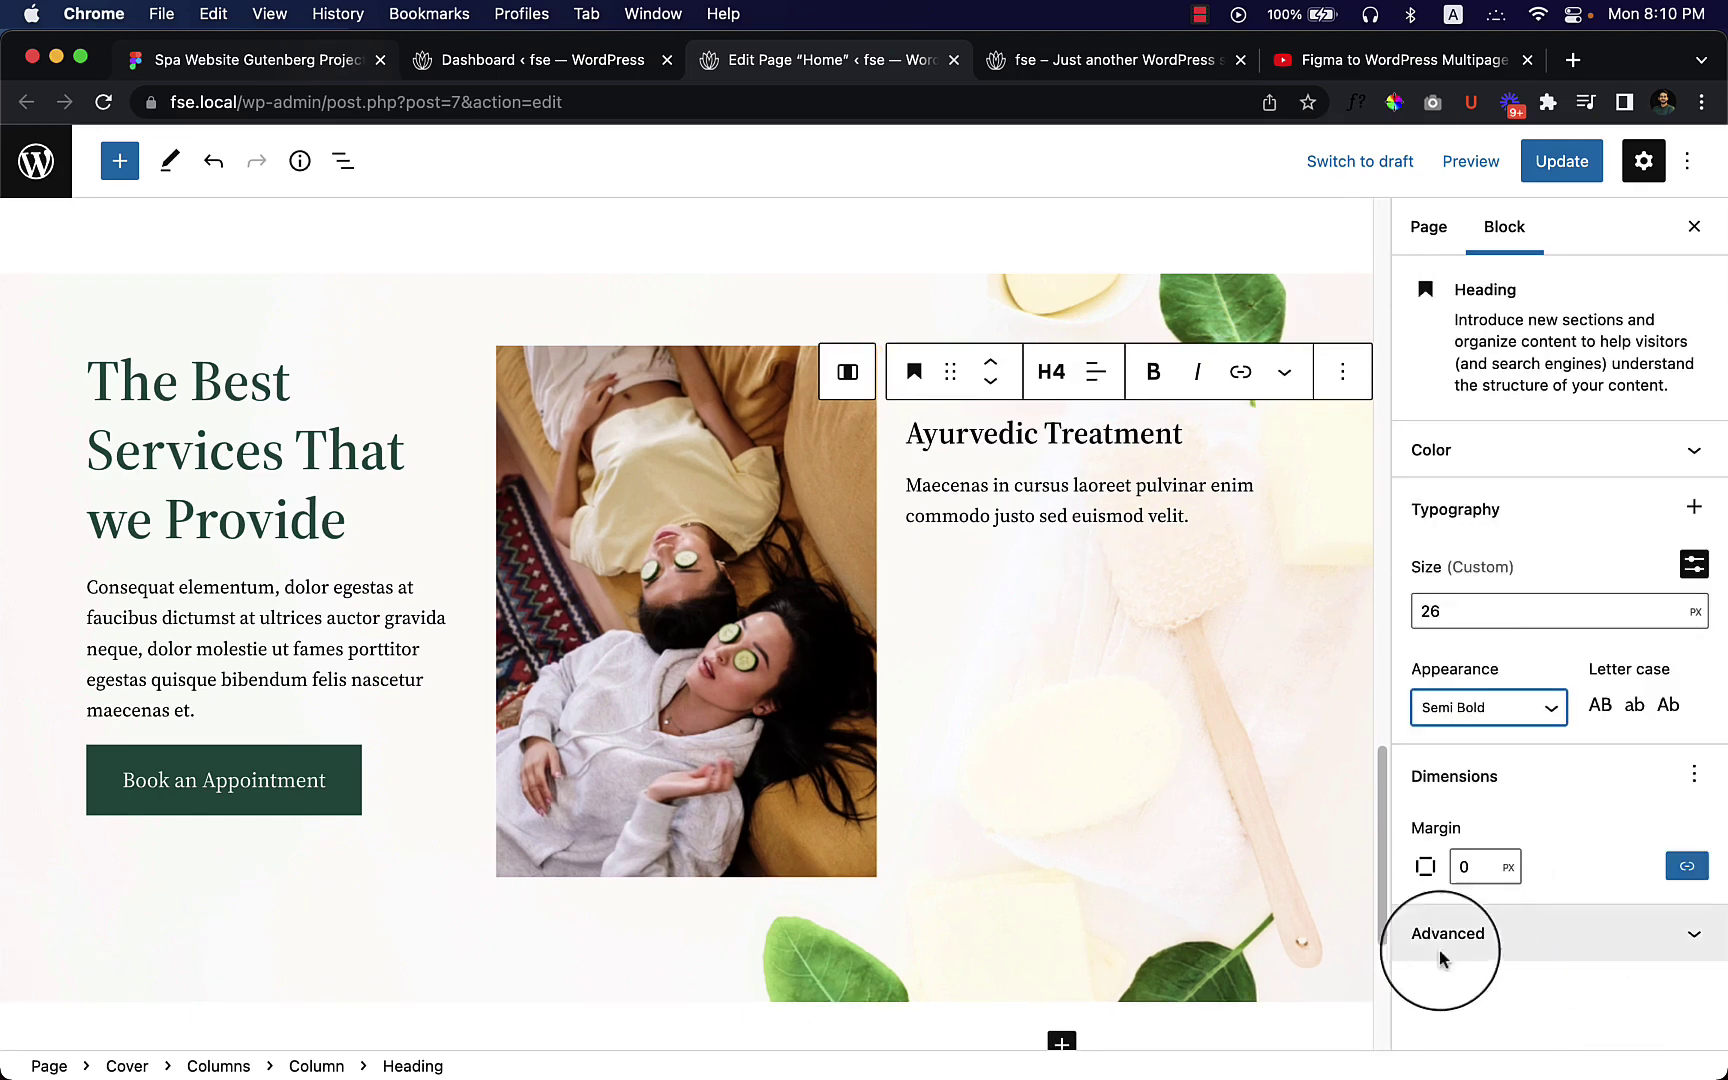
{"action": "left_click", "coordinate": [1516, 455]}
{"action": "left_click", "coordinate": [1531, 513]}
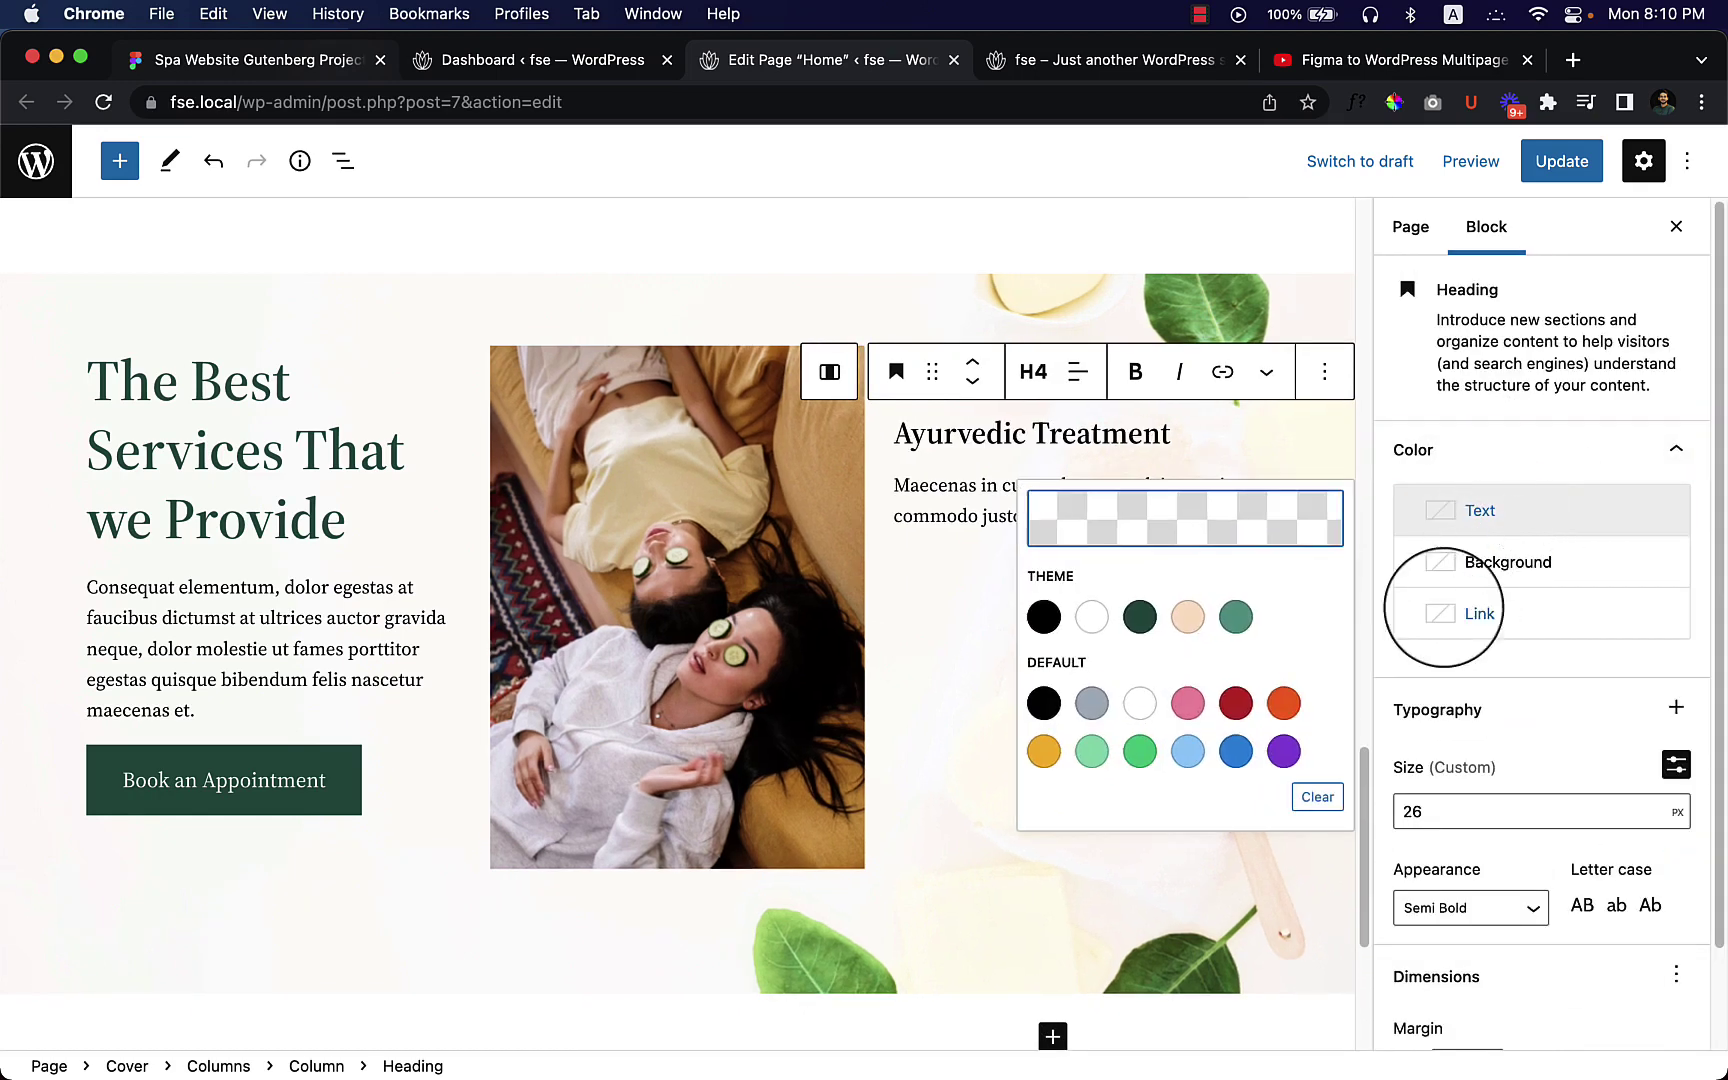
{"action": "left_click", "coordinate": [1138, 618]}
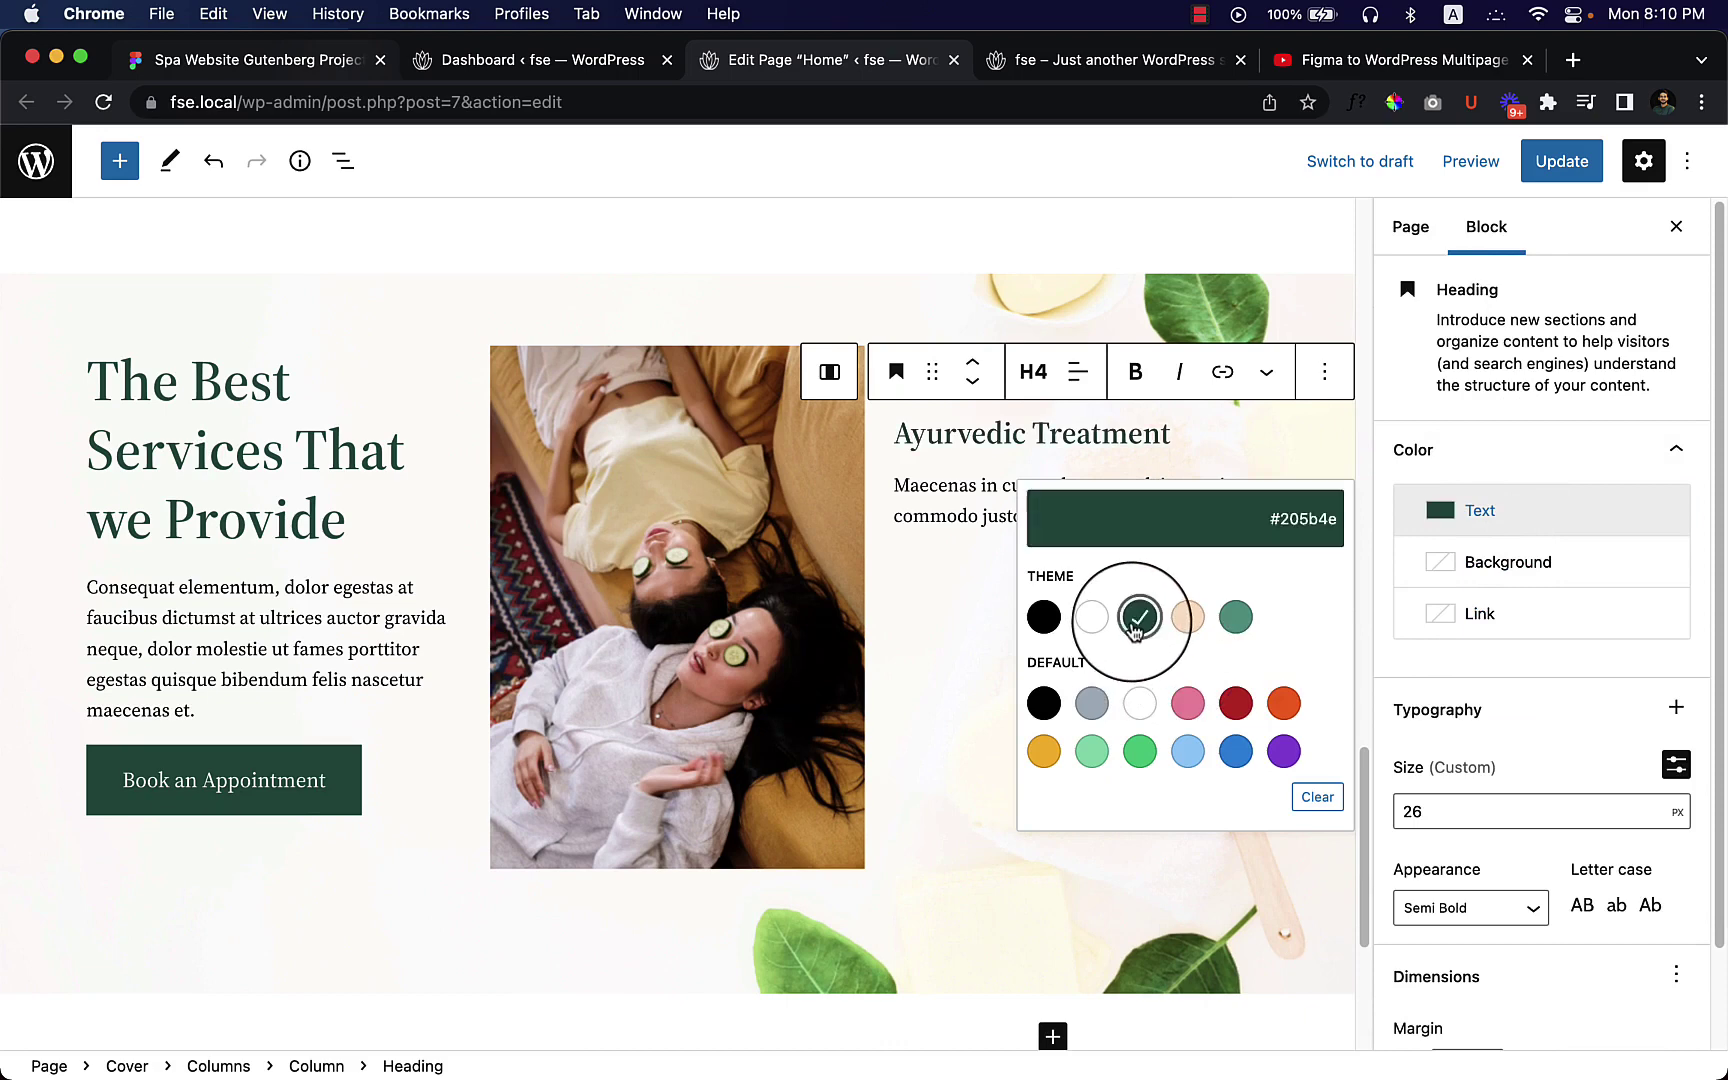
{"action": "left_click", "coordinate": [987, 568]}
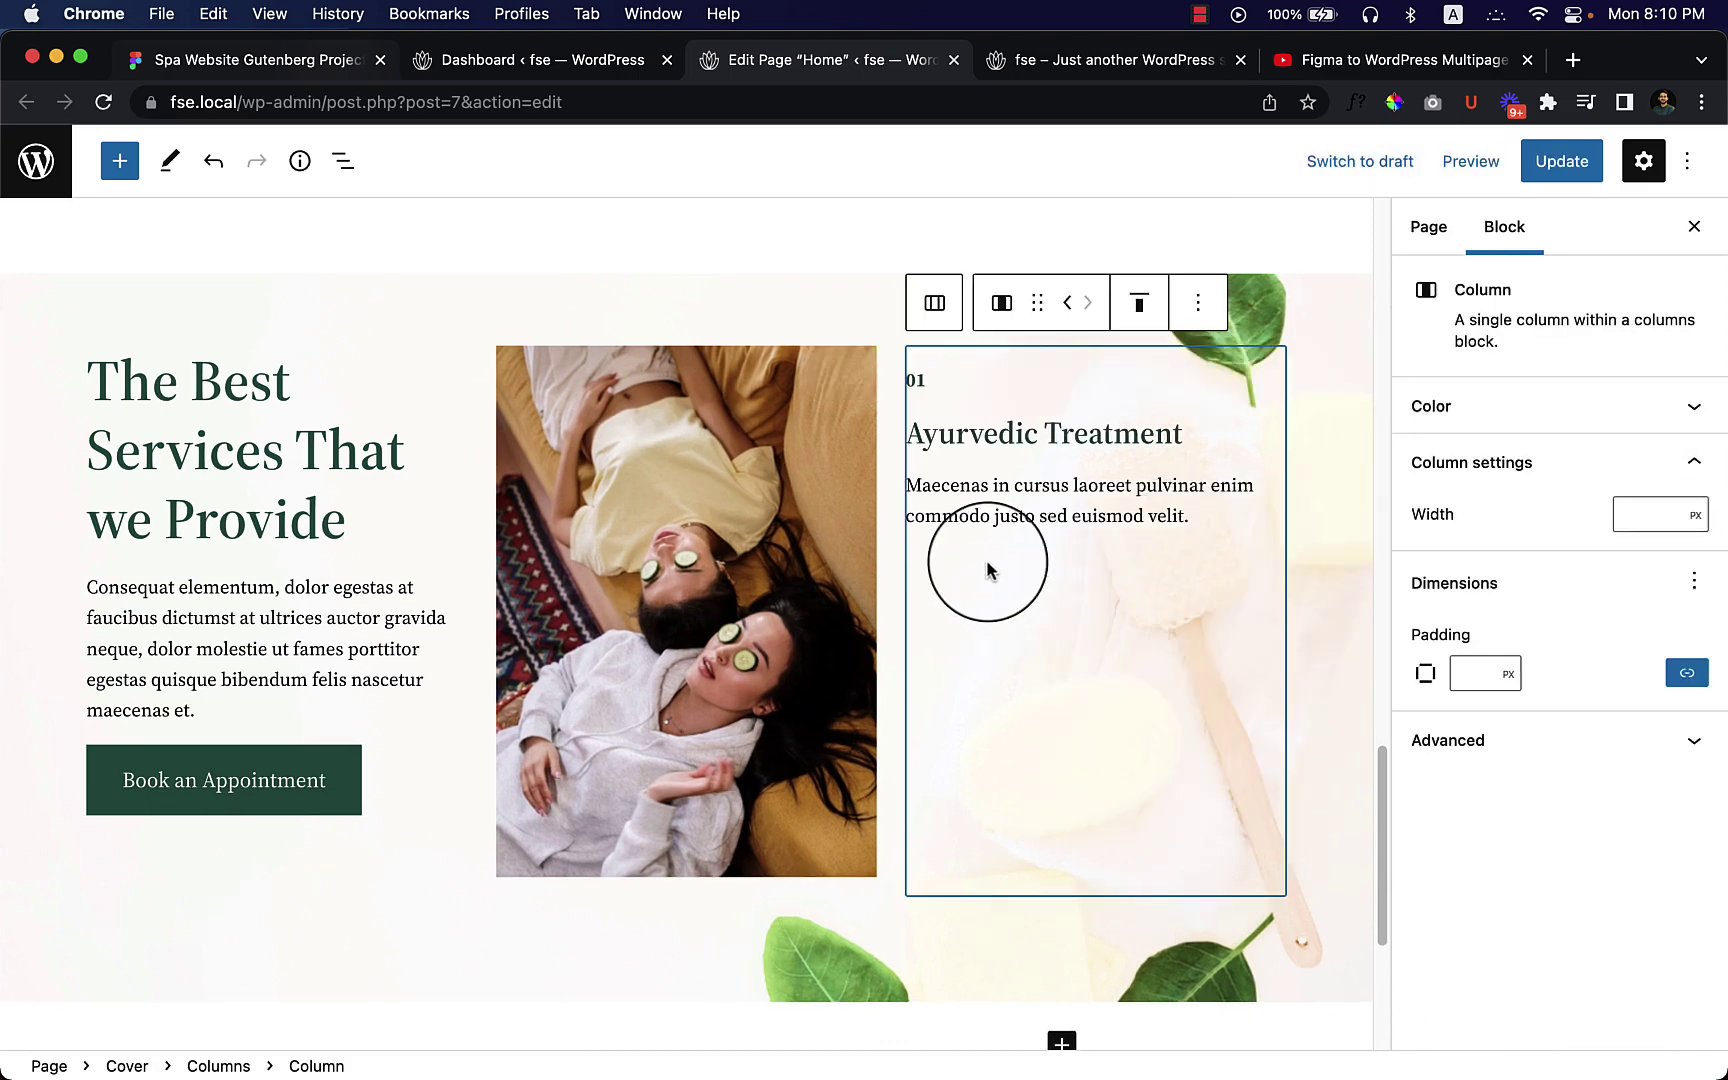
Step: Open List View and check the '01' label, Ayurvedic Treatment heading and description blocks
{"action": "left_click", "coordinate": [221, 62]}
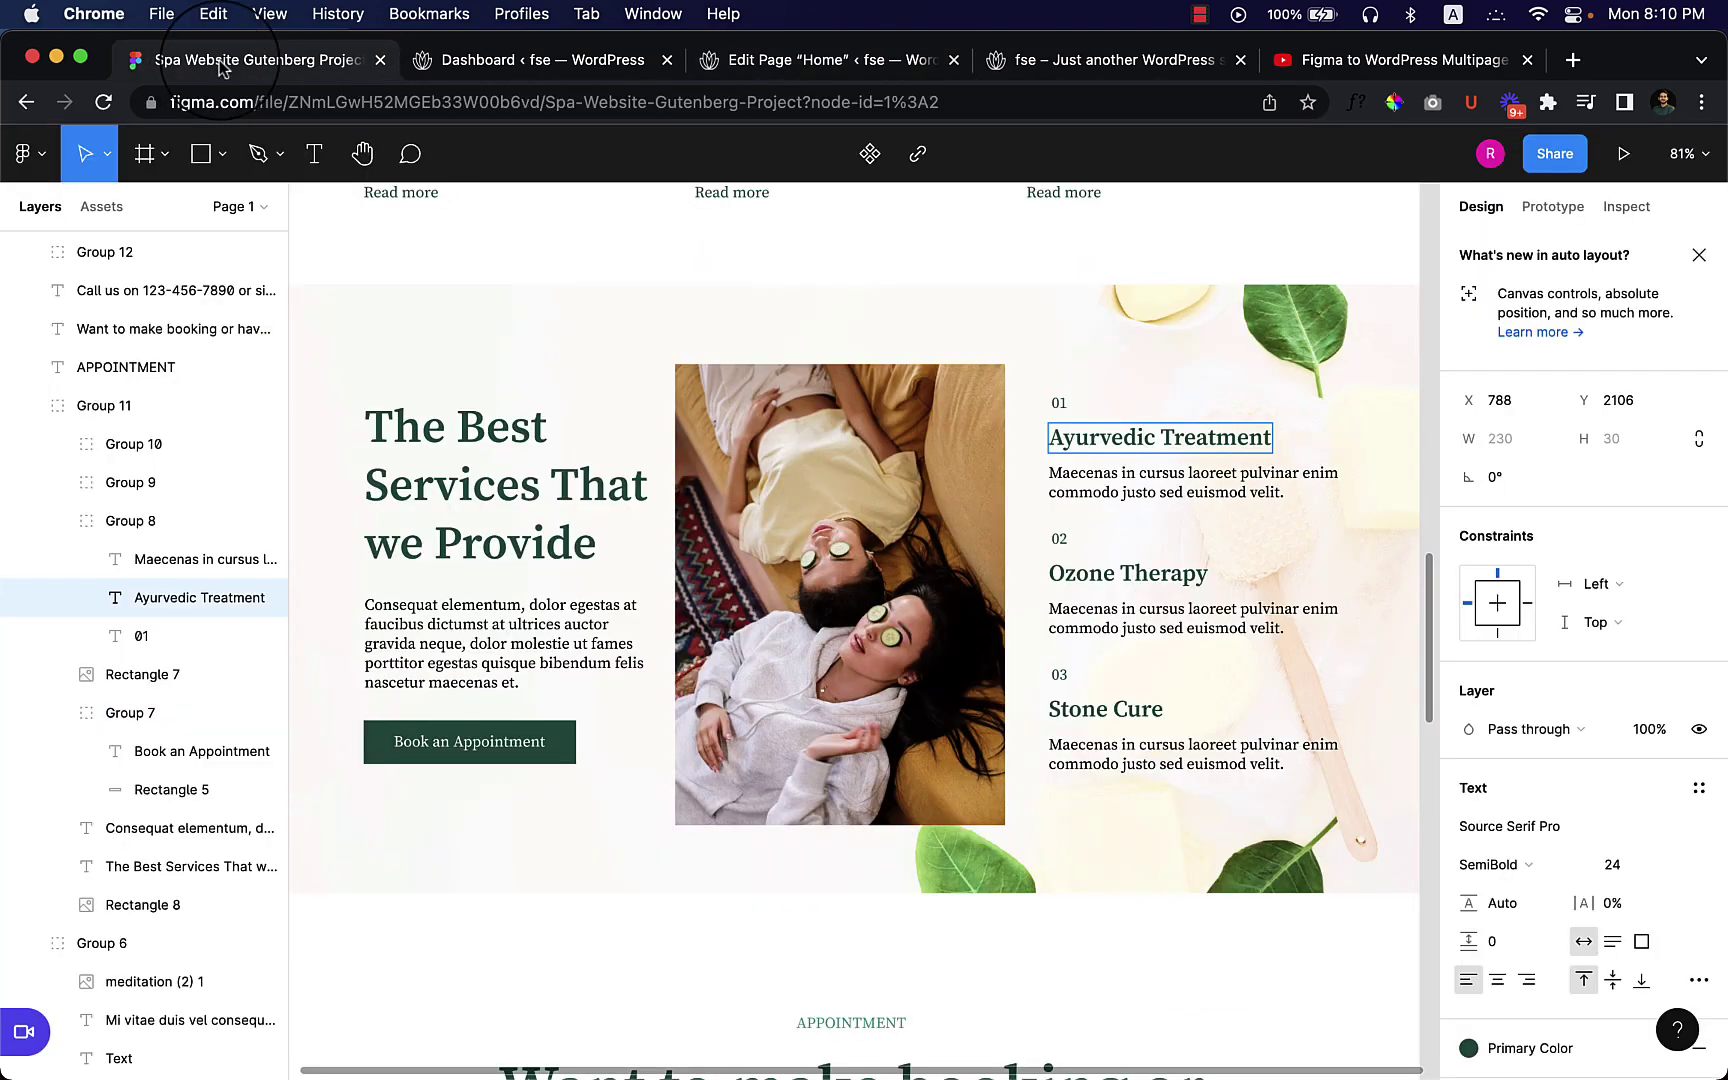
{"action": "left_click", "coordinate": [758, 62]}
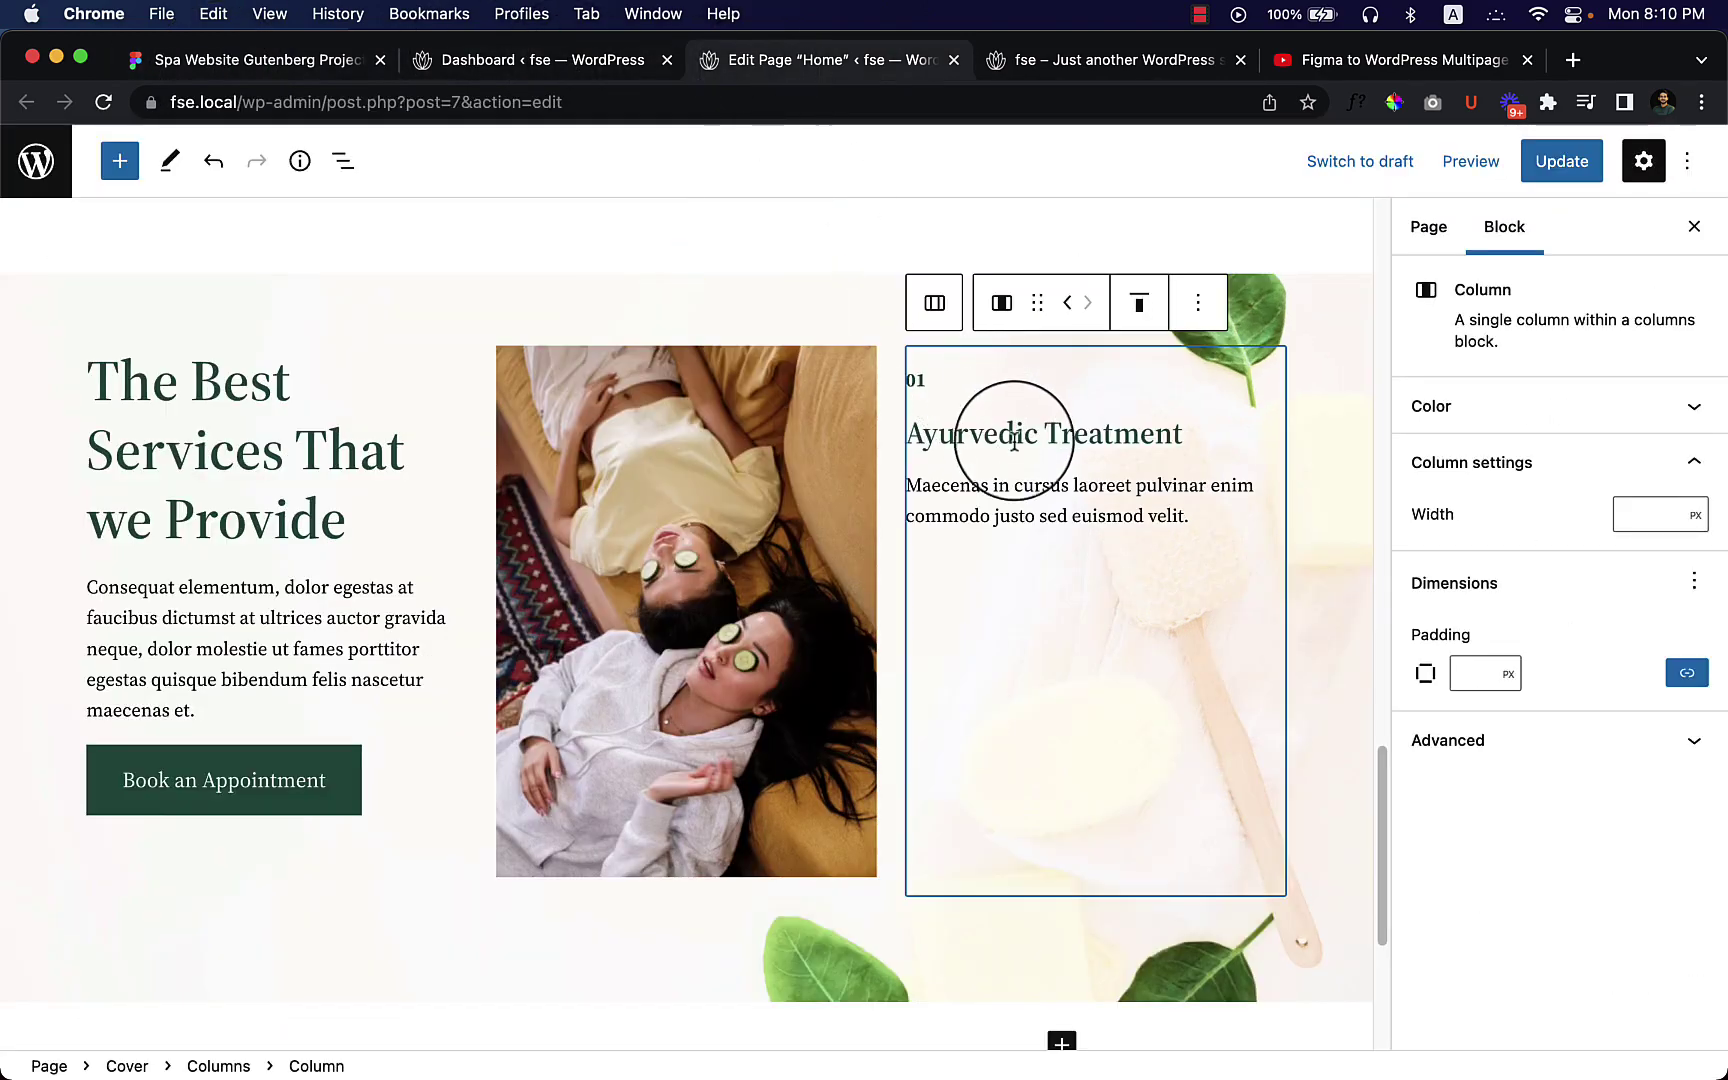
{"action": "left_click", "coordinate": [1069, 520]}
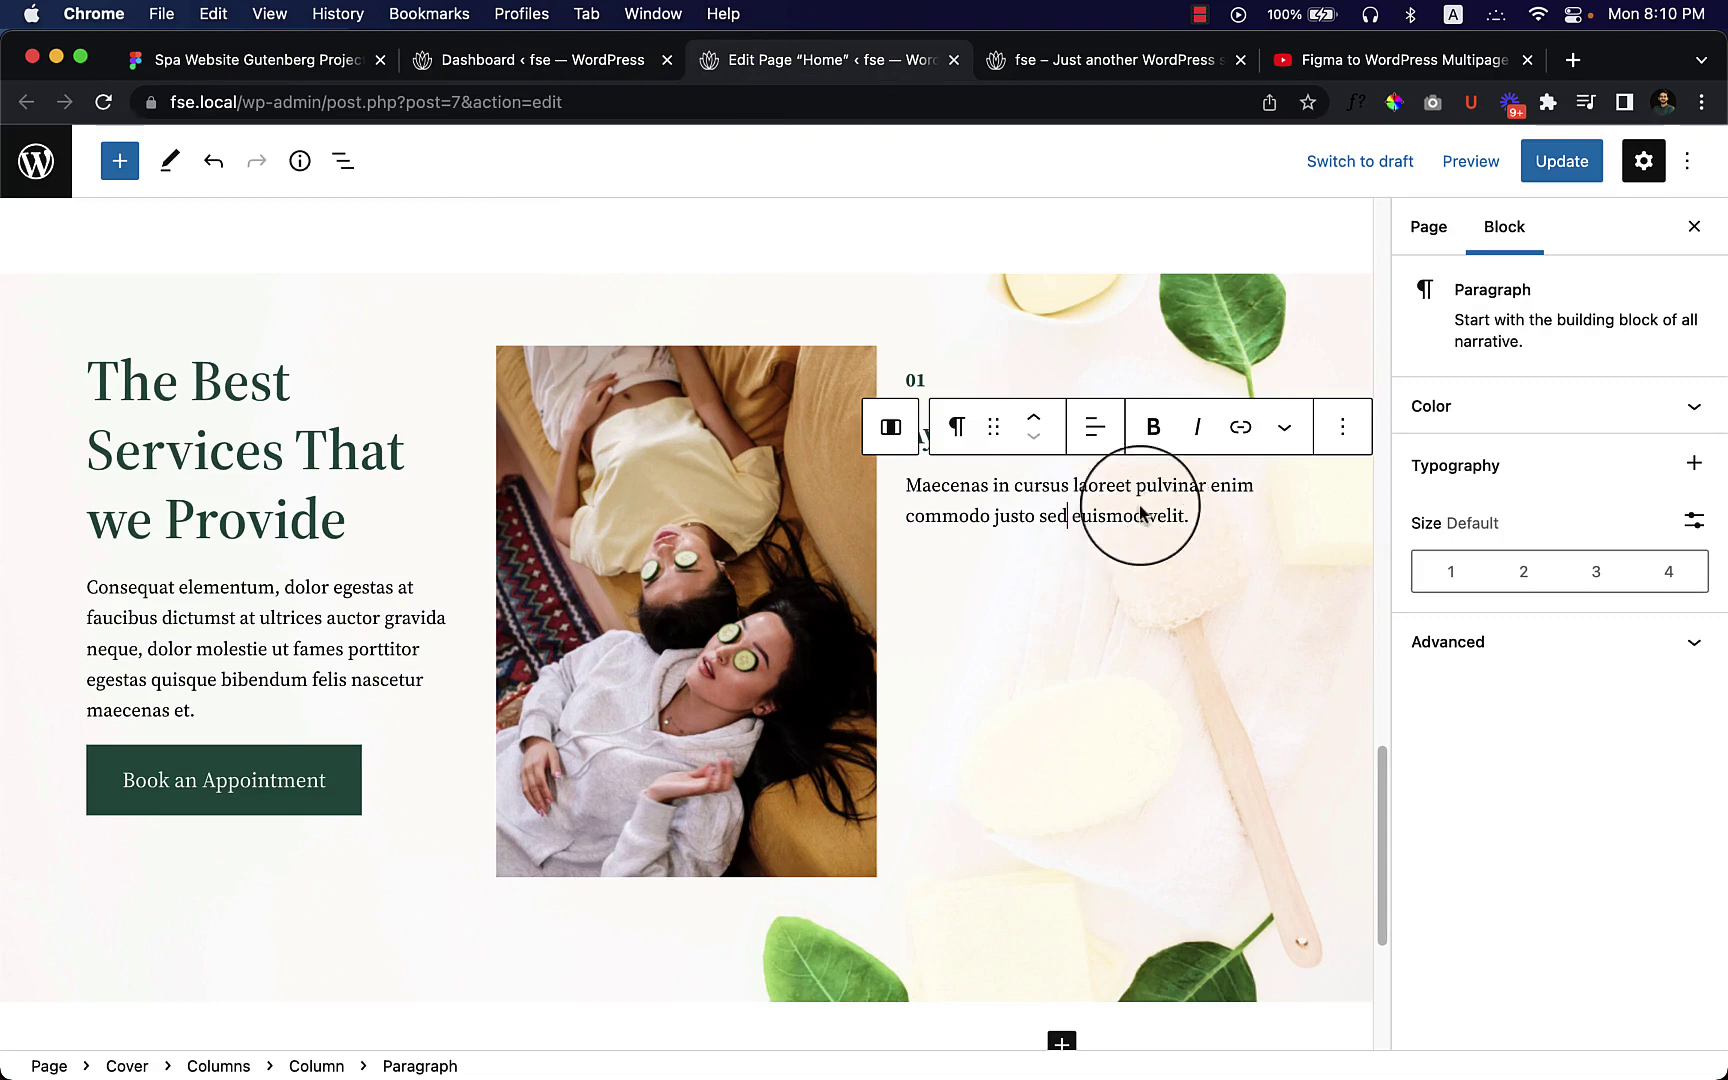
{"action": "left_click", "coordinate": [343, 161]}
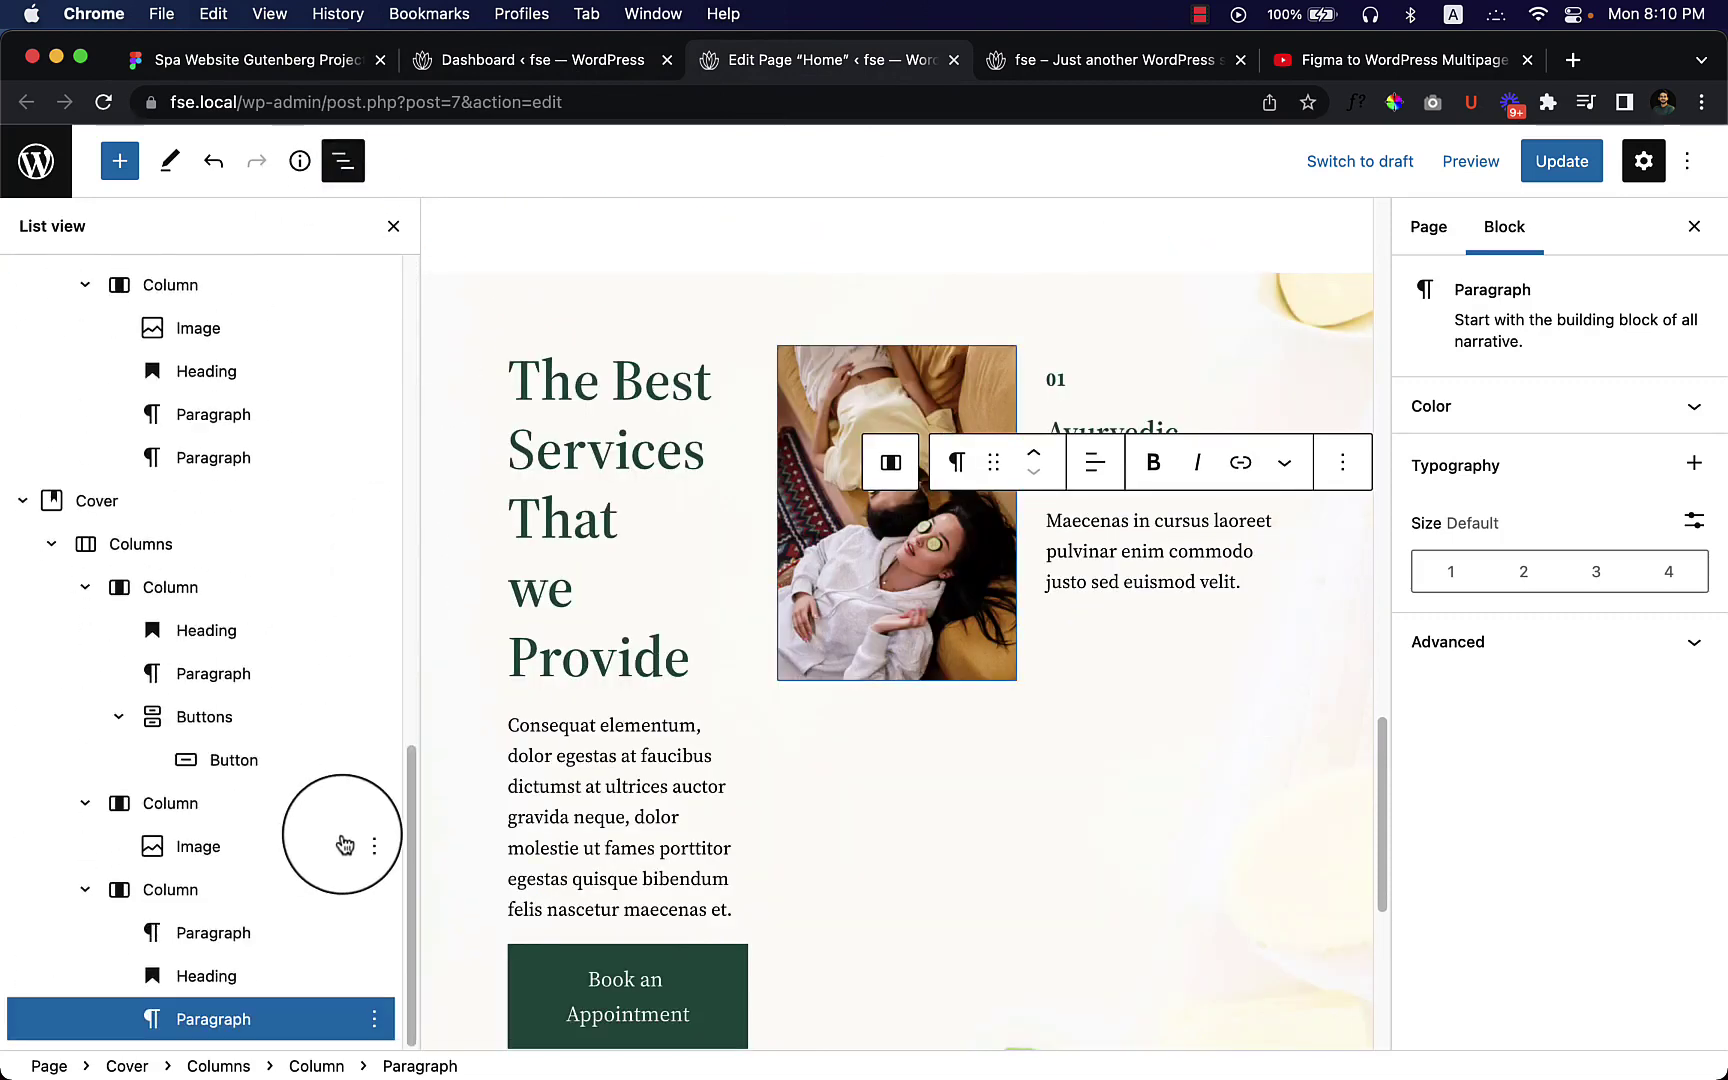
{"action": "left_click", "coordinate": [276, 934]}
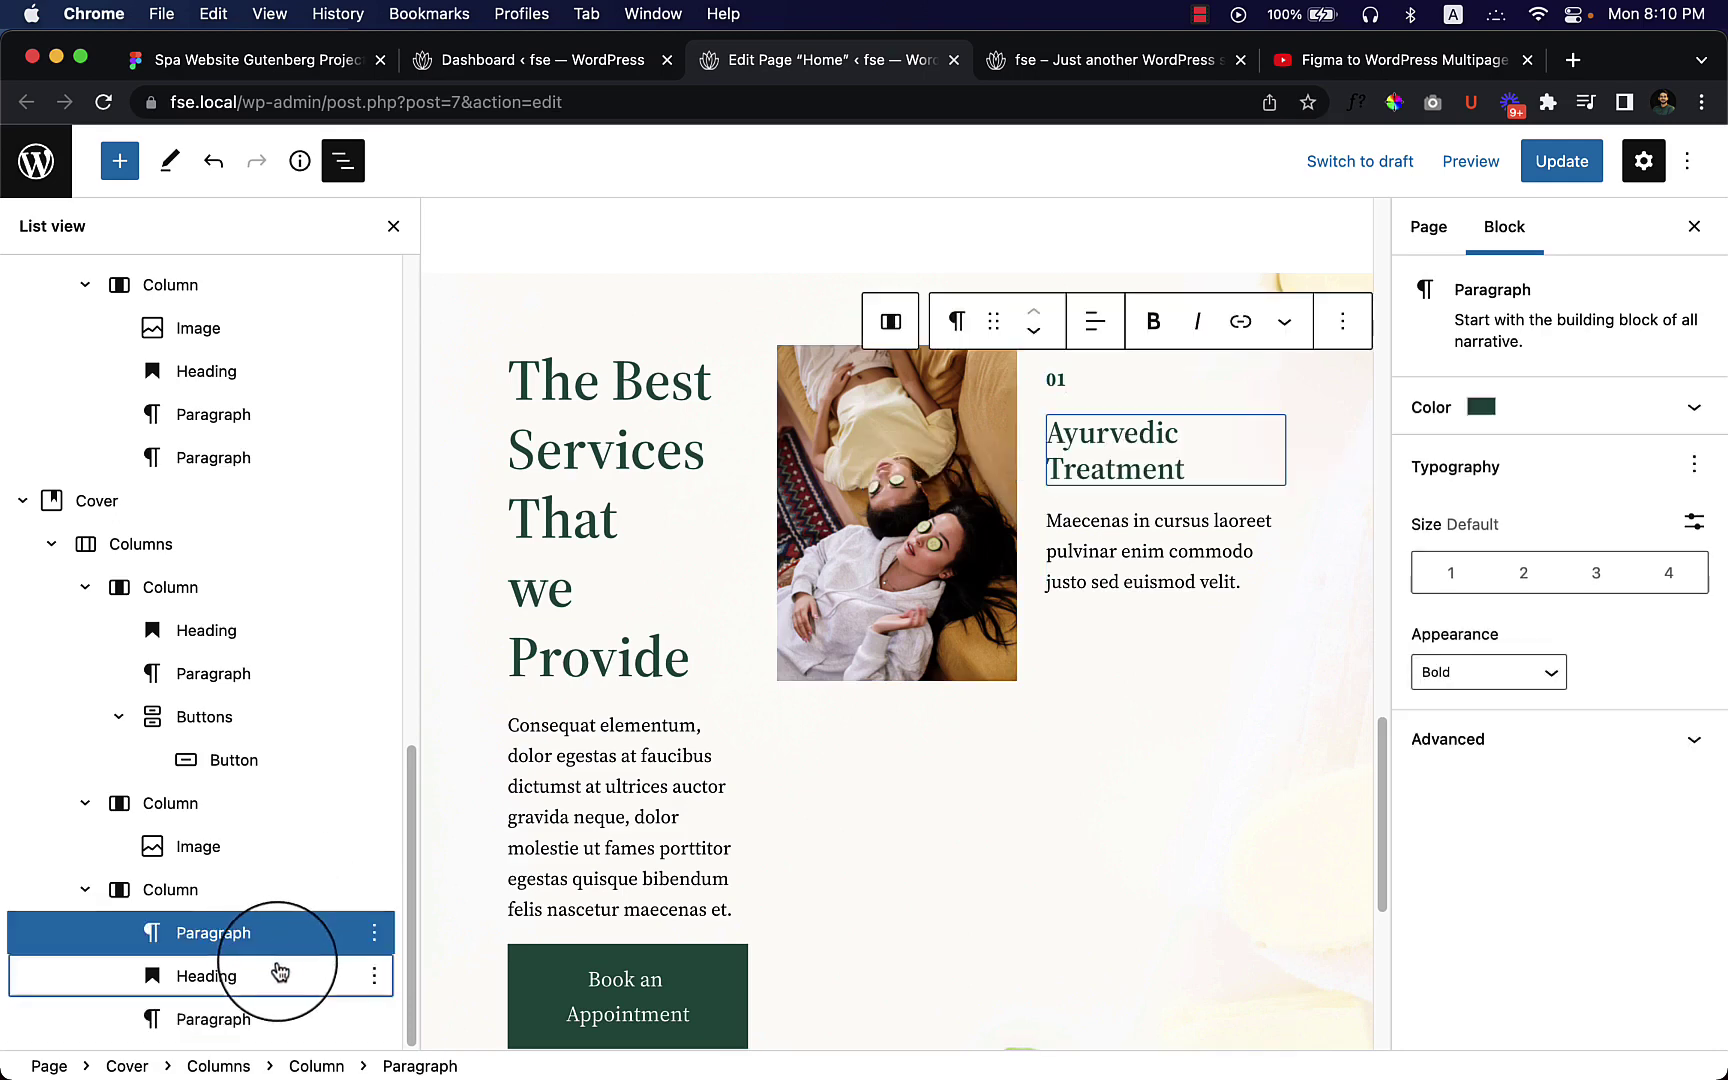
{"action": "left_click", "coordinate": [279, 970]}
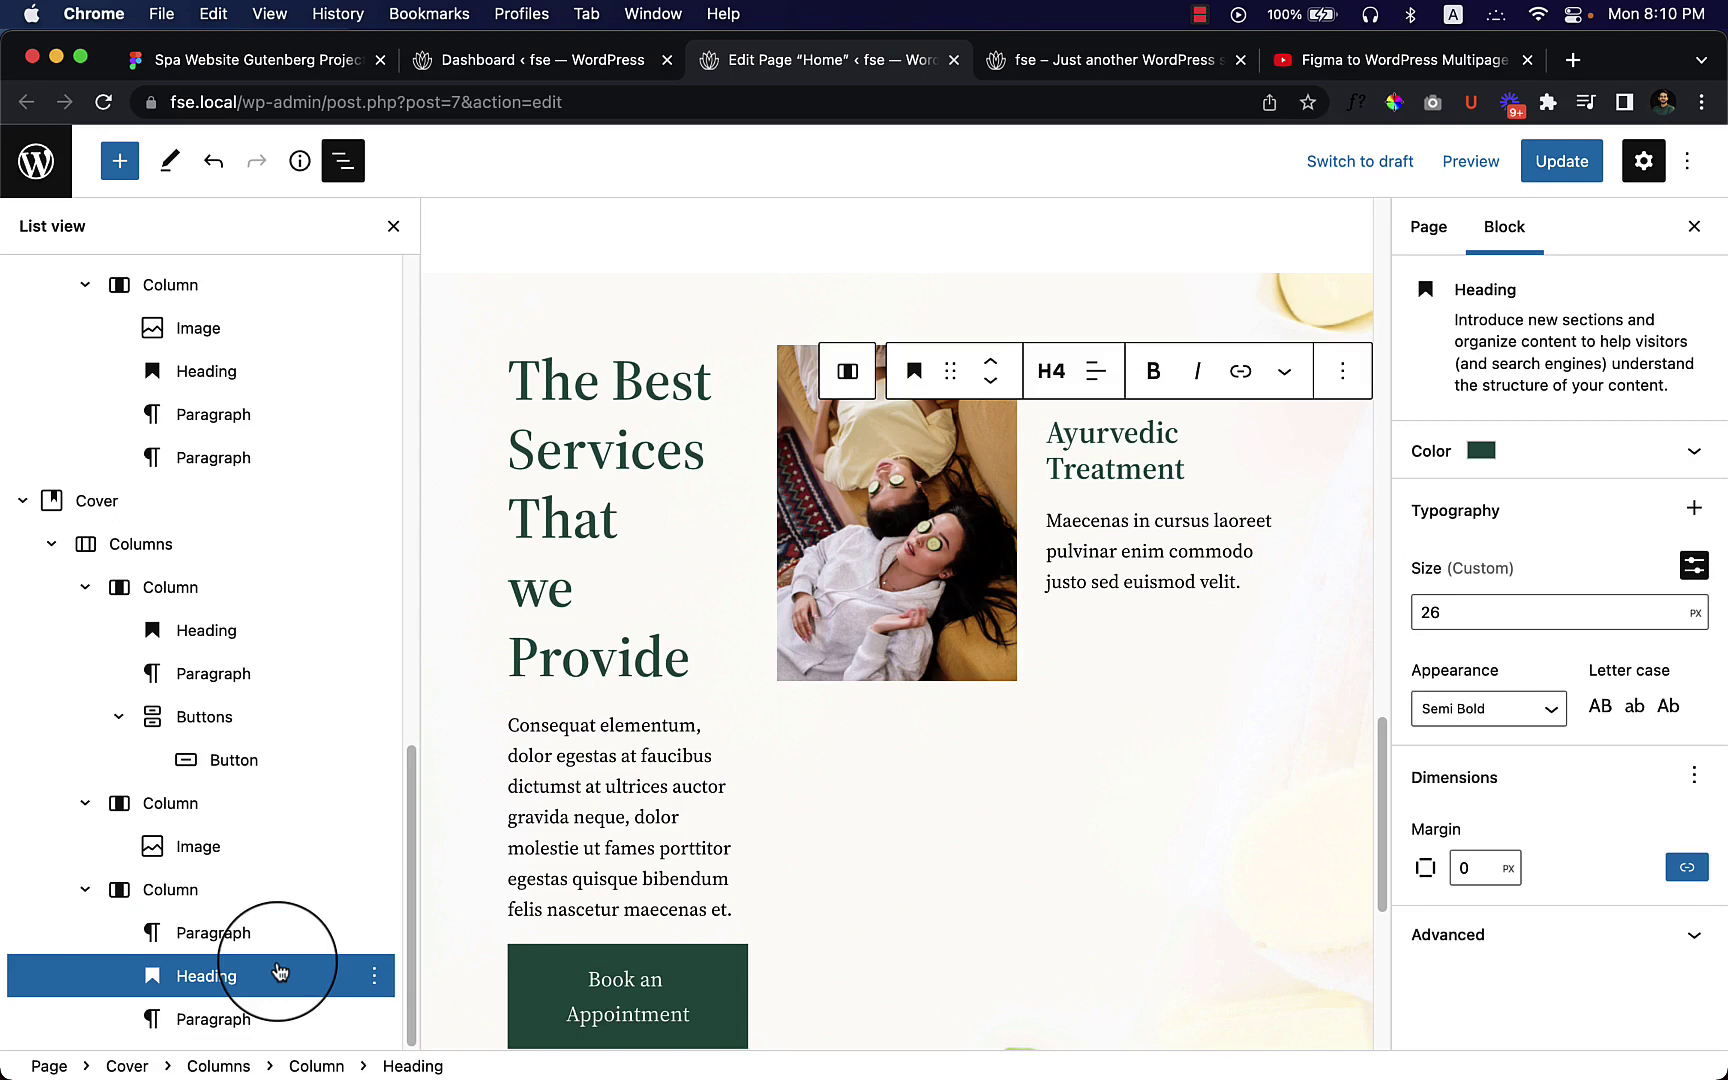
{"action": "left_click", "coordinate": [350, 932]}
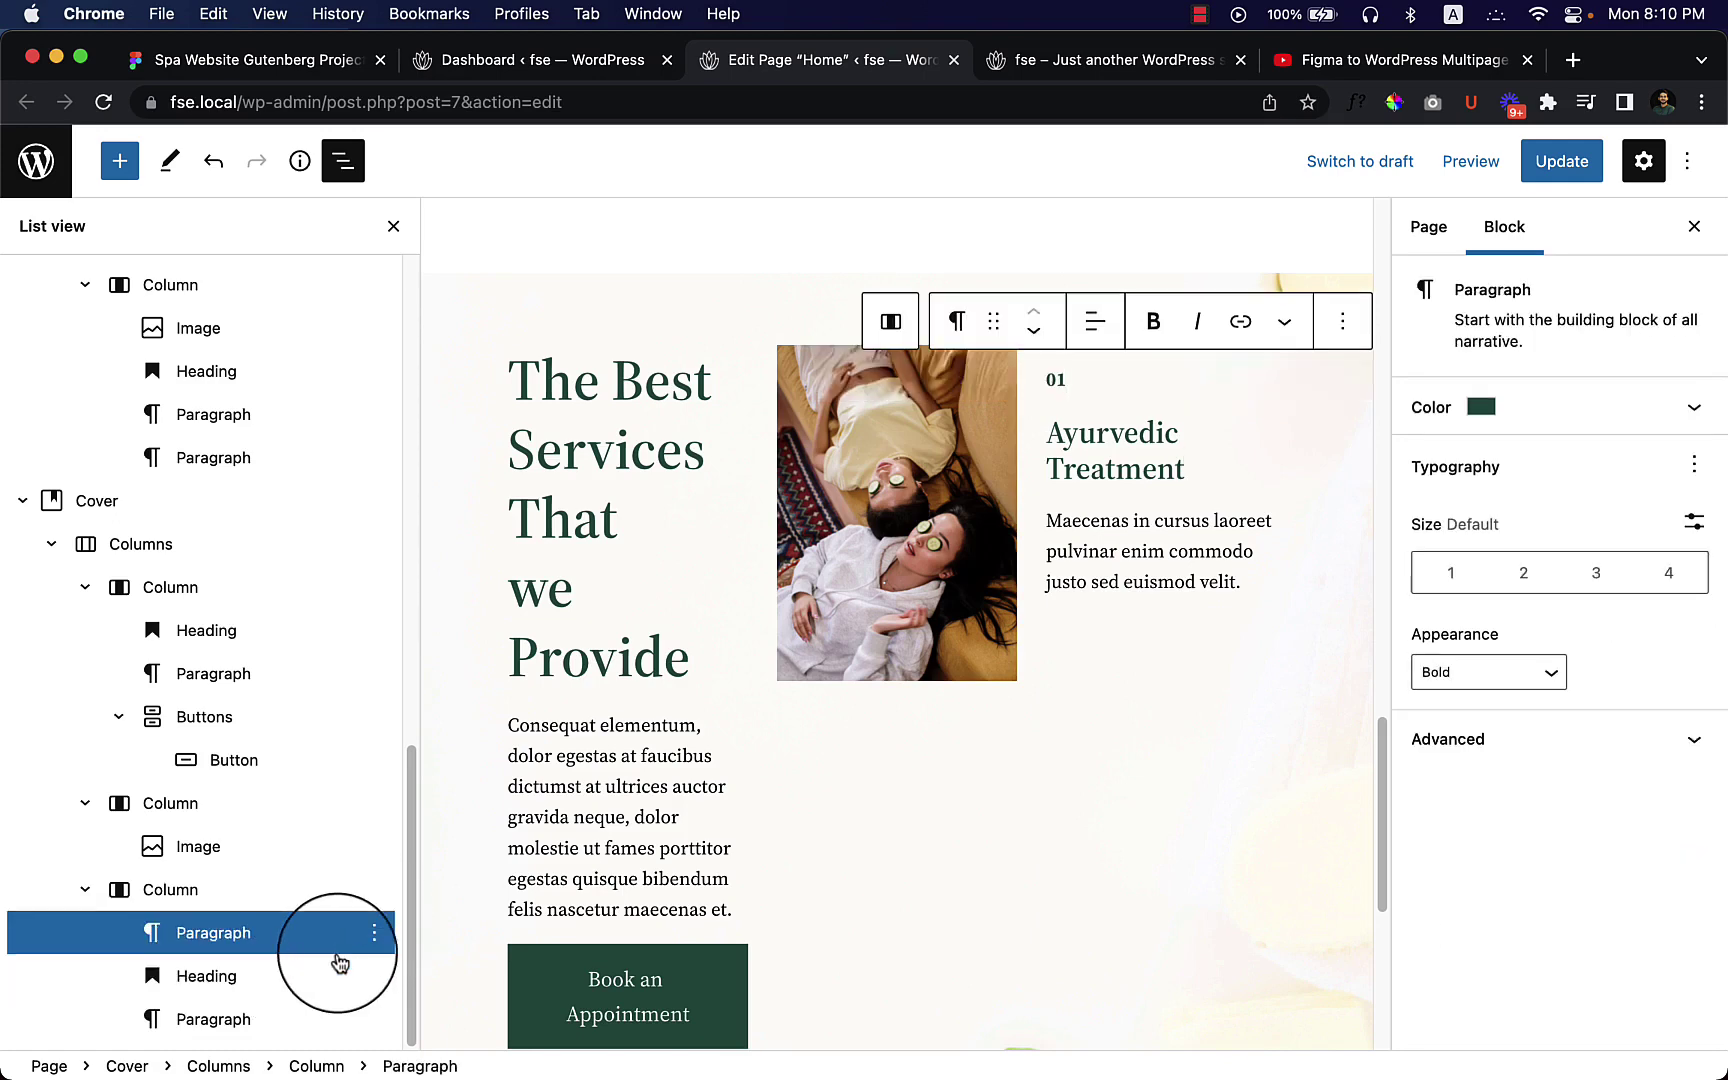
{"action": "right_click", "coordinate": [332, 971]}
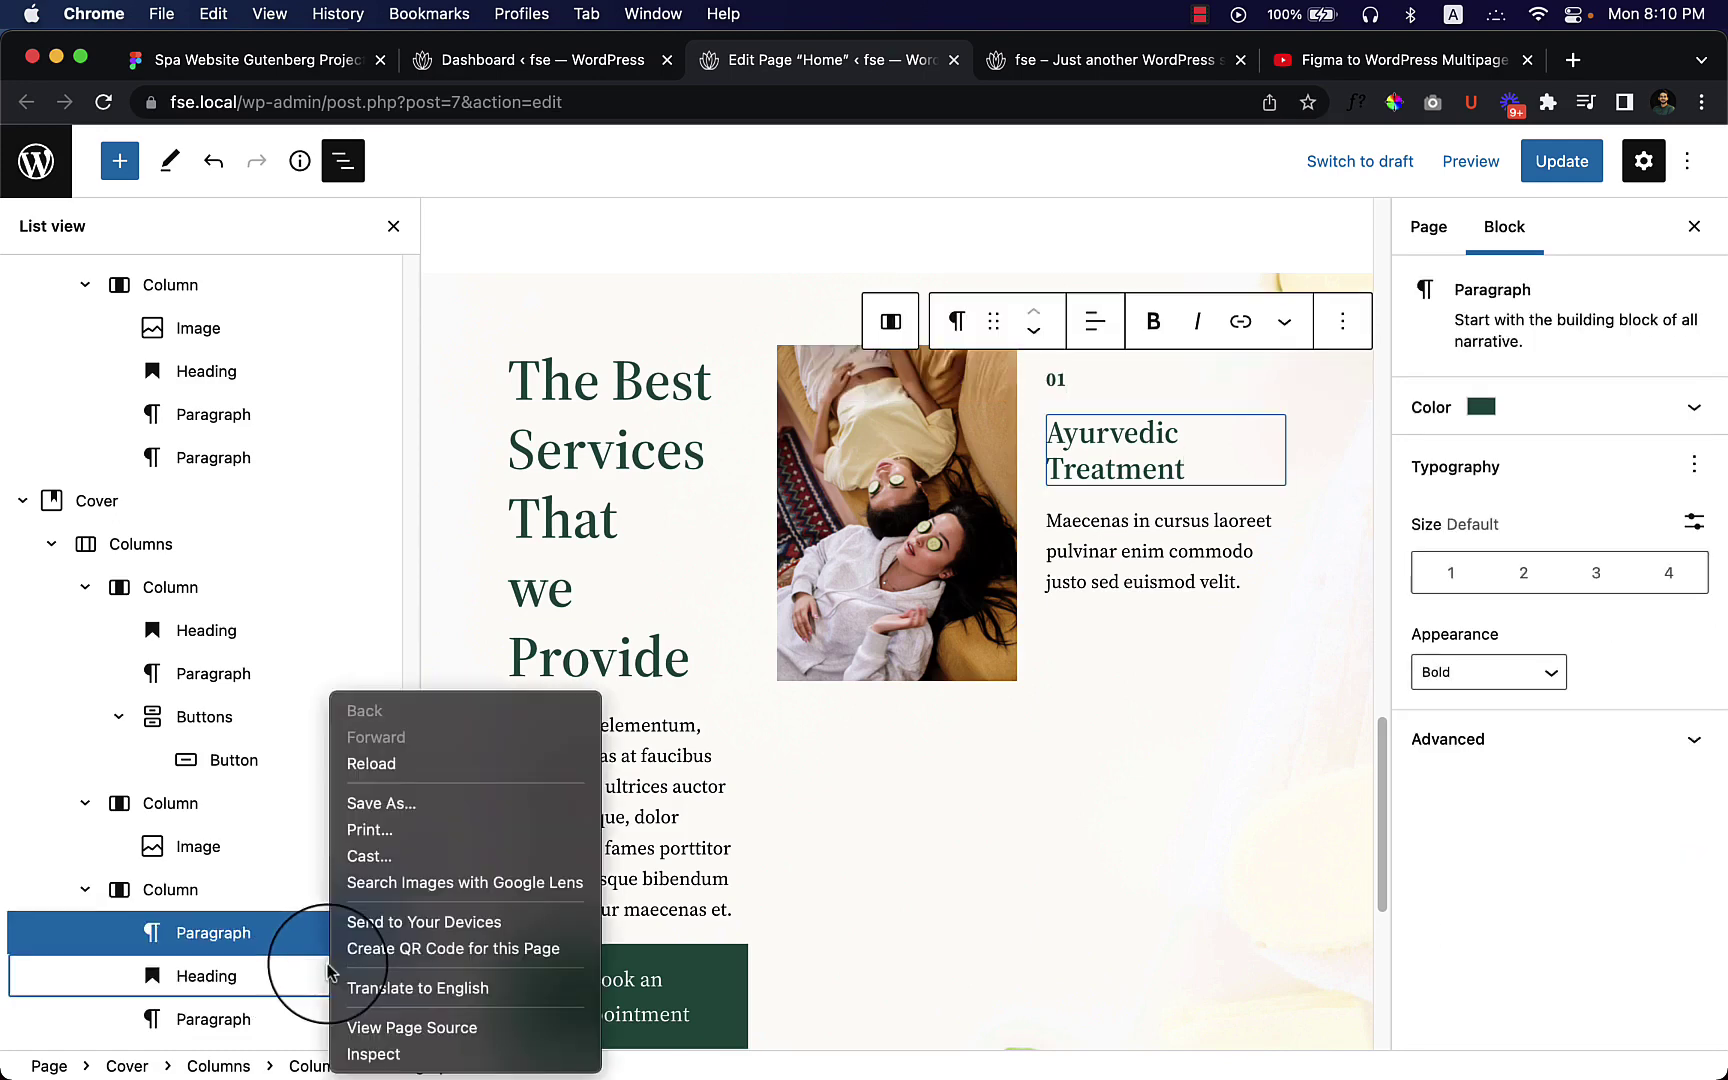
{"action": "left_click", "coordinate": [272, 985]}
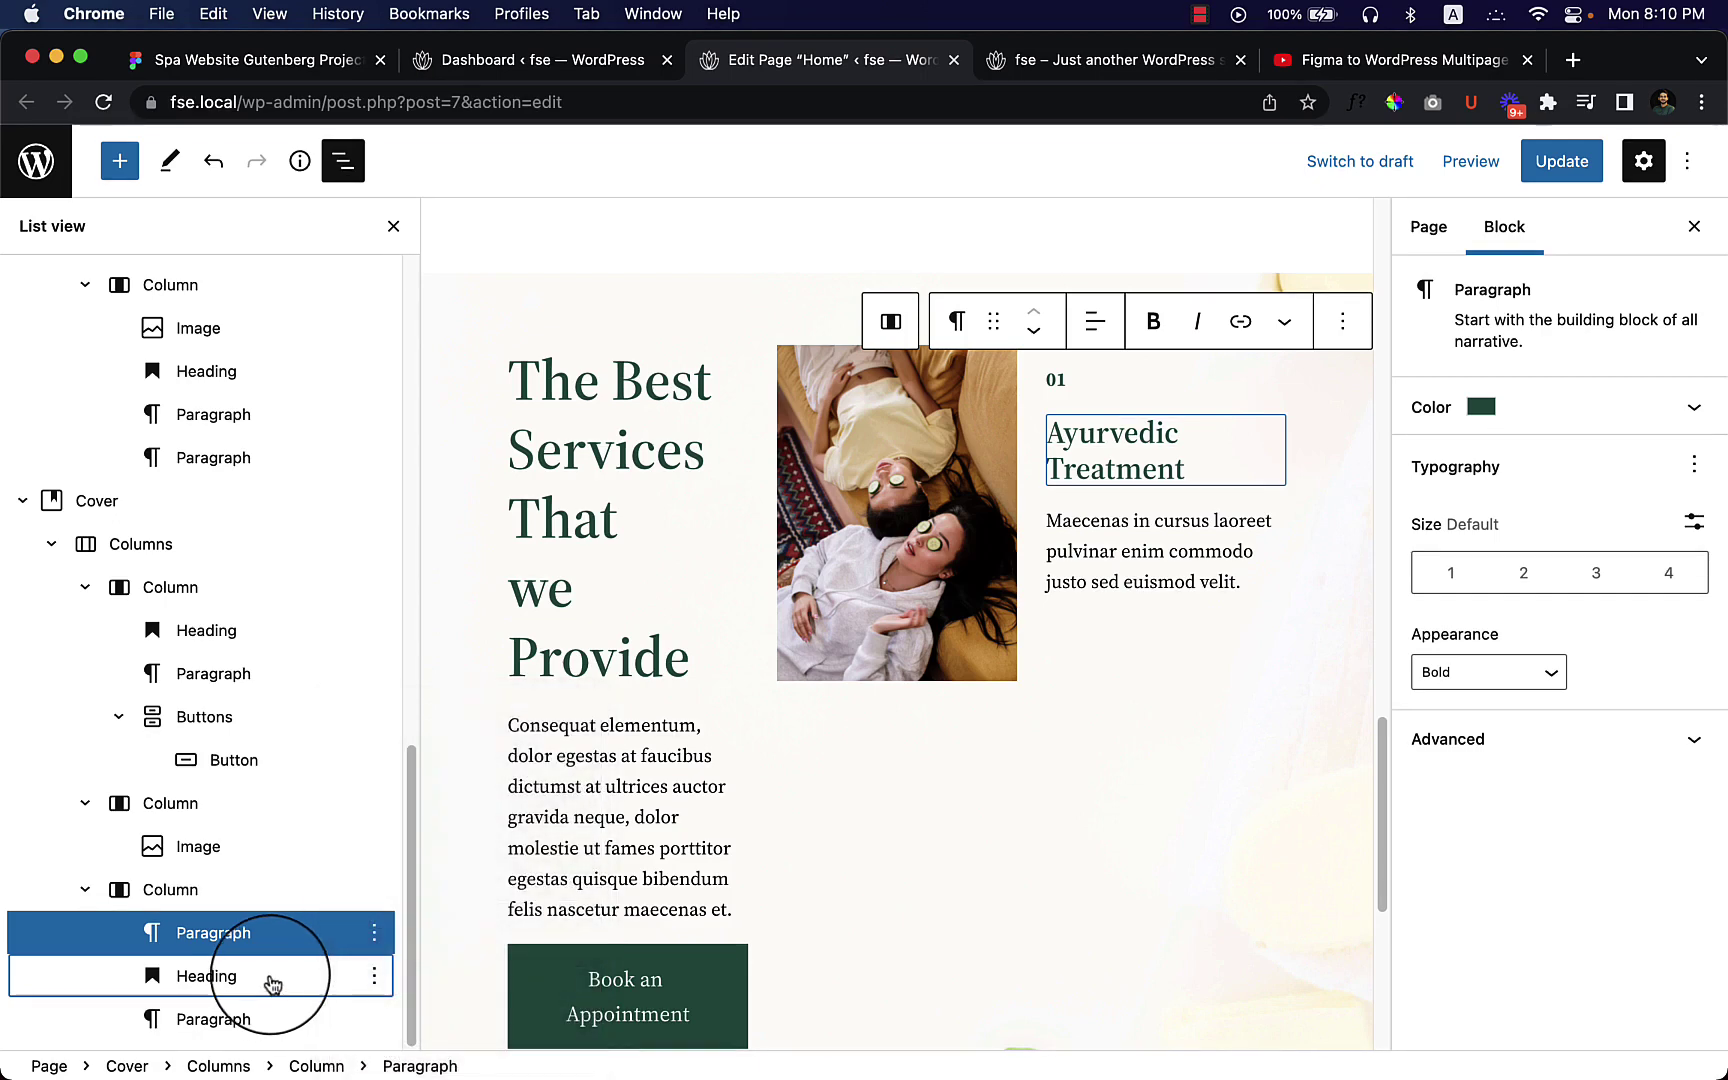
{"action": "left_click", "coordinate": [272, 985]}
{"action": "left_click", "coordinate": [289, 937]}
{"action": "left_click", "coordinate": [300, 1012]}
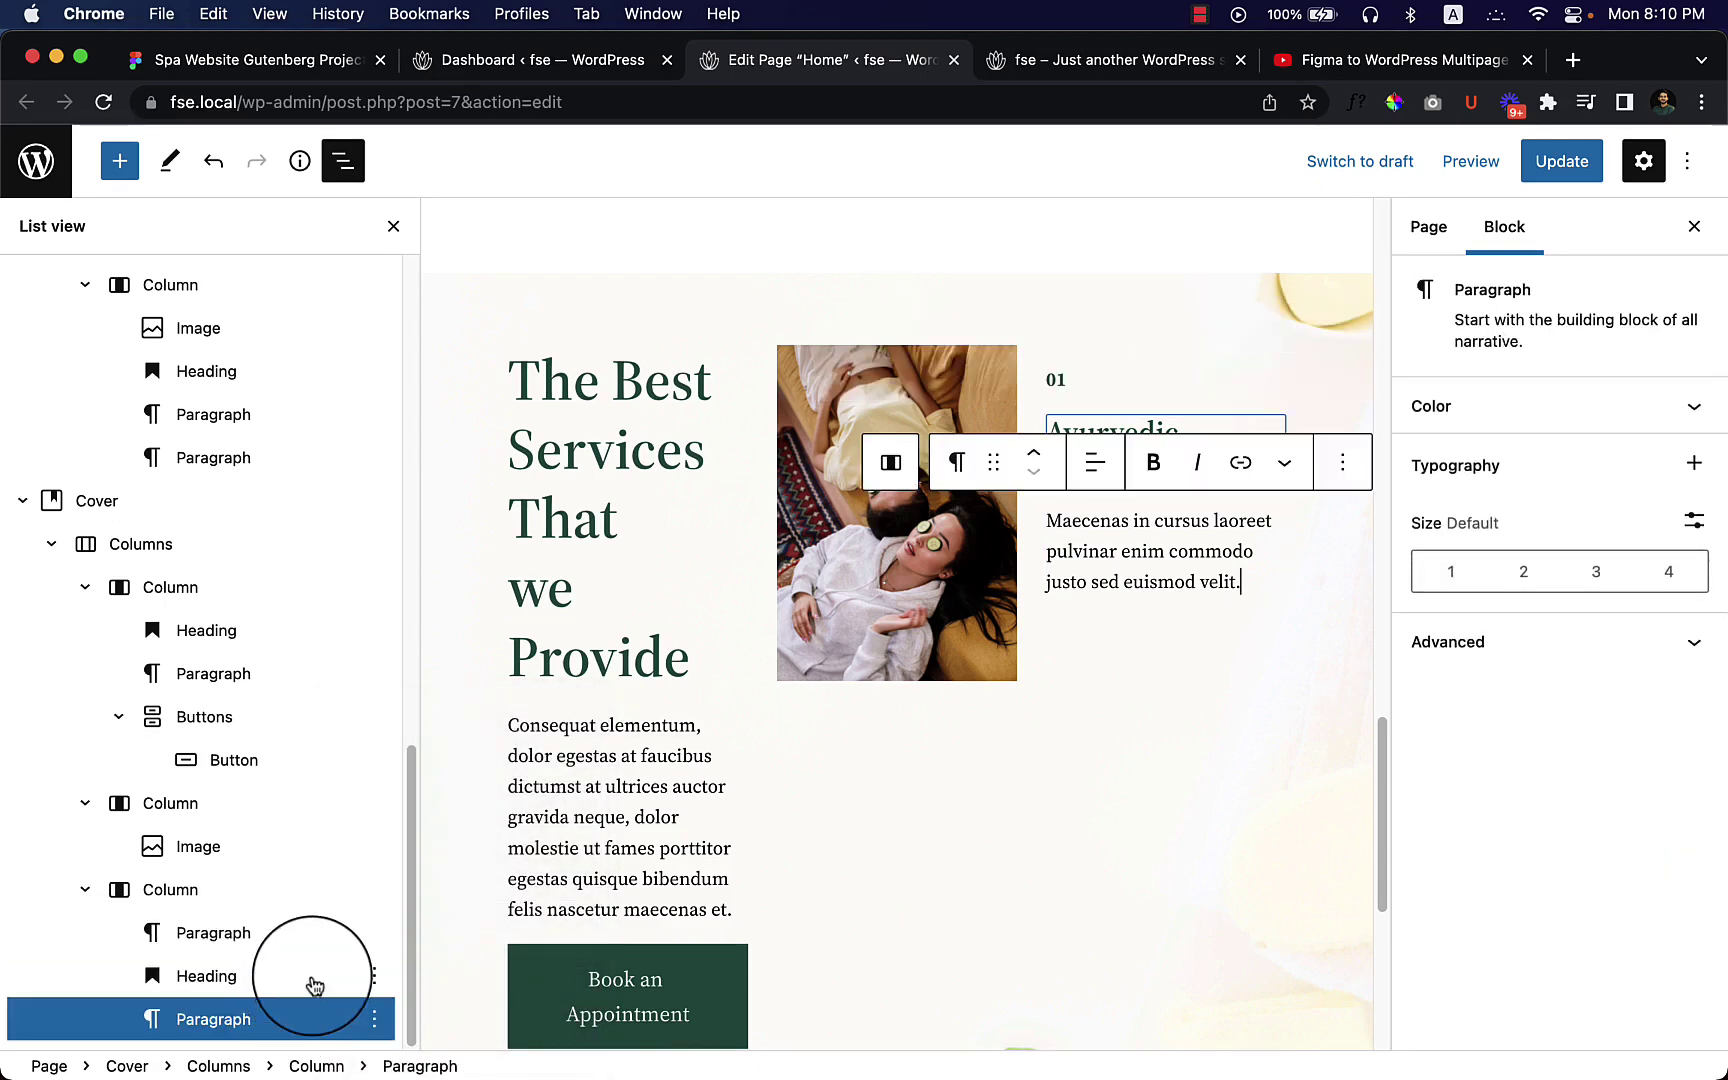
Step: Recheck the title in Figma, then close List View and select the parent Column
{"action": "left_click", "coordinate": [1099, 384]}
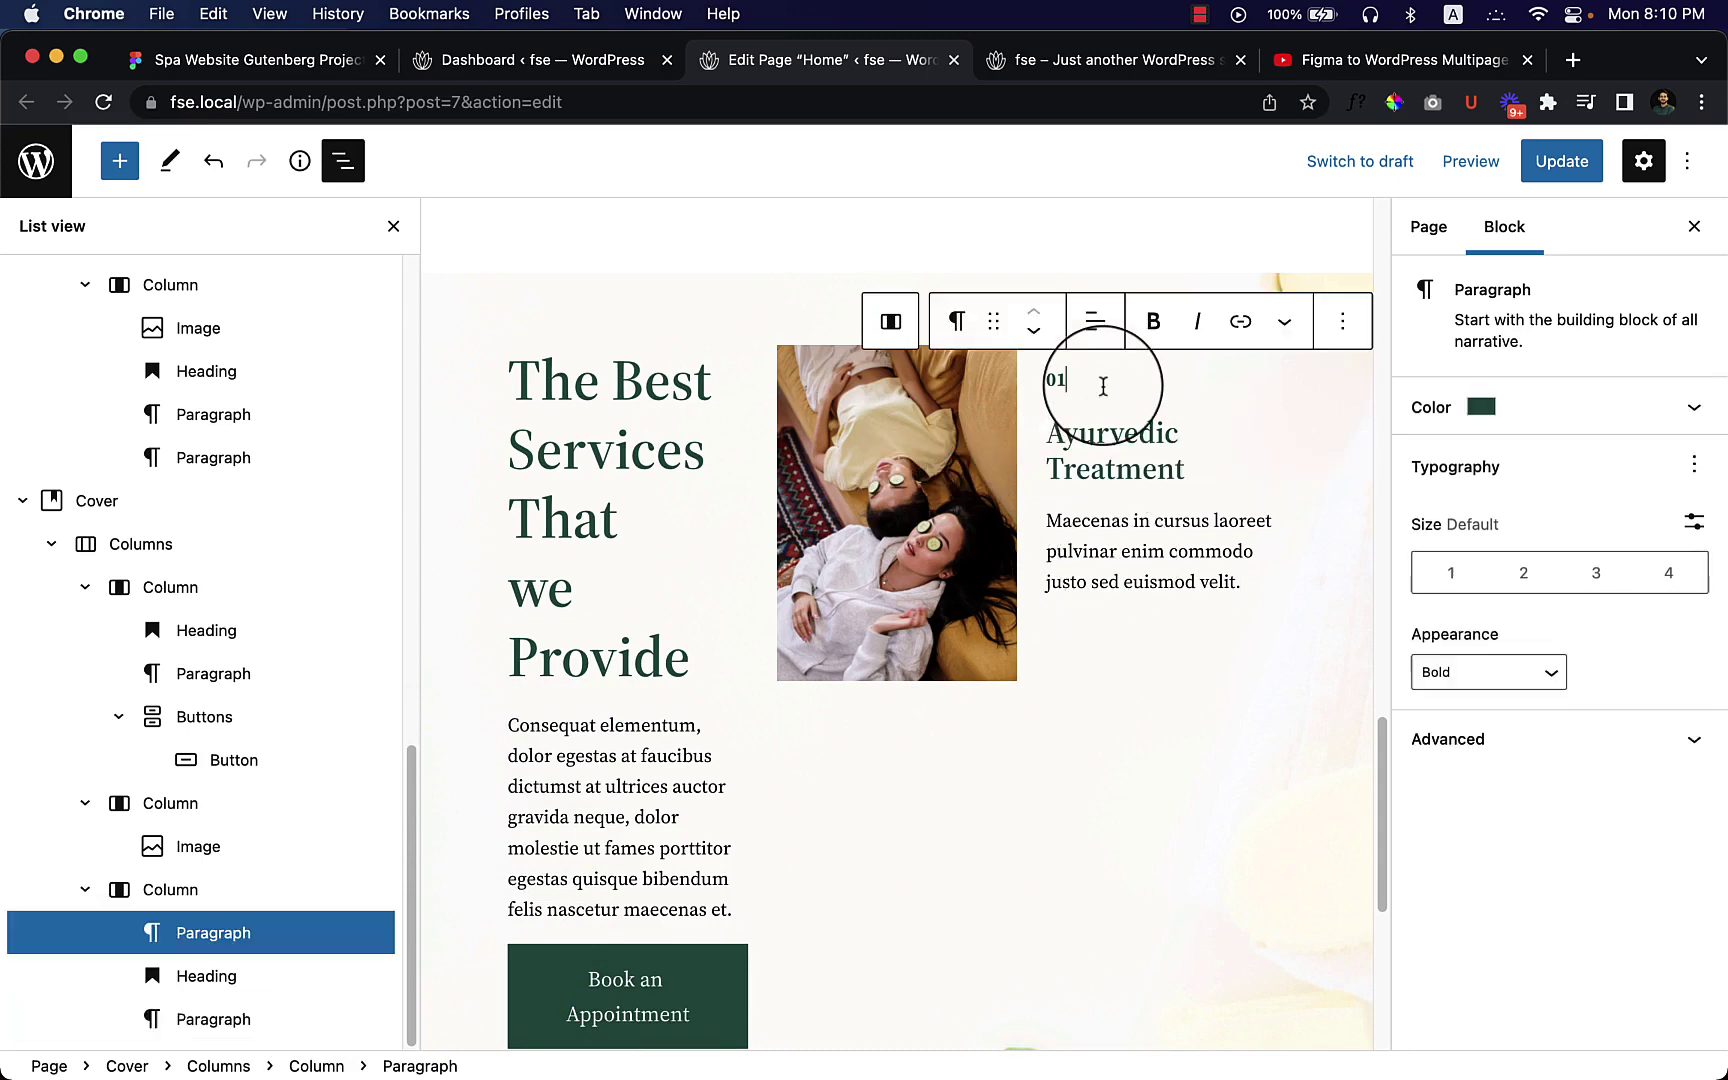
{"action": "left_click", "coordinate": [345, 62]}
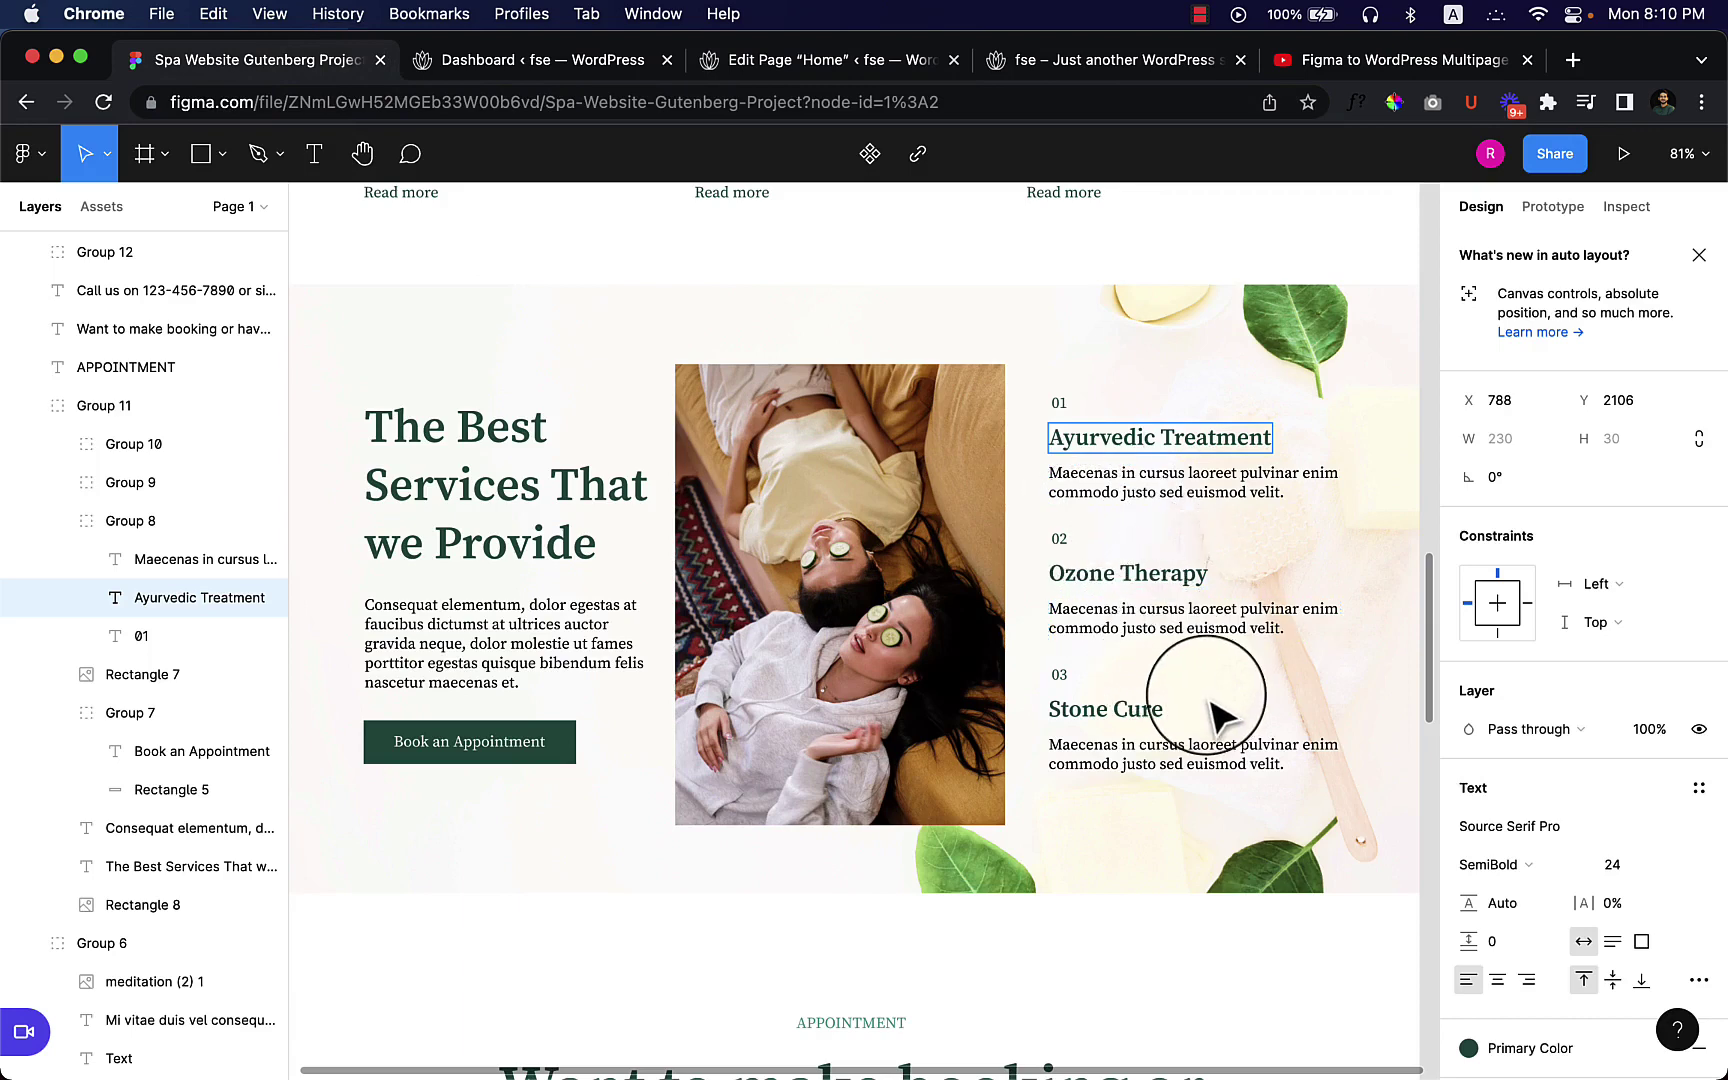
{"action": "double_click", "coordinate": [1143, 437]}
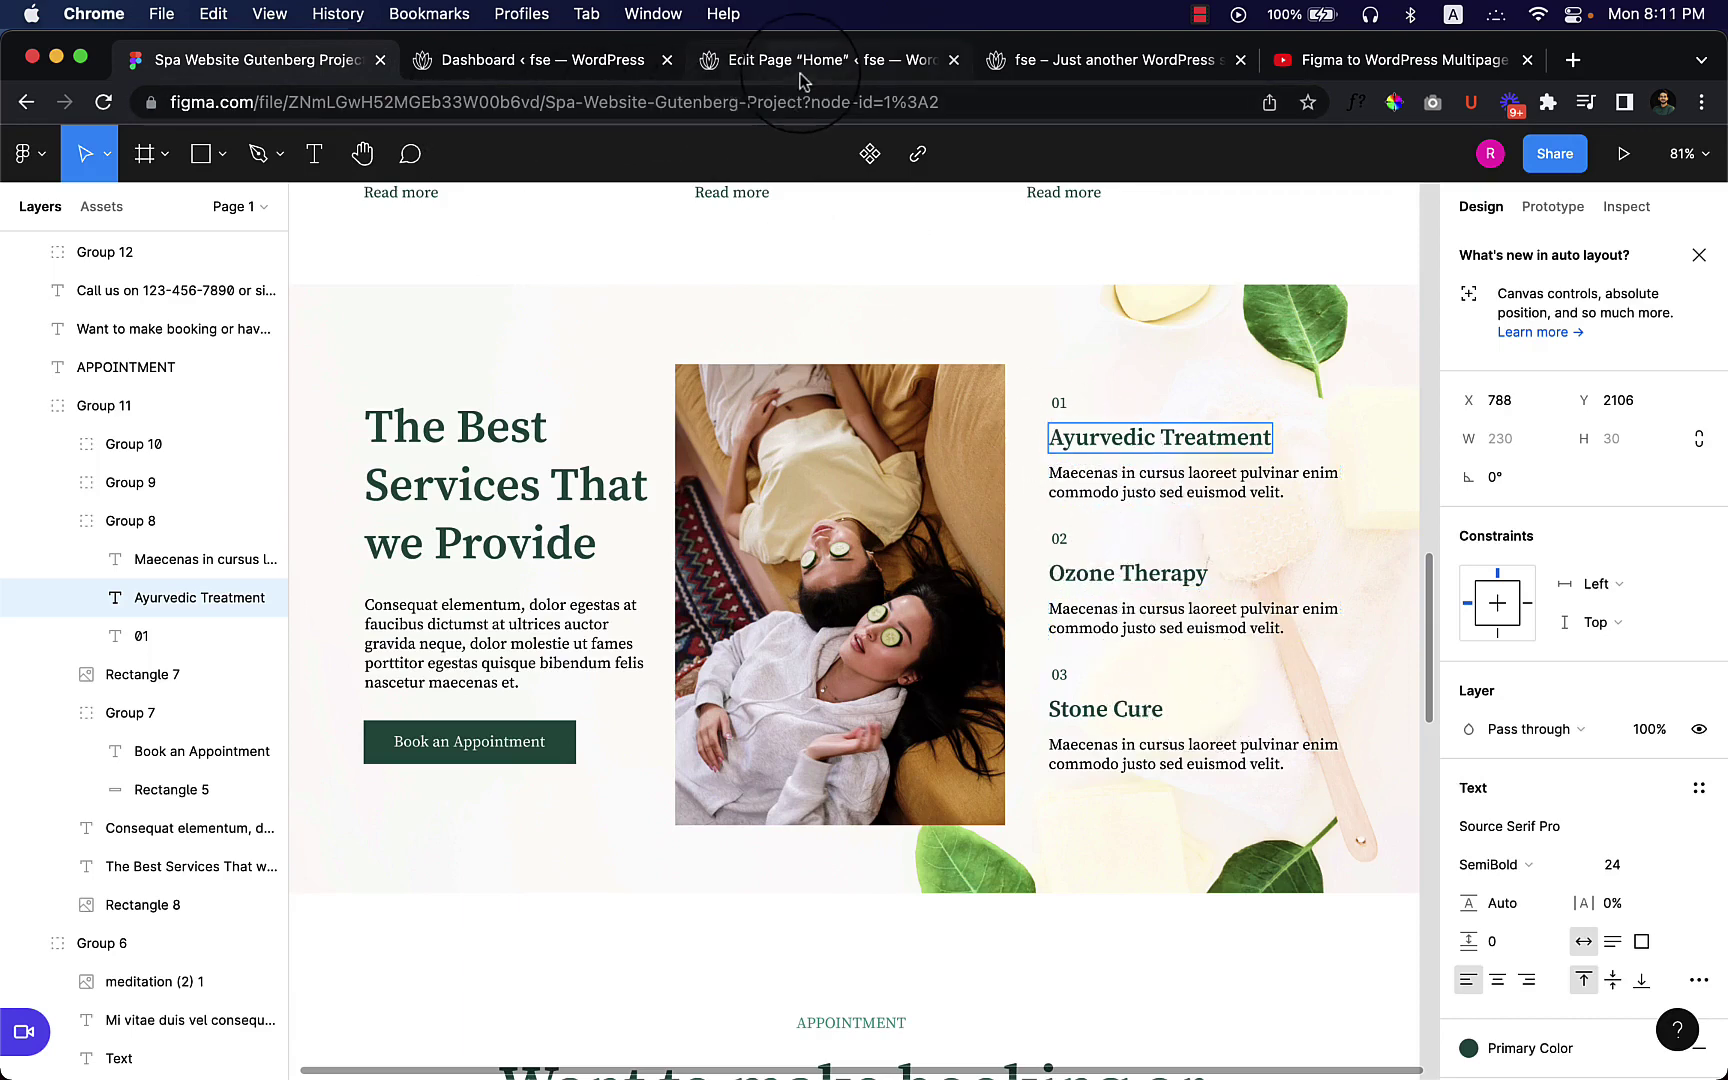
{"action": "left_click", "coordinate": [800, 62]}
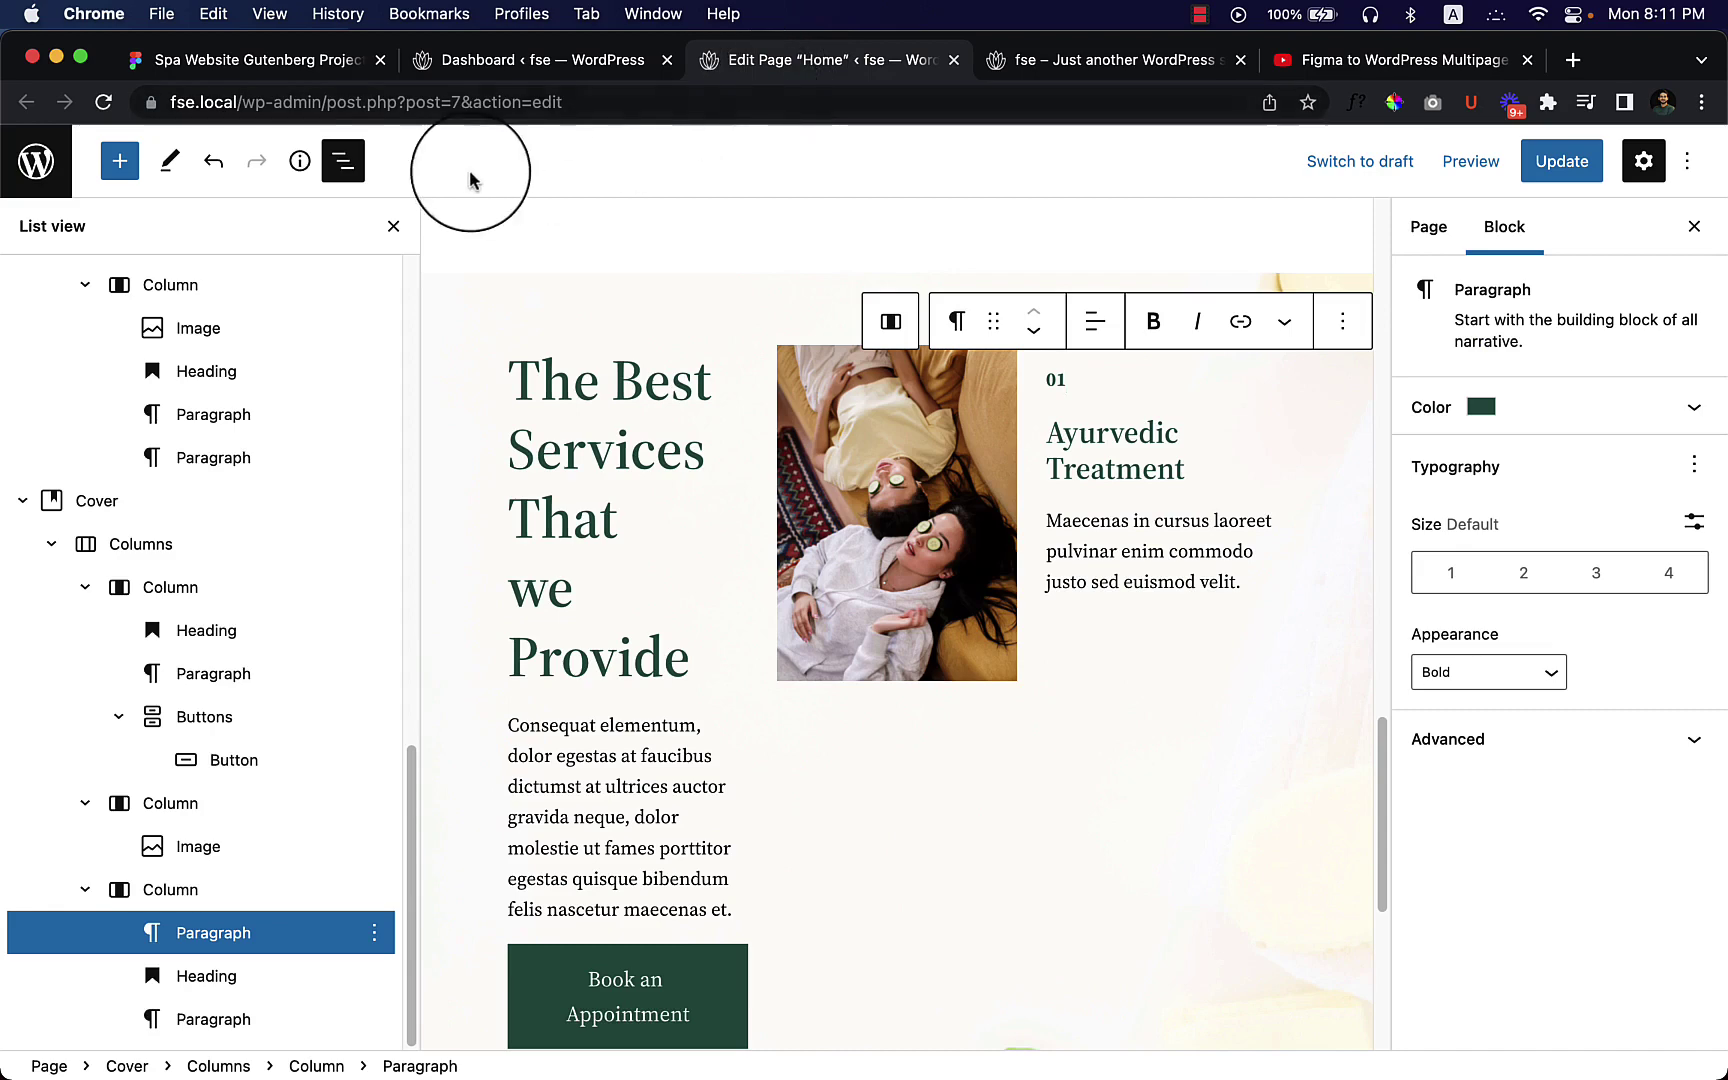
{"action": "left_click", "coordinate": [345, 167]}
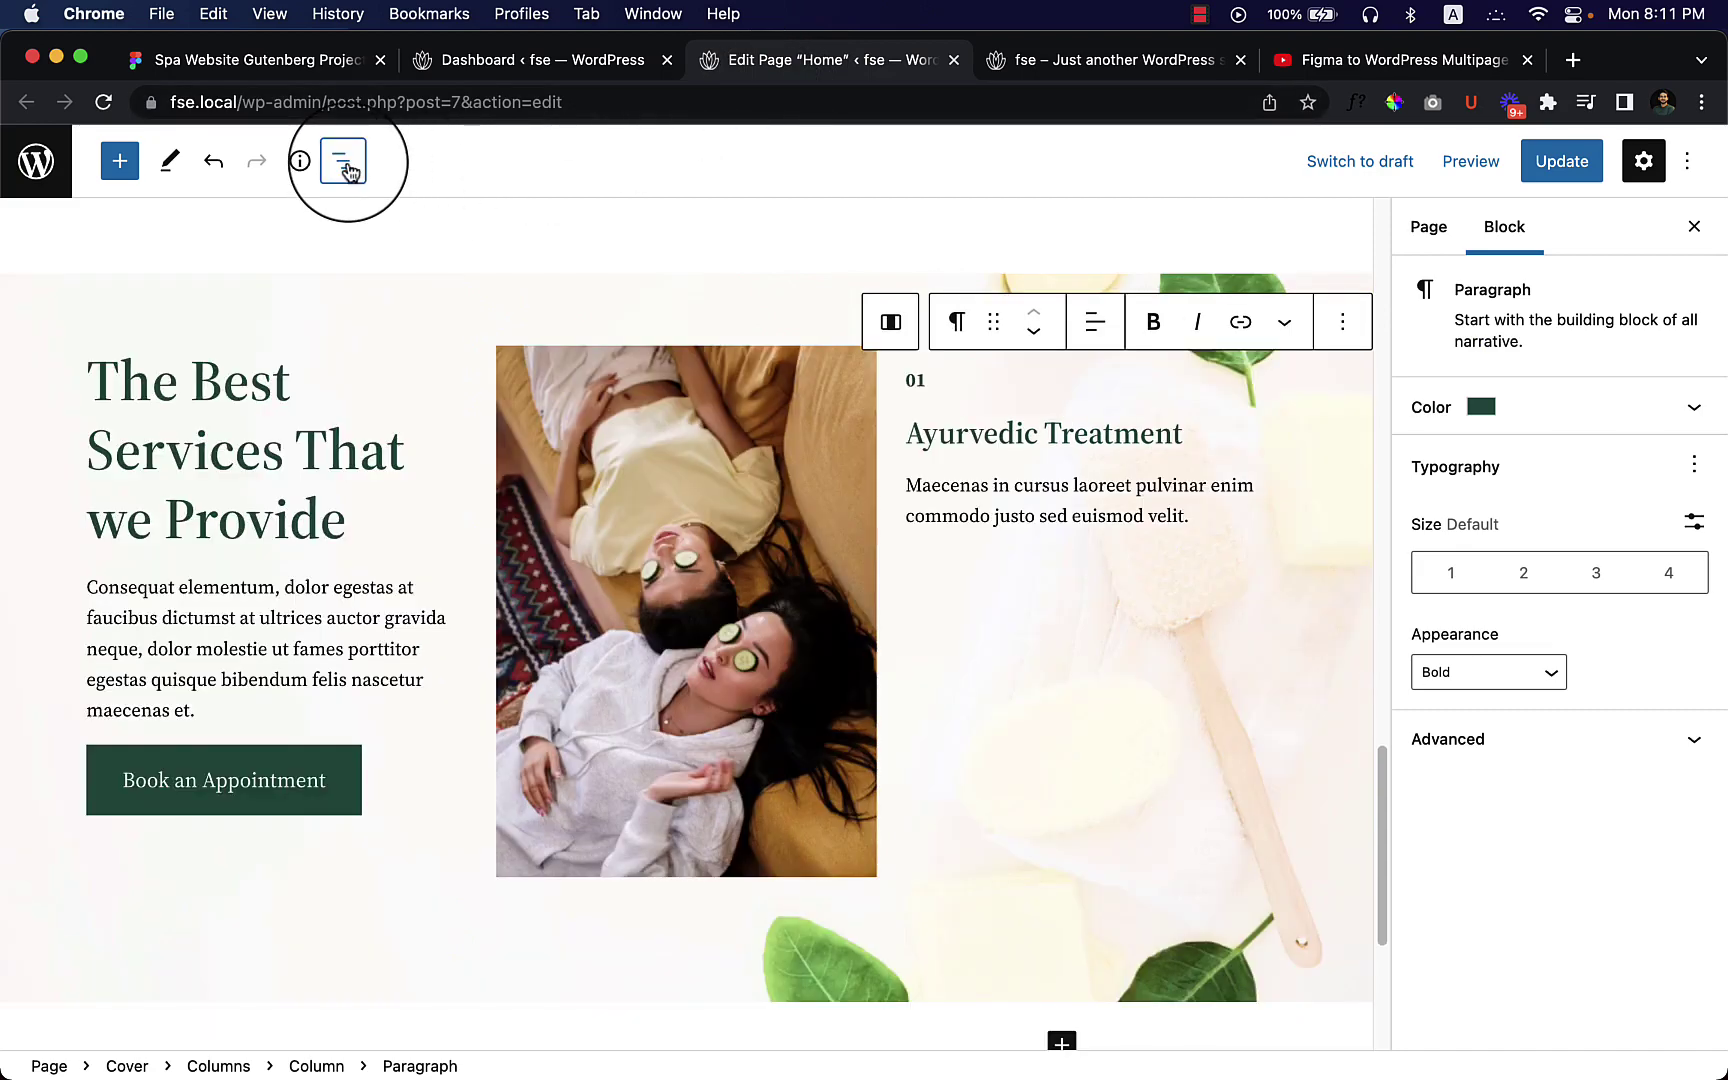
{"action": "left_click", "coordinate": [1053, 545]}
Step: Wrap the '01' label, heading and description blocks into a single Group
{"action": "left_click_drag", "start_coordinate": [1205, 512], "coordinate": [910, 359]}
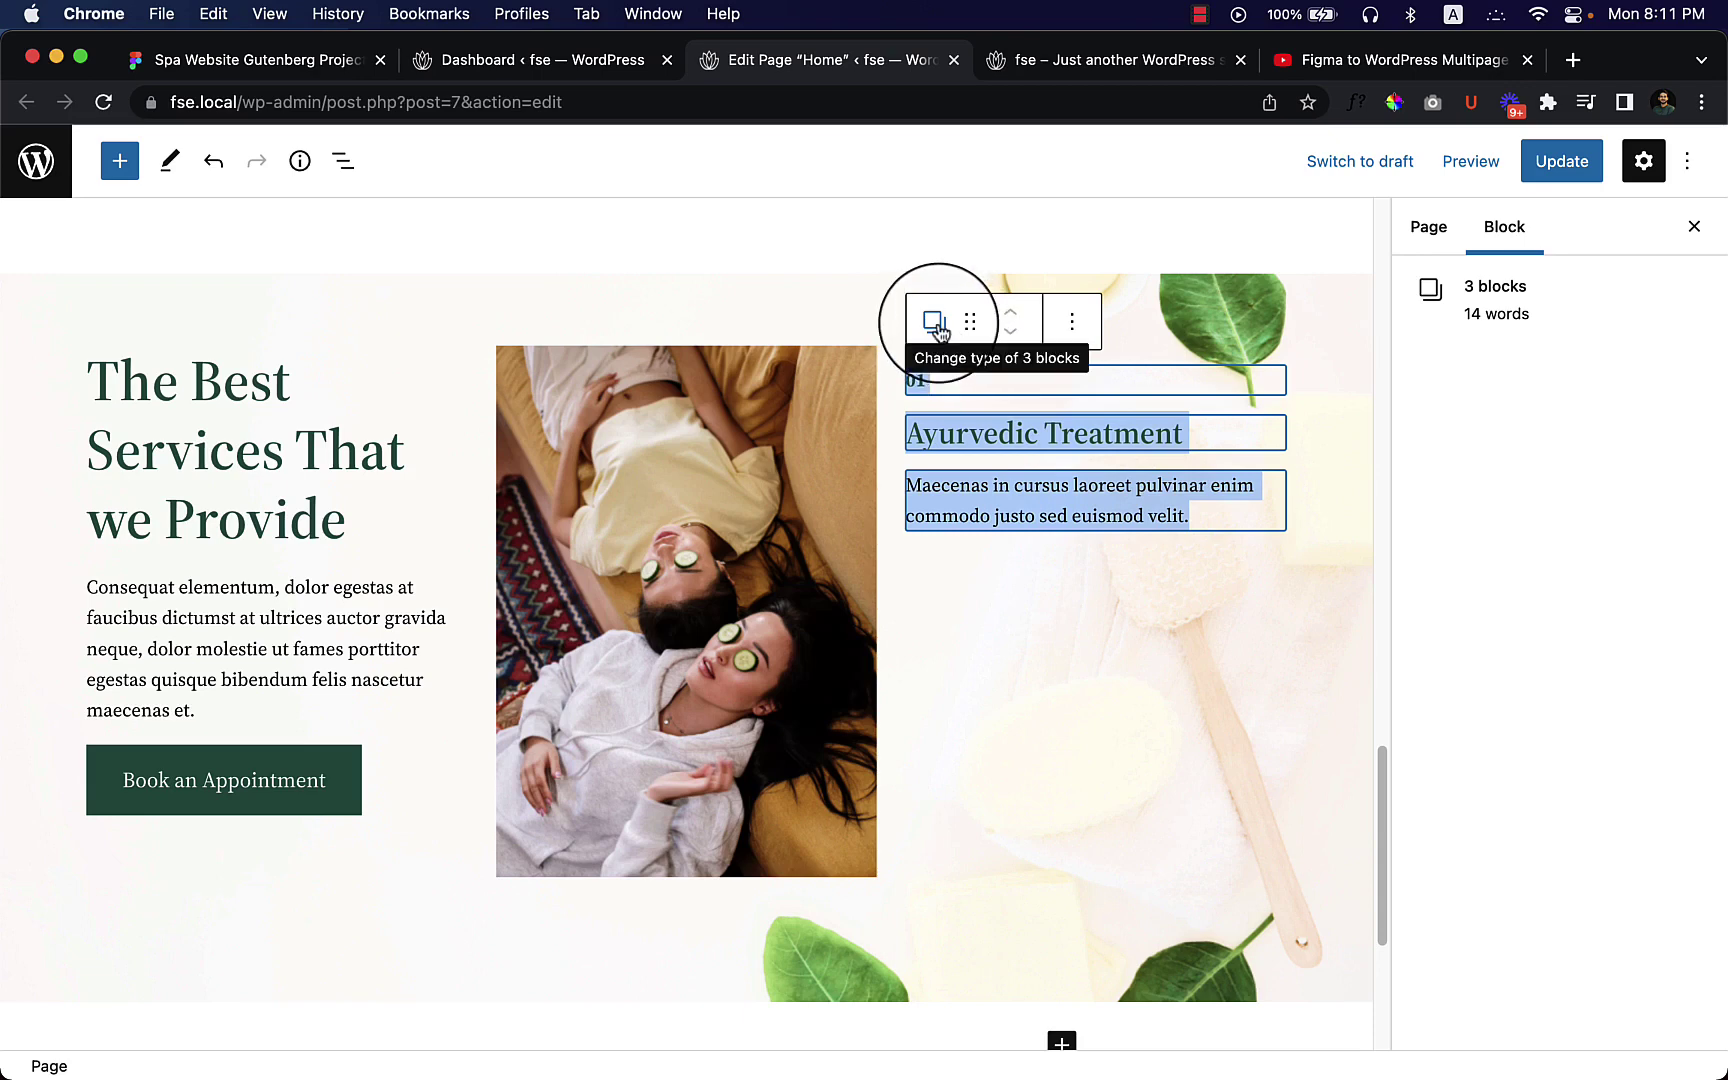
{"action": "left_click", "coordinate": [936, 328]}
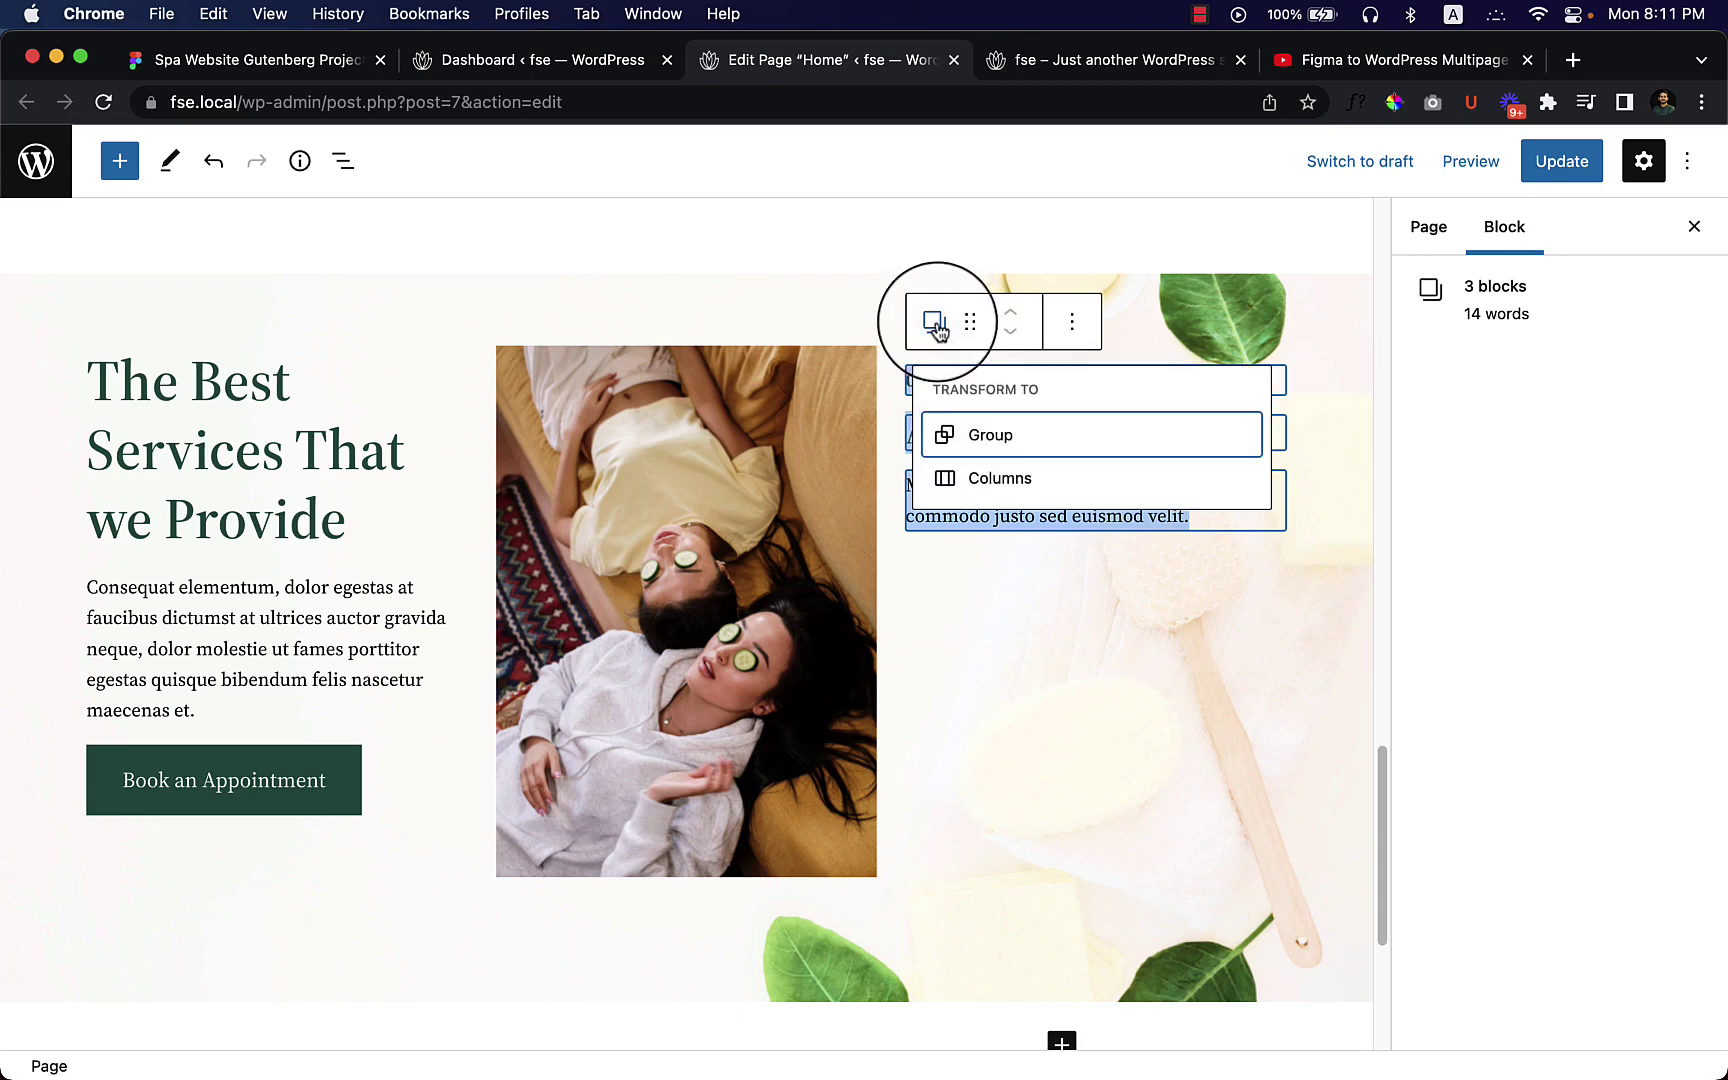
{"action": "left_click", "coordinate": [973, 440]}
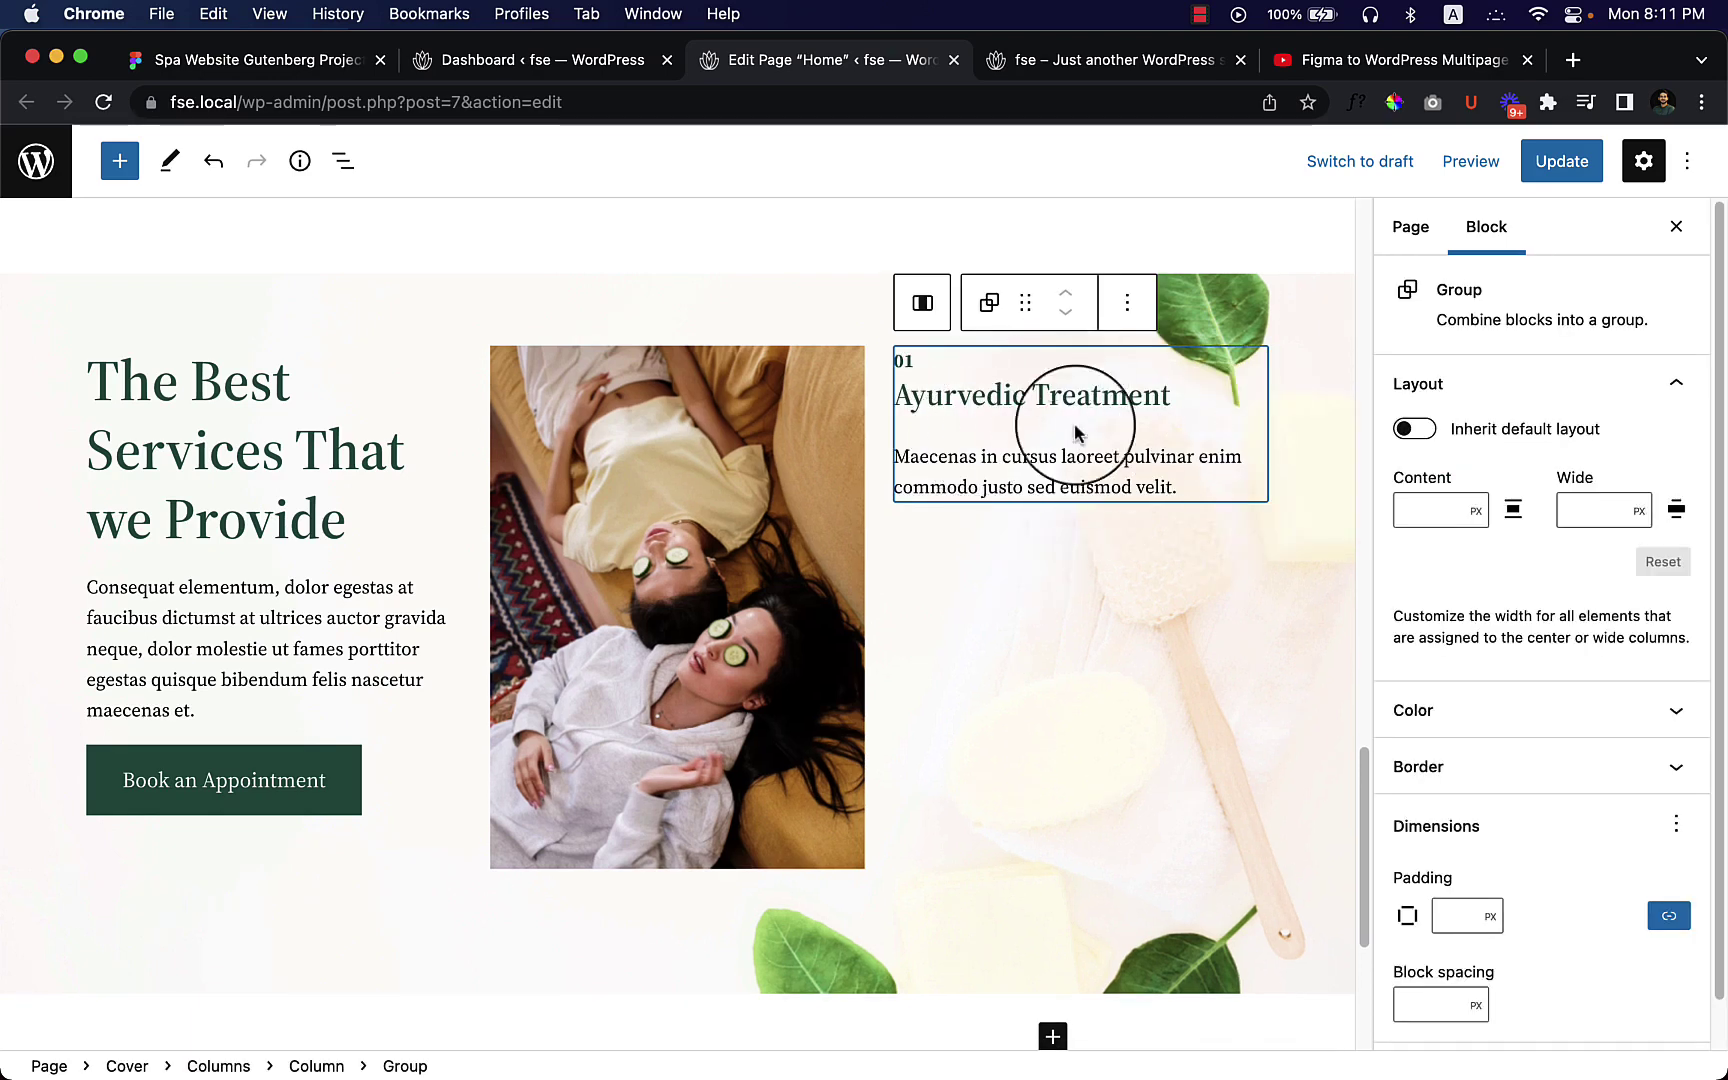
Step: Duplicate the service group twice to make three service items
{"action": "left_click", "coordinate": [1127, 302]}
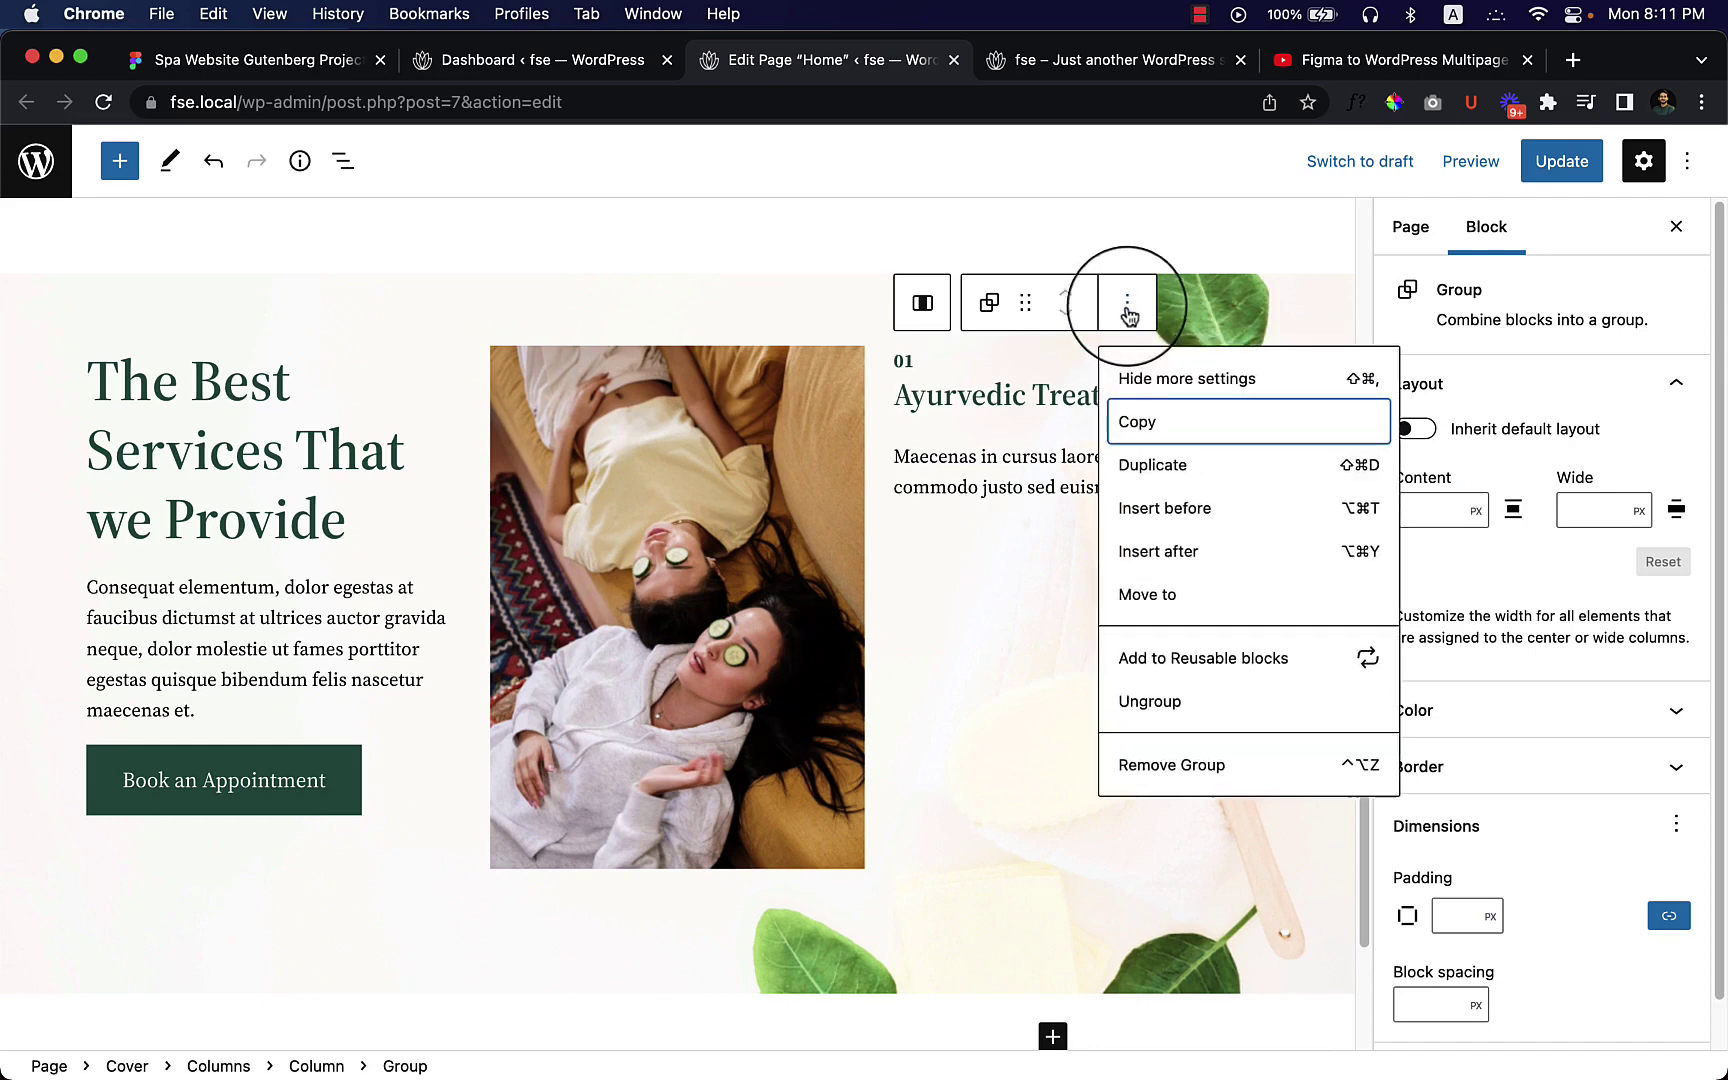
{"action": "left_click", "coordinate": [1193, 474]}
{"action": "left_click", "coordinate": [1132, 462]}
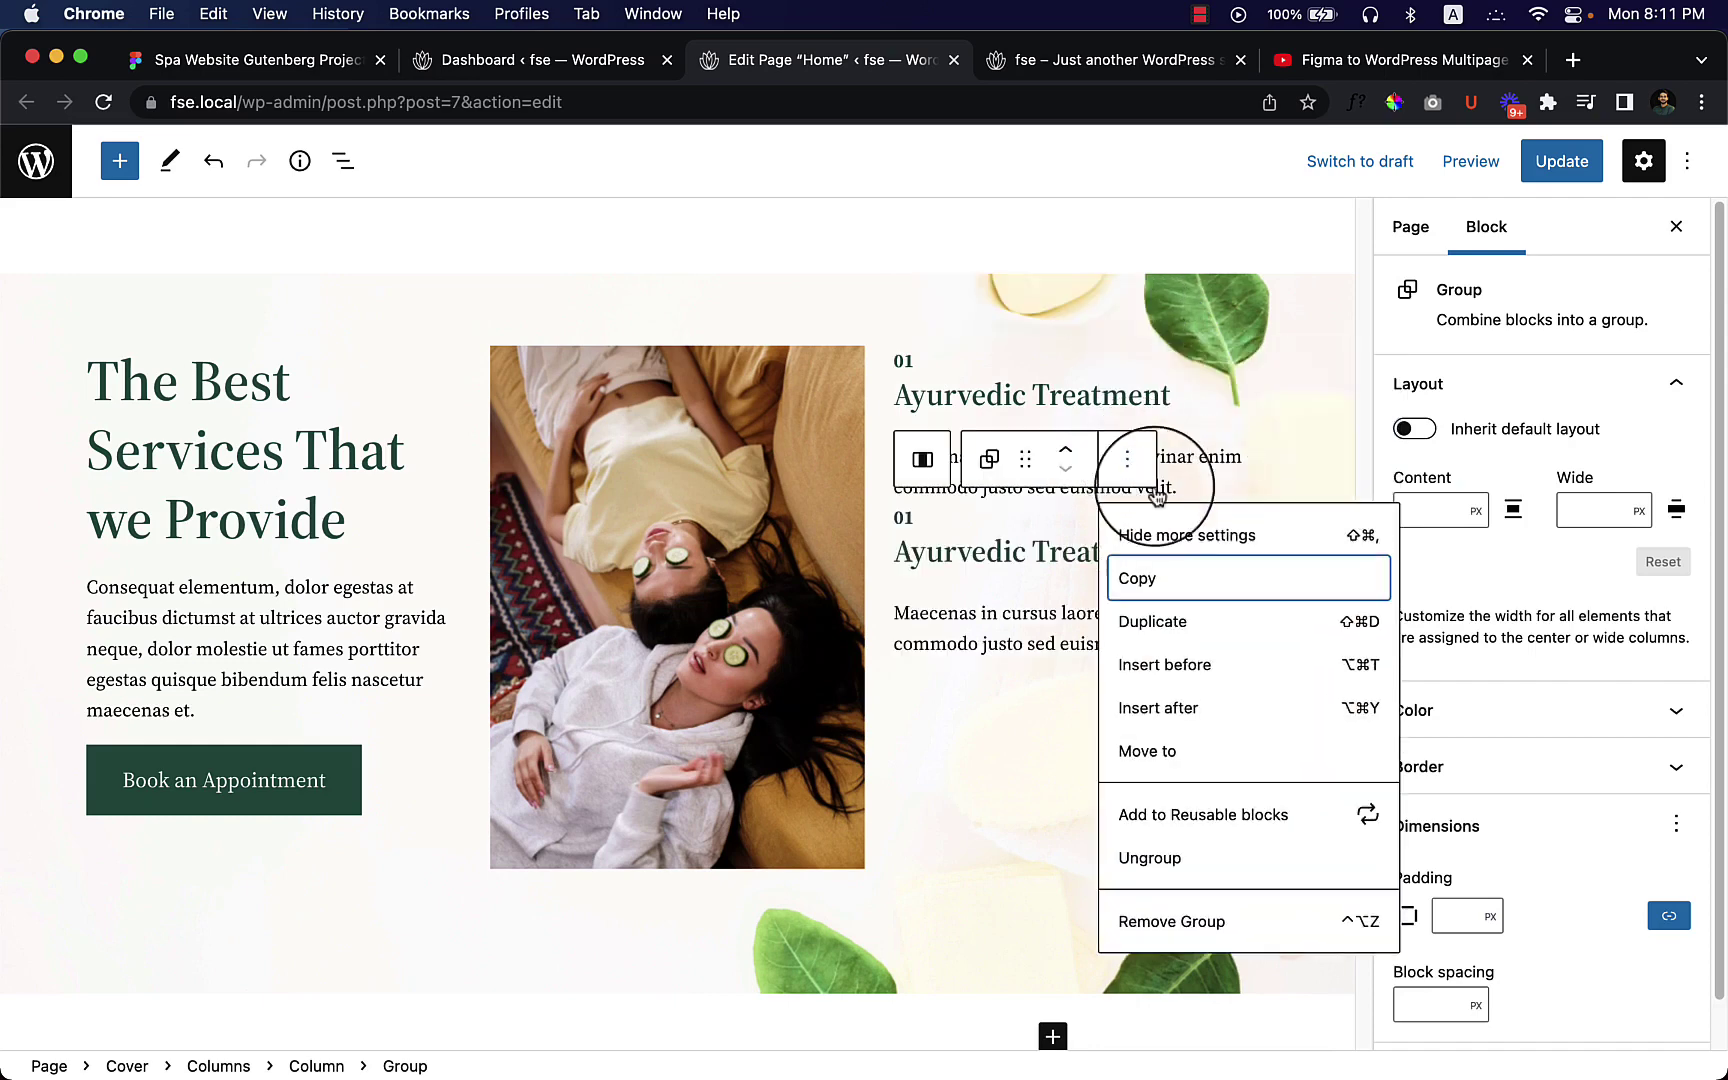
{"action": "left_click", "coordinate": [1200, 622]}
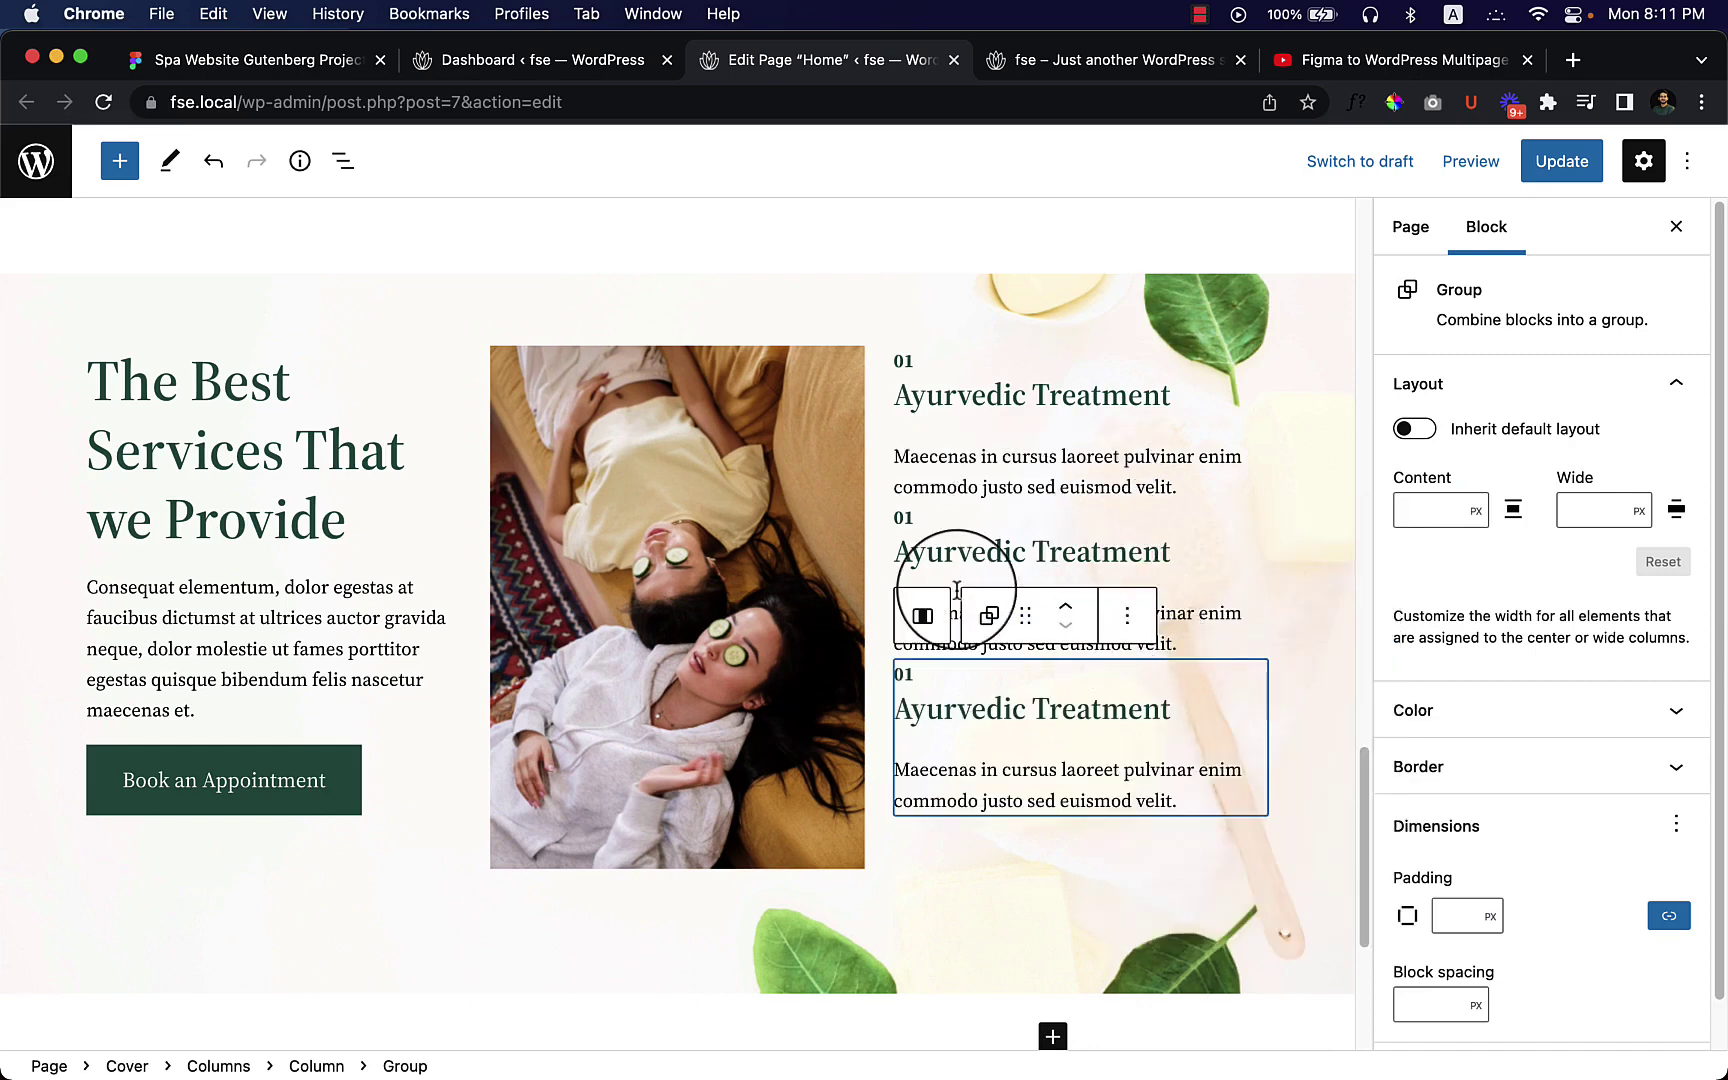
{"action": "left_click", "coordinate": [985, 552]}
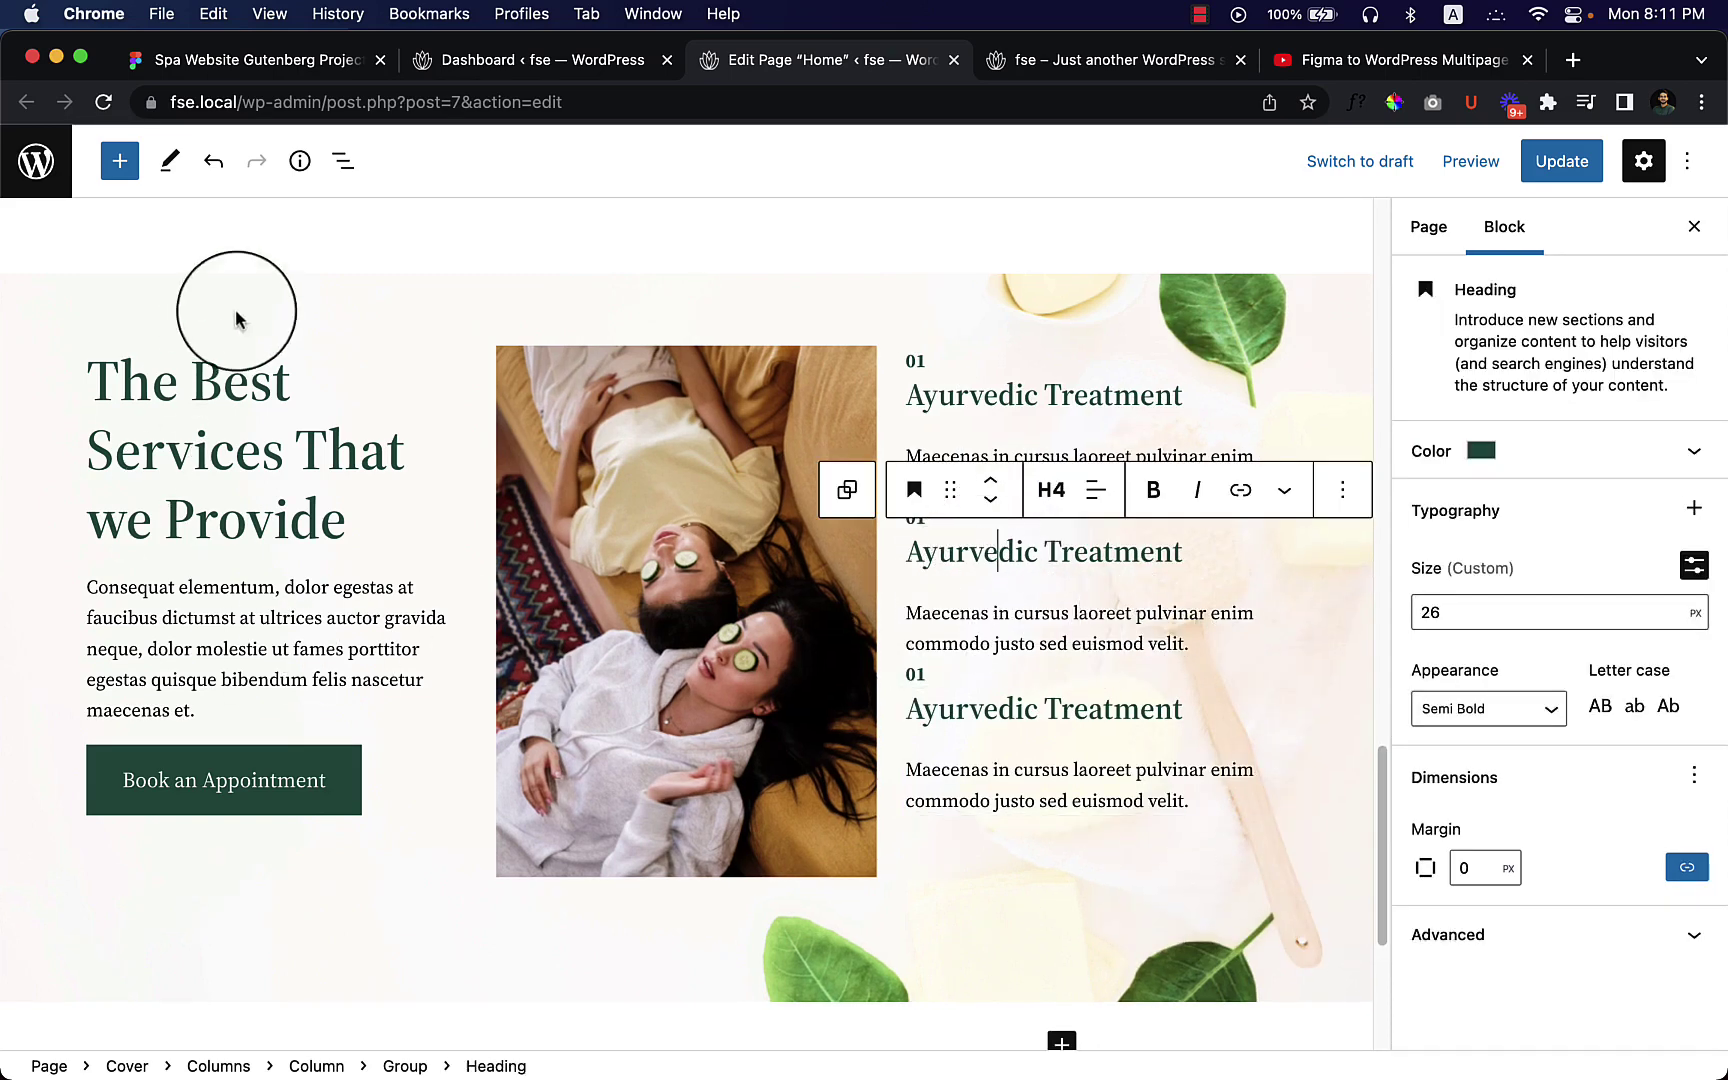
{"action": "left_click", "coordinate": [343, 161]}
Step: Unlink the second service group's padding and set its top padding to 20 px
{"action": "scroll", "coordinate": [190, 830], "scroll_direction": "down", "scroll_amount": 2}
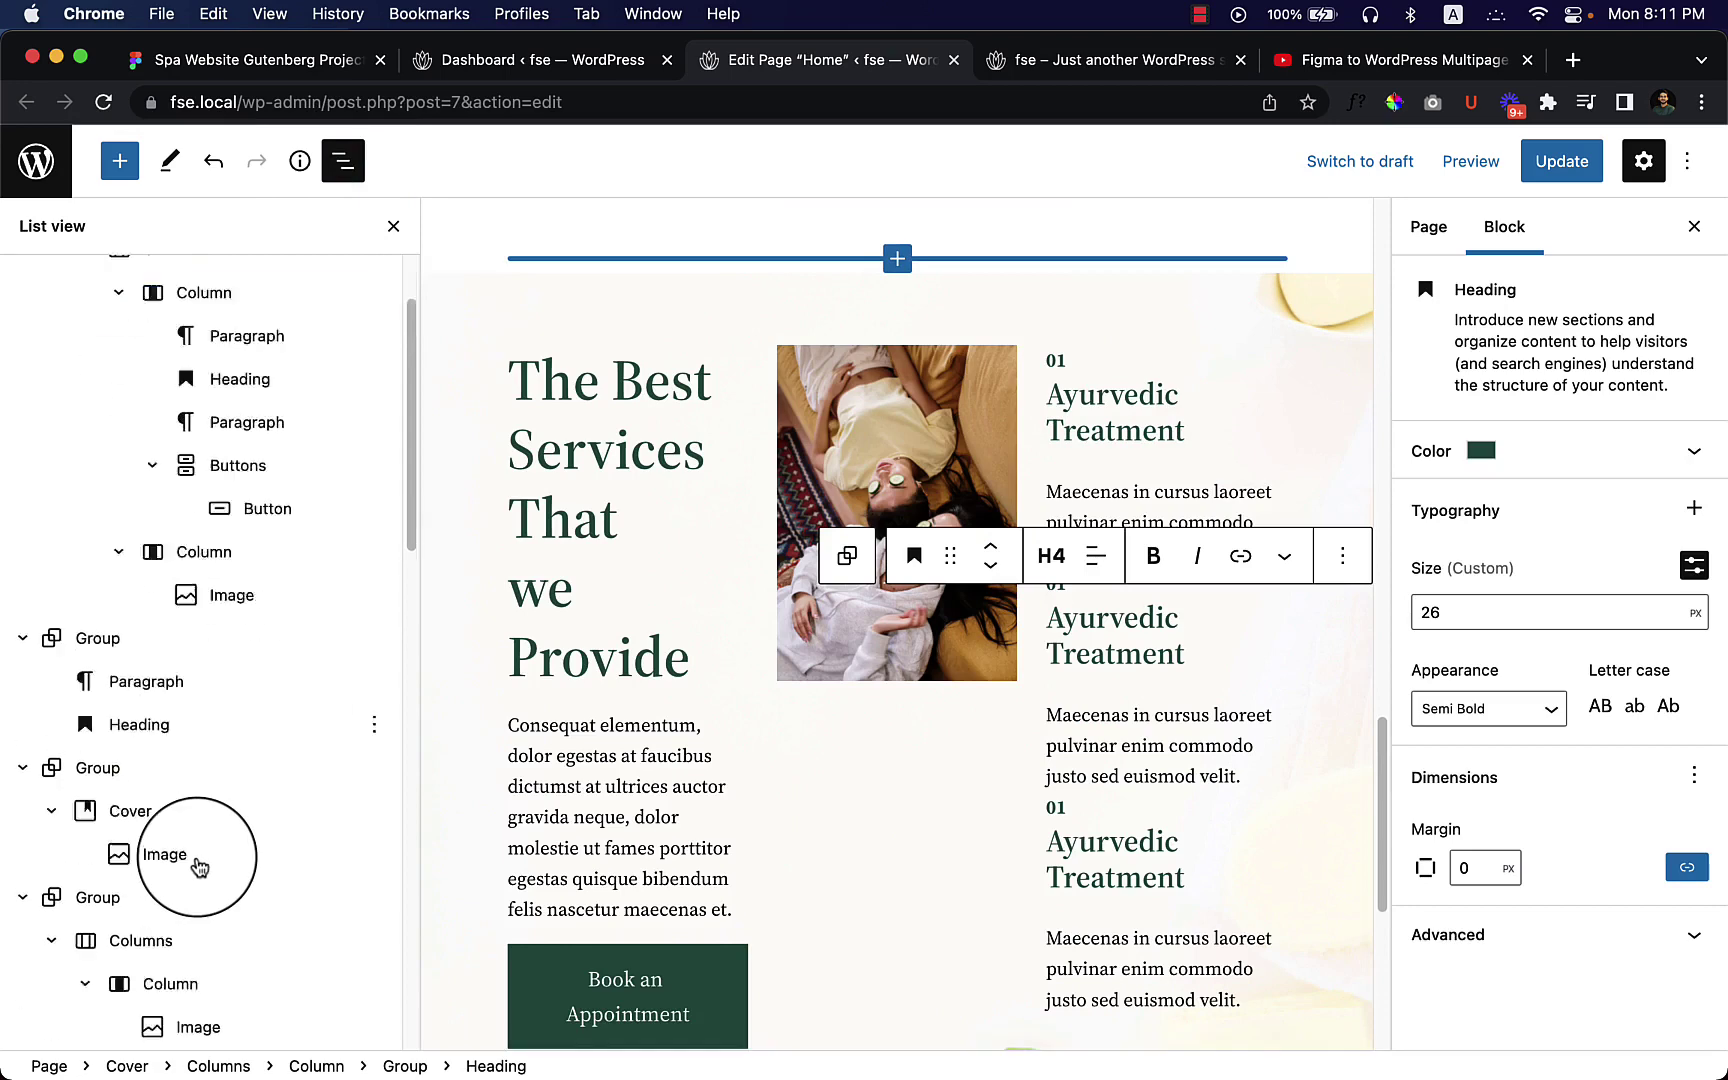
{"action": "scroll", "coordinate": [199, 866], "scroll_direction": "down", "scroll_amount": 10}
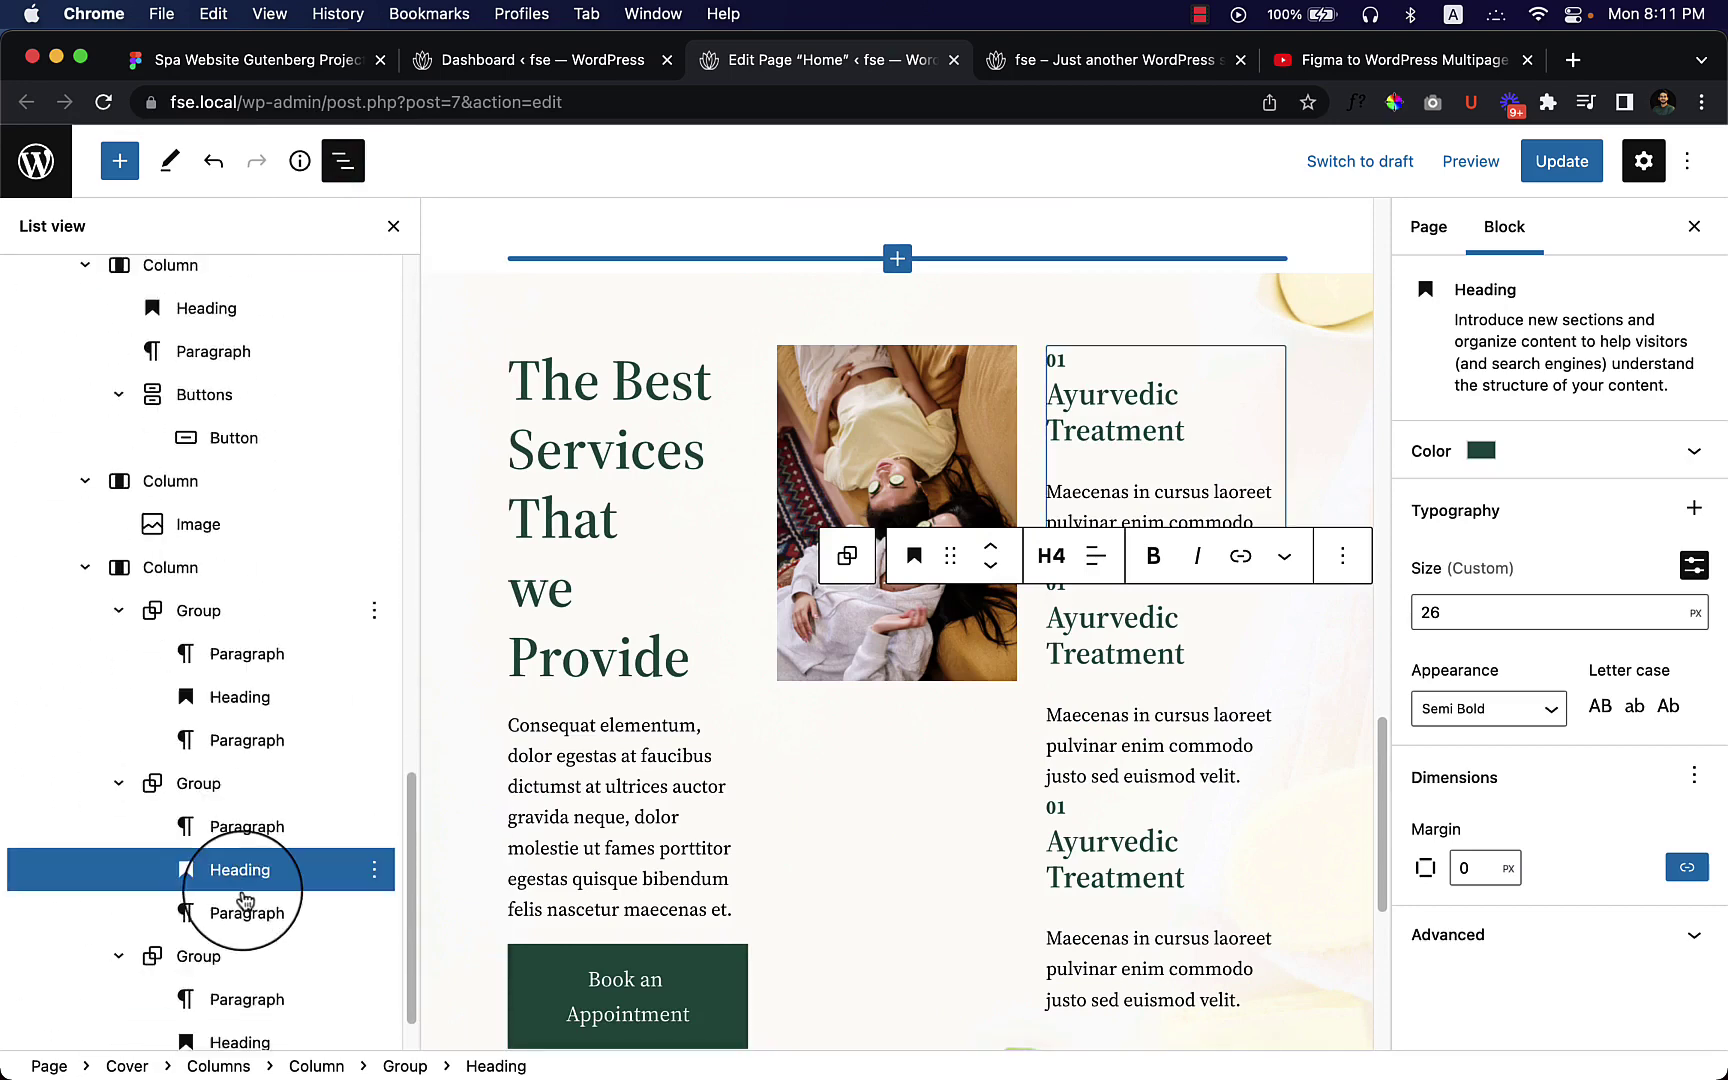
{"action": "scroll", "coordinate": [280, 920], "scroll_direction": "down", "scroll_amount": 2}
{"action": "left_click", "coordinate": [268, 716]}
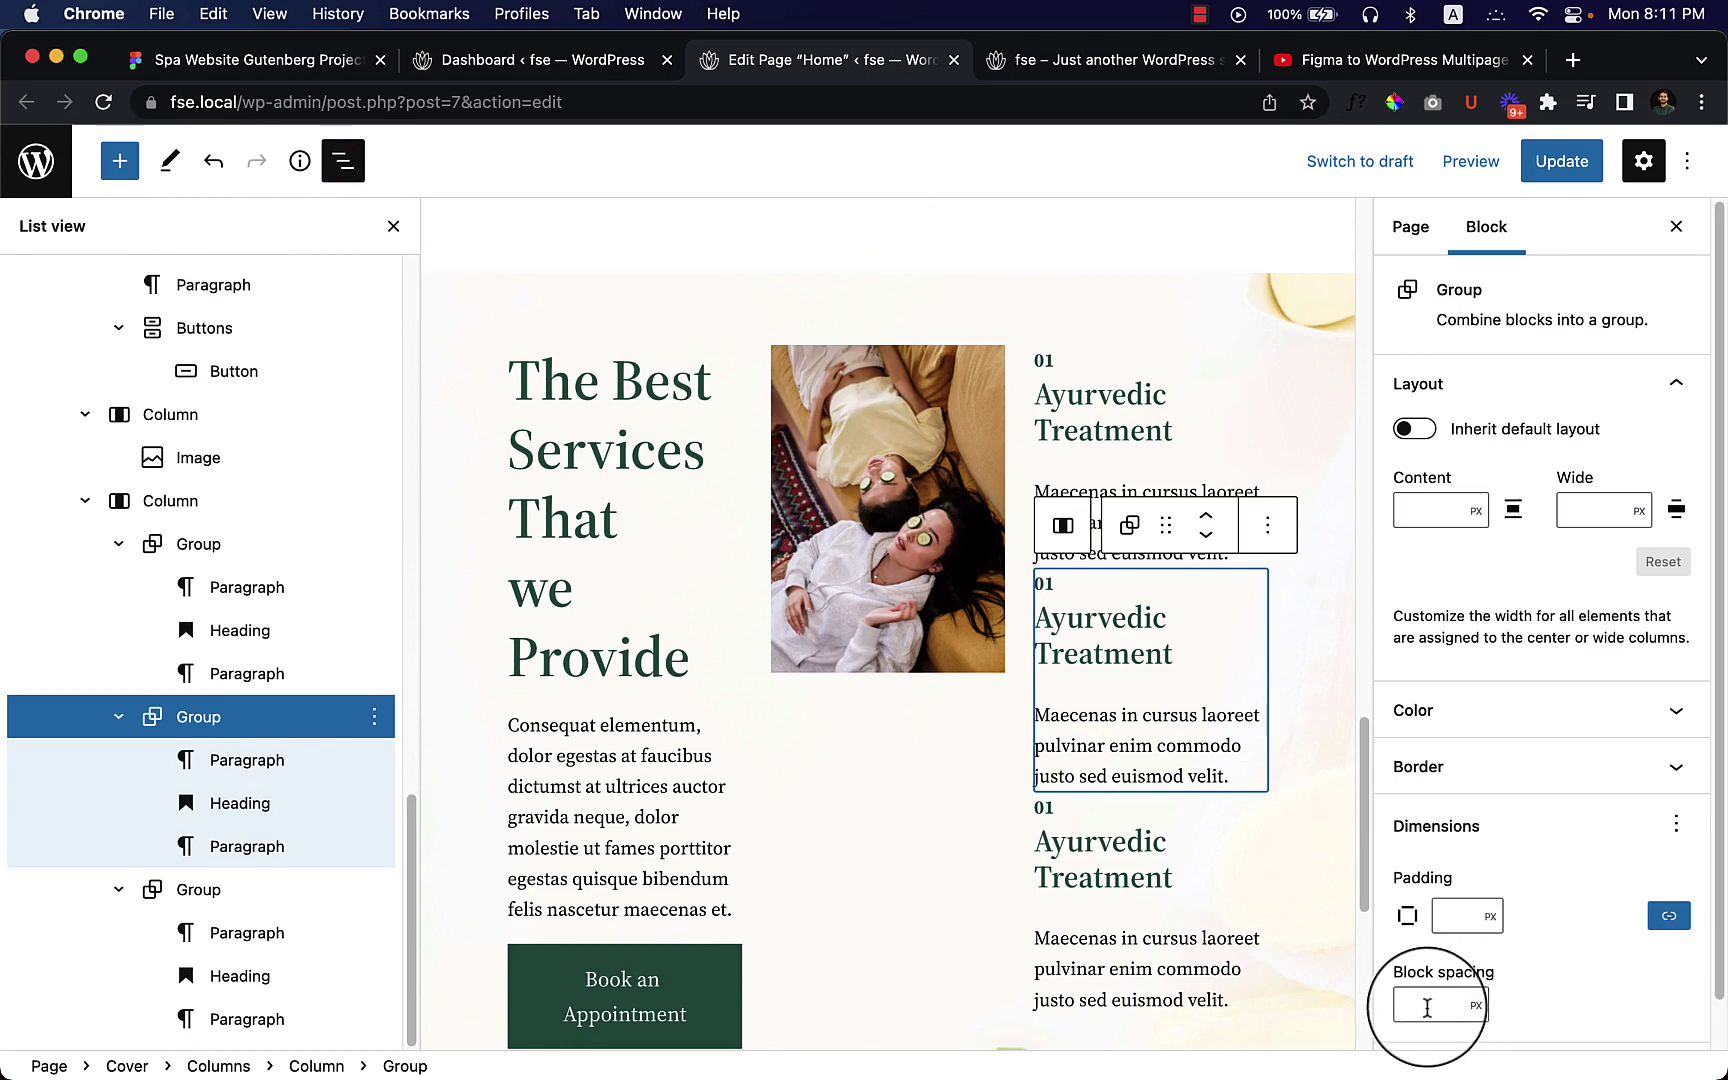
{"action": "left_click", "coordinate": [1668, 916]}
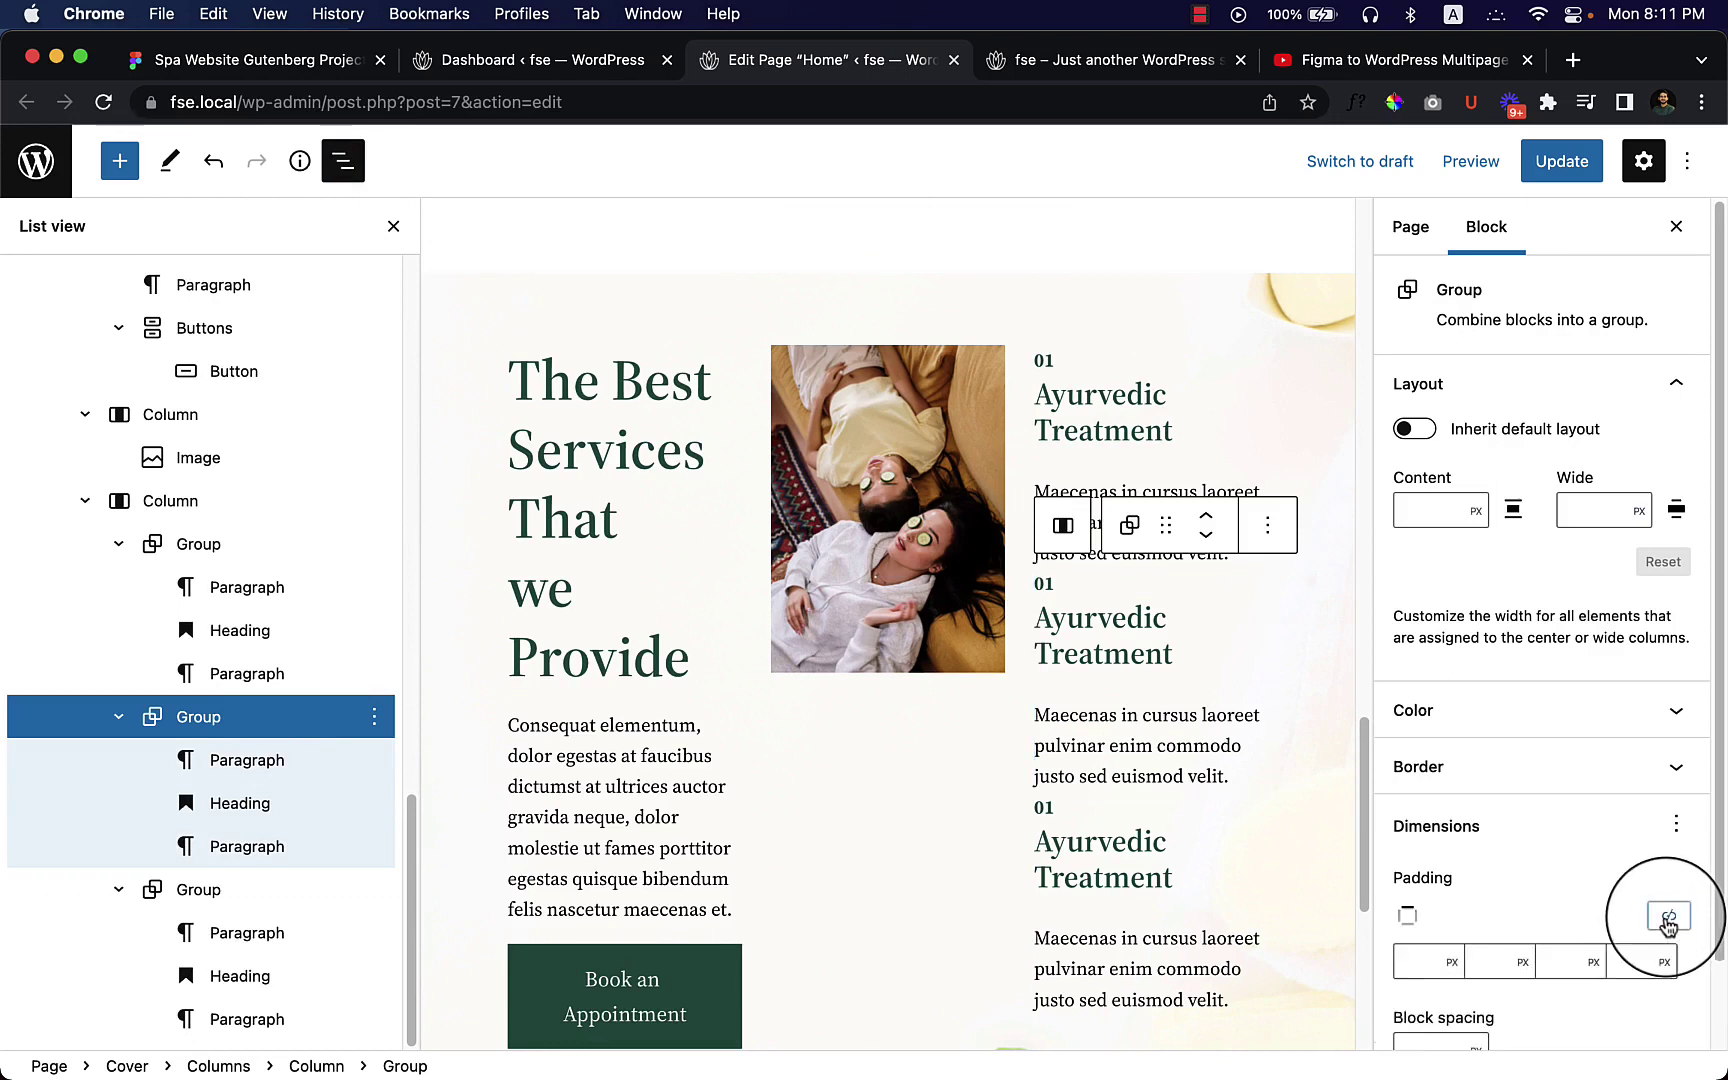
{"action": "left_click", "coordinate": [1443, 962]}
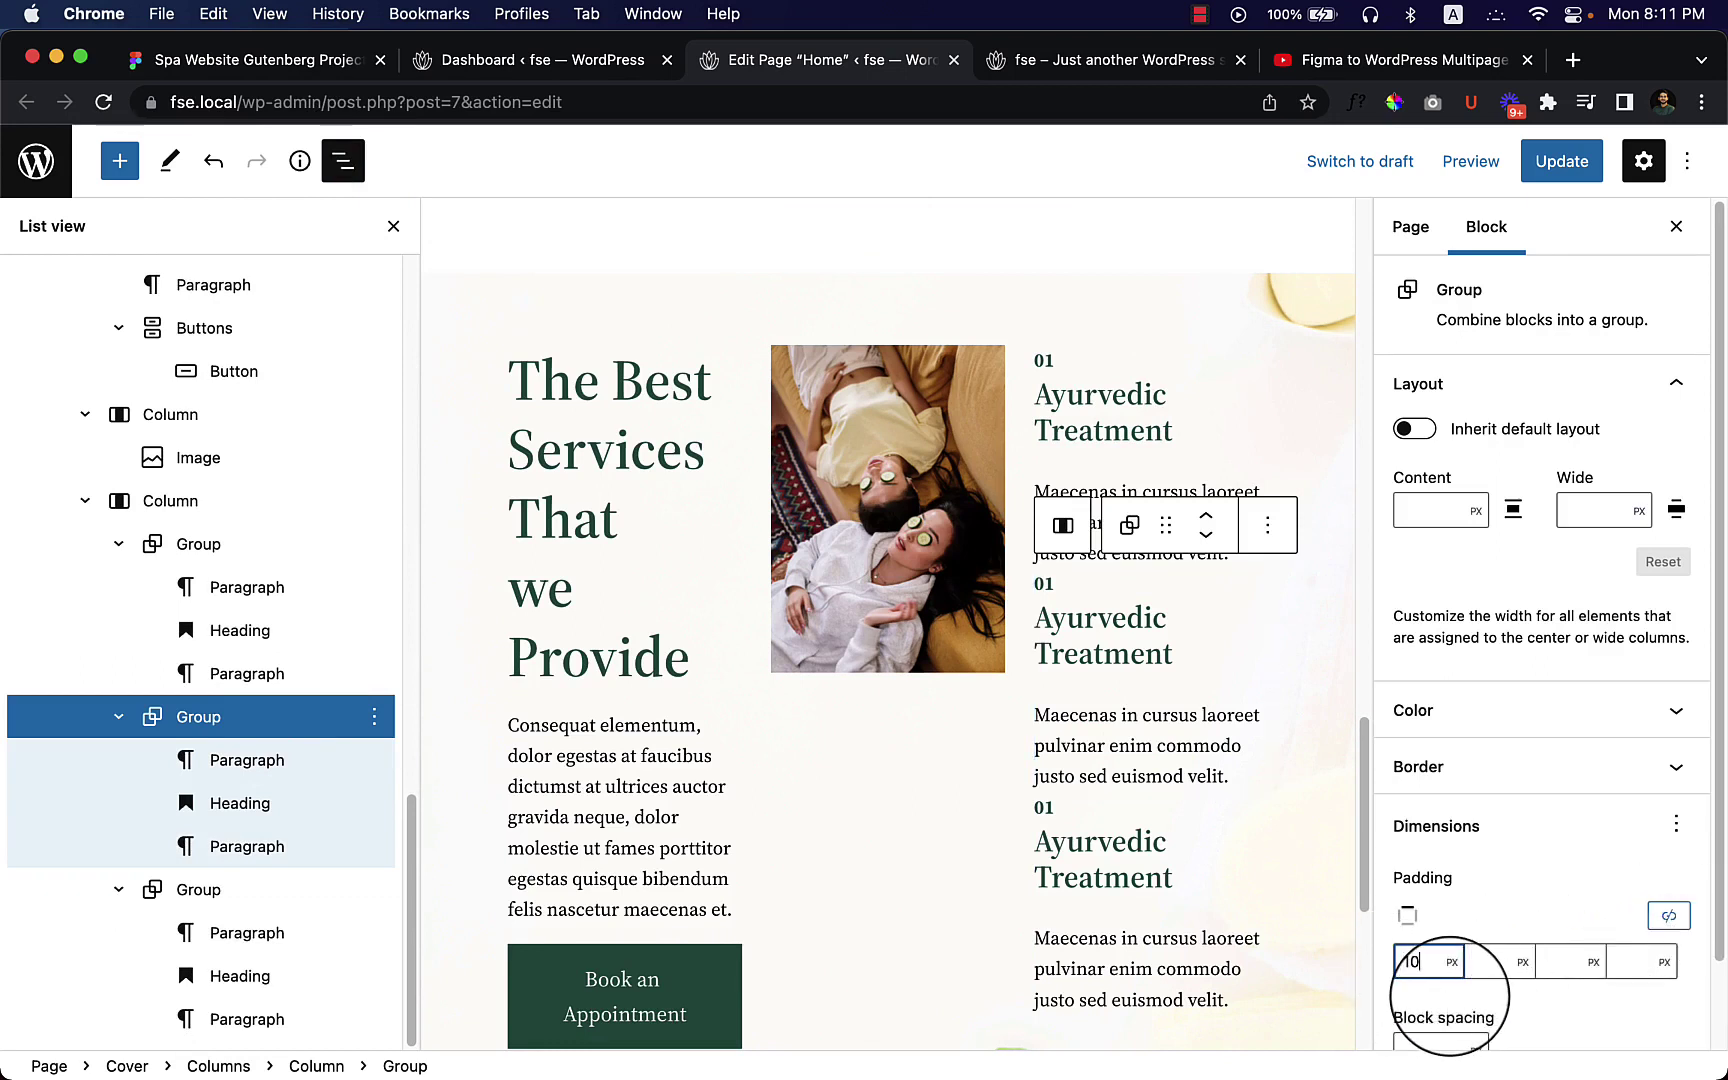
{"action": "type", "text": "10"}
{"action": "key", "text": "Return"}
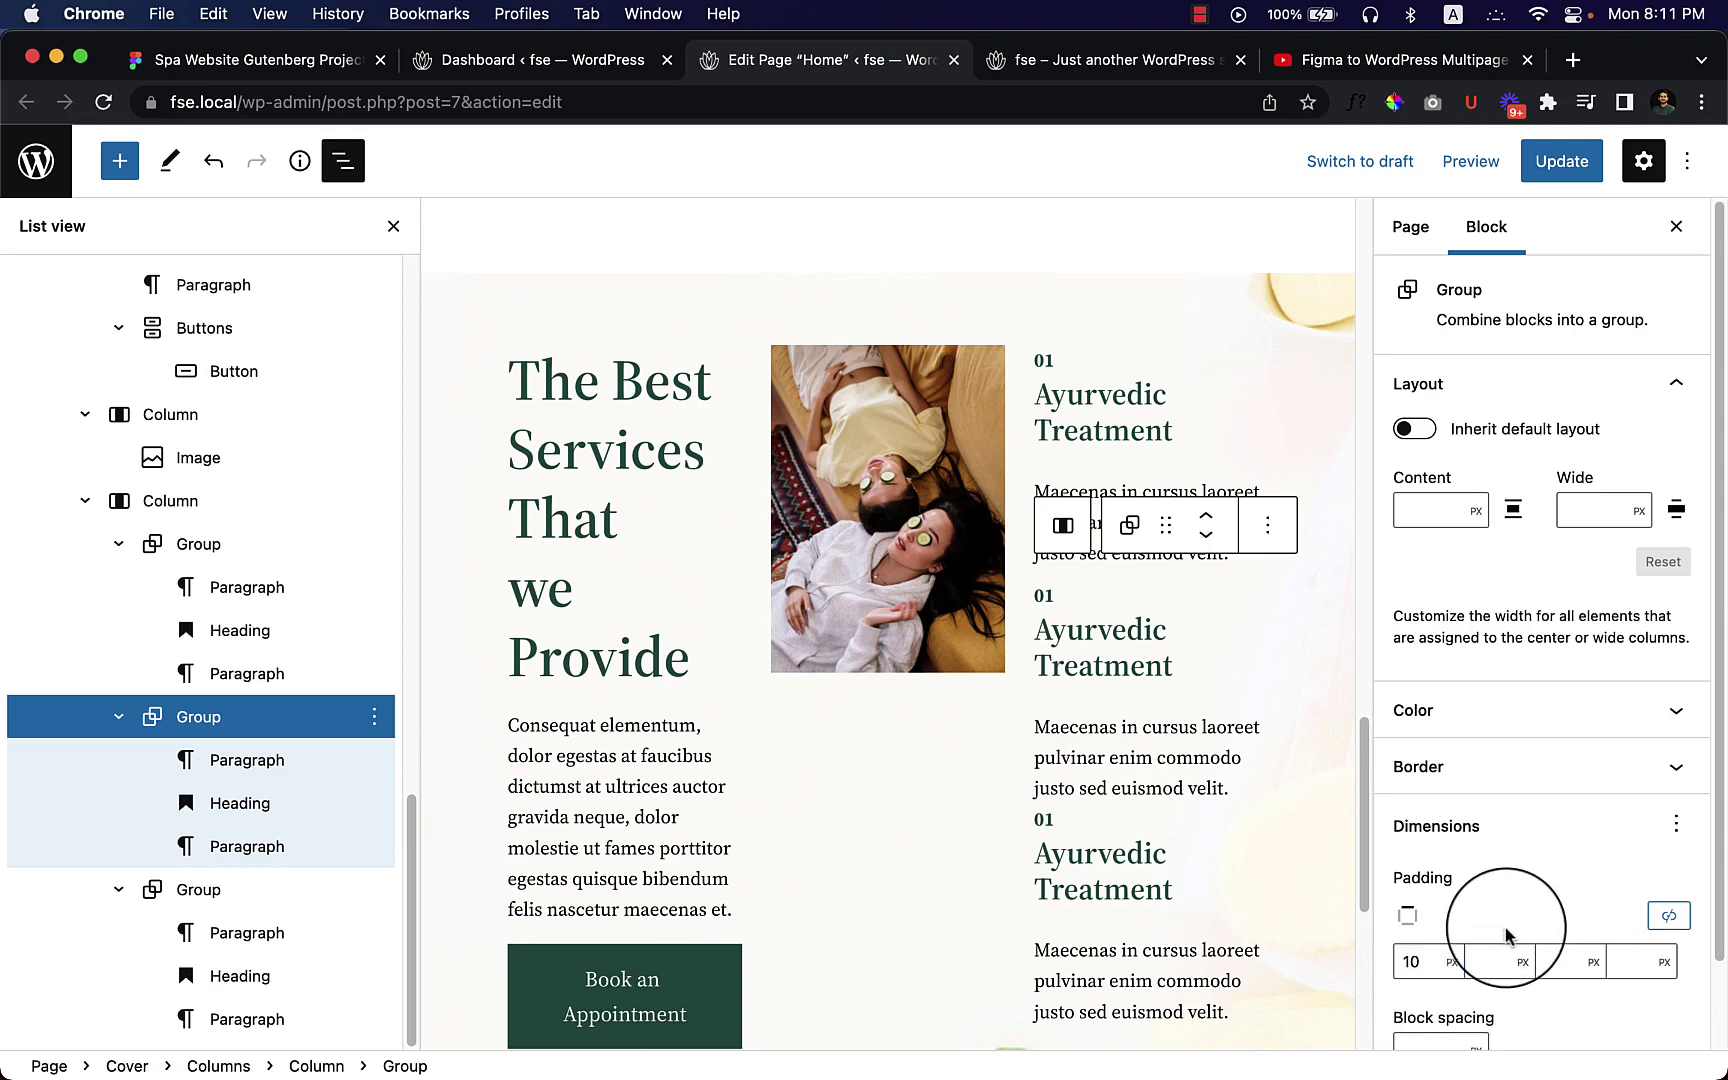
{"action": "double_click", "coordinate": [1410, 962]}
{"action": "type", "text": "20"}
{"action": "key", "text": "Return"}
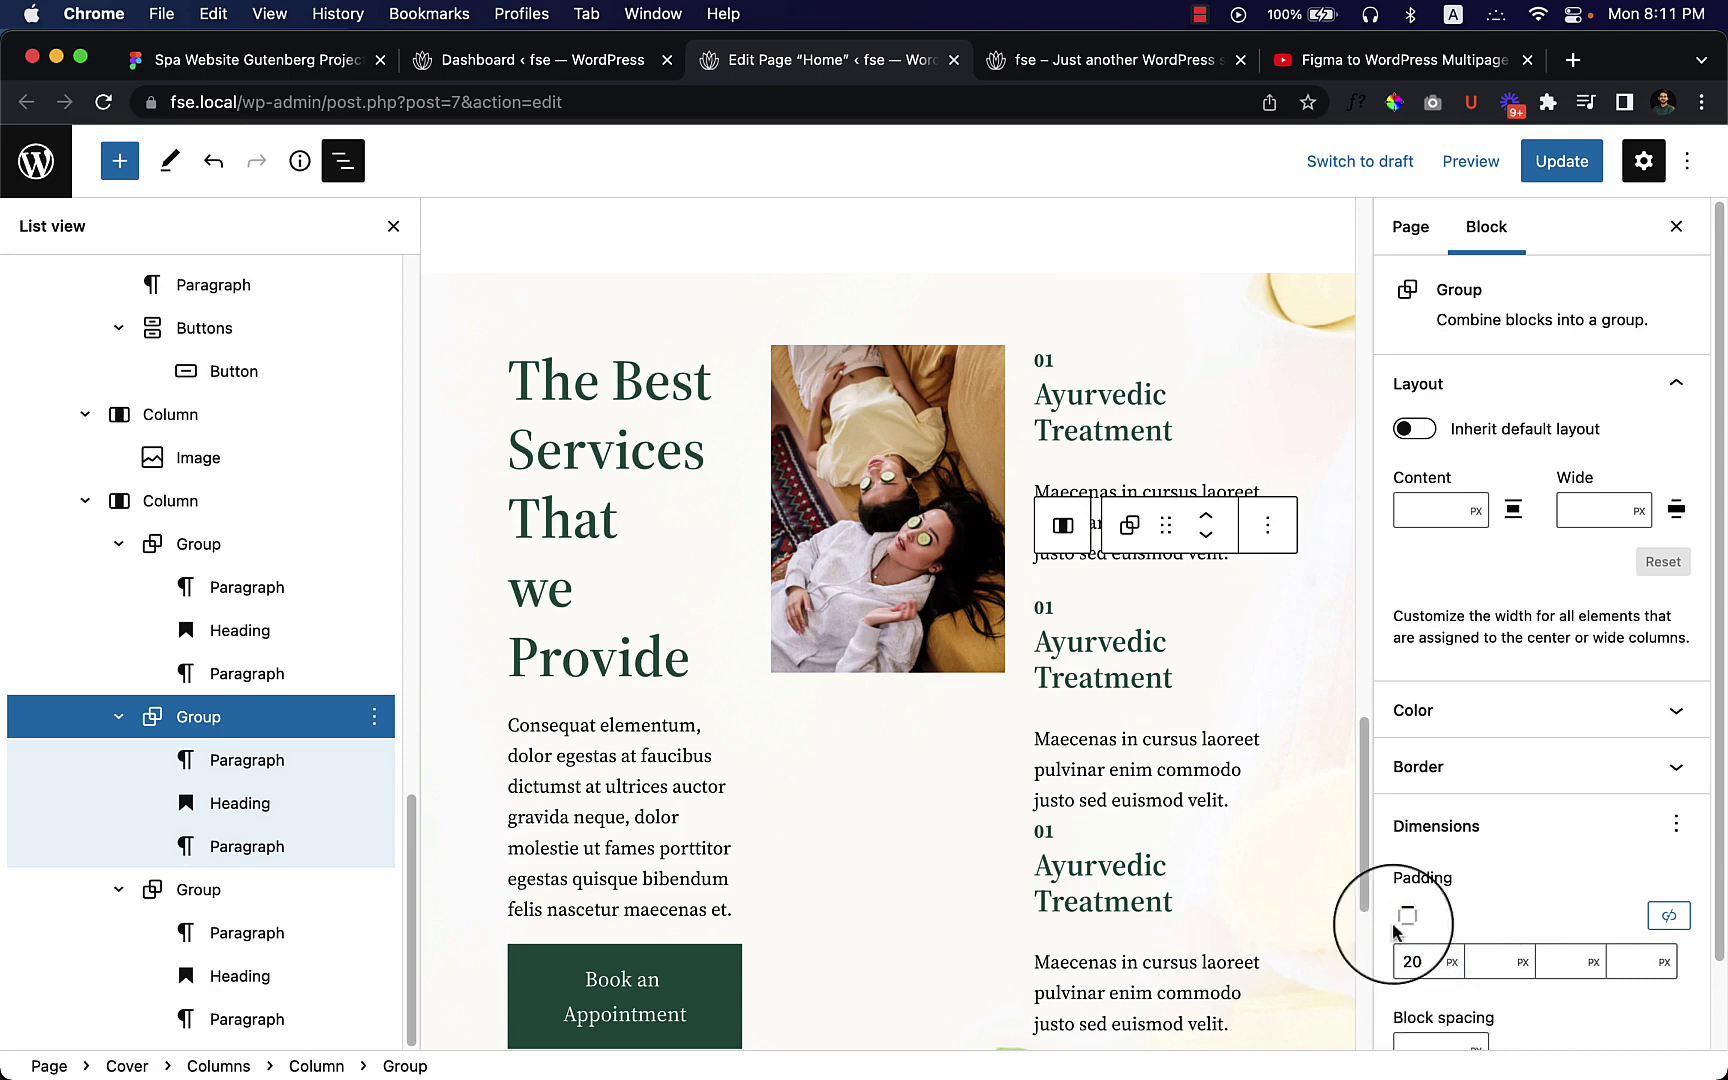
Step: Give the third service group an unlinked top padding of 20 px
{"action": "left_click", "coordinate": [240, 891]}
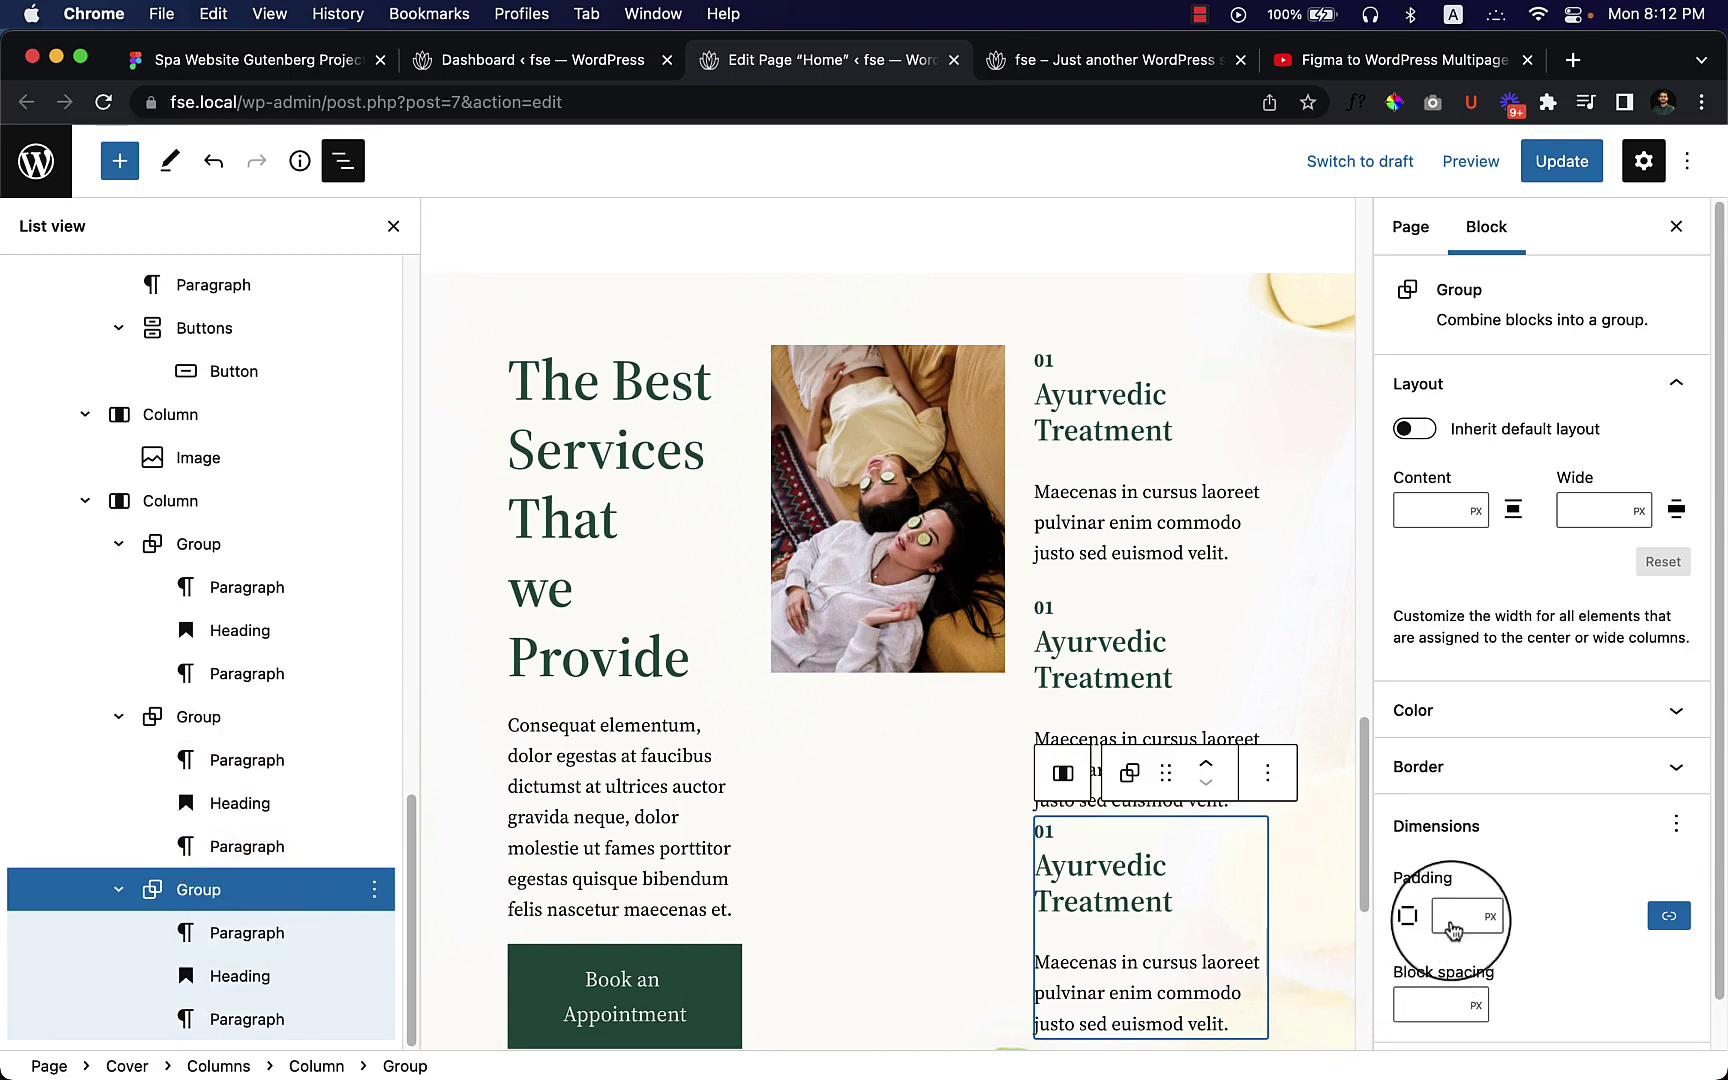
{"action": "left_click", "coordinate": [1668, 915]}
{"action": "left_click", "coordinate": [1416, 960]}
{"action": "type", "text": "2"}
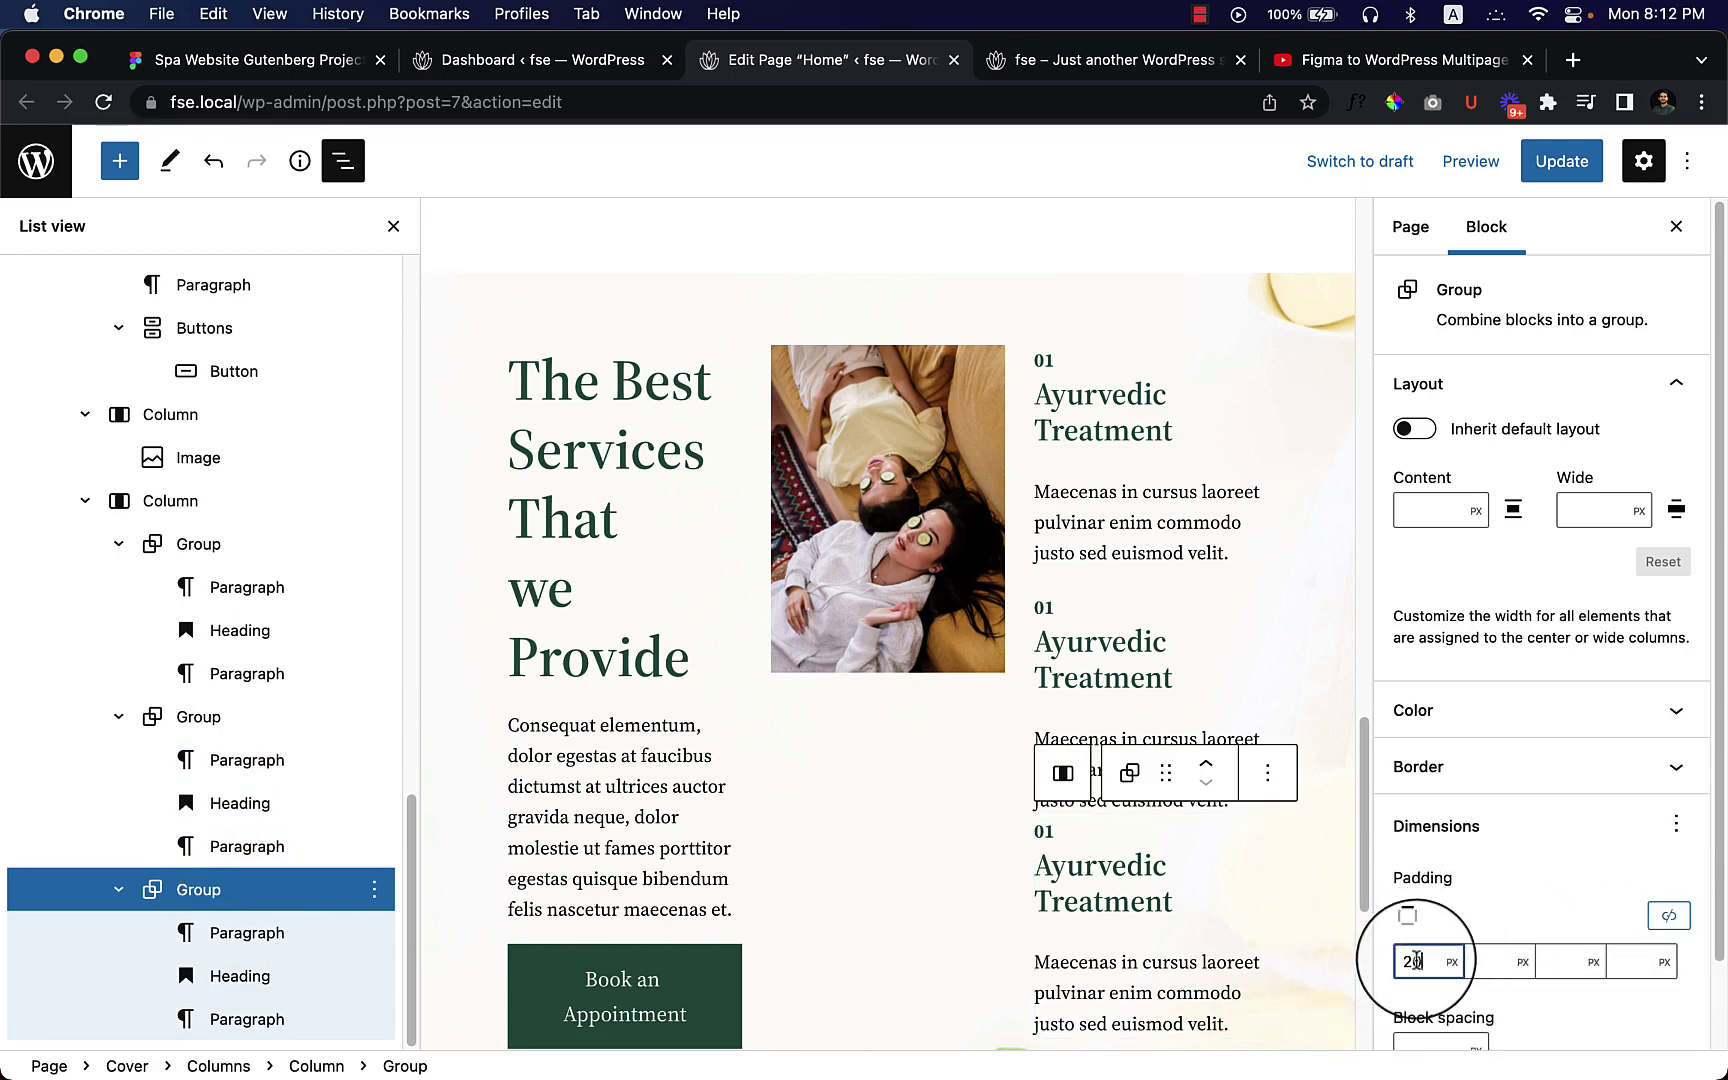
{"action": "type", "text": "0"}
Step: Renumber the second and third service labels to '02' and '03'
{"action": "left_click", "coordinate": [1050, 606]}
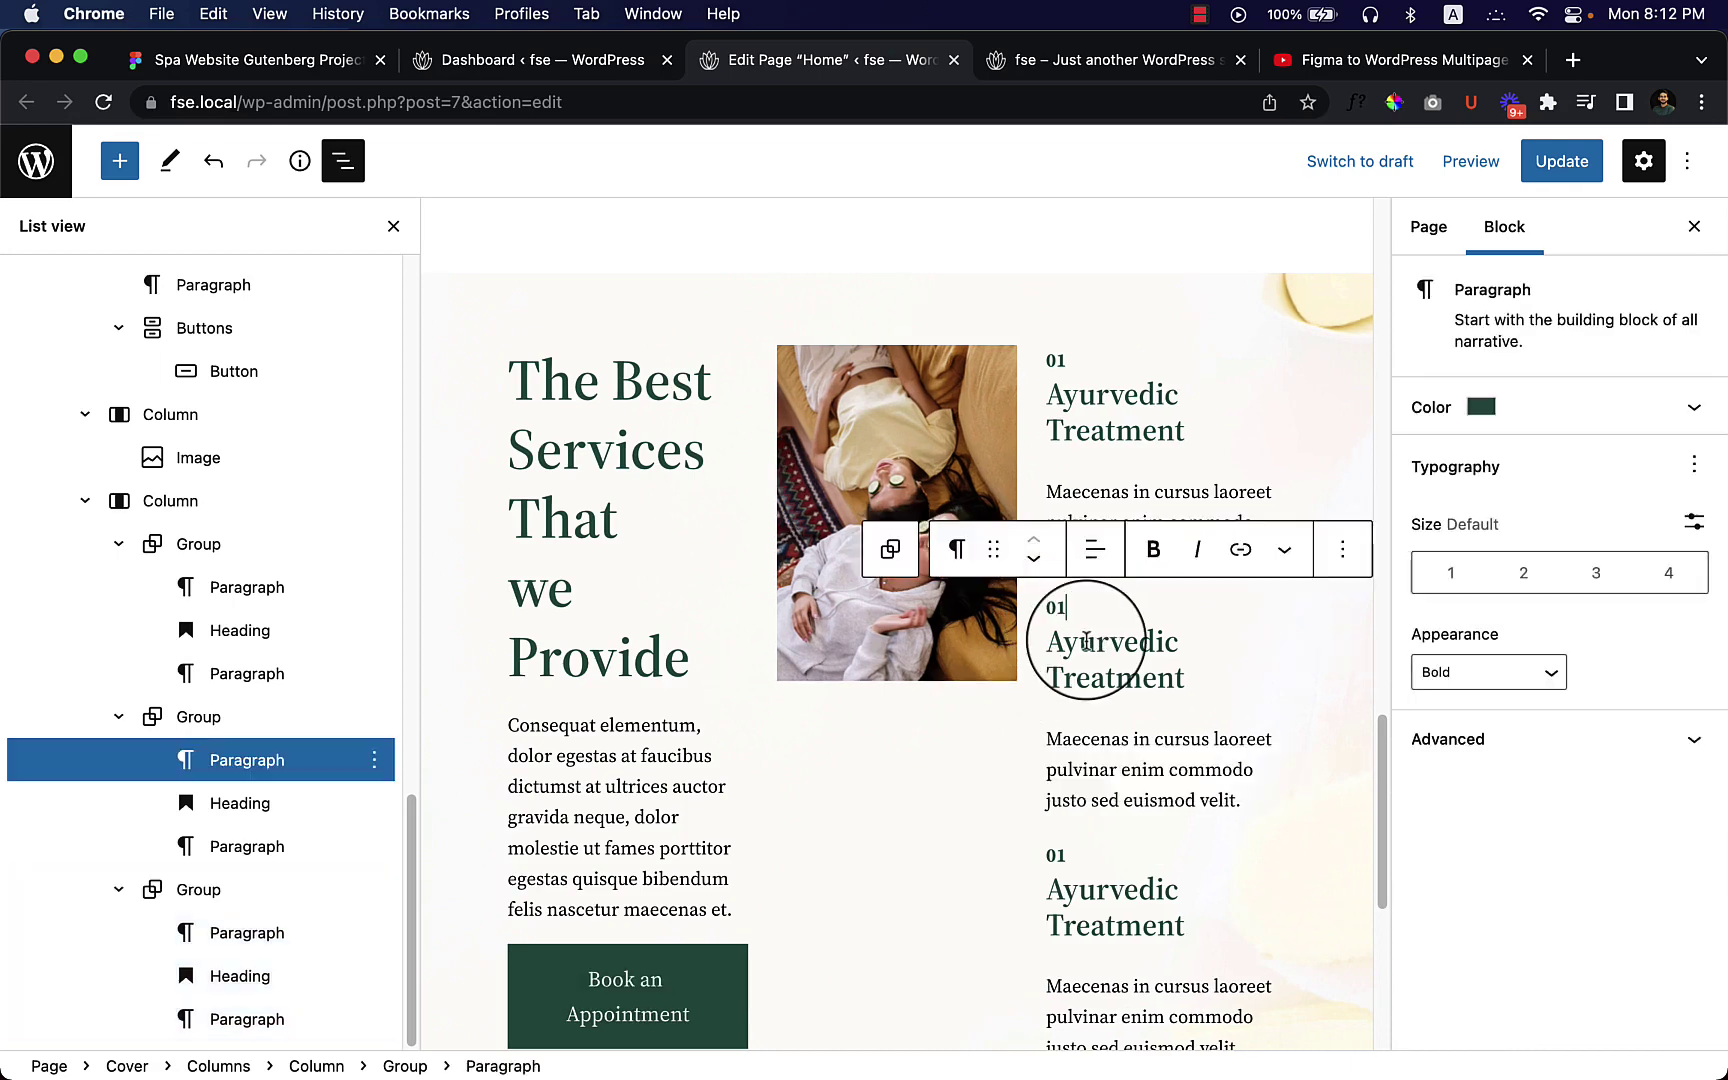
{"action": "key", "text": "BackSpace"}
{"action": "type", "text": "3"}
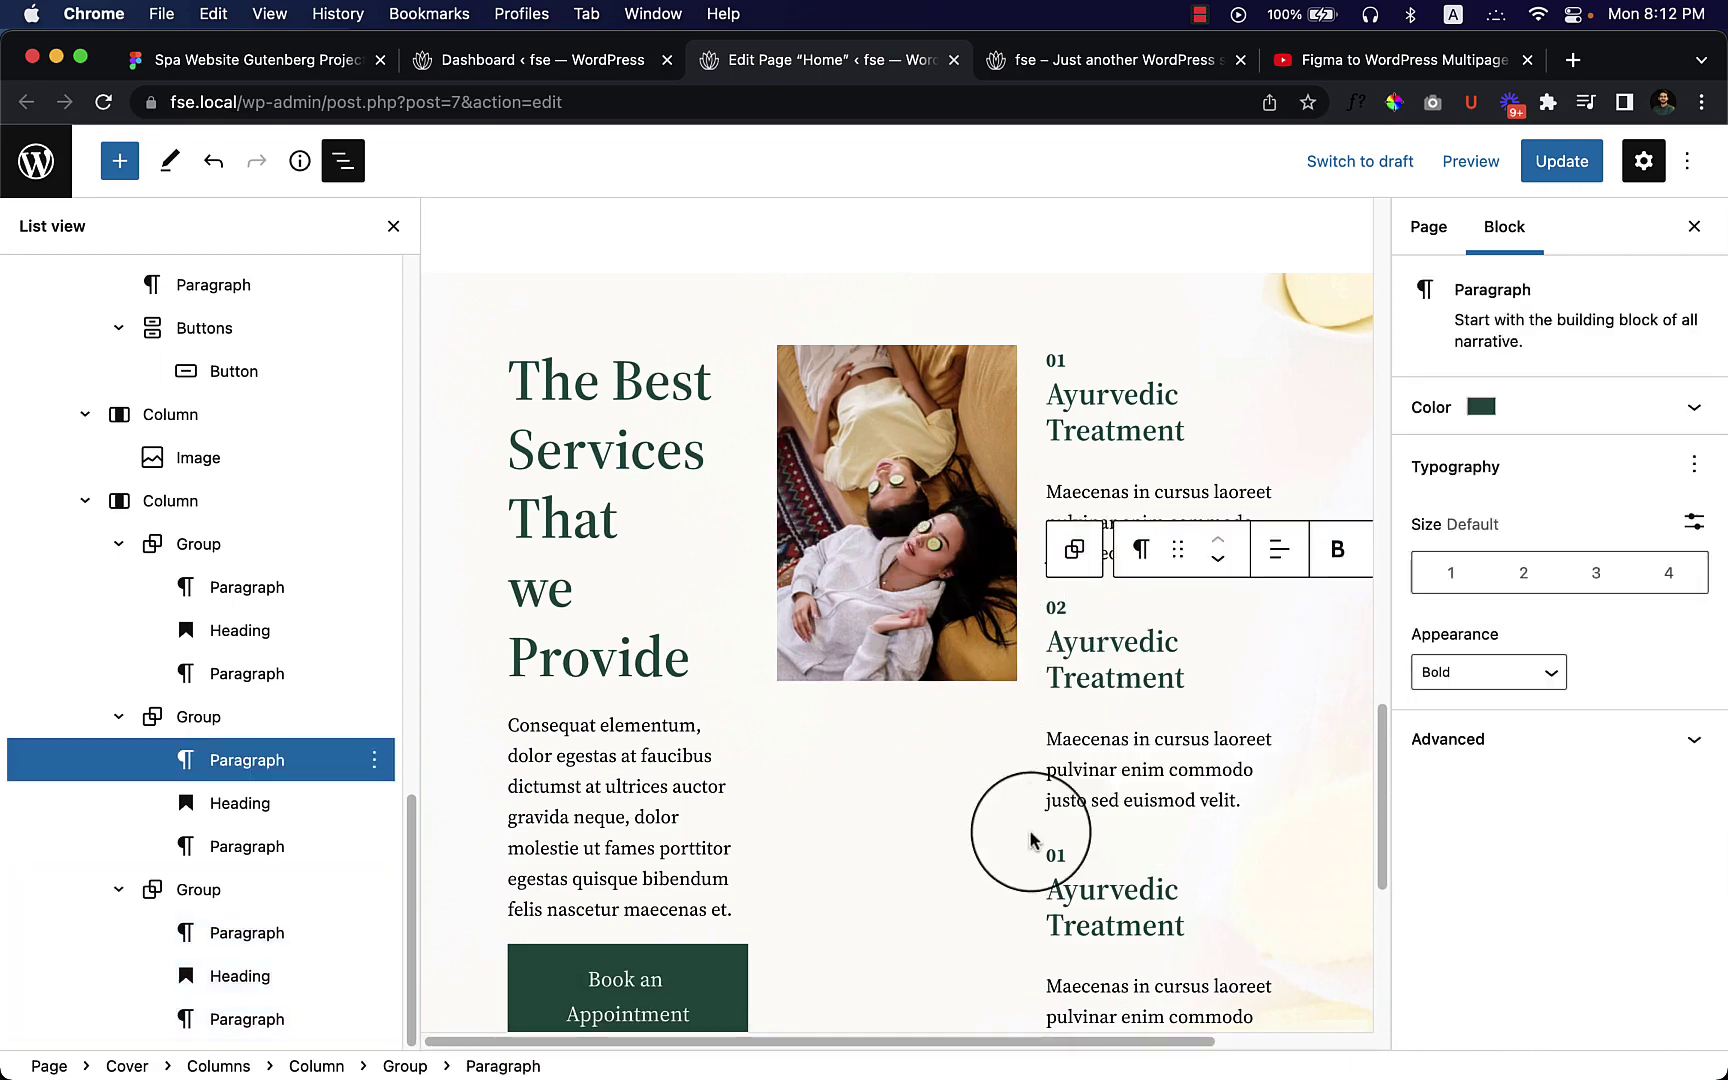
{"action": "left_click", "coordinate": [1066, 855]}
{"action": "key", "text": "BackSpace"}
{"action": "type", "text": "3"}
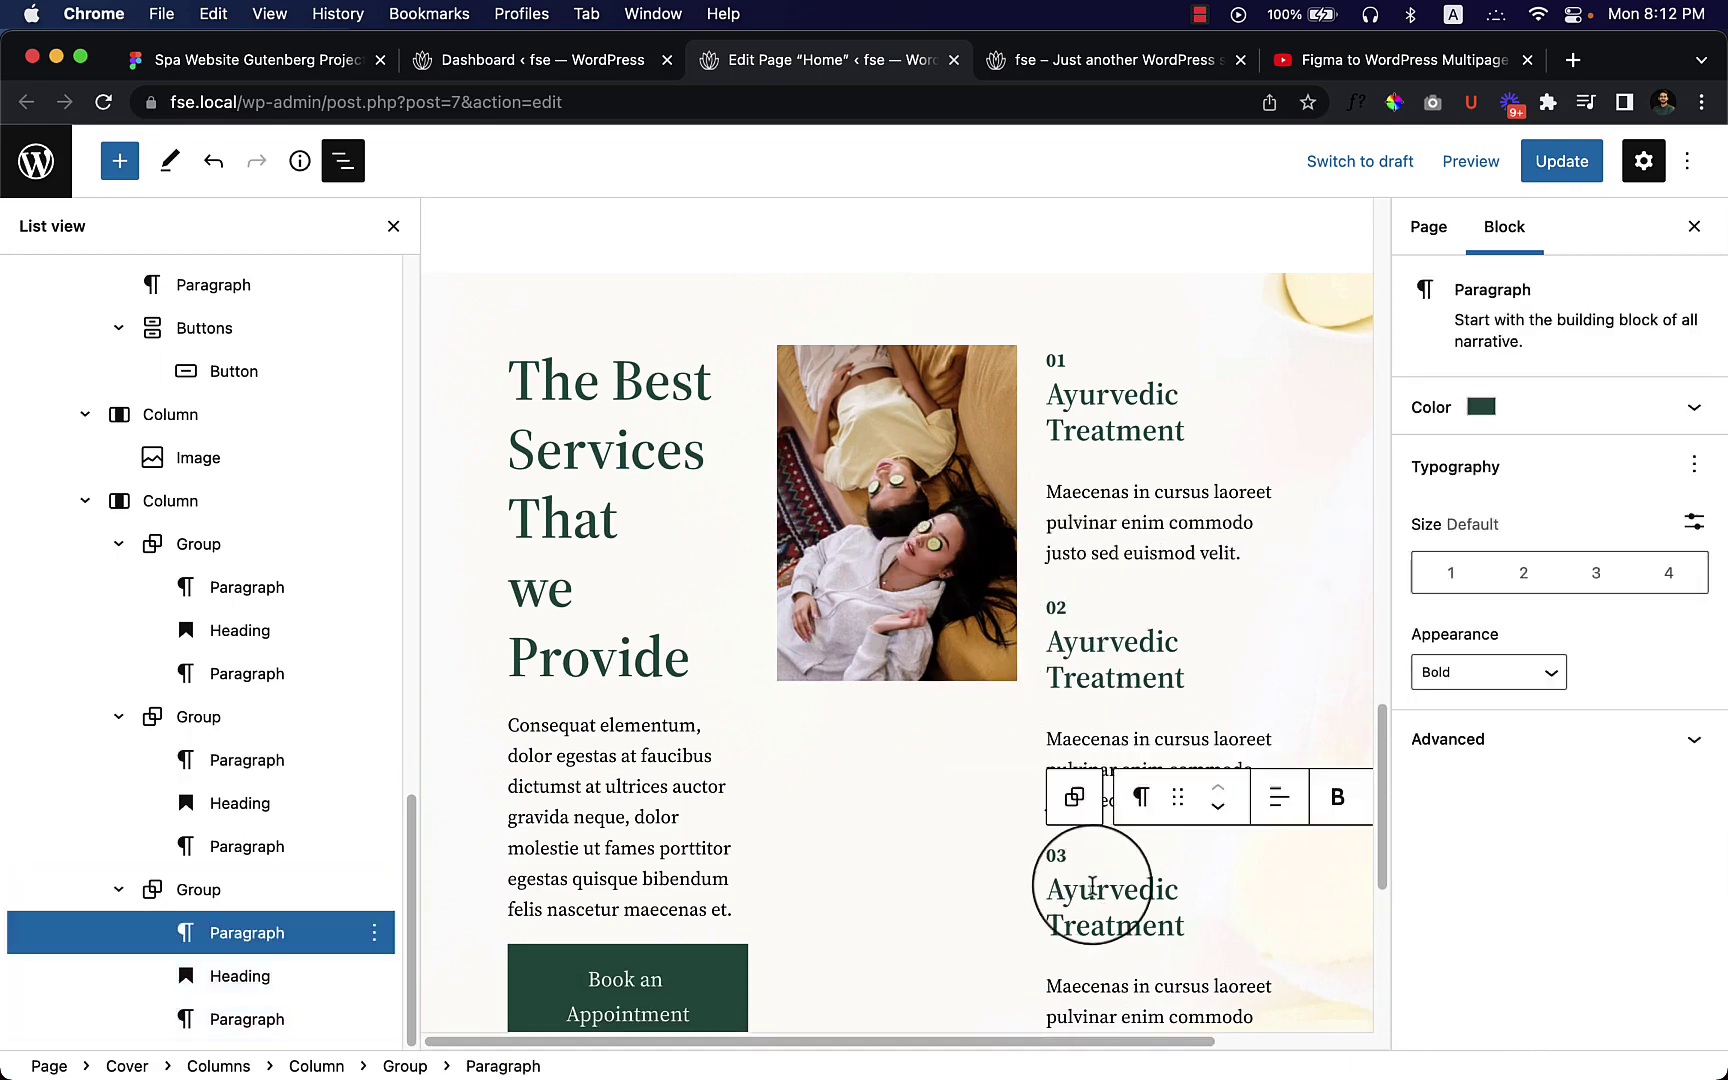
Step: Close List View and save the Home page with Update
{"action": "left_click", "coordinate": [333, 171]}
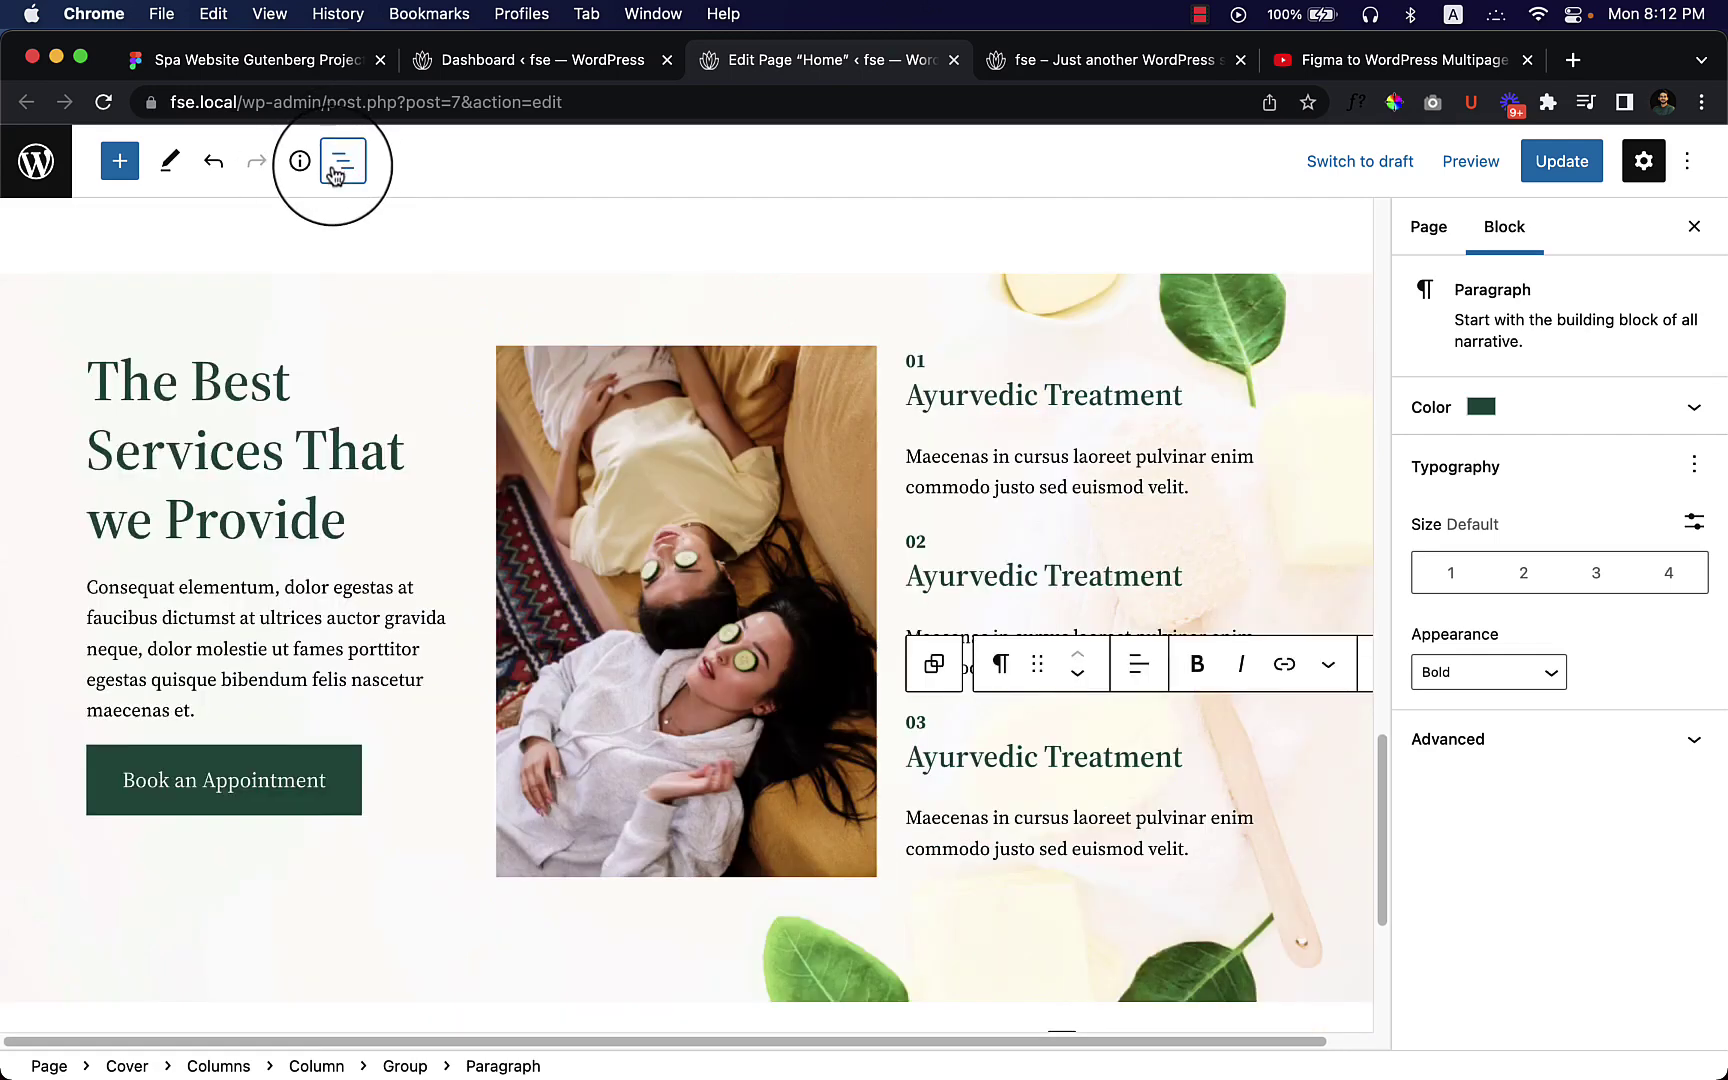
{"action": "scroll", "coordinate": [809, 689], "scroll_direction": "down", "scroll_amount": 2}
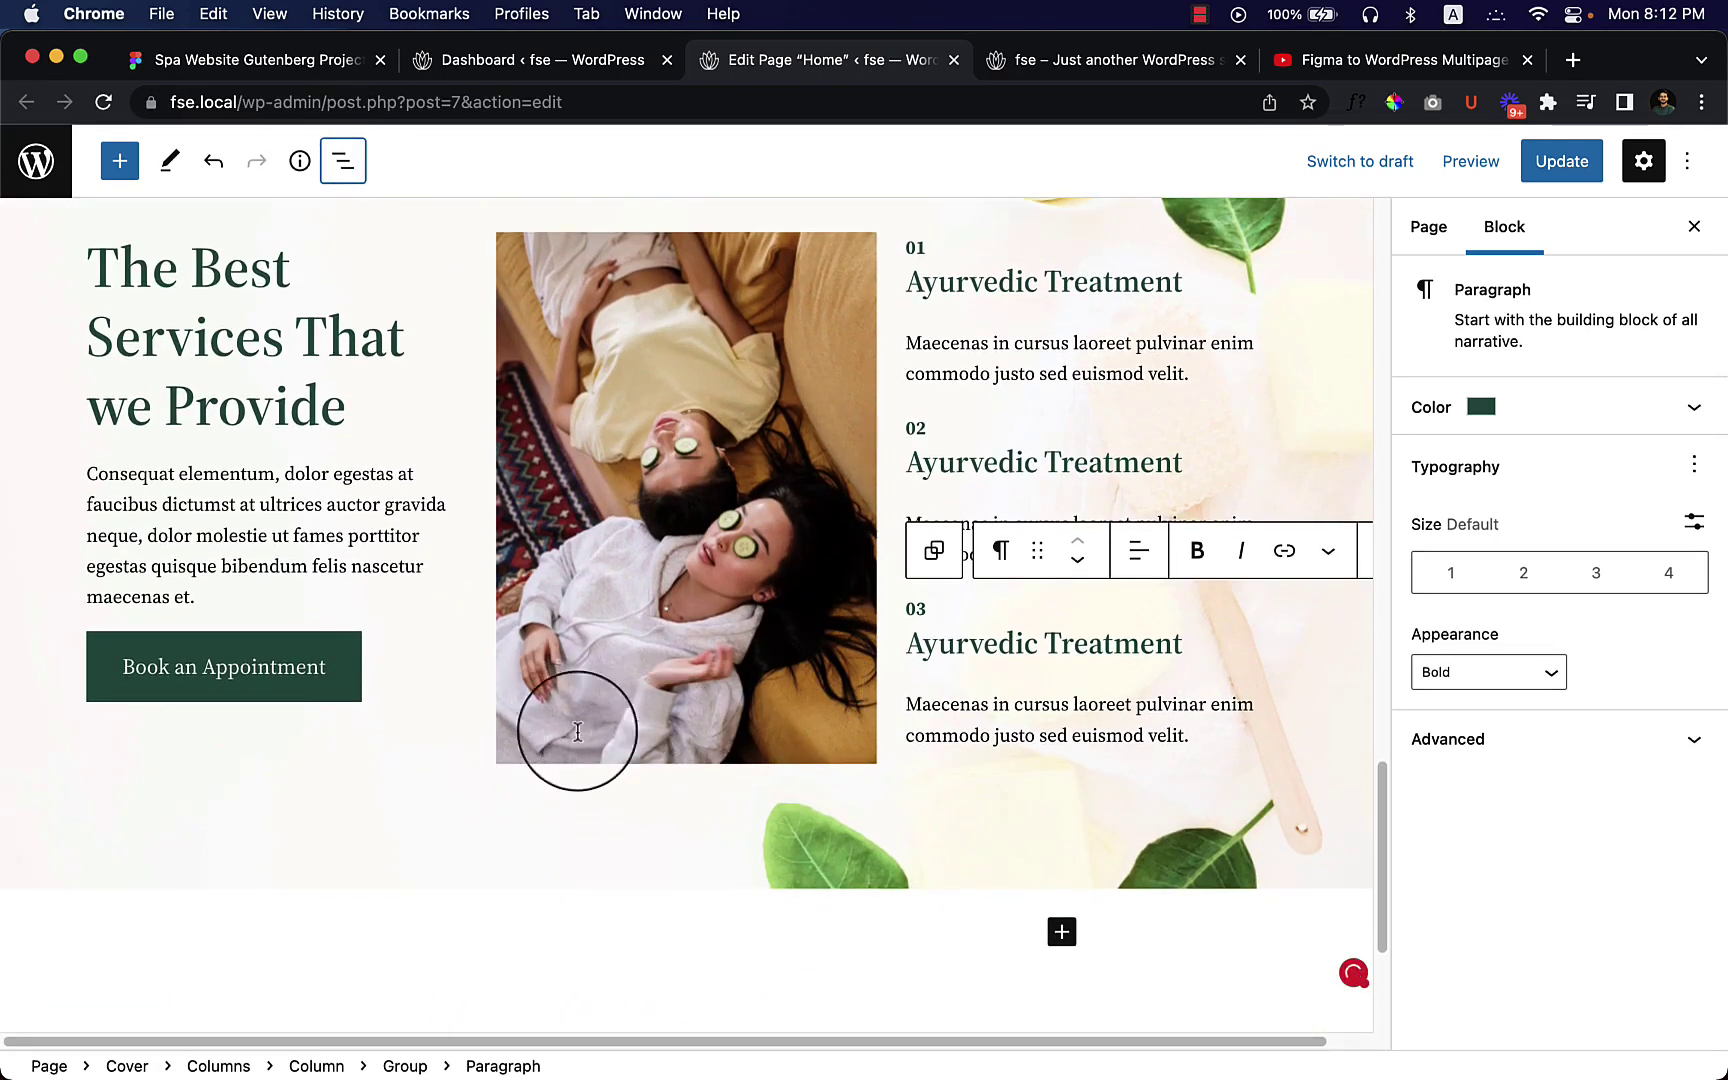
{"action": "left_click", "coordinate": [1552, 186]}
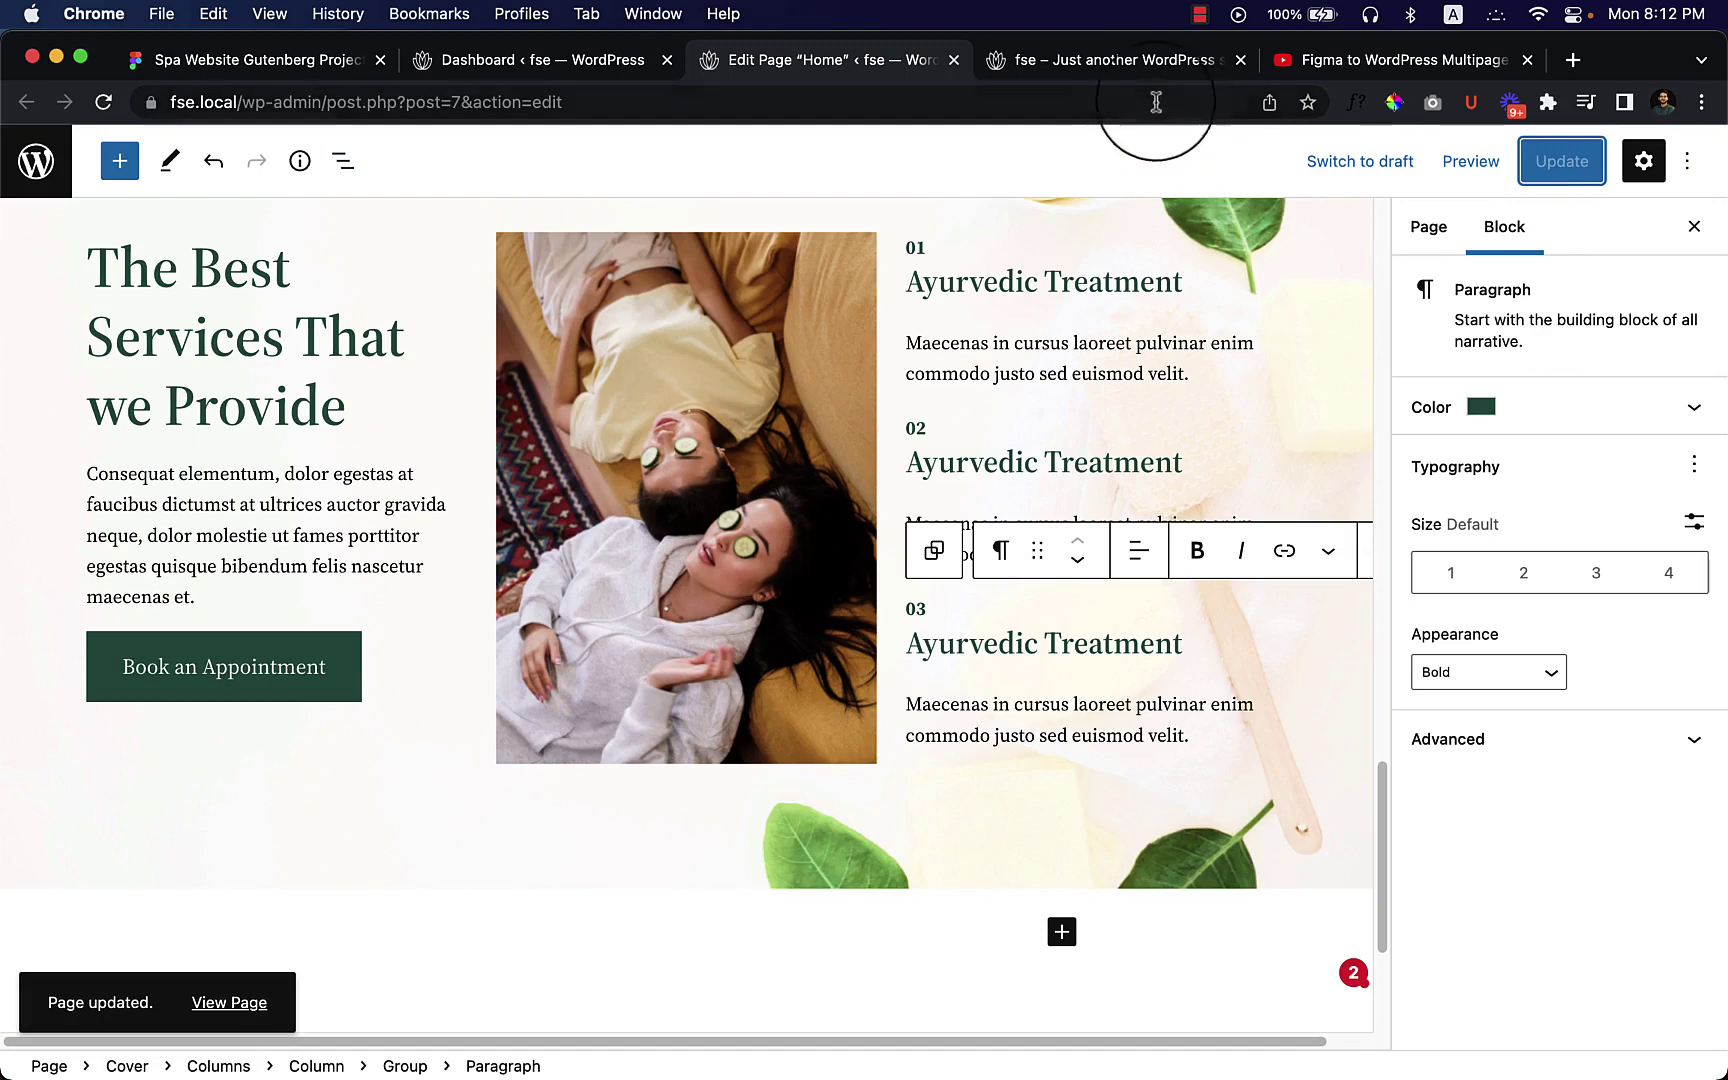
{"action": "left_click", "coordinate": [1120, 60]}
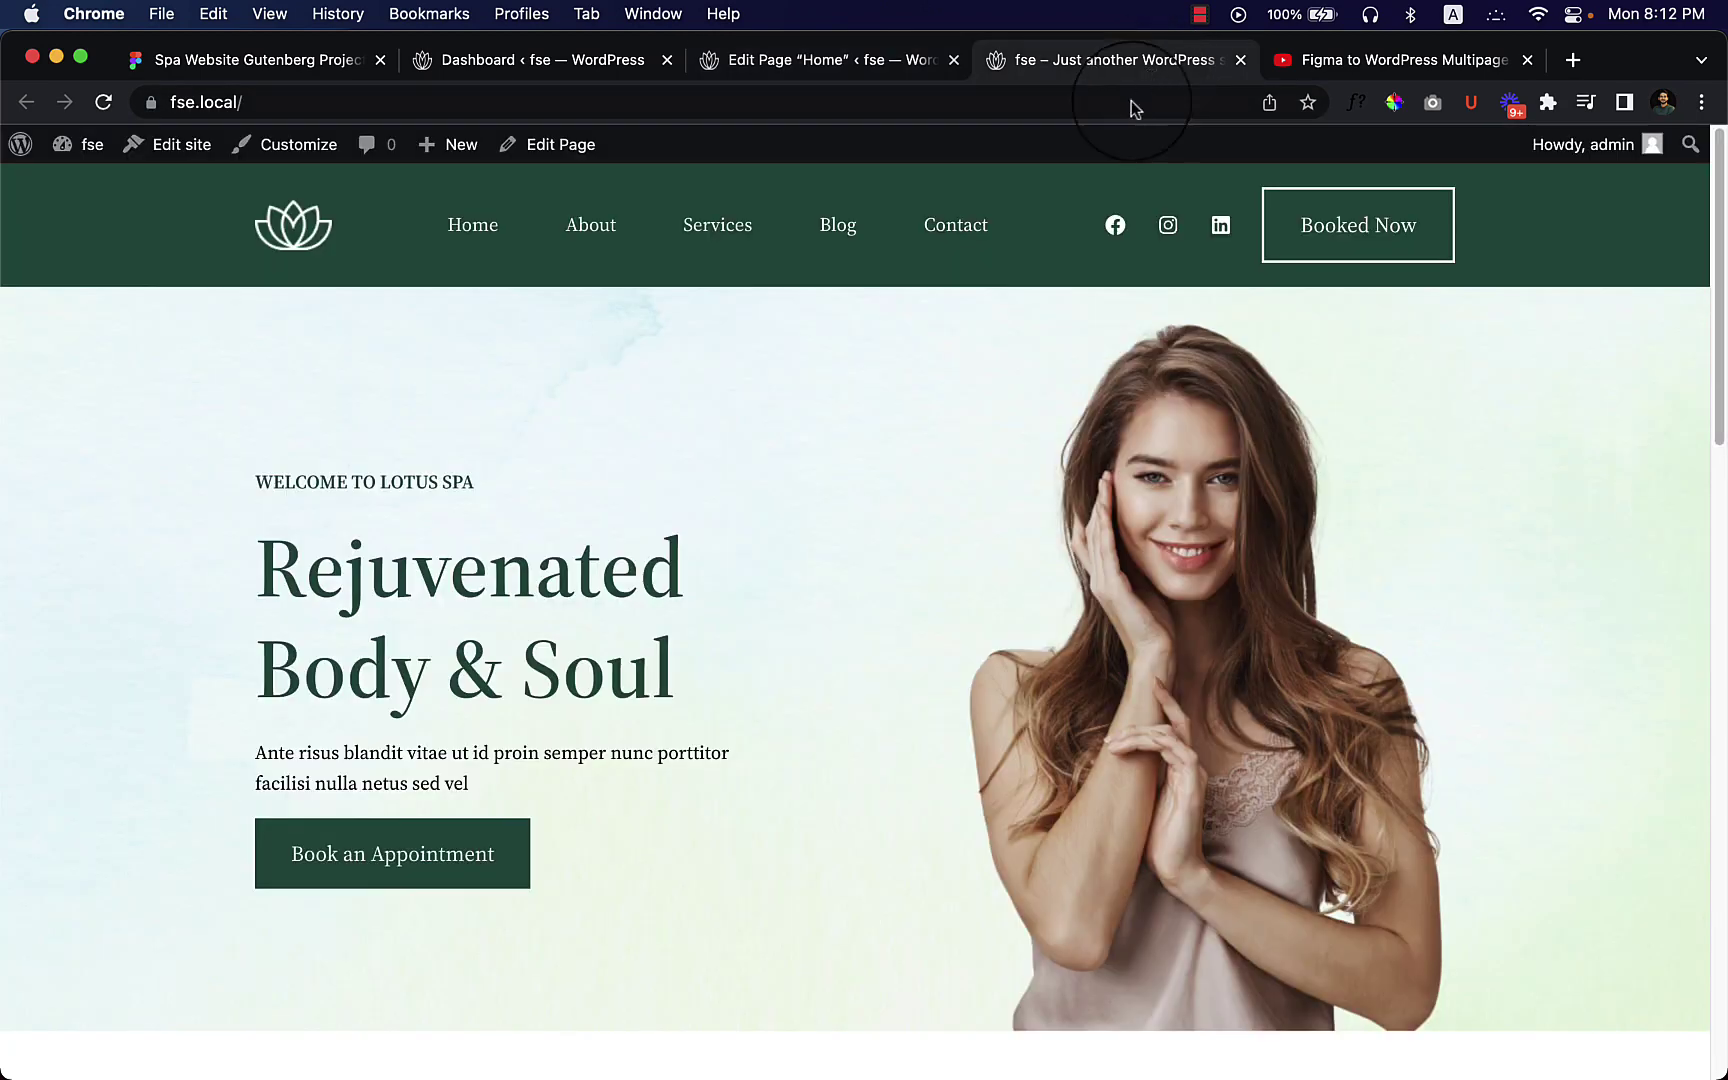
Step: Reload the live homepage and scroll down to 'The Best Services That we Provide' section
{"action": "right_click", "coordinate": [921, 501]}
{"action": "left_click", "coordinate": [984, 556]}
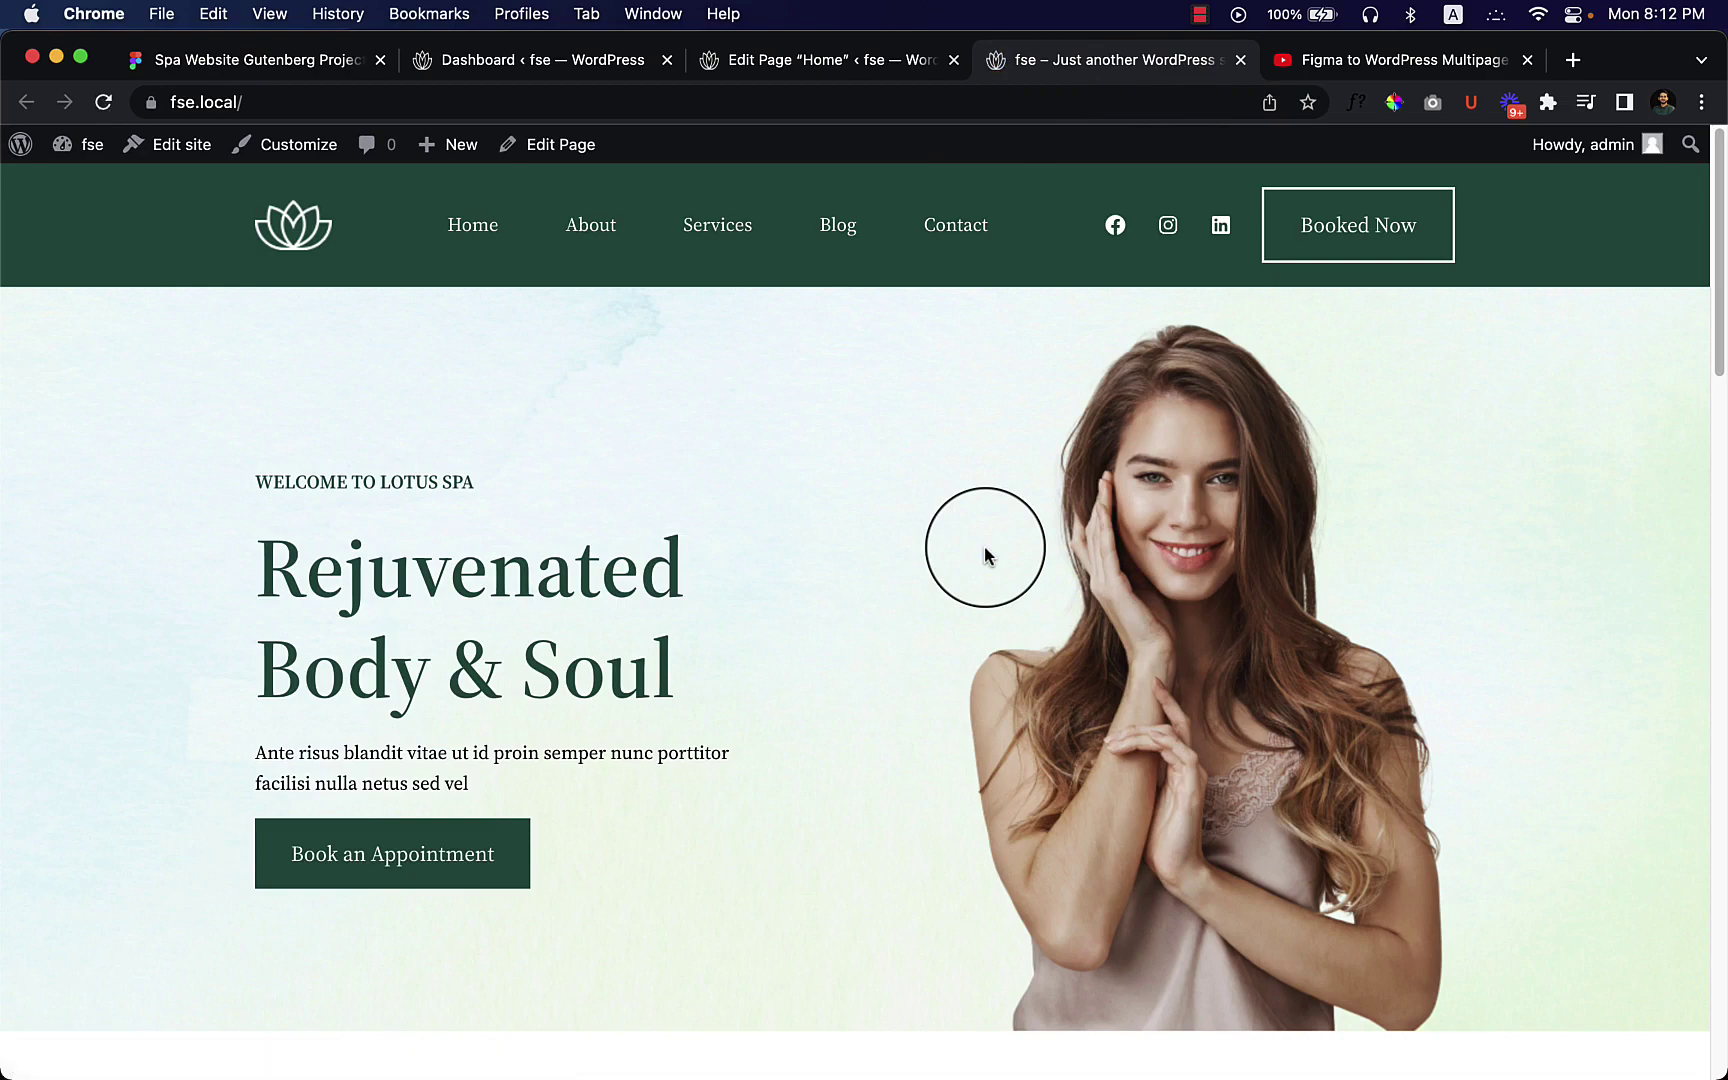
{"action": "scroll", "coordinate": [994, 690], "scroll_direction": "down", "scroll_amount": 12}
{"action": "scroll", "coordinate": [994, 687], "scroll_direction": "down", "scroll_amount": 10}
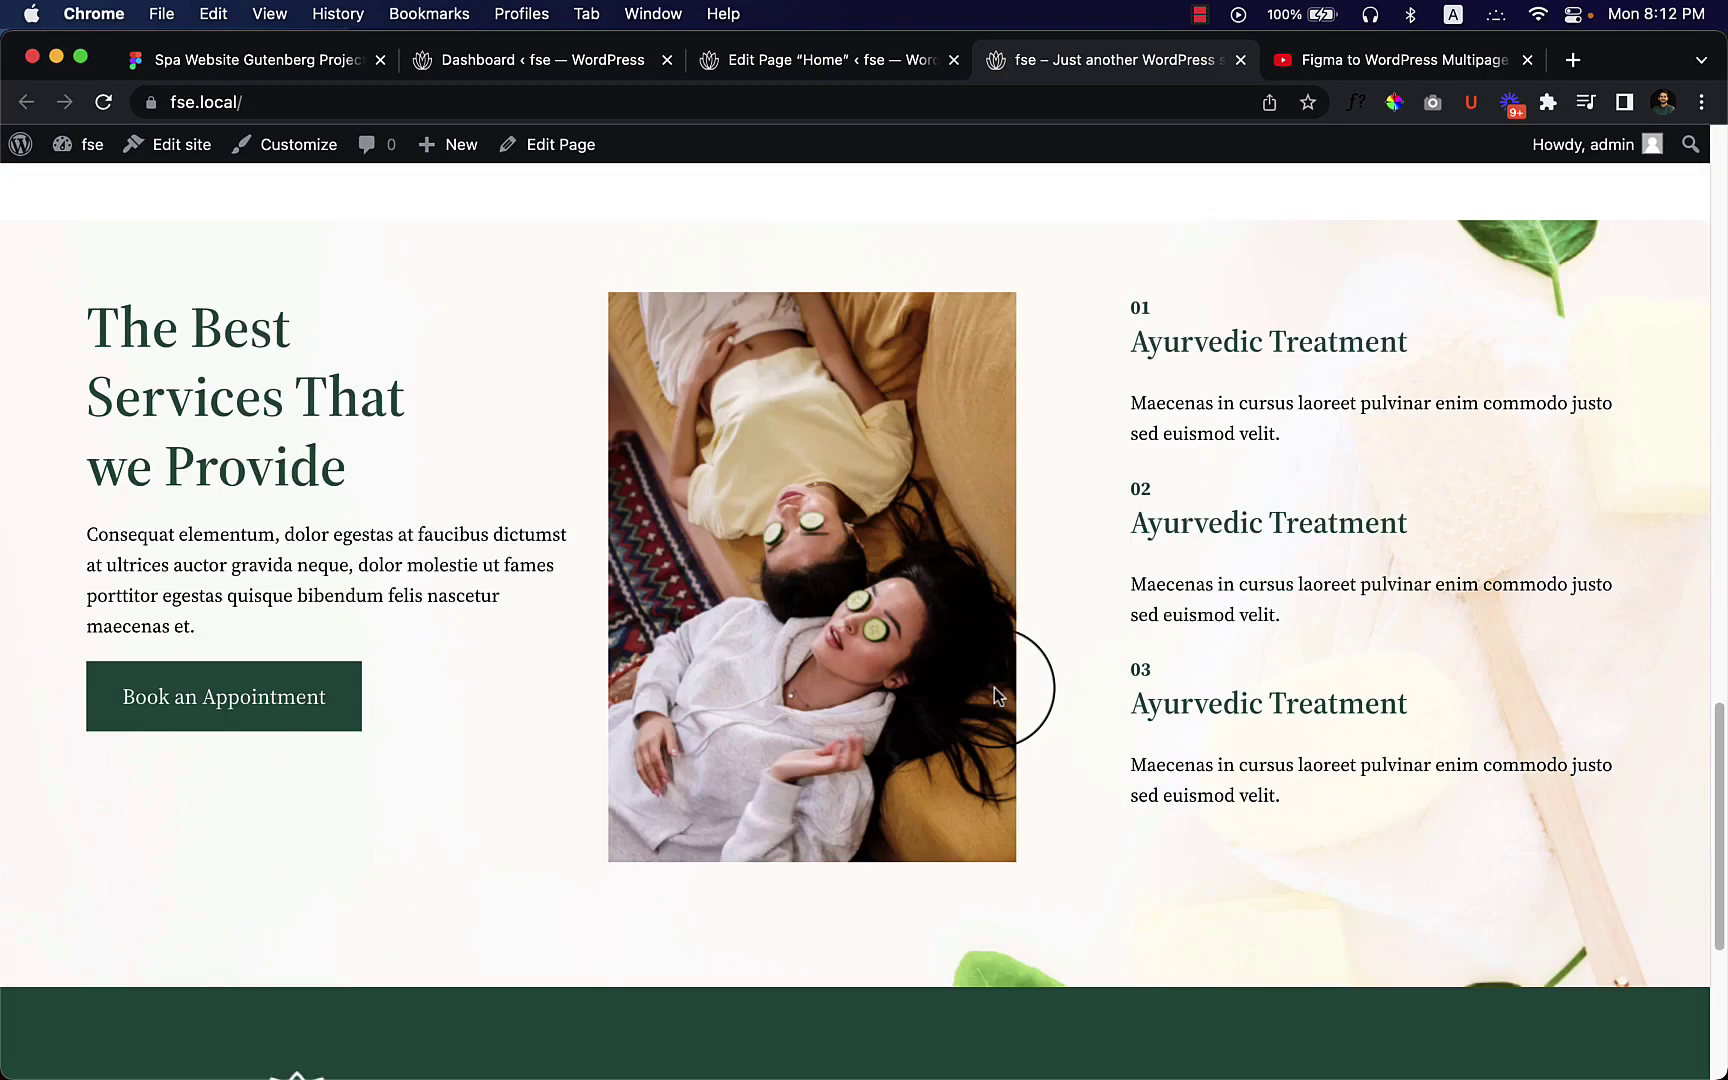